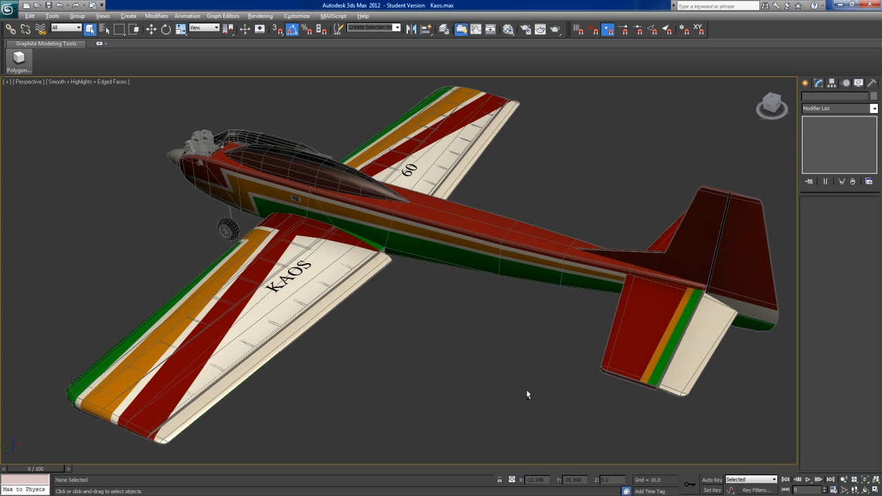
Step: Inspect the finished textured Kaos airplane from several angles, closing the RealFlight 6 view to return to 3ds Max
alt+middle_drag(418, 382, 475, 368)
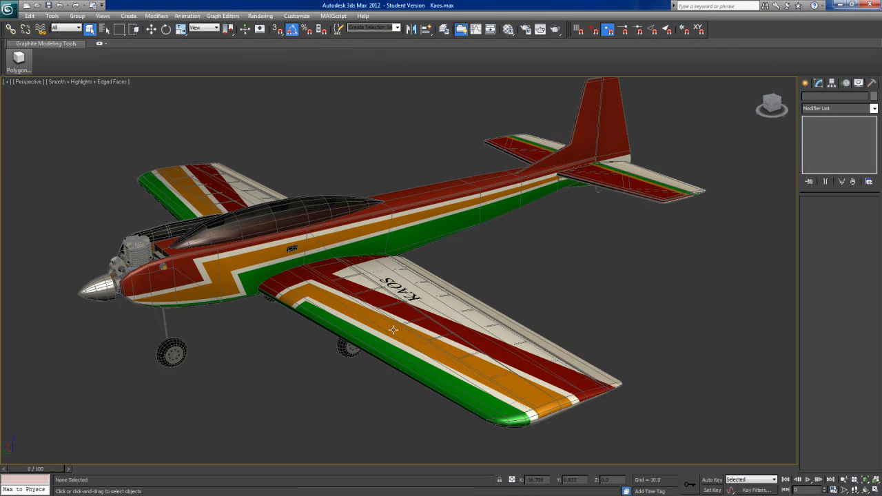
alt+middle_drag(536, 303, 464, 329)
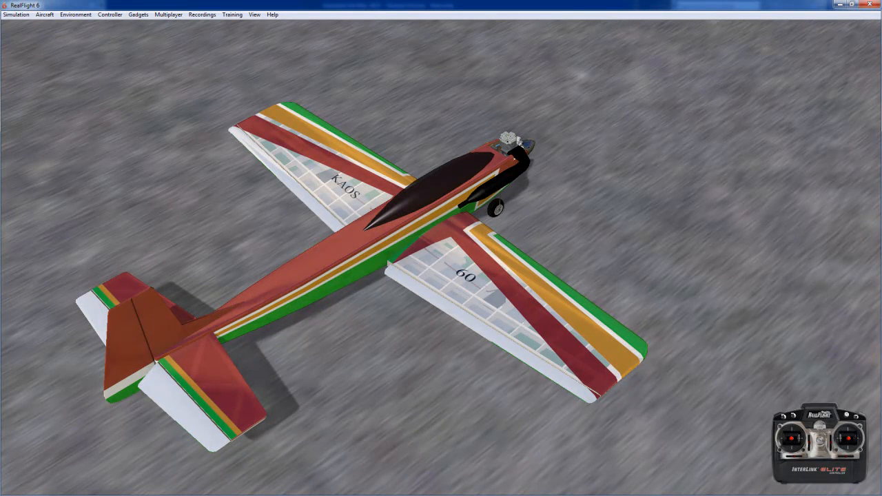
click(864, 6)
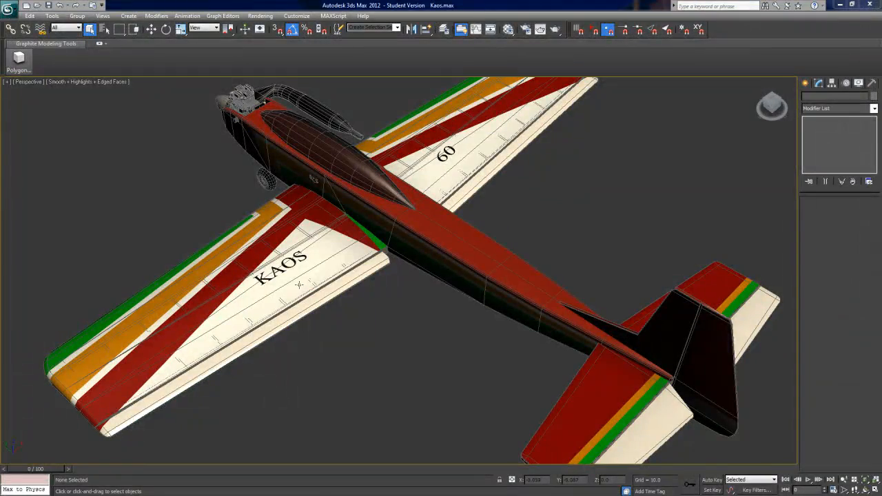
alt+middle_drag(458, 305, 541, 317)
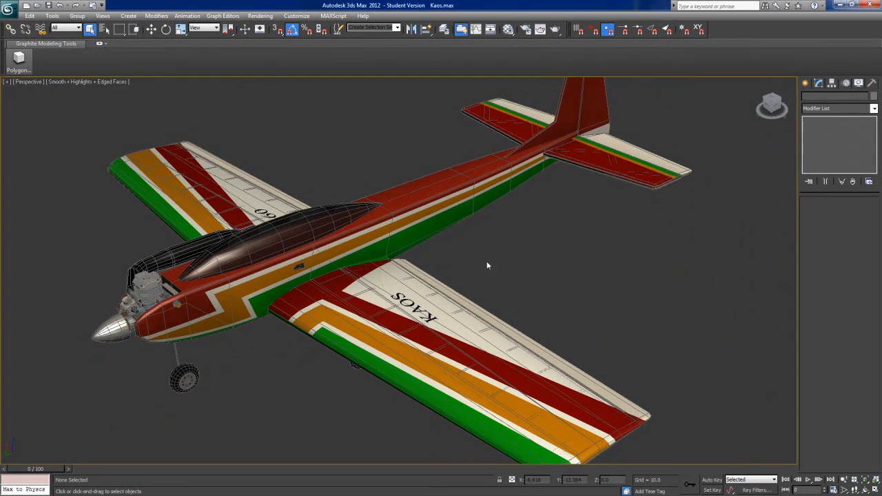
scroll(488, 264, down, 3)
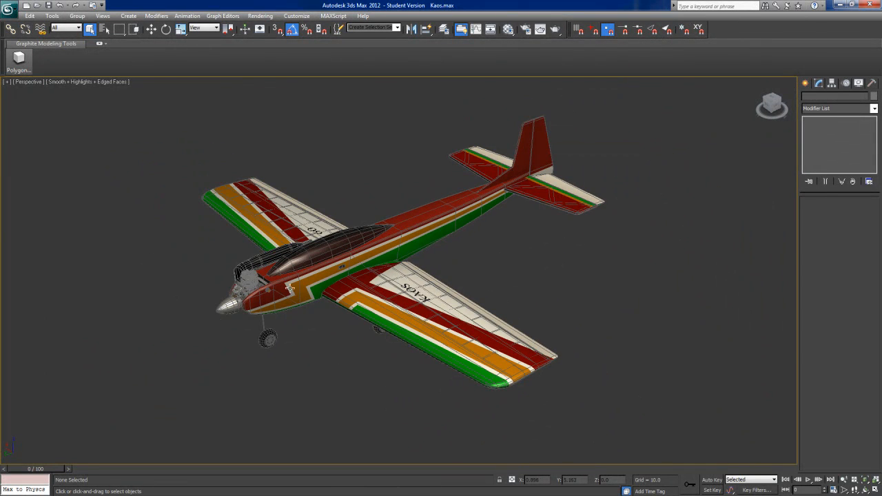
Step: Select the Mapped Parts selection set, apply an Unwrap UVW modifier to it and open the UV editor
click(397, 28)
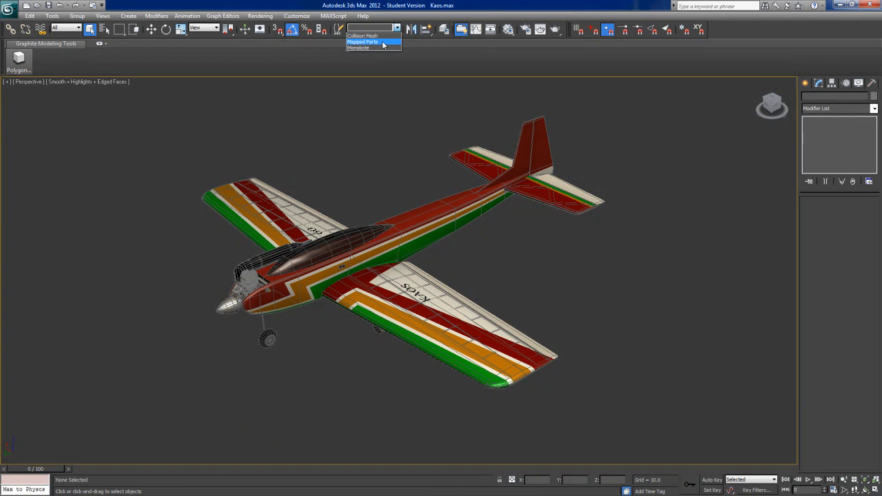
click(382, 41)
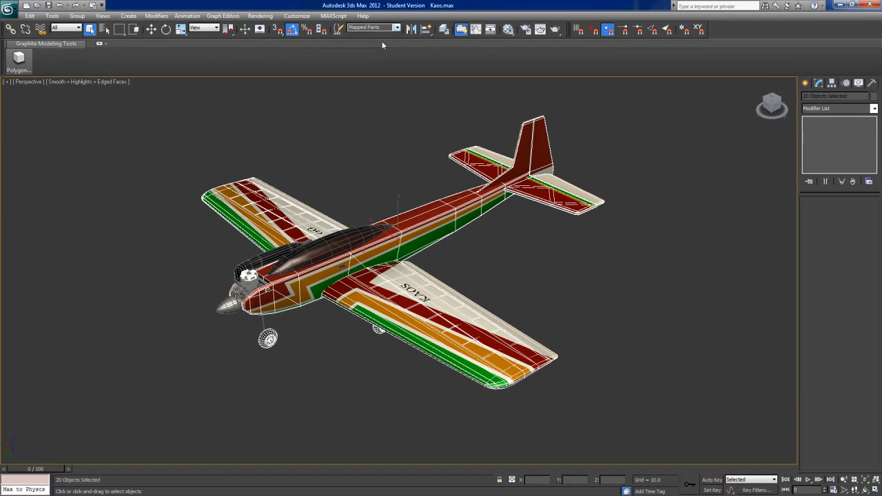
click(874, 108)
scroll(868, 262, down, 5)
scroll(868, 262, down, 3)
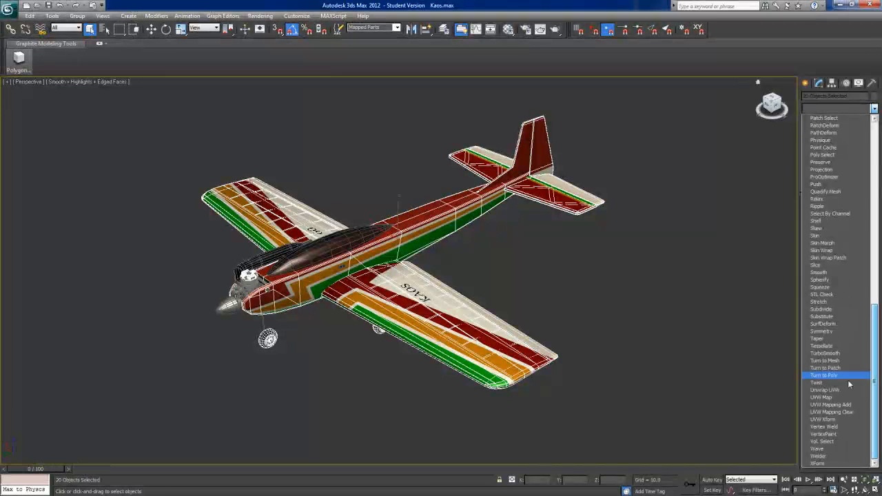
click(836, 391)
click(817, 310)
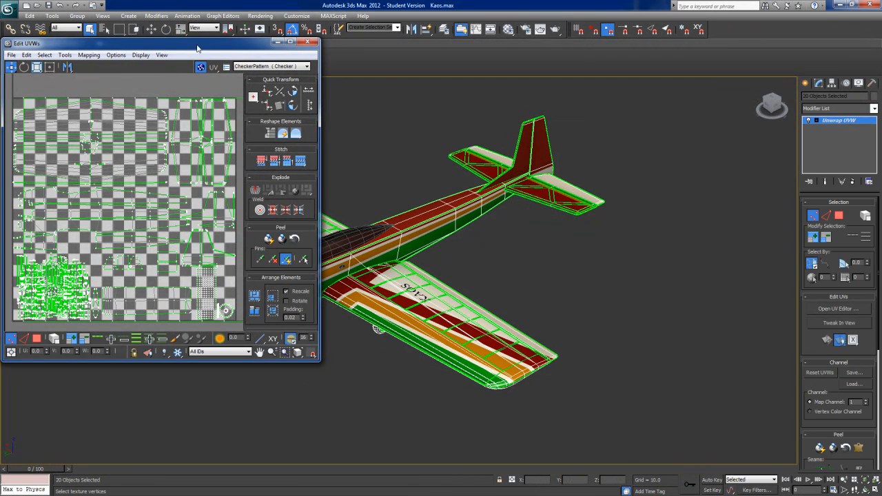
Step: Enlarge the UV editor and examine the packed UV layout, especially the dense cluster at its lower-left corner
drag(197, 47, 262, 34)
drag(382, 346, 753, 456)
middle_drag(419, 304, 415, 271)
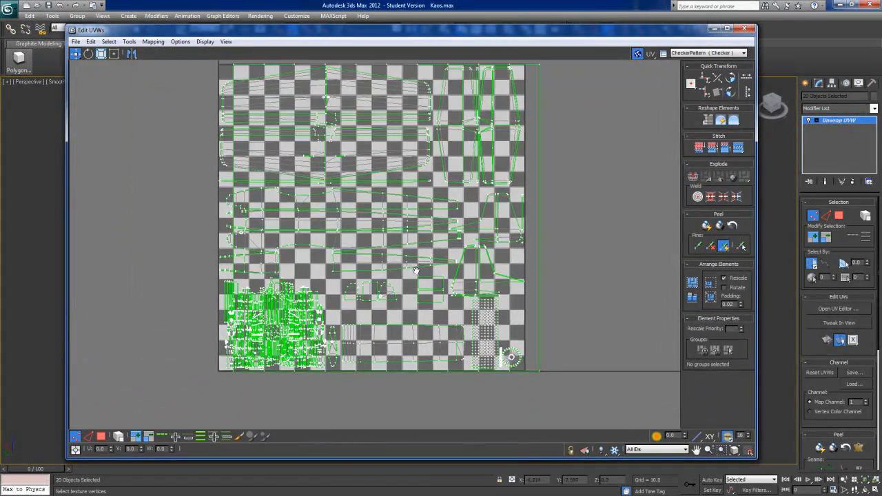
scroll(270, 273, up, 4)
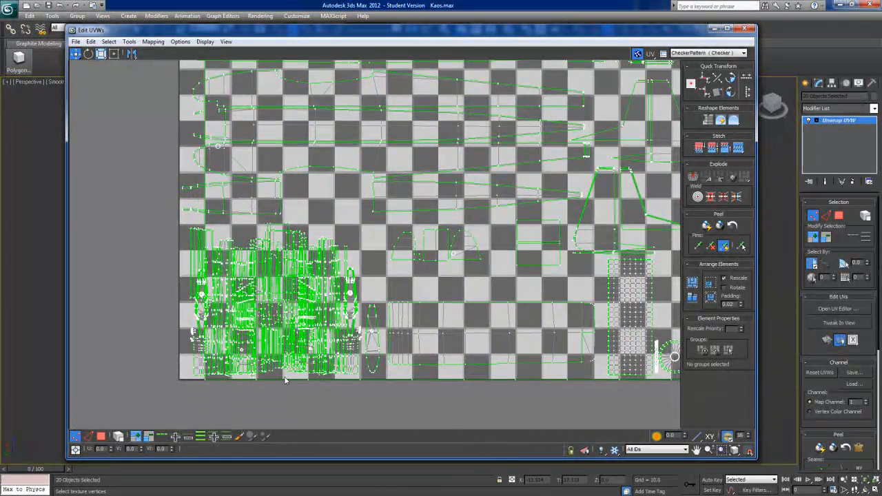
middle_drag(284, 364, 284, 363)
scroll(283, 363, up, 4)
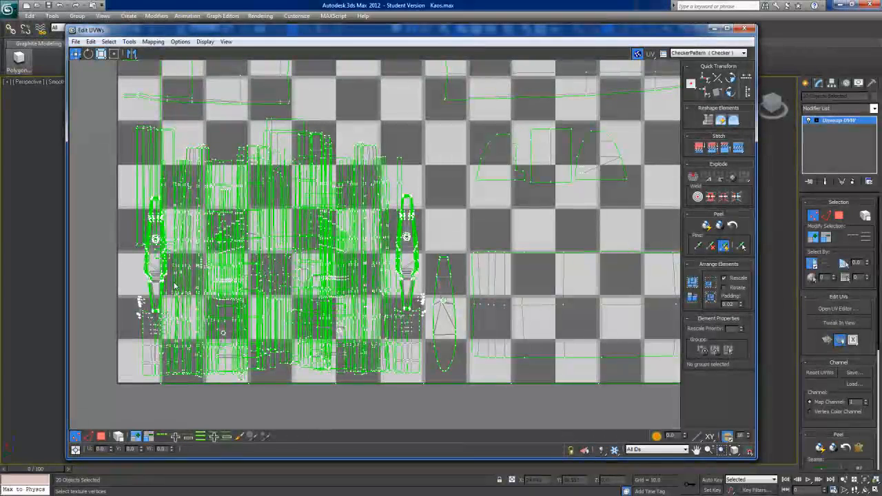
Step: Close the UV editor and collapse the whole modifier stack of the selected mapped parts
click(746, 30)
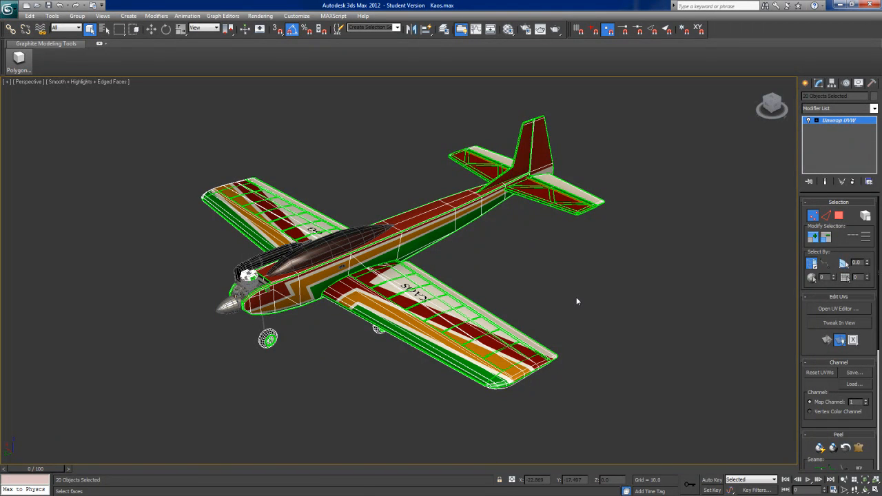
right_click(837, 119)
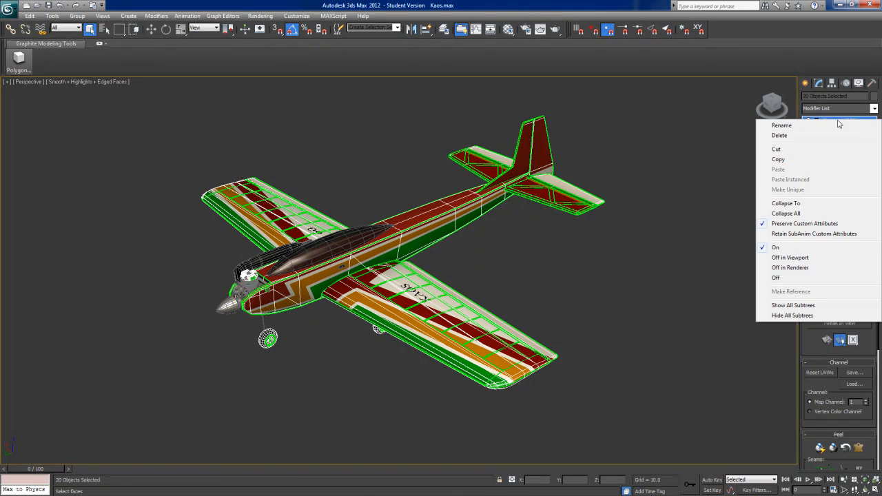
click(783, 214)
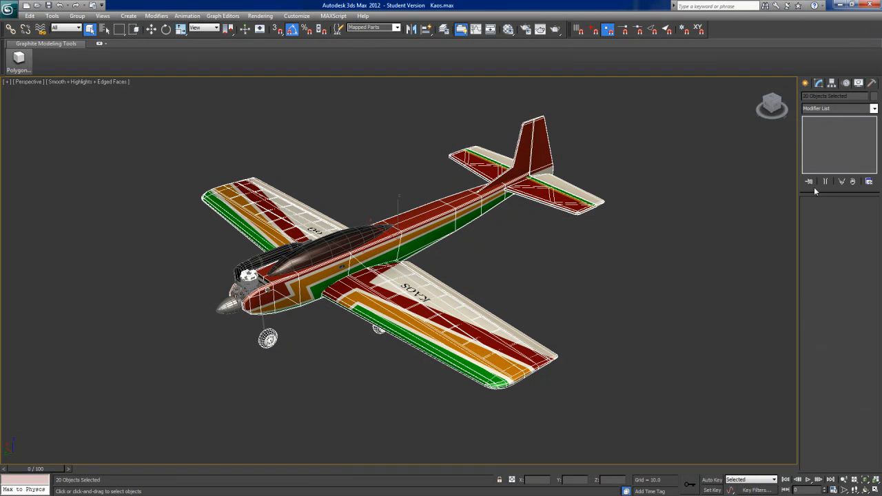
Step: Open the recent scene KaosMapping.max, discarding the changes to the current scene
click(9, 10)
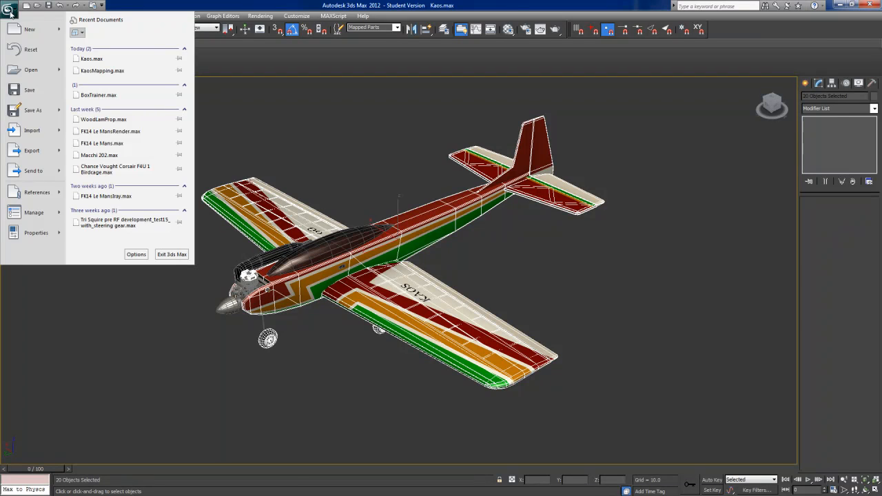
click(96, 71)
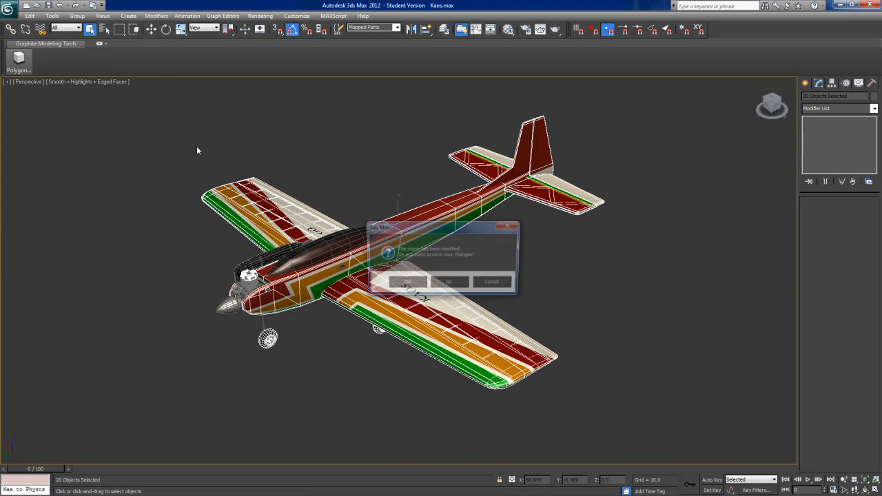
click(451, 284)
Step: Examine the untextured Kaos airplane from the front, side and rear
alt+middle_drag(524, 308, 513, 290)
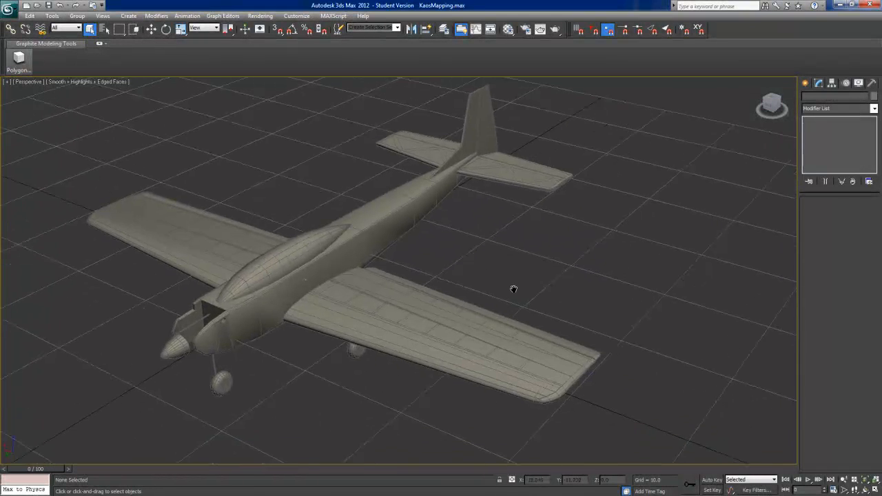
scroll(511, 291, up, 2)
scroll(487, 301, down, 2)
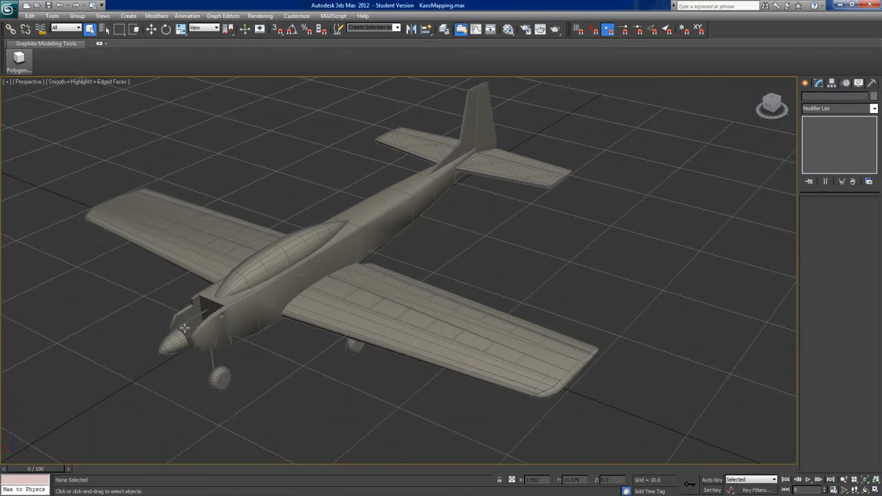
alt+middle_drag(339, 372, 386, 363)
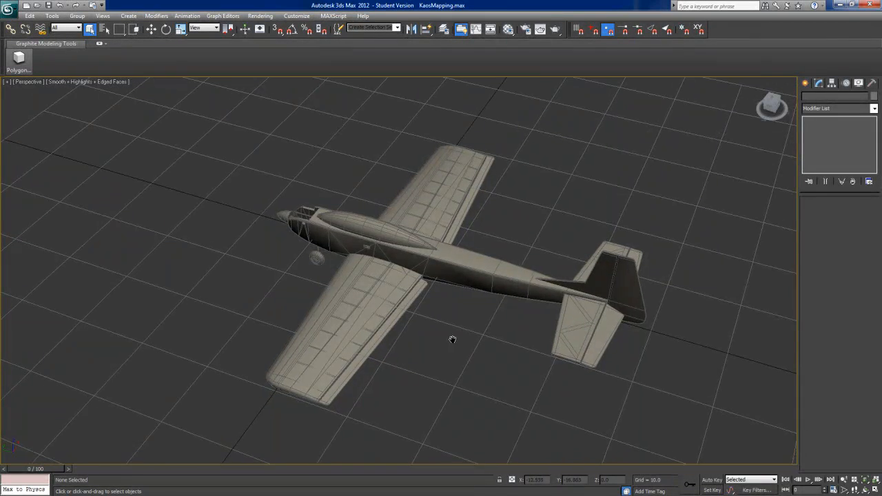
scroll(445, 335, up, 4)
alt+middle_drag(445, 333, 417, 287)
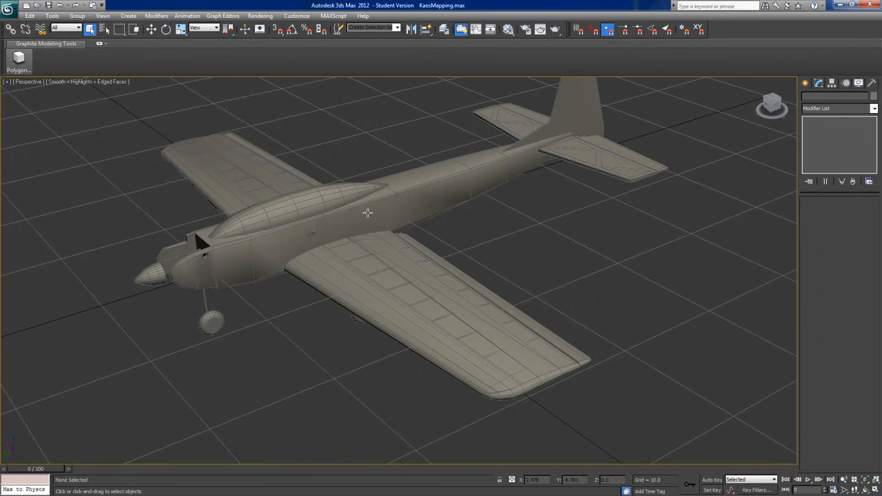
alt+middle_drag(321, 289, 333, 314)
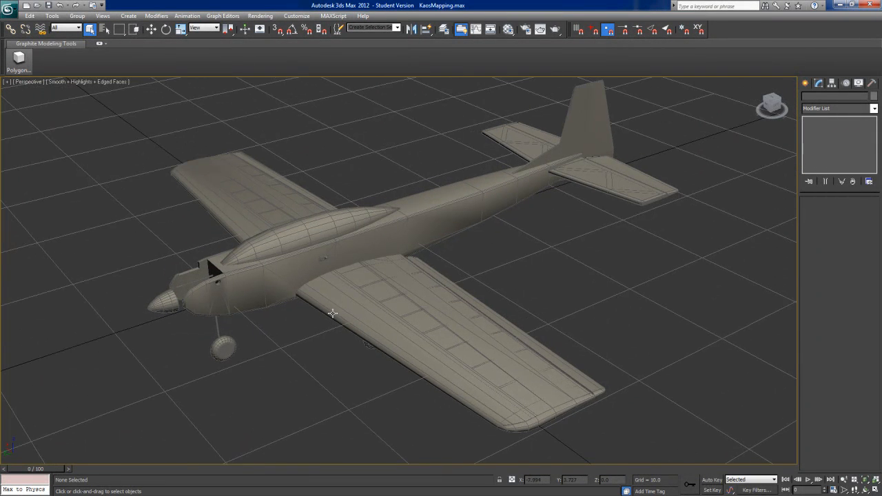
Step: Turn off the viewport grid and hide every part of the airplane except the fuselage
click(423, 224)
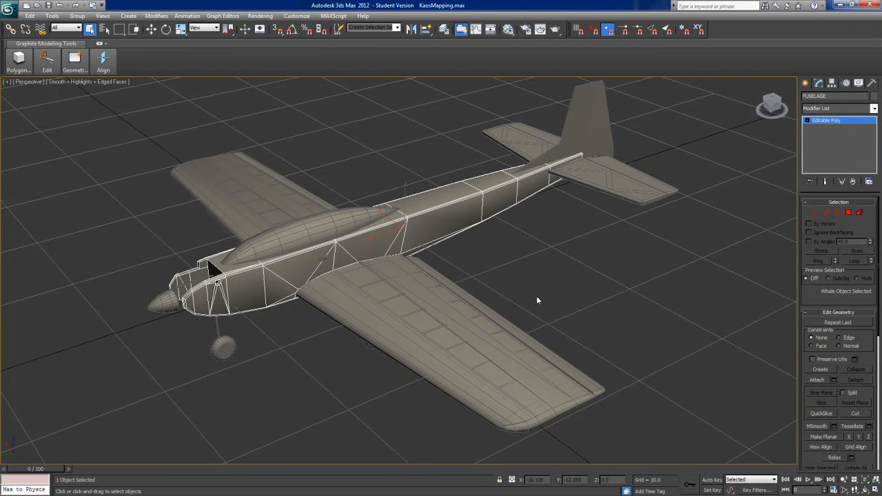
alt+middle_drag(536, 301, 561, 333)
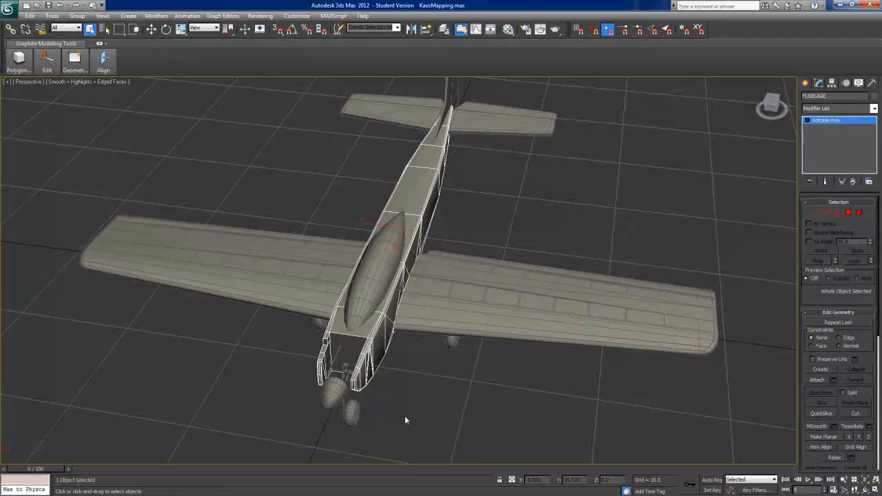
alt+middle_drag(468, 256, 438, 255)
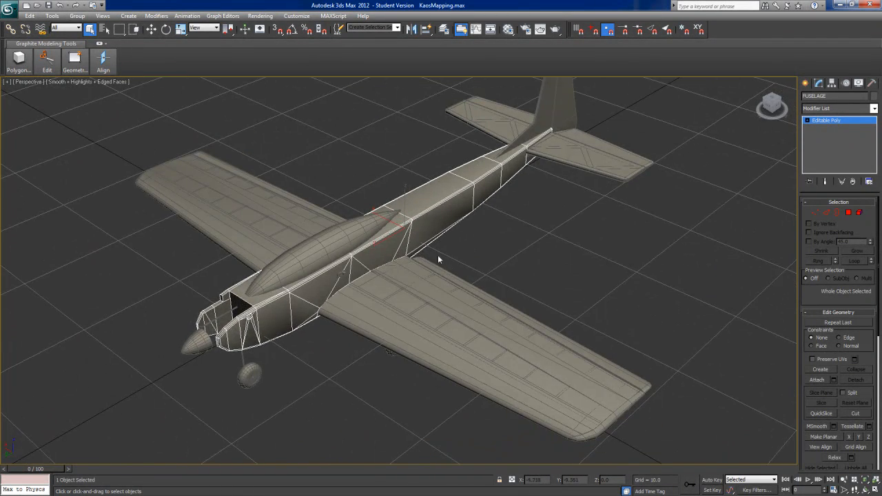
alt+middle_drag(365, 238, 371, 313)
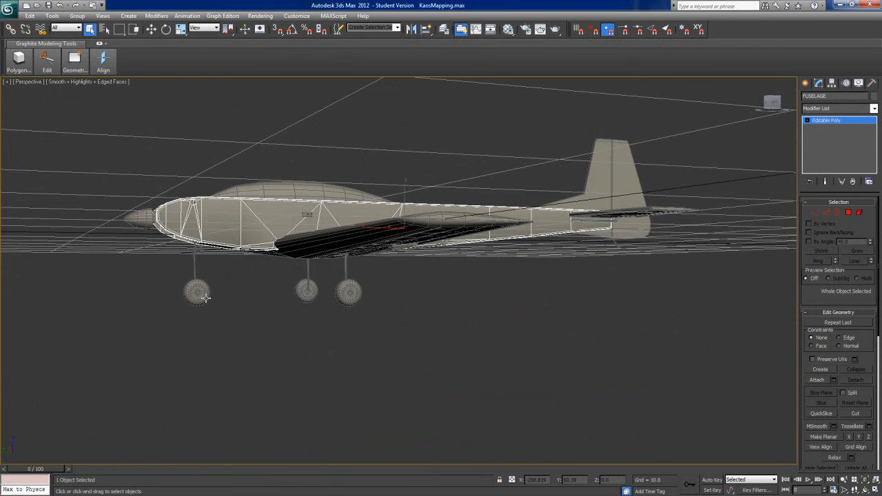
alt+middle_drag(490, 346, 518, 366)
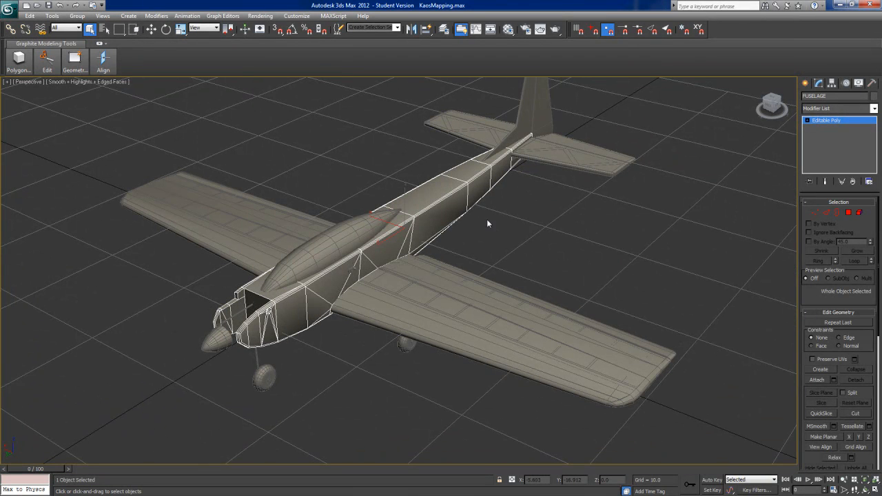
key(g)
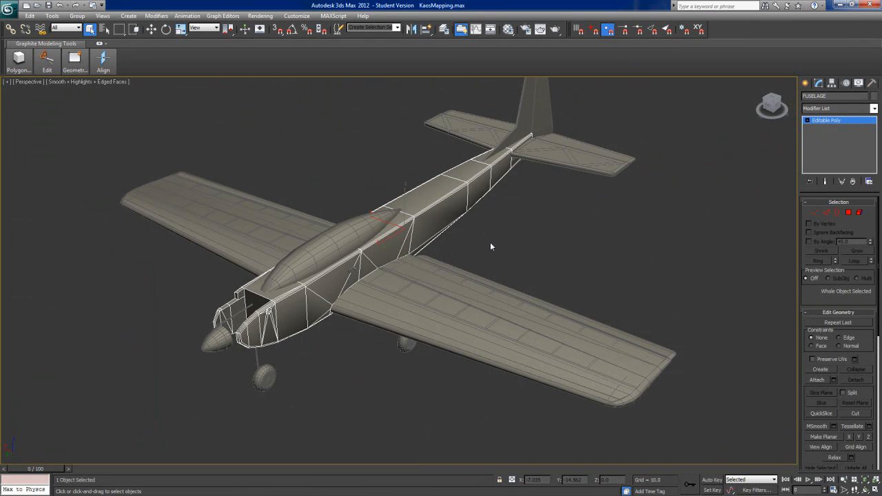
right_click(484, 246)
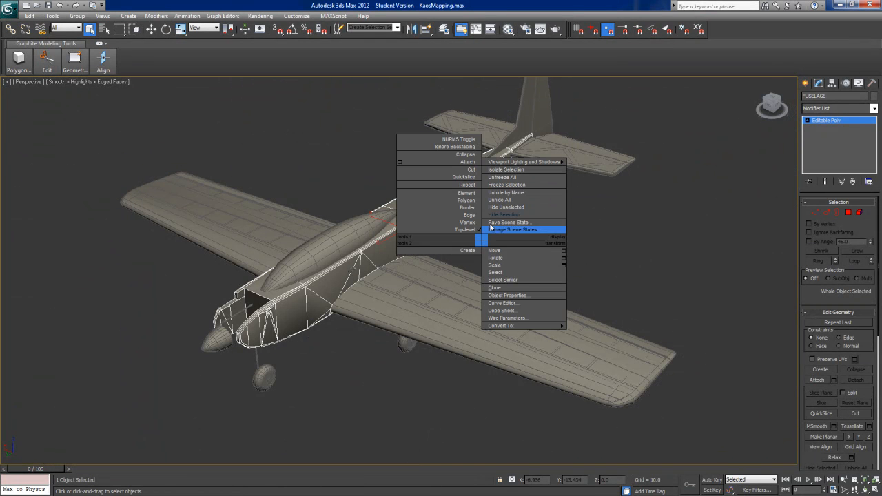
click(491, 208)
alt+middle_drag(509, 225, 594, 249)
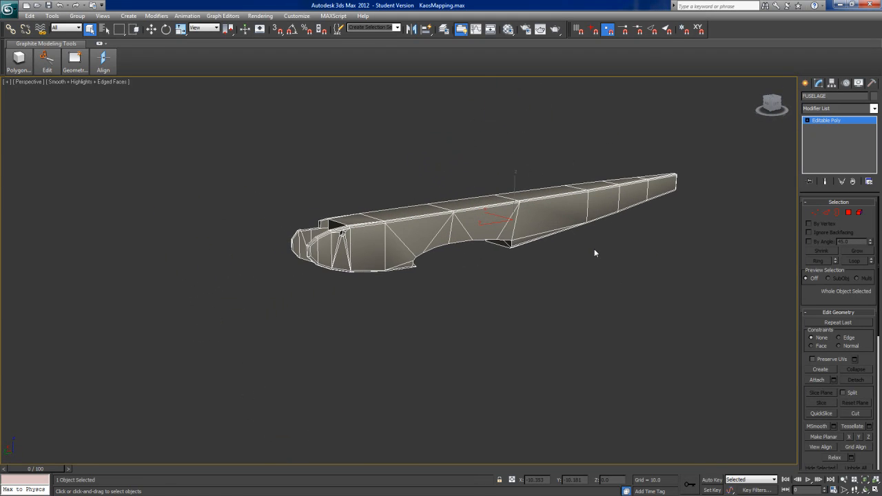
Step: Add an Unwrap UVW modifier to the fuselage and open its UV editor
alt+middle_drag(517, 326, 582, 338)
click(874, 109)
drag(875, 131, 881, 329)
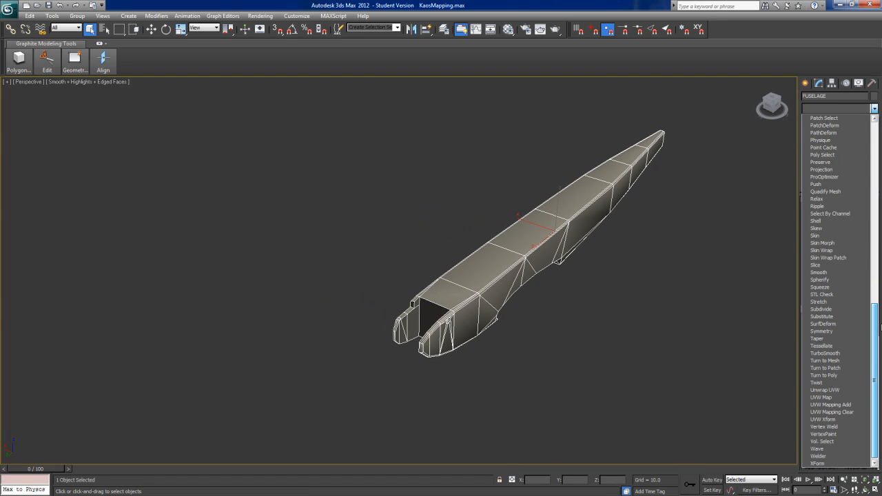
click(827, 391)
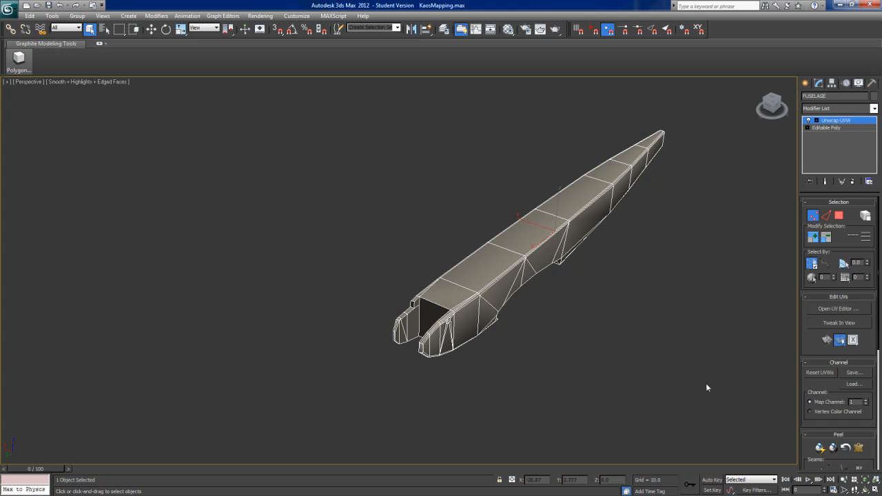
click(828, 310)
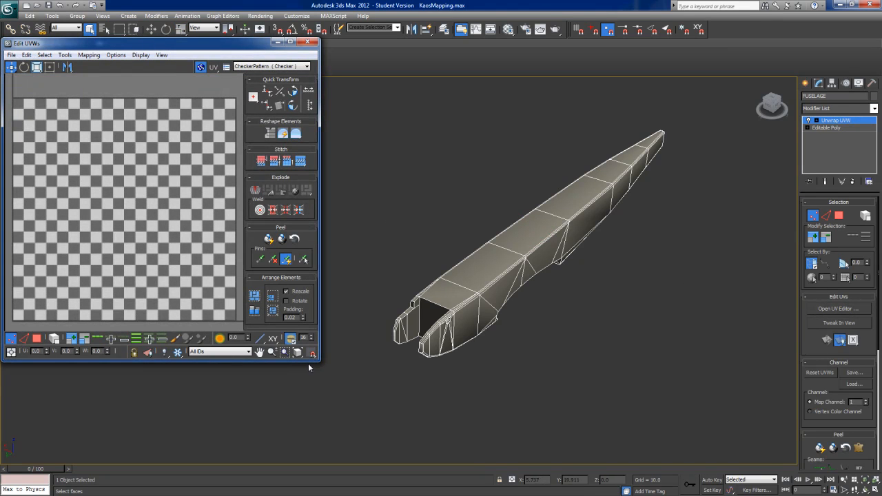
Step: Enlarge the UV editor, examine where the fuselage's UVs lie relative to the checker tile, and close the editor
drag(319, 363, 377, 433)
scroll(138, 278, down, 6)
middle_drag(162, 203, 192, 250)
scroll(200, 276, down, 2)
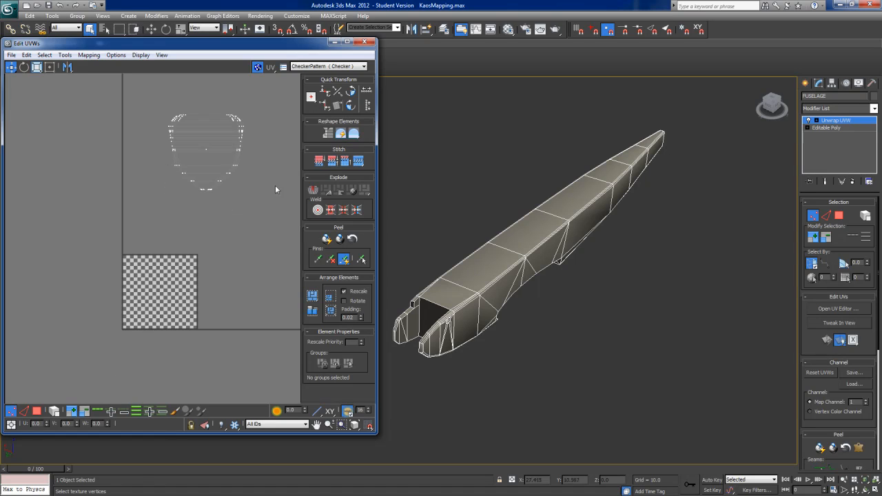
click(364, 43)
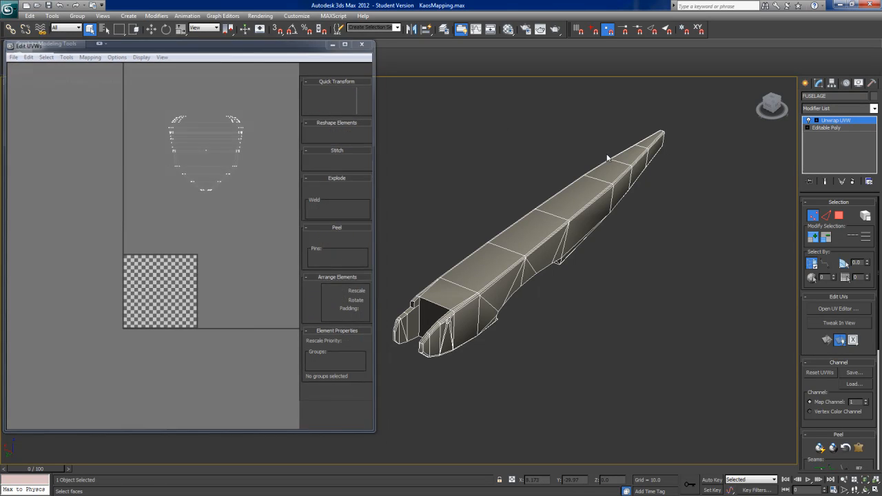
Step: Delete the Unwrap UVW modifier from the fuselage and select the large side polygon just behind the wing cutout
click(854, 182)
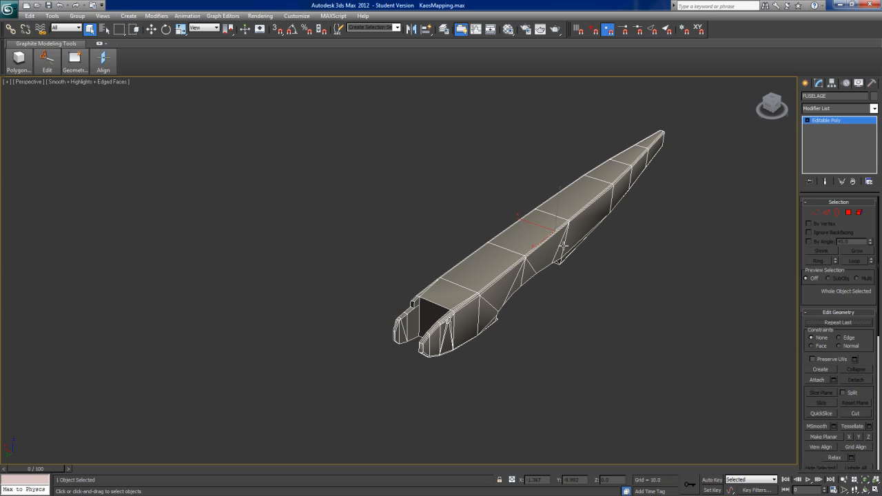
alt+middle_drag(517, 307, 501, 302)
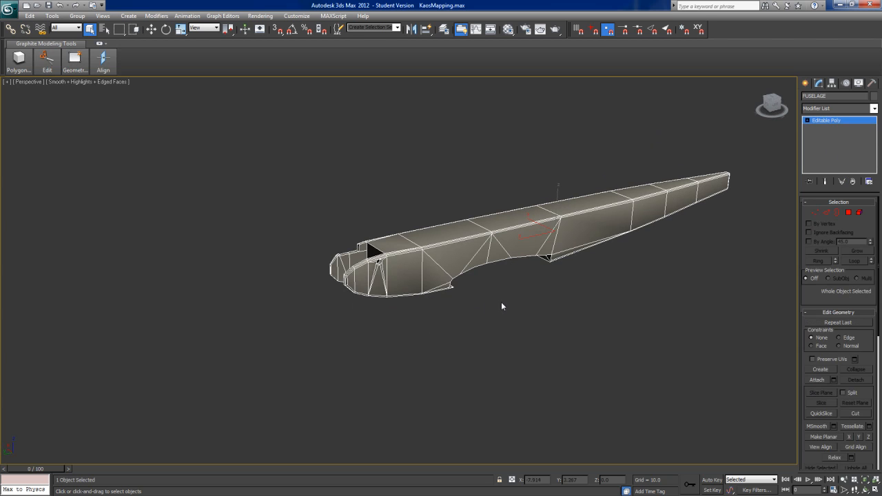
key(4)
click(597, 221)
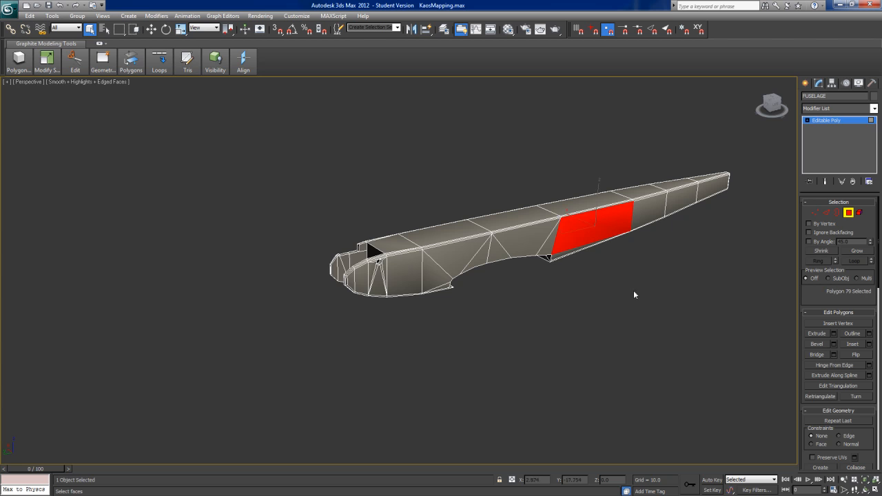
alt+middle_drag(656, 315, 663, 318)
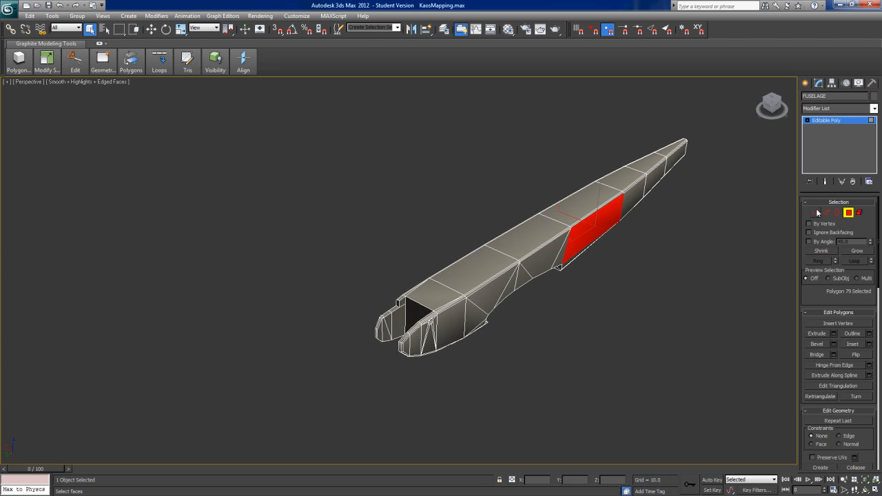
alt+middle_drag(699, 280, 658, 279)
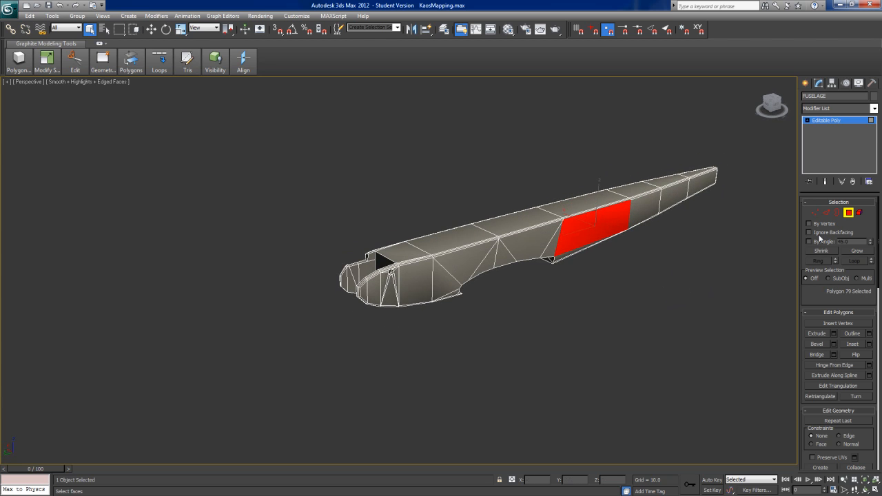
Step: Add an Unwrap UVW modifier to the selected side polygon and open its UV editor
click(874, 109)
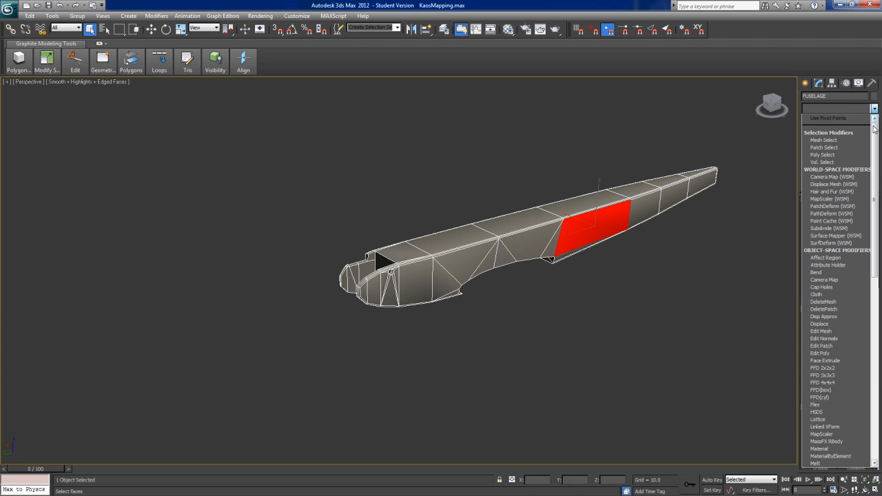
scroll(841, 310, down, 10)
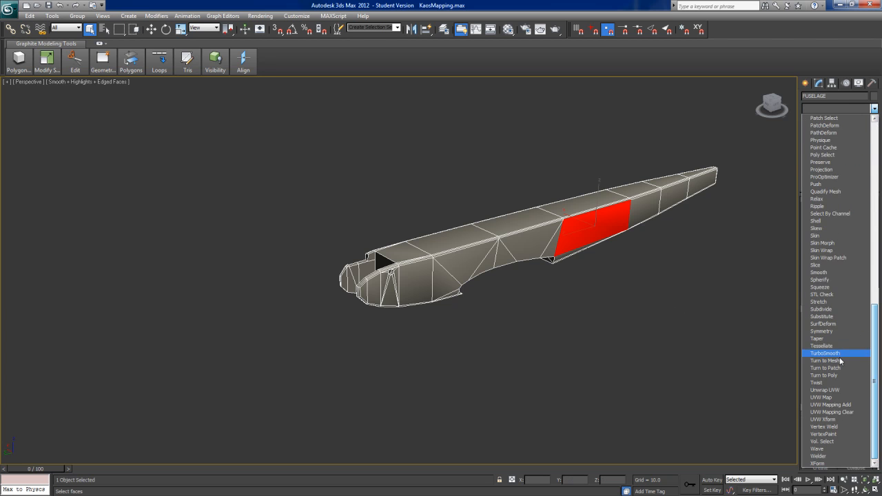
click(833, 395)
click(836, 308)
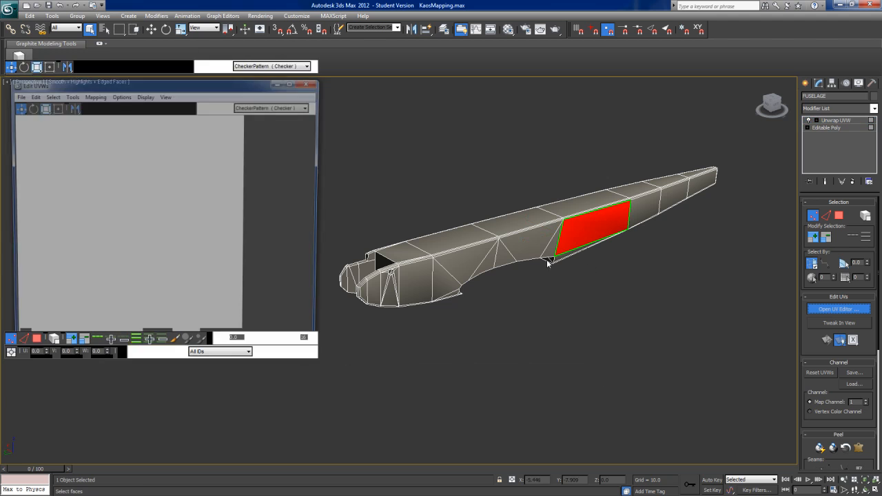
Step: Enlarge the UV editor and examine the selected side polygon's UVs relative to the checker tile
drag(312, 358, 425, 422)
scroll(165, 281, down, 5)
scroll(165, 281, down, 2)
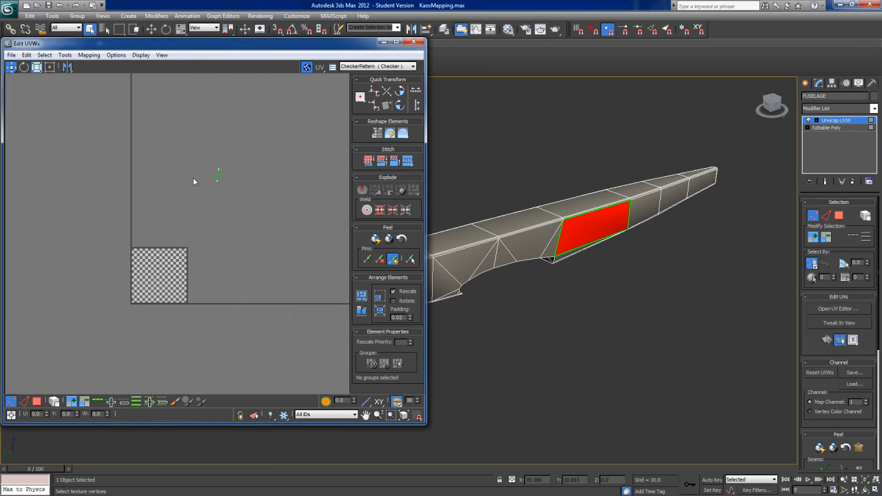
drag(230, 163, 232, 162)
middle_drag(212, 213, 190, 265)
scroll(198, 224, up, 1)
scroll(190, 266, up, 6)
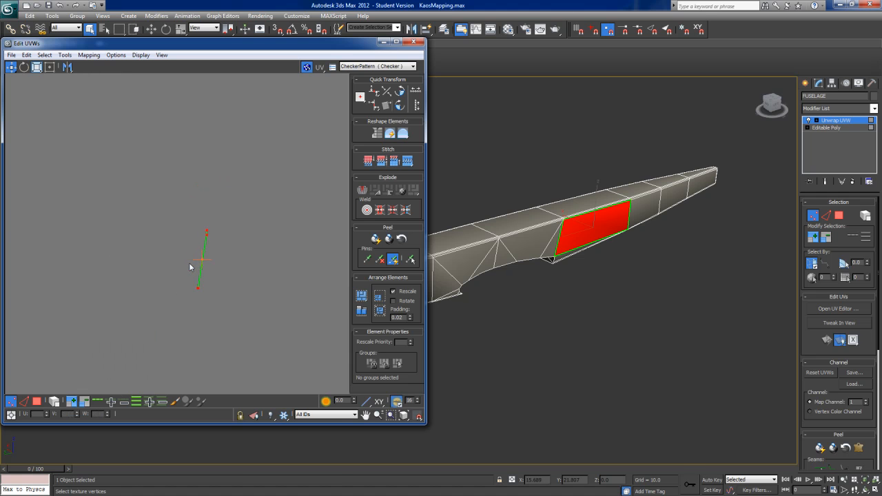
middle_drag(478, 322, 531, 332)
middle_drag(253, 317, 221, 212)
scroll(221, 212, down, 2)
scroll(188, 268, down, 8)
middle_drag(173, 271, 124, 239)
scroll(193, 244, up, 7)
middle_drag(191, 238, 214, 136)
scroll(213, 141, down, 2)
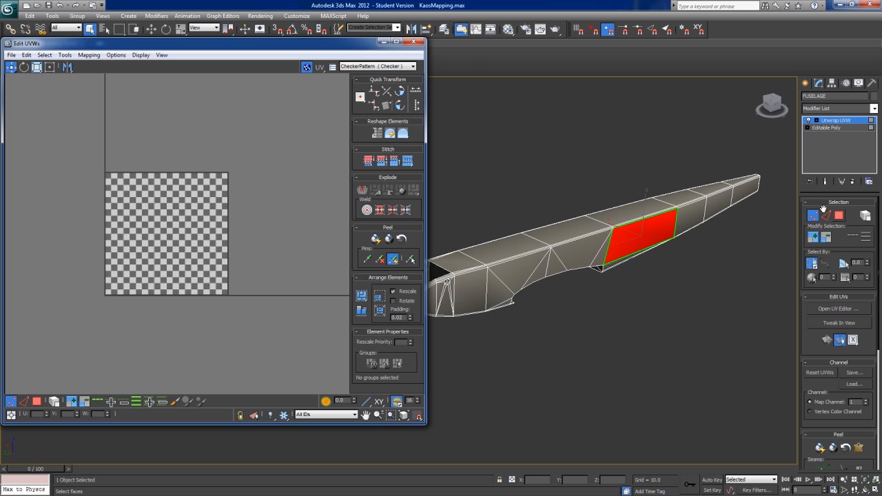
Step: Close the UV editor and clear the fuselage's polygon selection at the Editable Poly level
click(413, 41)
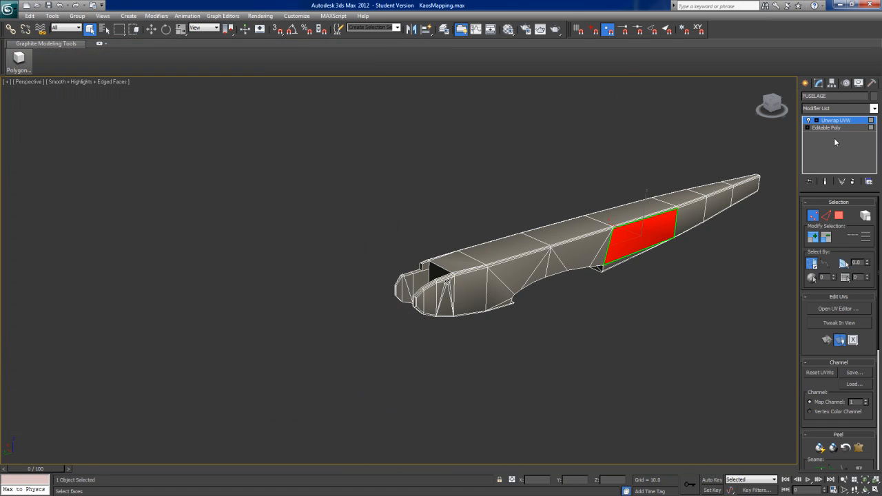
click(839, 128)
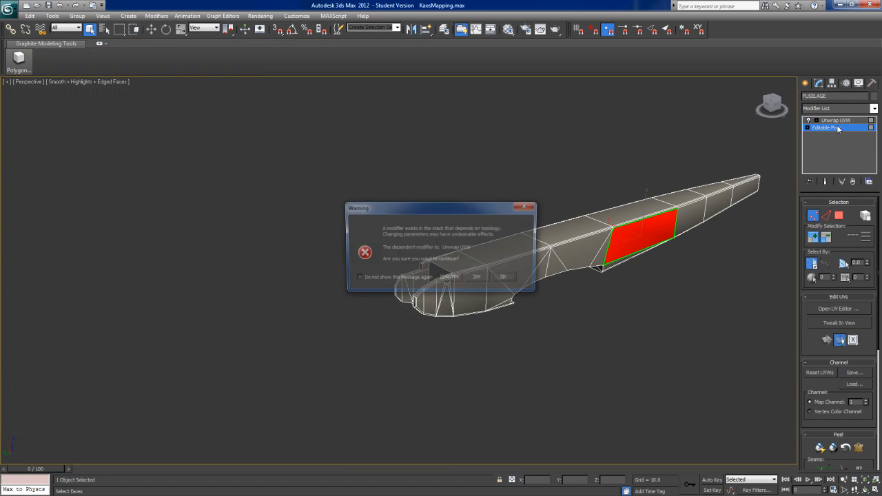
click(450, 278)
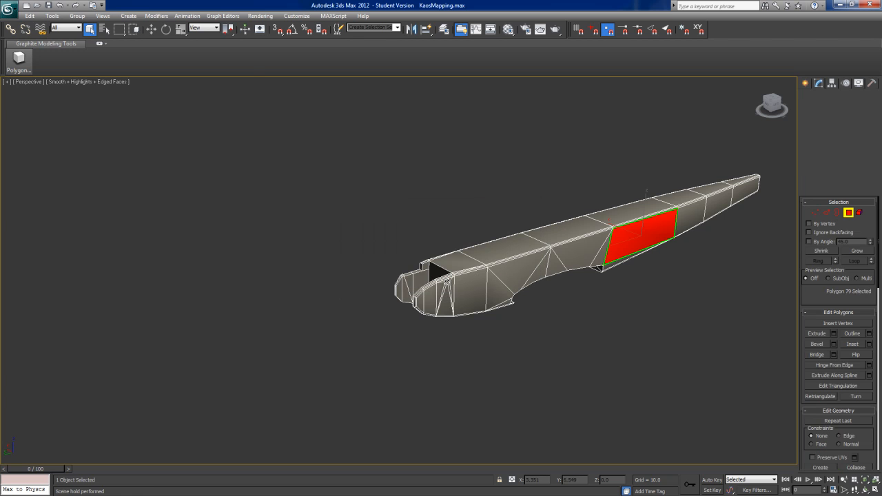
click(851, 213)
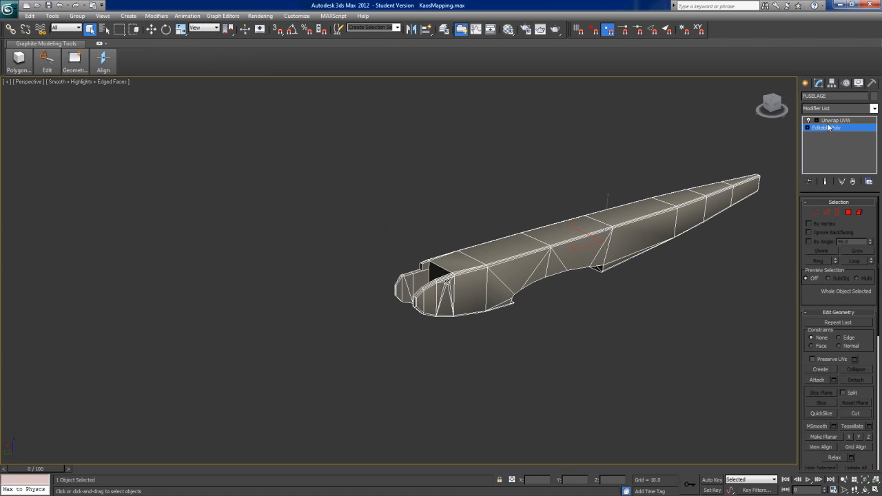
Step: Return to the Unwrap UVW modifier and reopen the UV editor with the whole fuselage's UVs in view
click(830, 122)
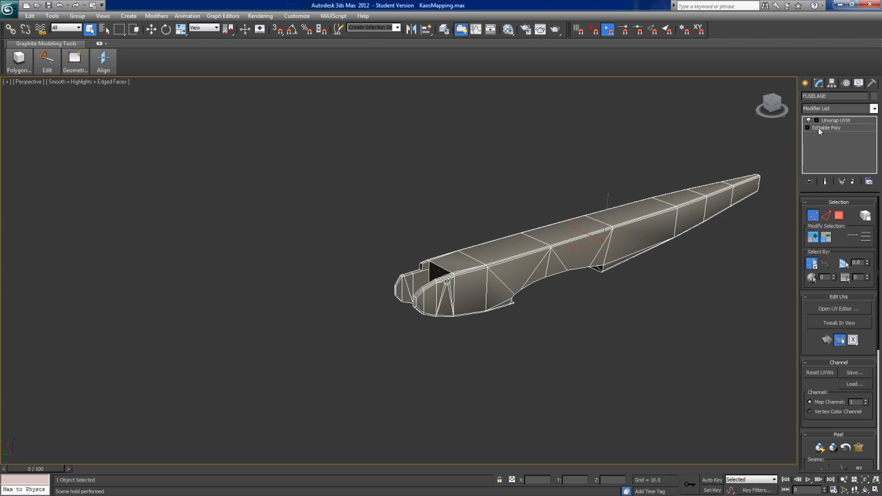
click(828, 122)
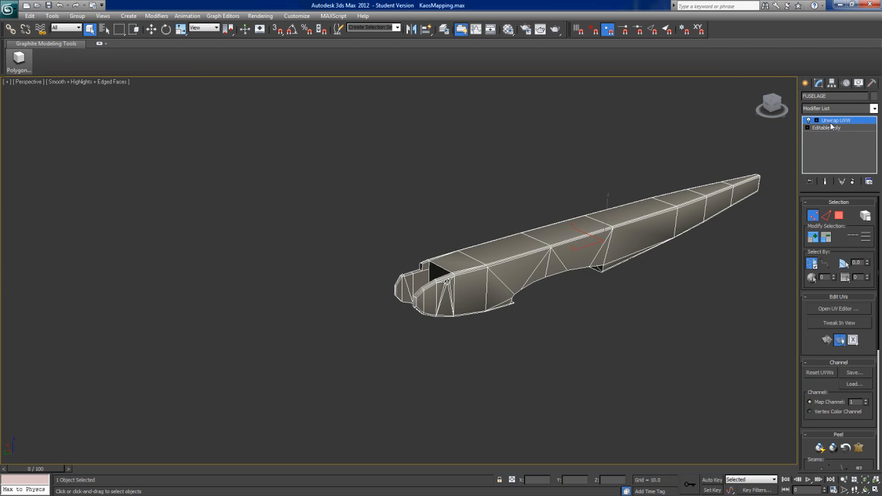
click(838, 309)
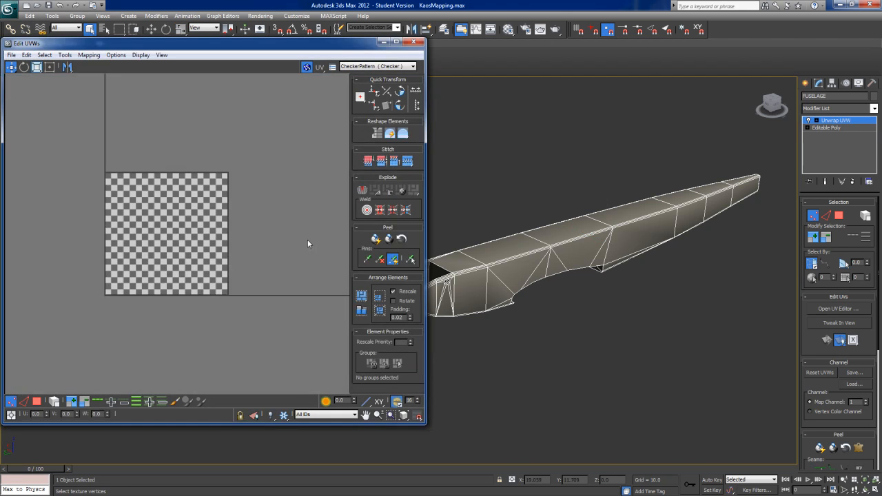
middle_drag(290, 258, 255, 293)
scroll(240, 265, up, 4)
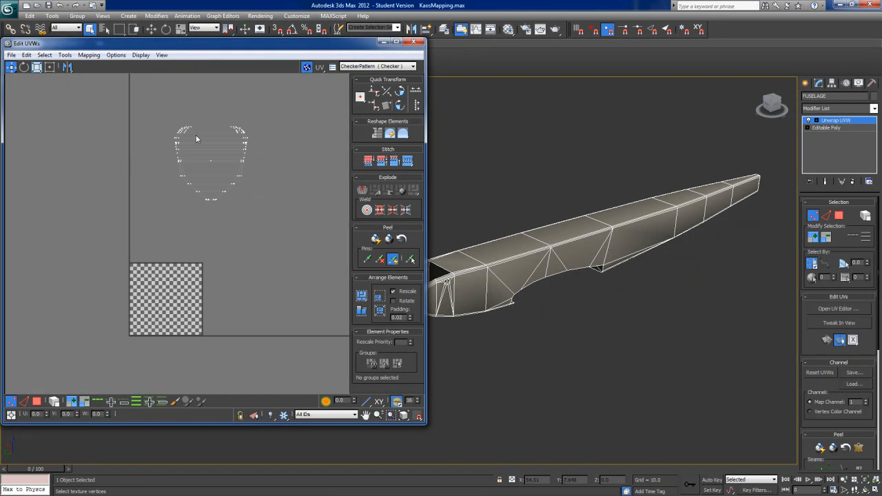
Step: Select all of the fuselage's UV vertices and move them beside the checker tile, outside its edge
drag(170, 114, 259, 206)
click(230, 172)
drag(159, 125, 276, 311)
scroll(225, 173, up, 6)
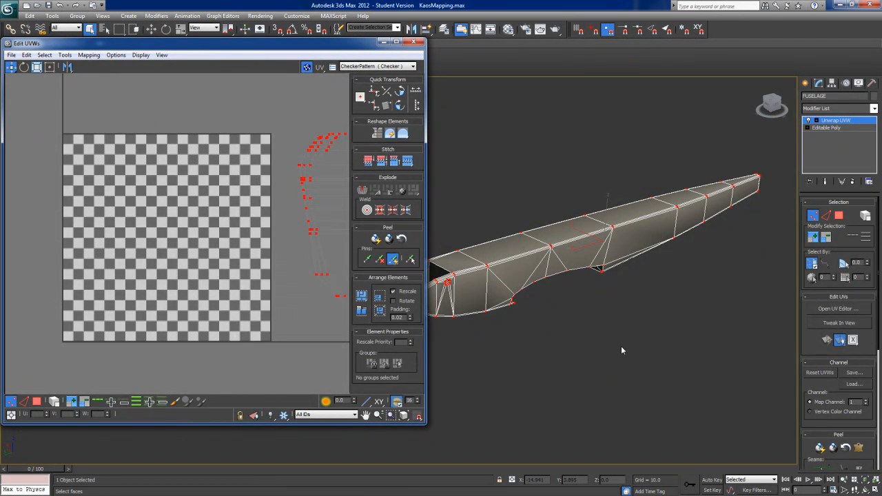
Step: Clear the vertex selection, switch to polygon selection and select the large side face behind the wing cutout
click(724, 284)
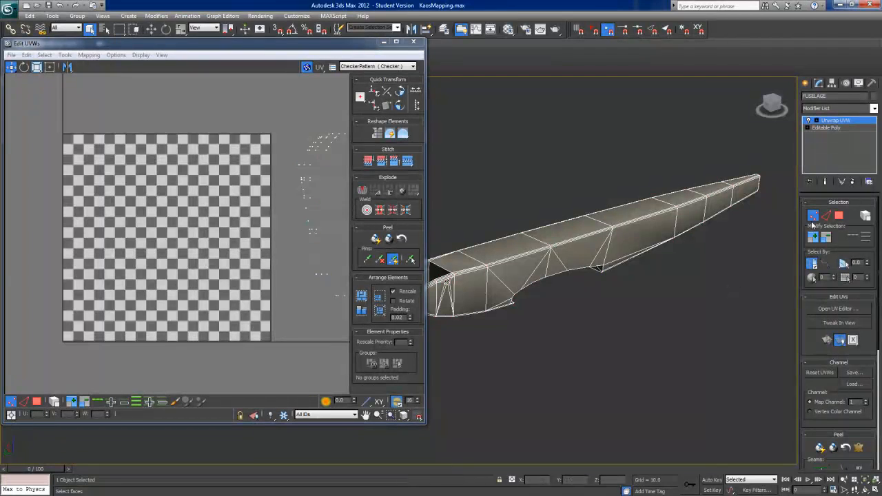
click(840, 215)
alt+middle_drag(618, 316, 605, 308)
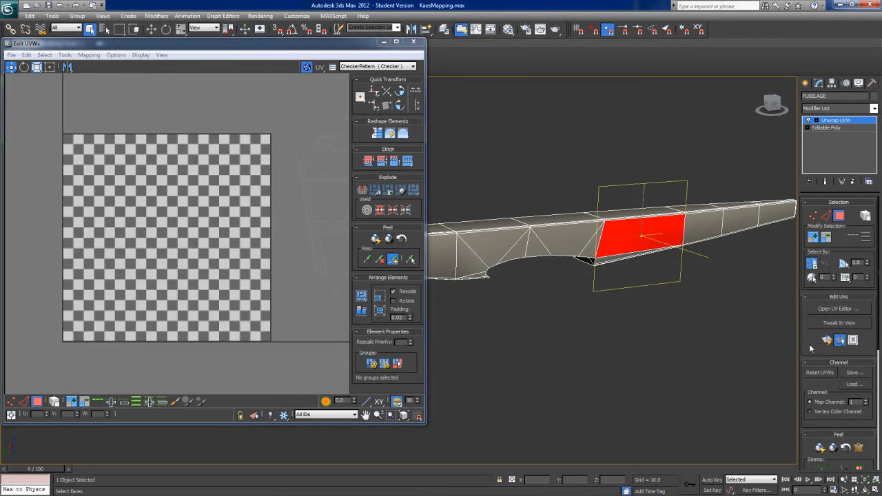
middle_drag(606, 318, 624, 337)
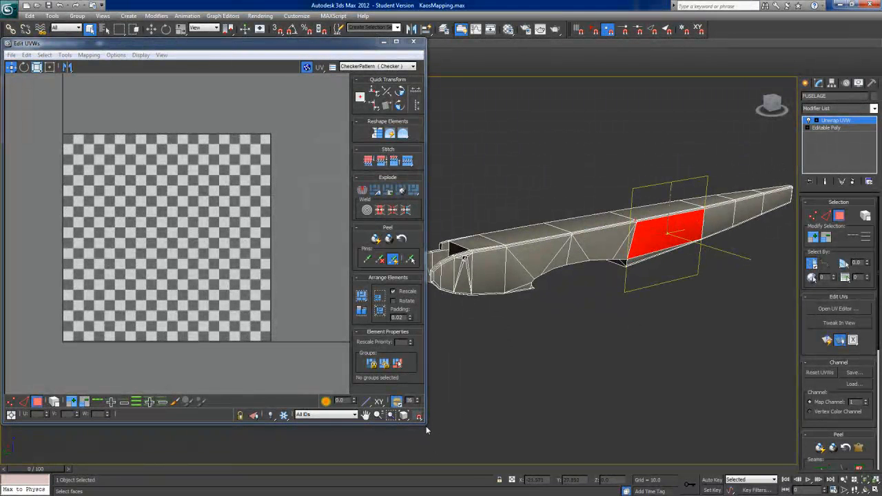
Step: Shrink the UV editor and examine the fuselage's flat side and the selected face's mapping plane
drag(426, 425, 260, 431)
middle_drag(588, 349, 486, 379)
alt+middle_drag(594, 323, 584, 287)
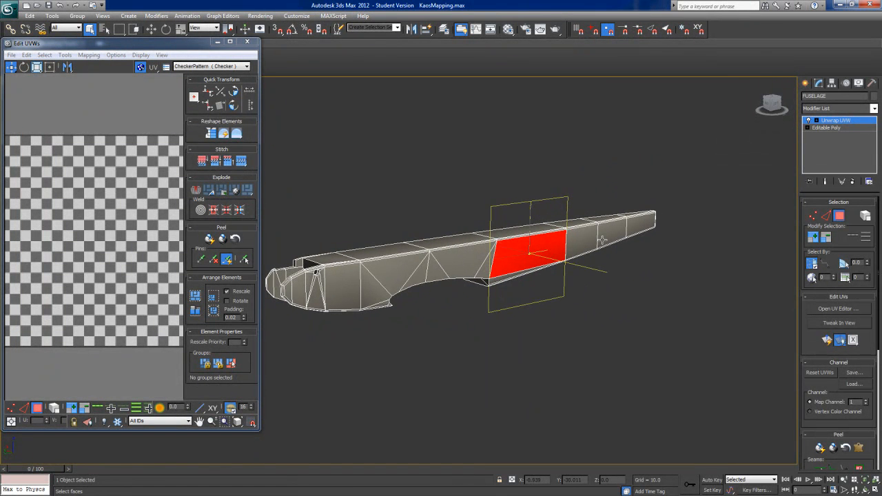
alt+middle_drag(639, 316, 628, 334)
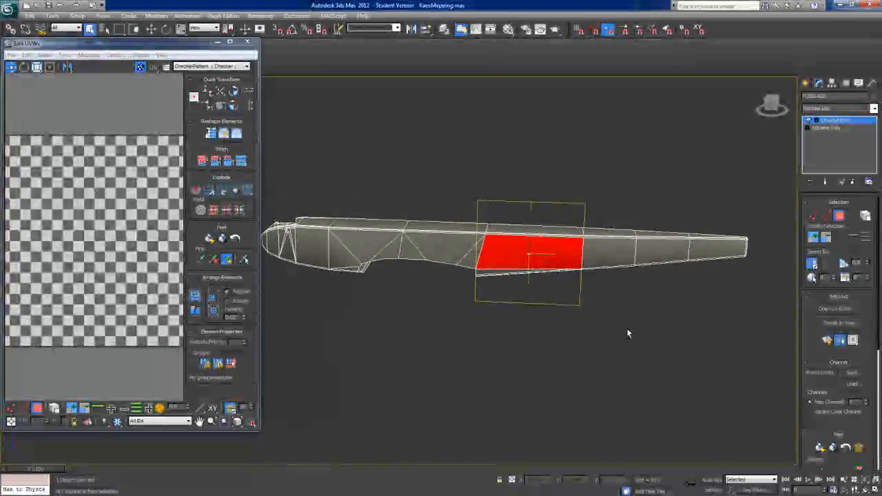
alt+middle_drag(578, 297, 619, 294)
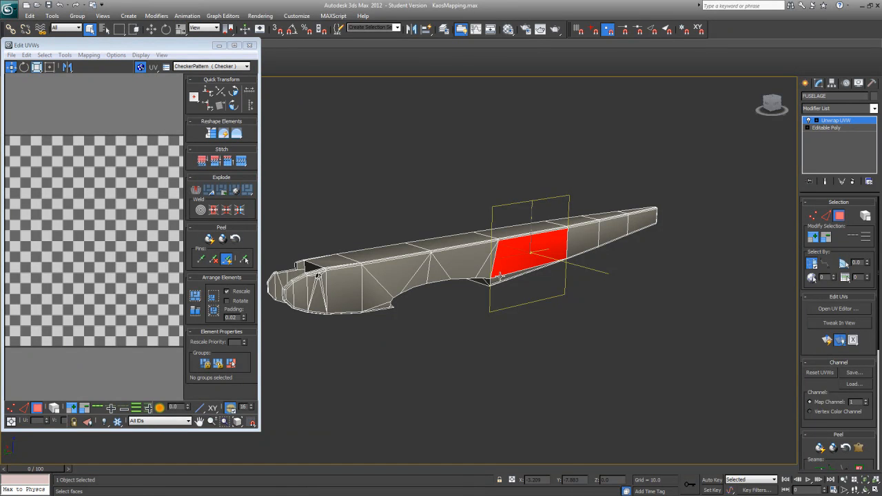
drag(261, 432, 311, 406)
middle_drag(481, 346, 523, 334)
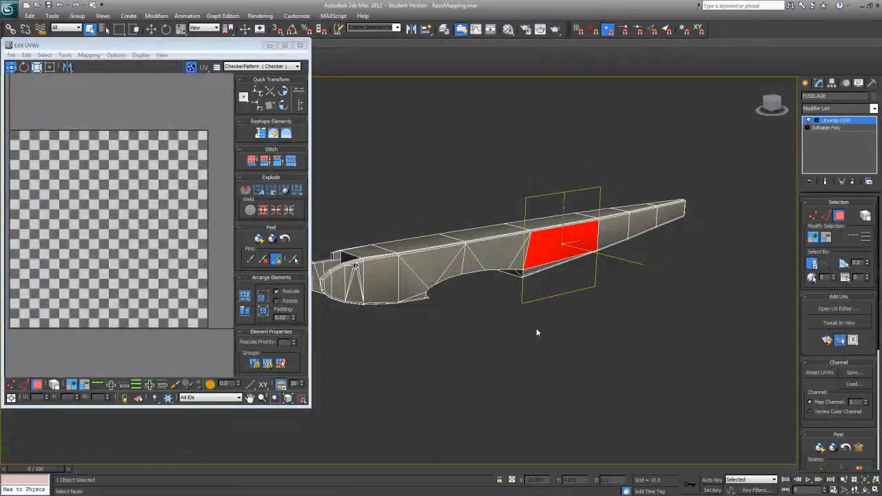
alt+middle_drag(537, 323, 512, 313)
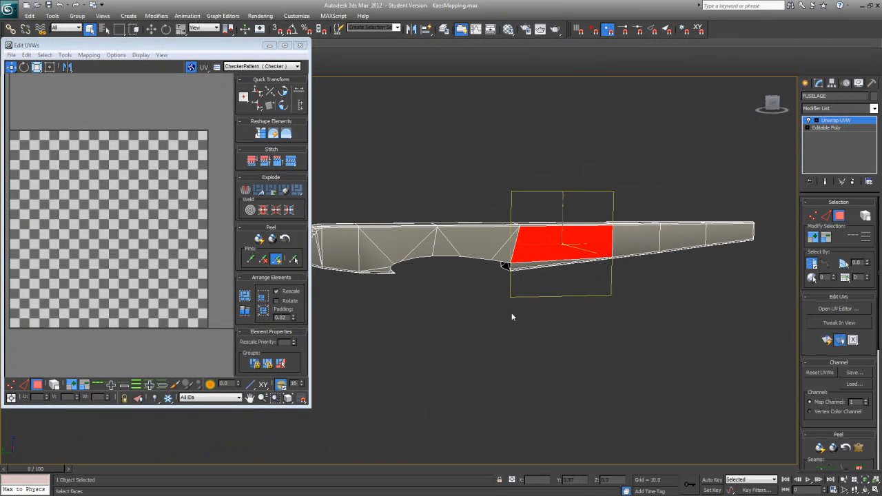
Step: Add the side faces below the selected face and forward along the wing cutout to the selection
ctrl+click(519, 266)
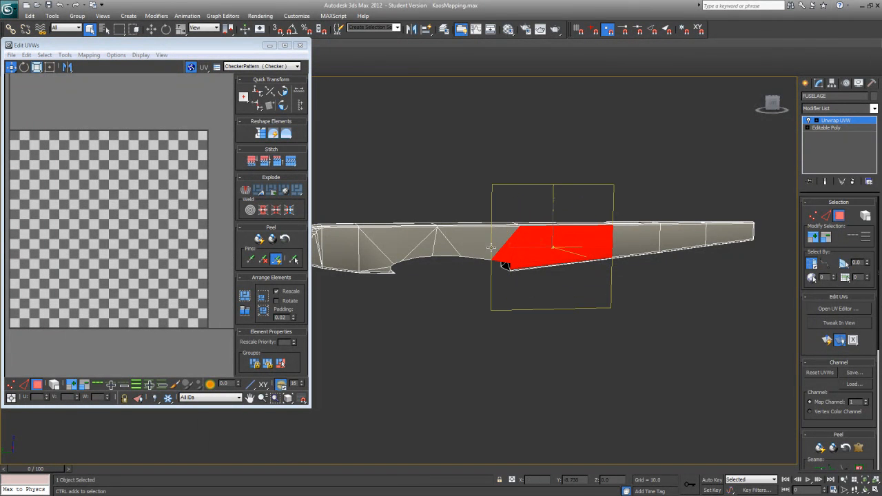
ctrl+click(491, 247)
ctrl+click(426, 251)
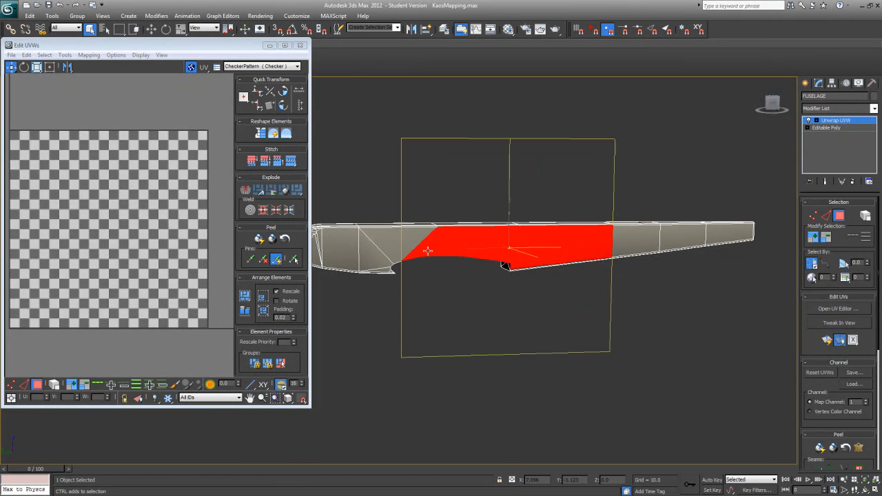
alt+middle_drag(566, 332, 599, 339)
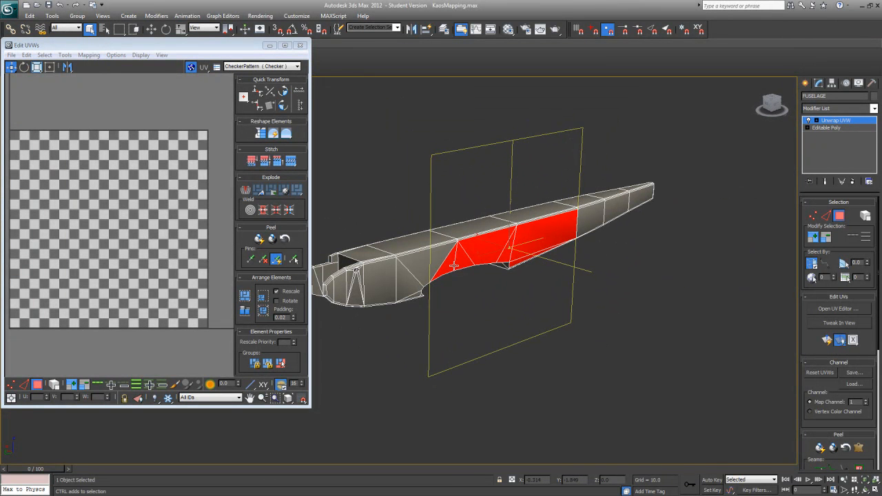
Step: Extend the face selection forward from the wing cutout across the main side faces of the nose
ctrl+click(433, 254)
alt+middle_drag(419, 295, 482, 282)
scroll(487, 283, up, 4)
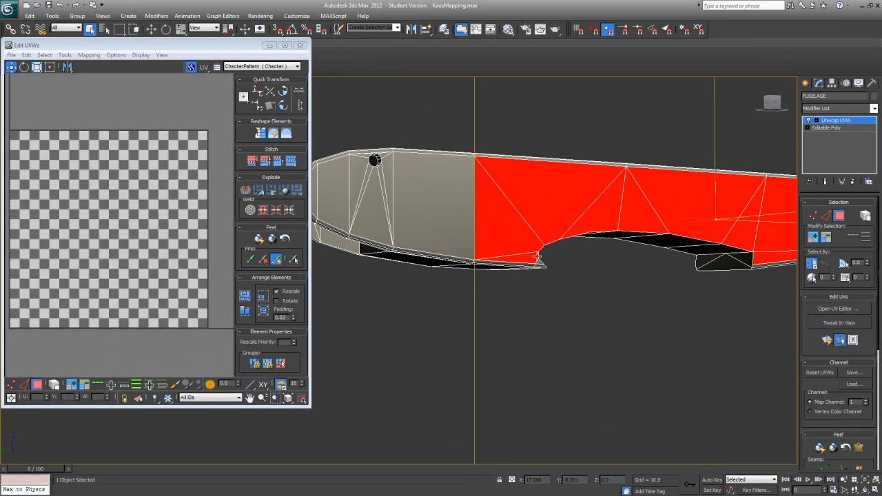
ctrl+click(443, 216)
scroll(446, 287, down, 5)
alt+middle_drag(447, 287, 379, 299)
scroll(388, 295, up, 5)
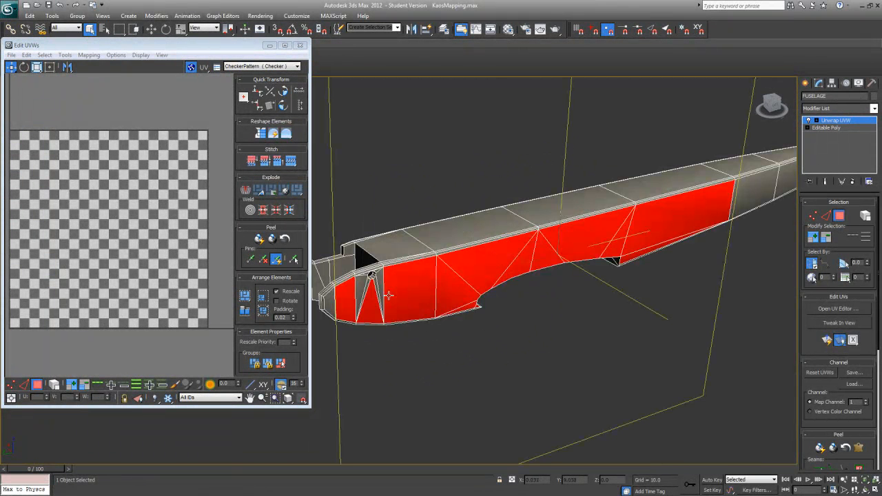
Step: Add the narrow side faces surrounding the round hole in the nose to the face selection
ctrl+click(363, 287)
ctrl+click(367, 284)
ctrl+click(377, 282)
ctrl+click(378, 277)
ctrl+click(378, 268)
ctrl+click(364, 275)
middle_drag(369, 274, 495, 282)
scroll(494, 282, up, 5)
scroll(504, 275, down, 1)
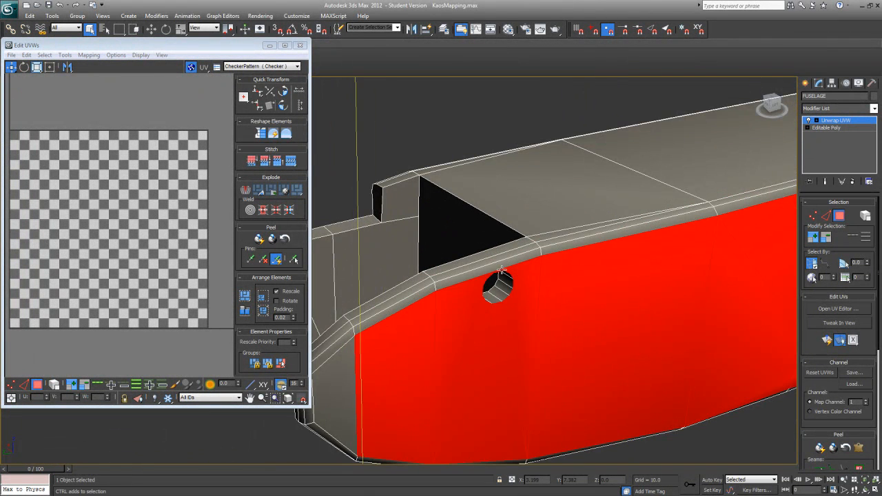
Step: Add the foremost side face of the nose to the face selection
scroll(472, 289, down, 3)
alt+middle_drag(371, 300, 620, 283)
scroll(610, 286, up, 3)
scroll(620, 283, up, 2)
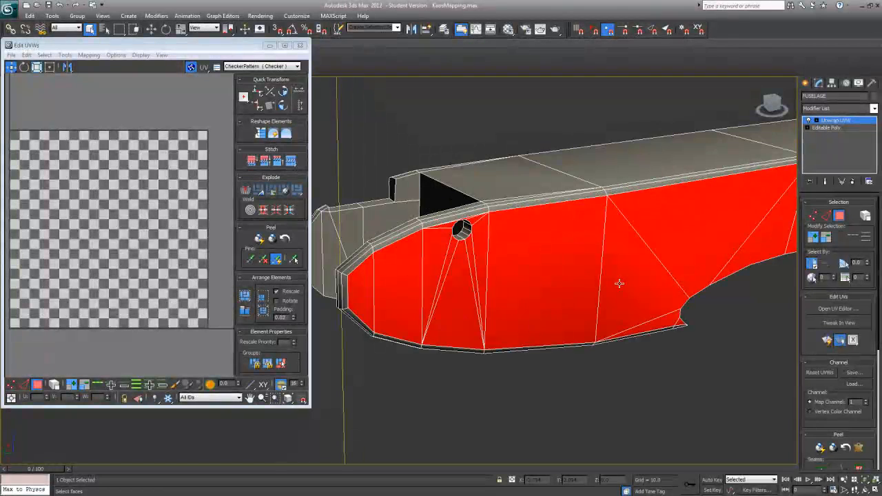
Step: Enlarge the UV editor window and apply a quick planar map to the selected fuselage side faces
scroll(620, 283, down, 2)
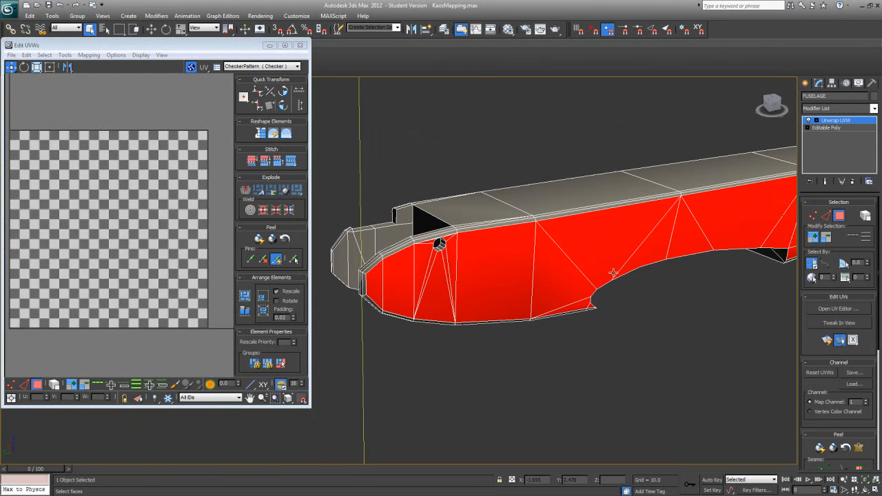
scroll(586, 268, down, 4)
alt+middle_drag(603, 268, 598, 255)
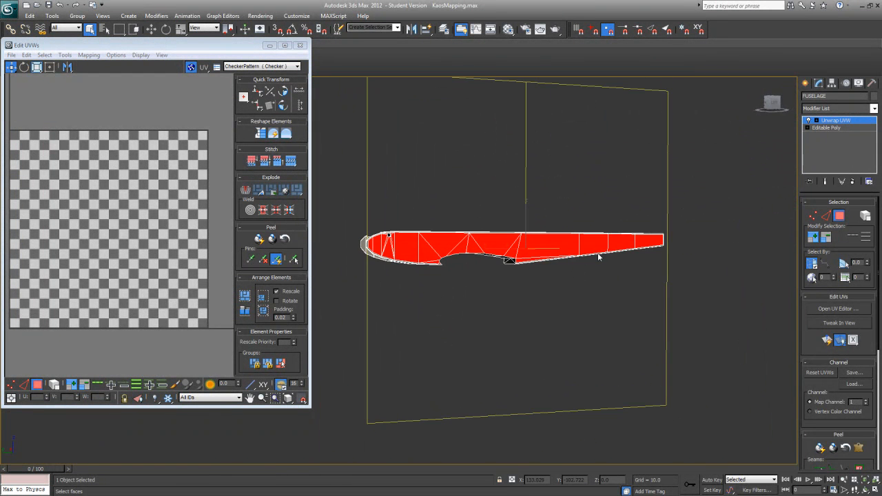
click(826, 337)
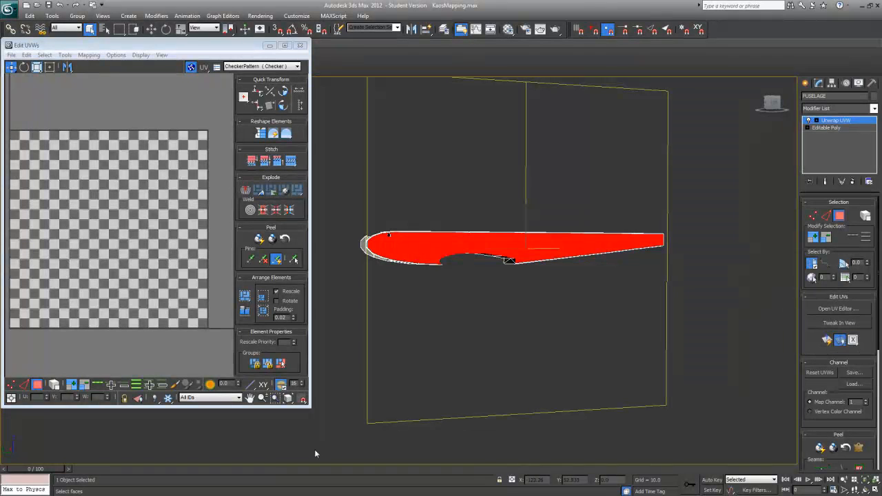
drag(308, 408, 348, 431)
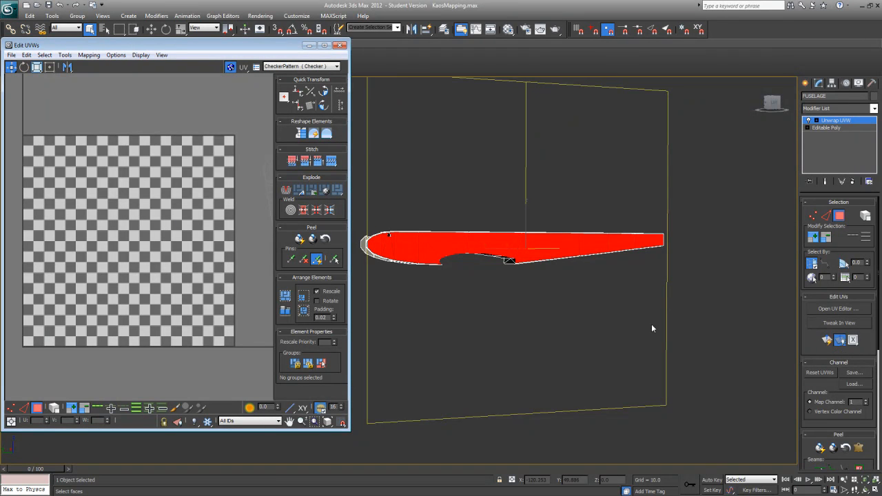
click(827, 341)
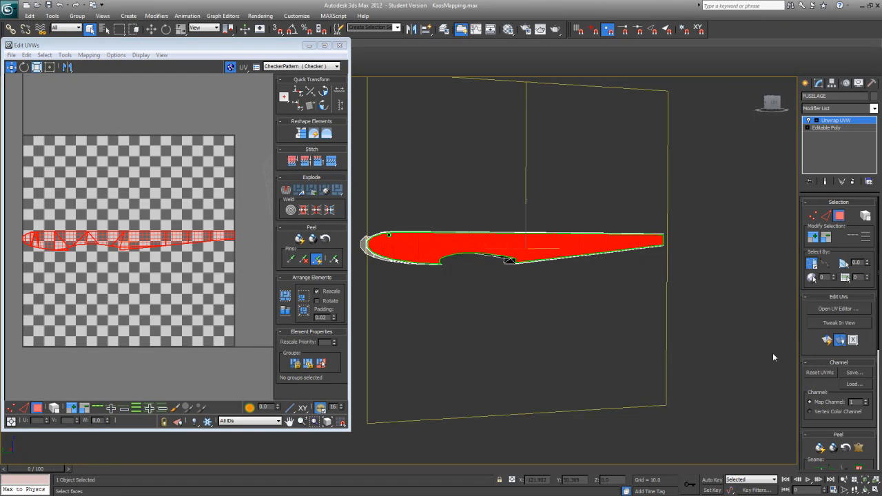
Step: Examine the mapped side's seams from above, below and the nose, including the rounded edges and wing cutout
middle_drag(149, 275, 166, 280)
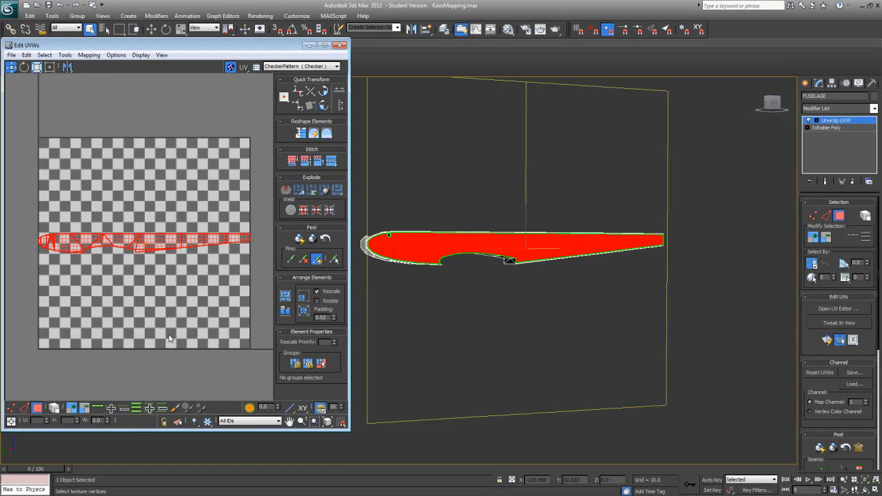
alt+middle_drag(459, 322, 483, 351)
scroll(484, 351, up, 5)
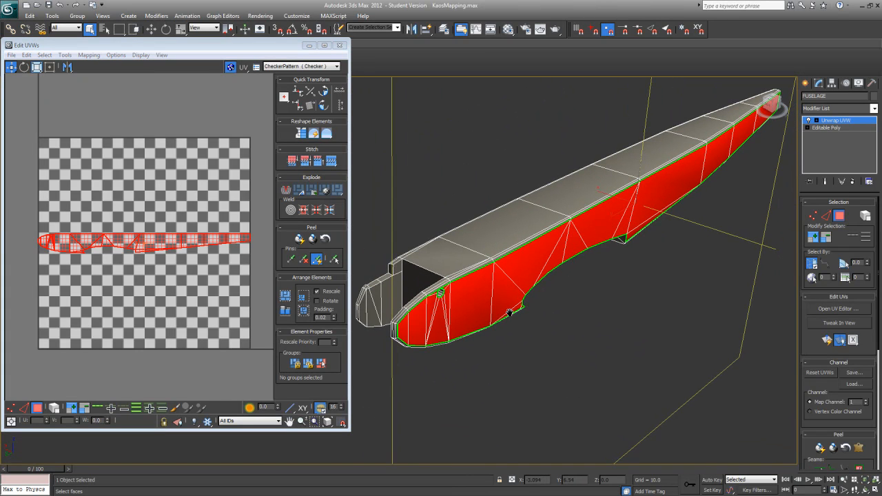
alt+middle_drag(507, 289, 465, 355)
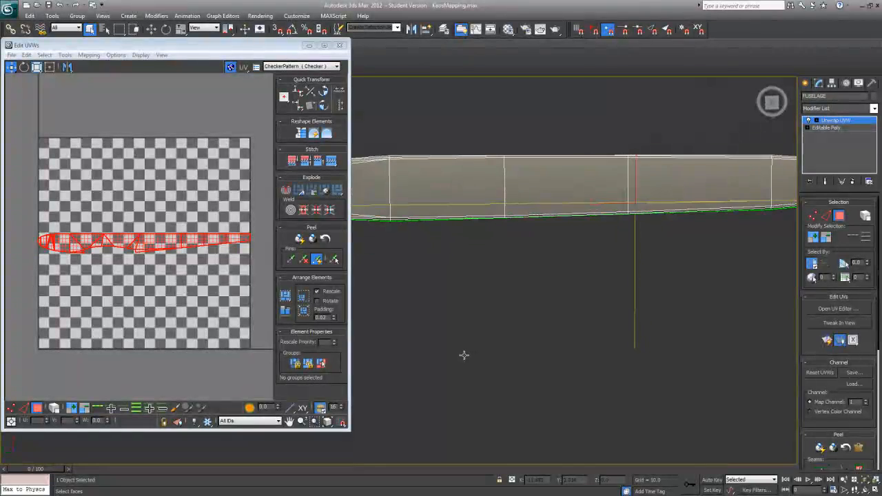
middle_drag(371, 219, 508, 295)
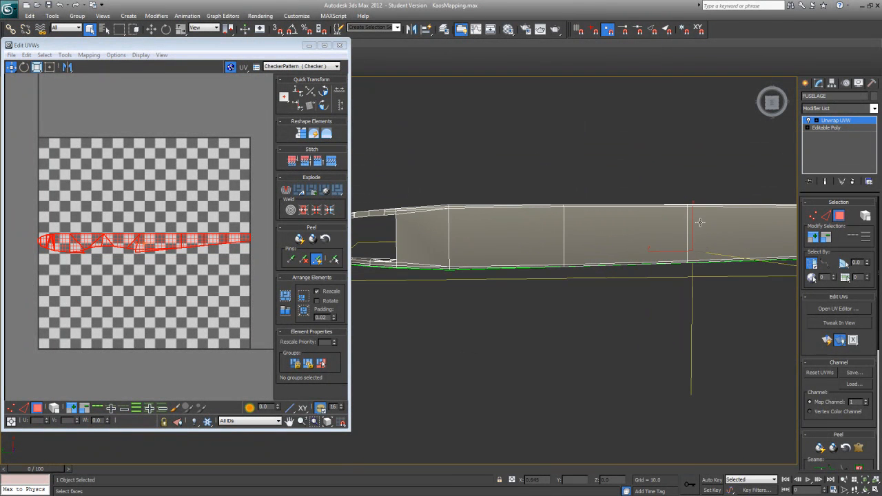
alt+middle_drag(555, 327, 492, 411)
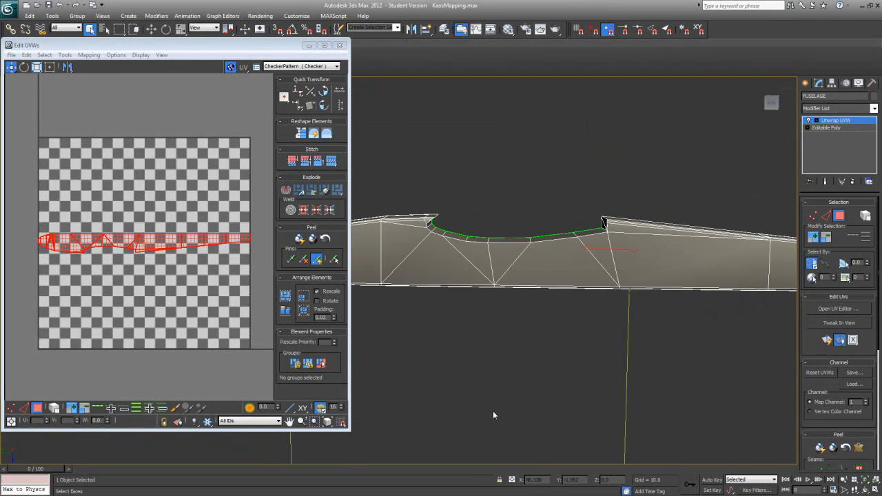
alt+middle_drag(562, 311, 554, 194)
scroll(545, 238, up, 6)
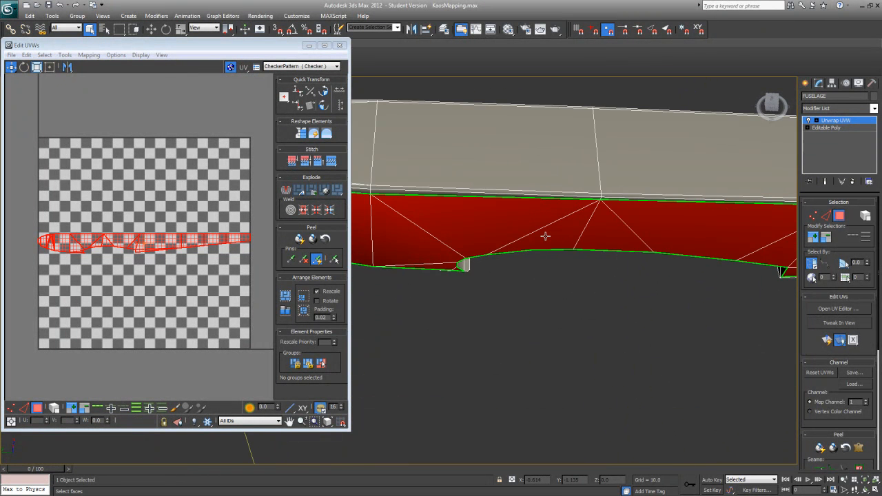
middle_drag(629, 265, 516, 171)
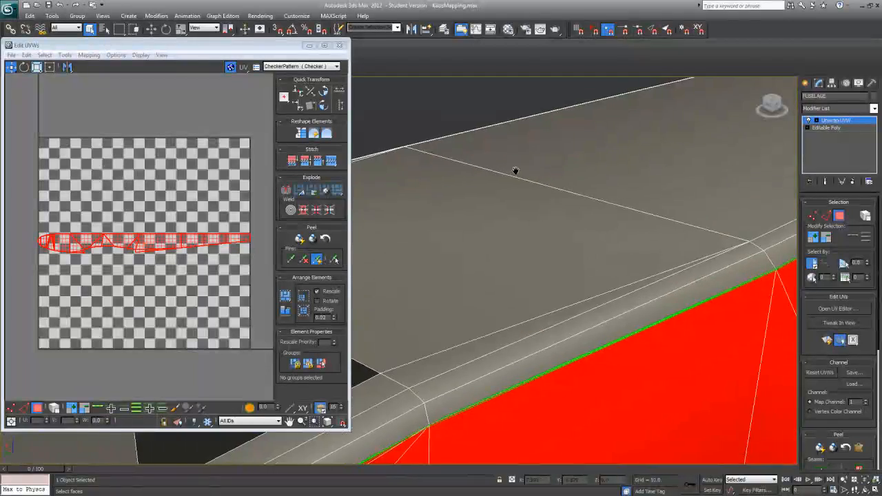
scroll(528, 249, down, 2)
alt+middle_drag(528, 248, 483, 310)
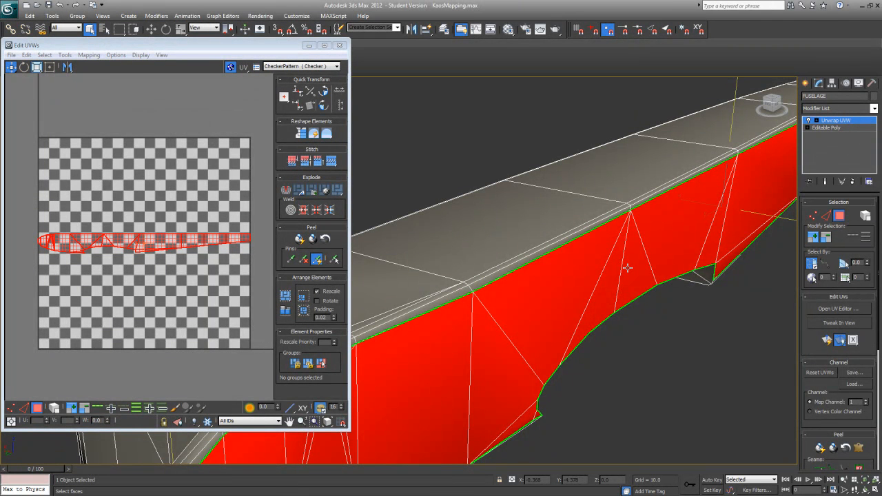
alt+middle_drag(563, 272, 714, 278)
scroll(714, 278, down, 3)
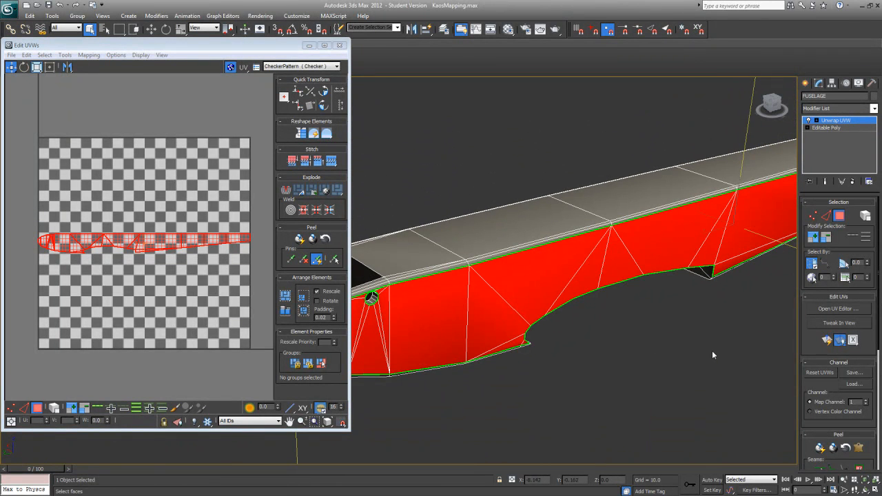
alt+middle_drag(611, 303, 595, 315)
alt+middle_drag(490, 234, 498, 304)
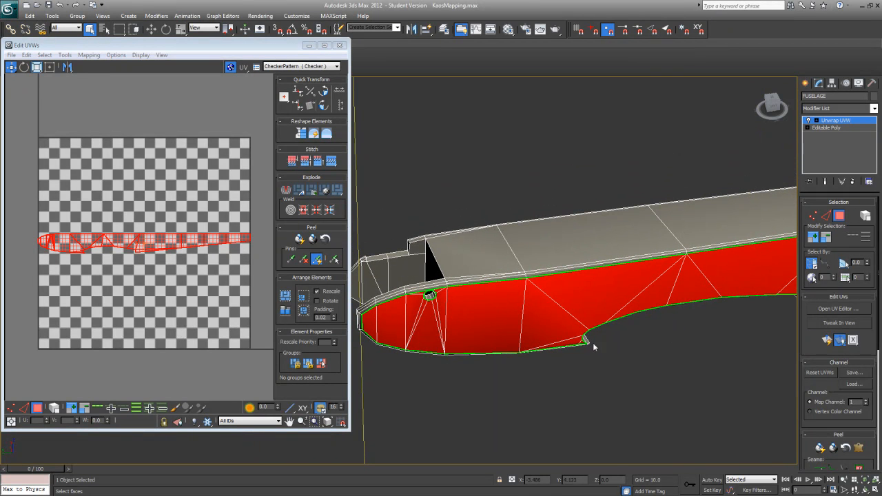
alt+middle_drag(794, 275, 560, 319)
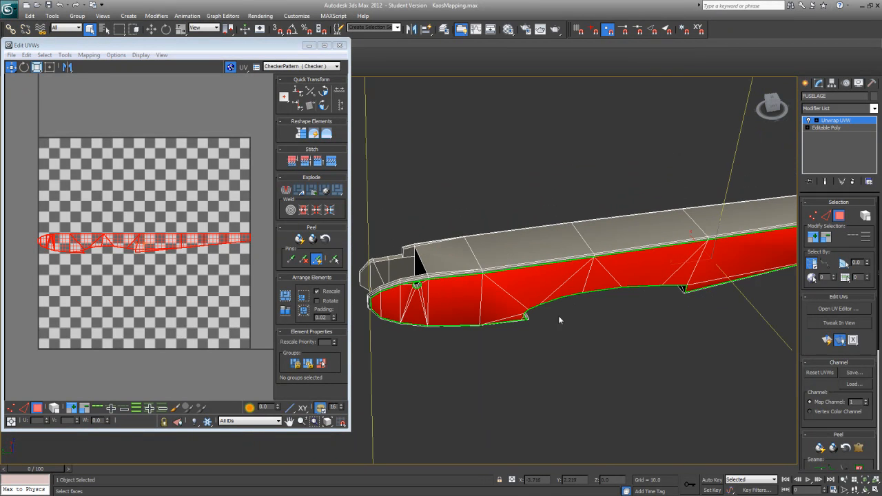
alt+middle_drag(689, 310, 574, 328)
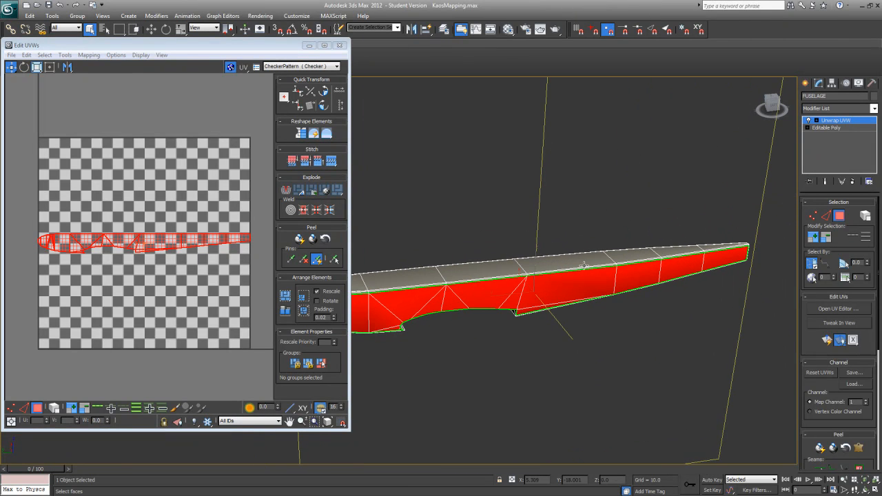
Step: Grow the face selection by one ring to take in the rounded edge faces around the fuselage side
click(814, 241)
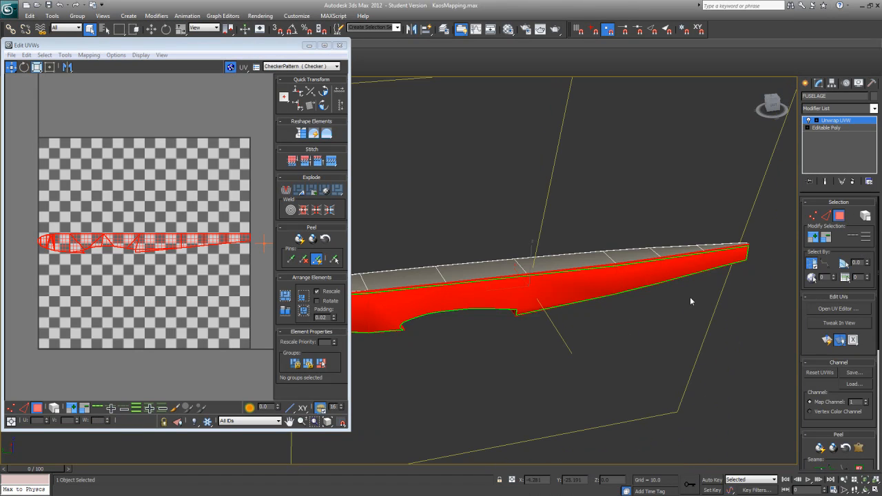
middle_drag(598, 313, 679, 275)
scroll(679, 276, up, 4)
scroll(678, 276, up, 2)
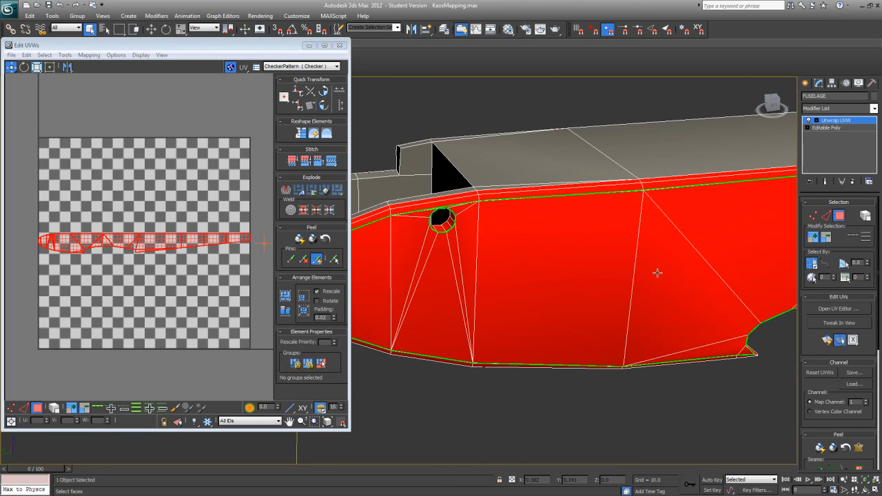
alt+middle_drag(527, 200, 552, 225)
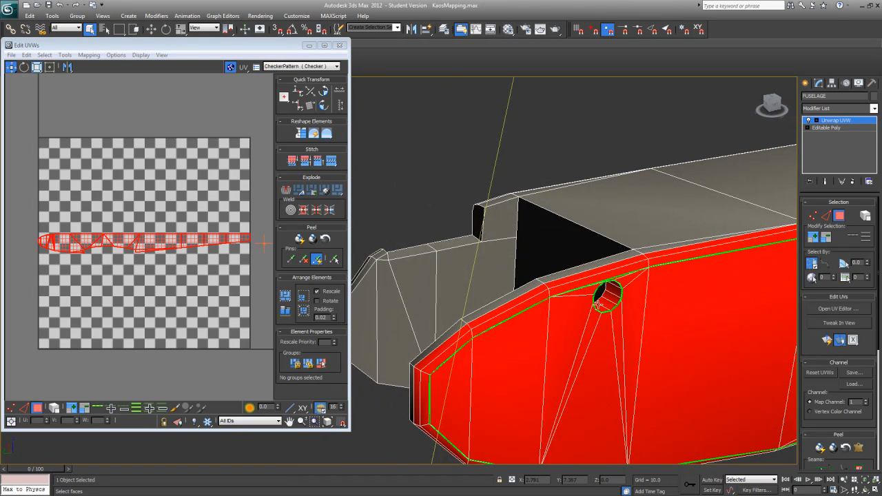
Step: Remove the faces spanning the underside of the wing cutout from the selection
alt+middle_drag(610, 293, 629, 365)
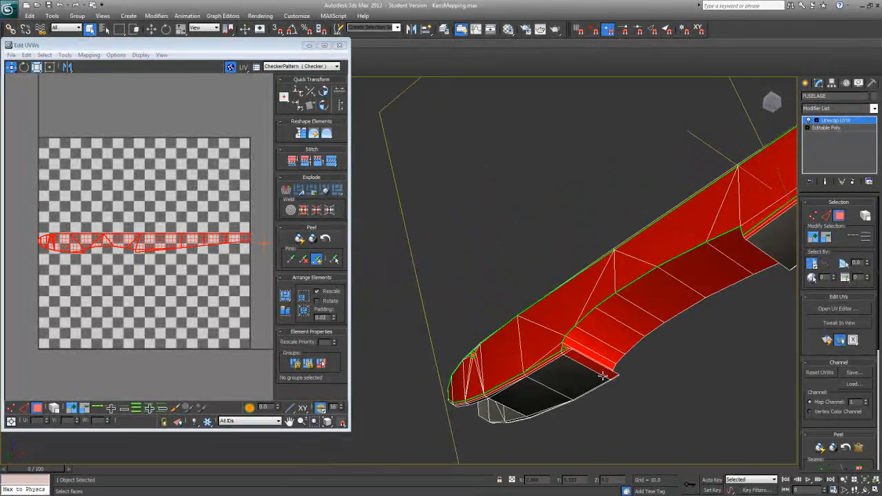
alt+middle_drag(602, 371, 648, 309)
alt+click(685, 288)
alt+click(714, 278)
middle_drag(714, 278, 407, 279)
alt+click(685, 275)
scroll(679, 275, down, 2)
alt+middle_drag(678, 254, 662, 225)
alt+click(586, 260)
alt+click(606, 252)
alt+middle_drag(606, 252, 652, 290)
alt+click(628, 259)
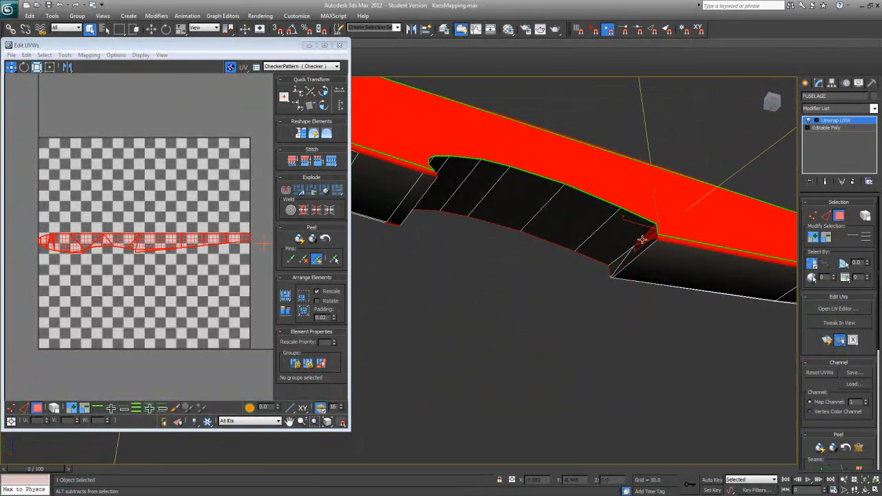
Step: Deselect the end faces of the wing cutout and the side faces on the opposite side of the fuselage
alt+middle_drag(650, 253, 471, 308)
alt+click(671, 257)
alt+click(664, 242)
alt+click(690, 224)
alt+click(707, 206)
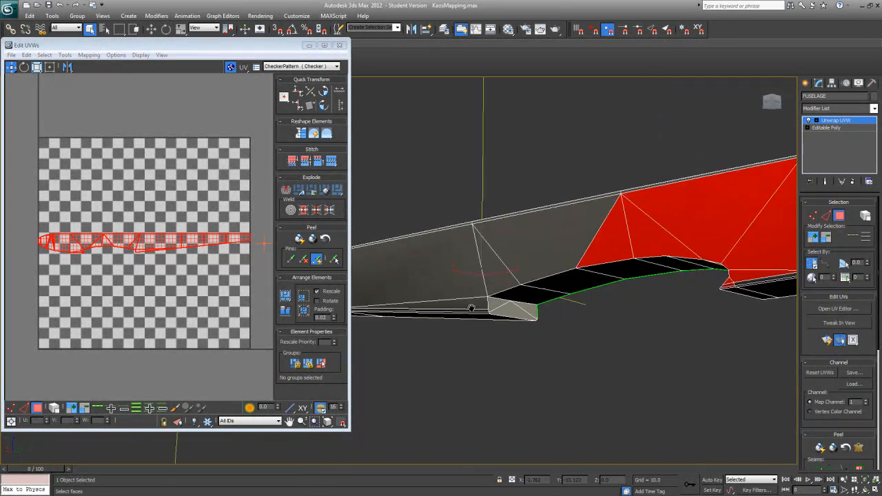
alt+click(610, 250)
alt+click(629, 240)
alt+middle_drag(669, 220, 489, 305)
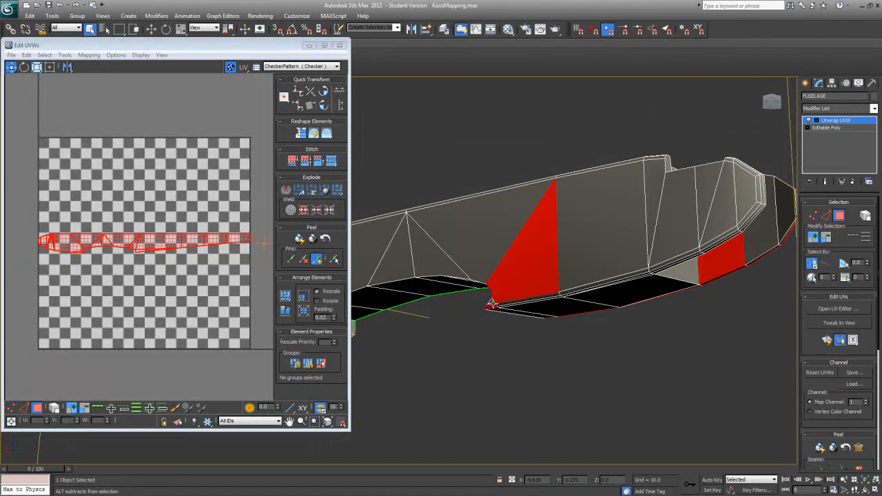
alt+click(518, 278)
alt+click(510, 293)
alt+middle_drag(509, 292, 473, 316)
middle_drag(473, 316, 353, 365)
Step: Remove the inner wall faces of the round hole in the nose from the selection
scroll(602, 269, up, 5)
scroll(565, 281, up, 4)
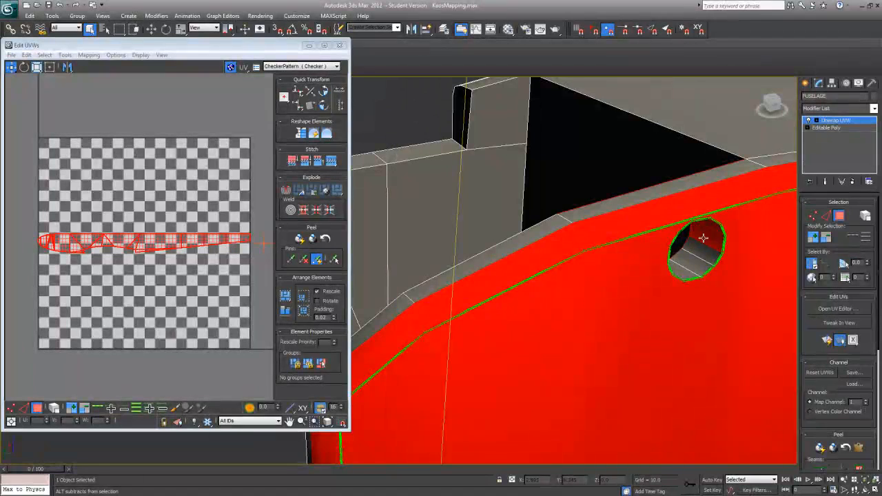
alt+middle_drag(709, 224, 684, 337)
scroll(644, 256, down, 5)
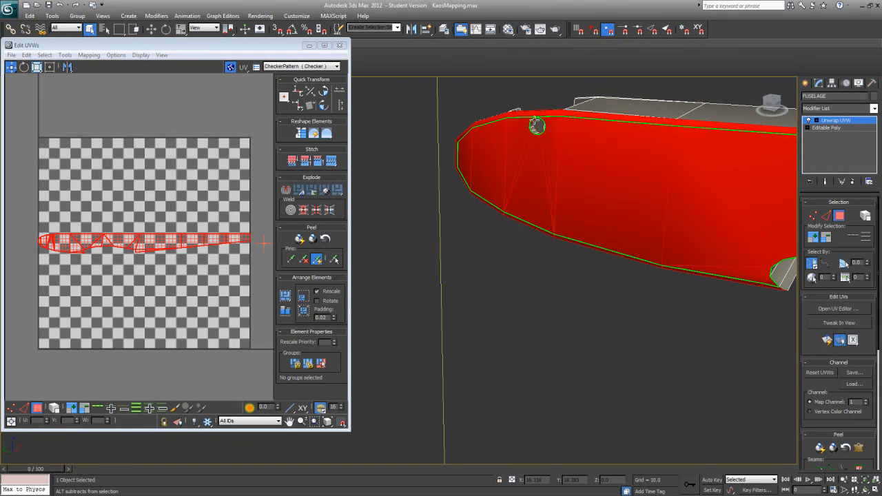
middle_drag(535, 123, 501, 366)
scroll(530, 282, up, 3)
alt+middle_drag(576, 245, 574, 201)
middle_drag(483, 331, 467, 179)
middle_drag(565, 331, 544, 140)
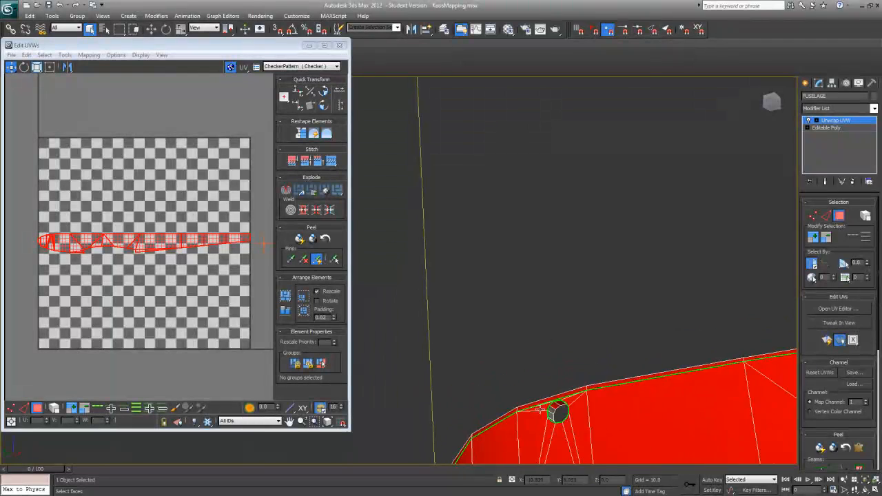
scroll(544, 415, up, 1)
alt+middle_drag(565, 425, 618, 412)
scroll(577, 395, down, 1)
alt+middle_drag(646, 218, 593, 467)
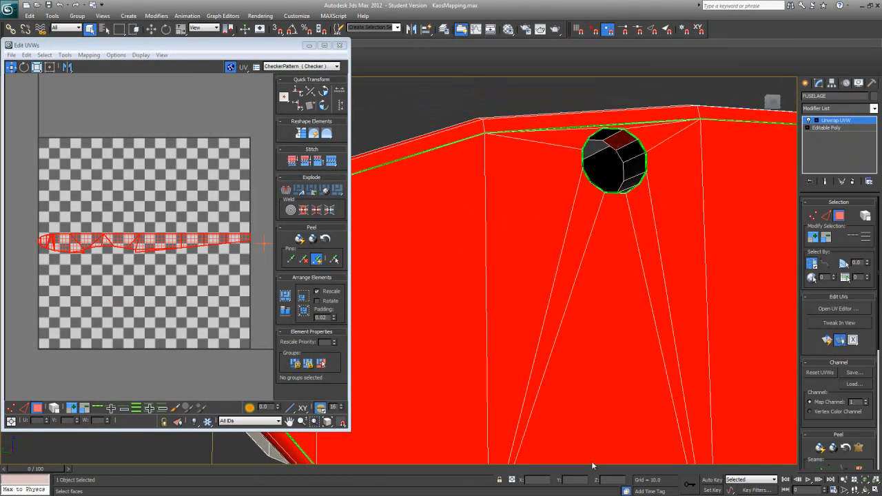
alt+middle_drag(619, 159, 328, 224)
Step: Deselect the faces surrounding the round hole on the inside of the nose
scroll(558, 315, up, 3)
middle_drag(558, 315, 476, 298)
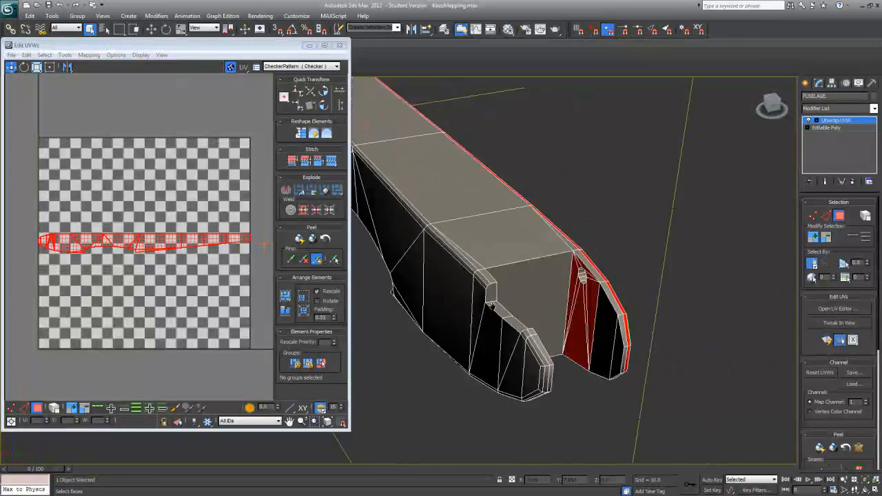
scroll(565, 300, up, 3)
middle_drag(566, 300, 491, 315)
scroll(517, 317, up, 3)
middle_drag(786, 379, 667, 323)
alt+click(590, 271)
alt+click(602, 285)
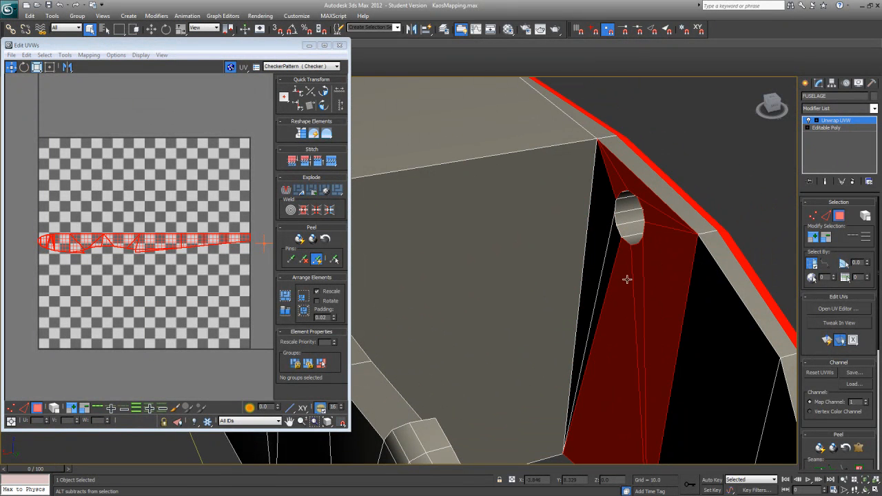
alt+click(627, 279)
alt+click(634, 269)
alt+click(650, 258)
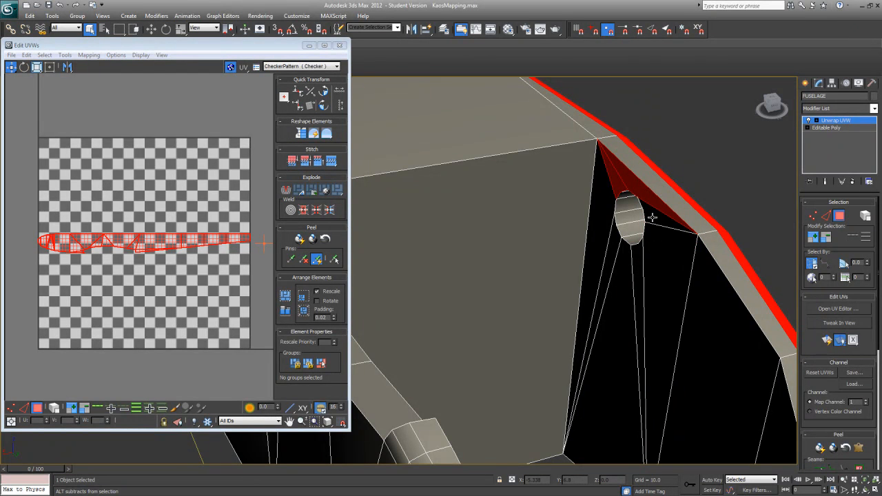
alt+click(642, 197)
Step: Inspect the cleaned-up face selection around the nose, the wing cutout and along the fuselage side
scroll(615, 199, down, 10)
scroll(505, 316, up, 1)
alt+middle_drag(506, 315, 597, 303)
scroll(700, 305, up, 2)
scroll(597, 303, up, 3)
alt+middle_drag(701, 306, 603, 161)
scroll(612, 278, down, 4)
scroll(562, 269, down, 4)
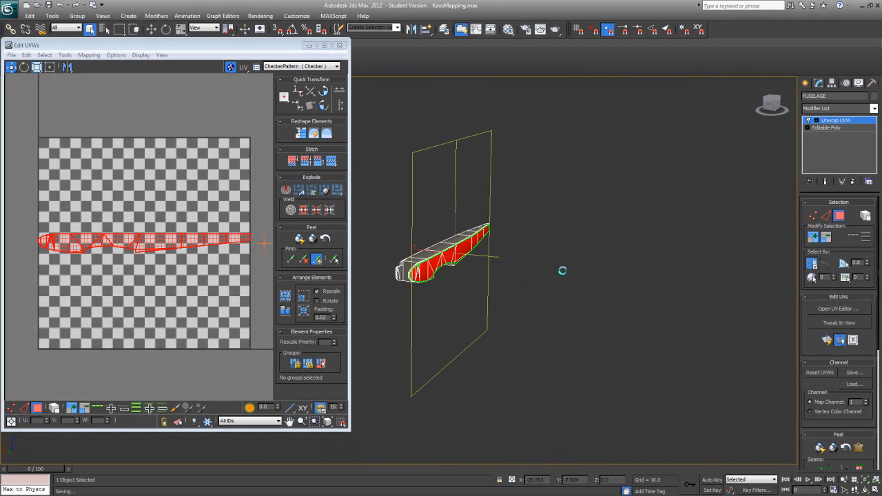
middle_drag(519, 252, 394, 268)
scroll(631, 277, up, 4)
mouse_move(484, 286)
alt+middle_down()
mouse_move(457, 293)
mouse_move(475, 274)
alt+middle_up()
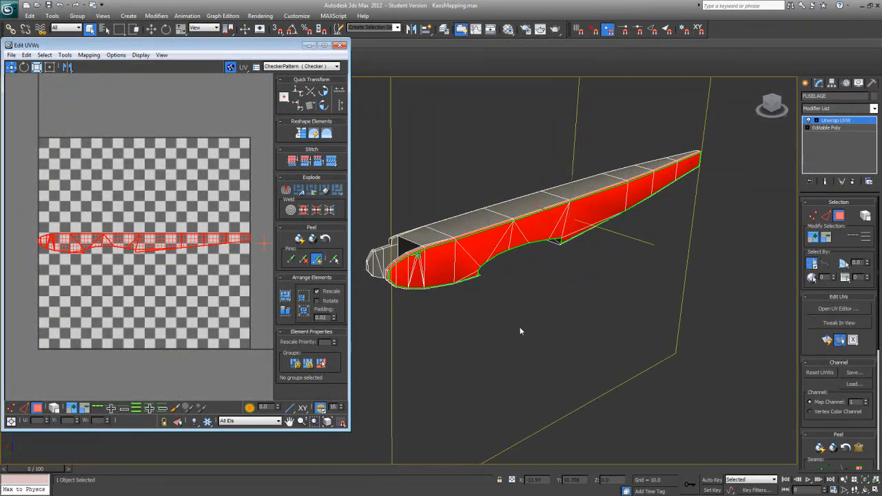
alt+middle_drag(540, 325, 577, 349)
scroll(408, 316, up, 5)
scroll(665, 353, down, 6)
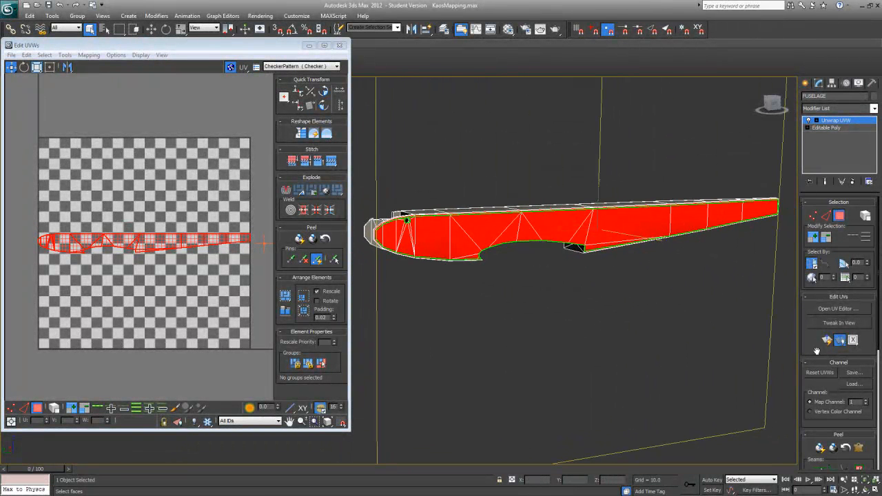
scroll(812, 351, down, 1)
scroll(533, 340, up, 6)
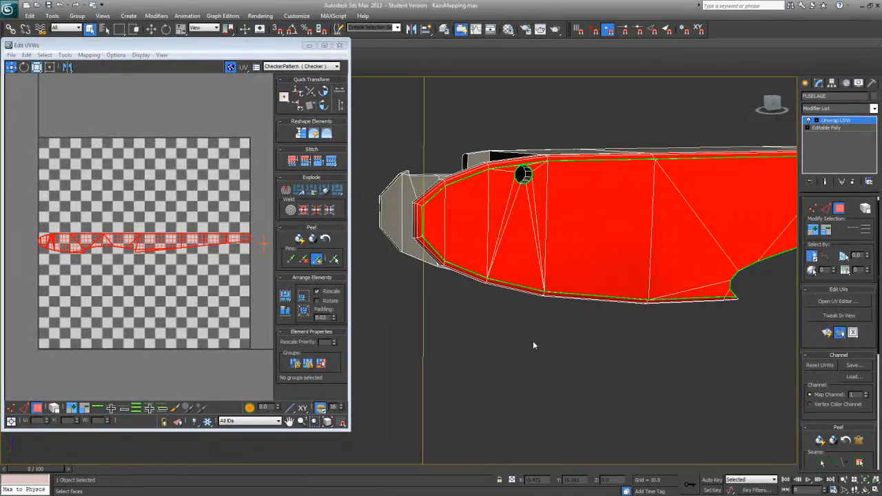
Step: Switch the display of map and peel seams on the fuselage from thick to thin lines
middle_drag(478, 154, 387, 265)
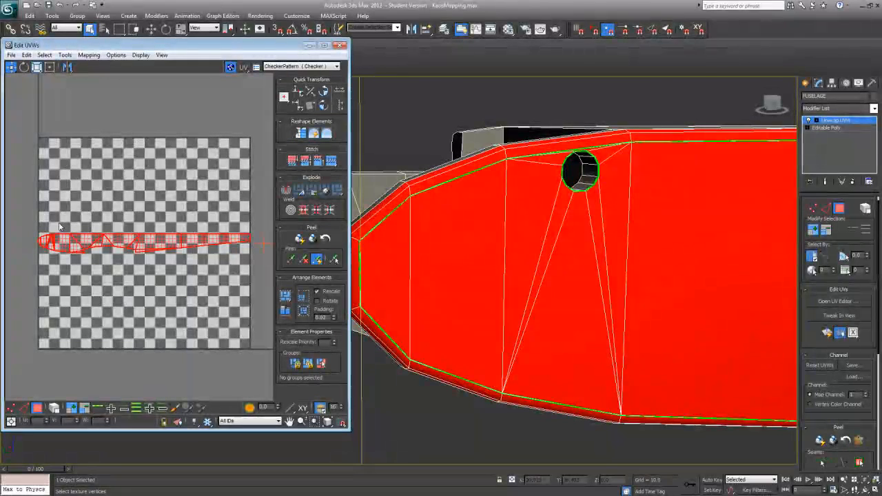
alt+middle_drag(675, 275, 634, 235)
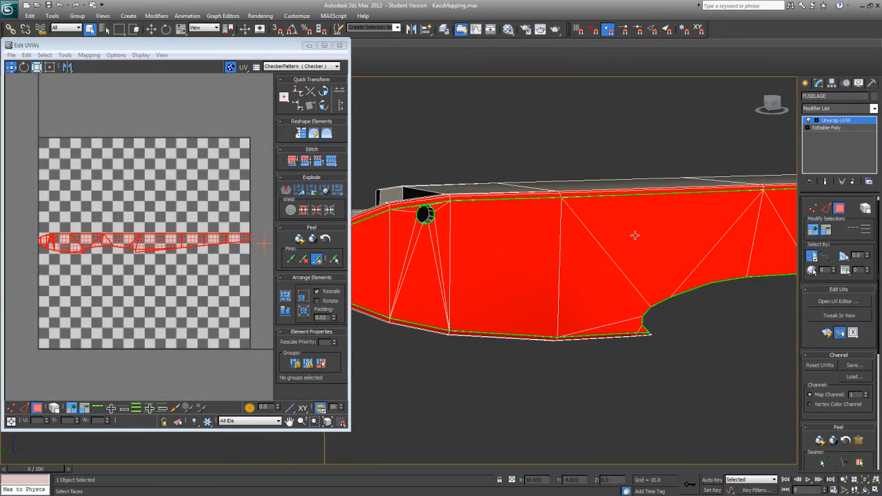
scroll(662, 344, up, 5)
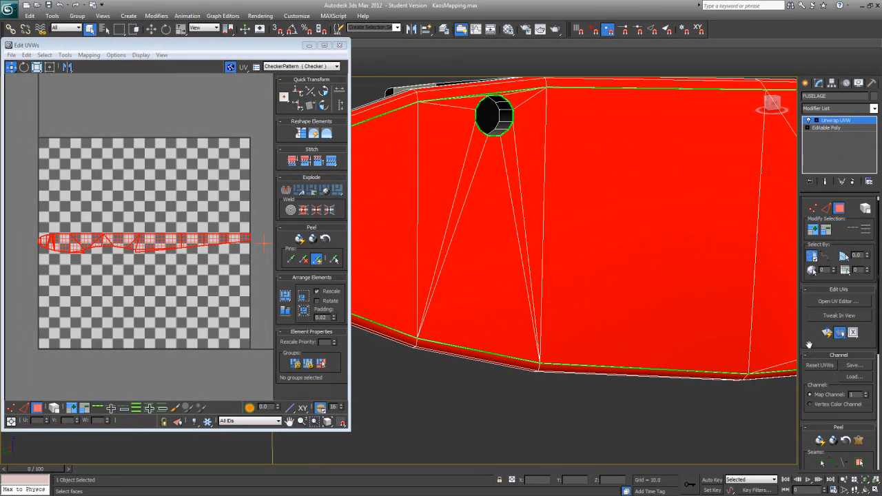
scroll(828, 406, down, 5)
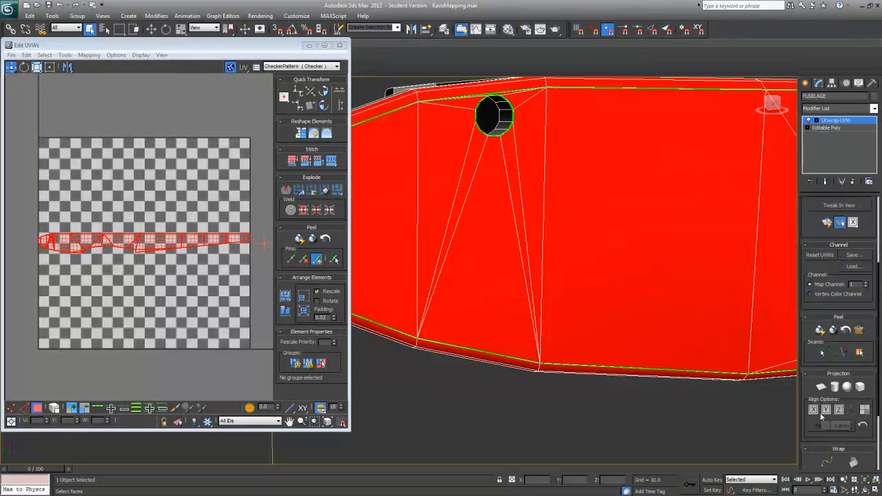
scroll(819, 417, down, 3)
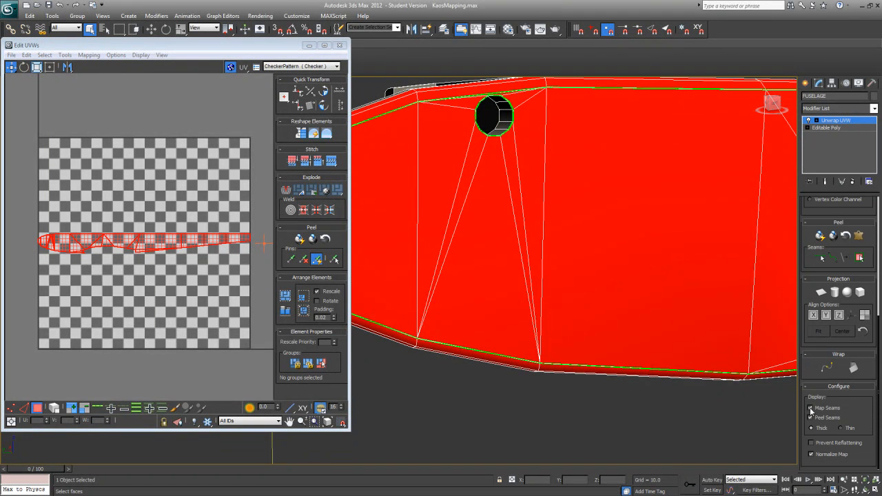
click(842, 428)
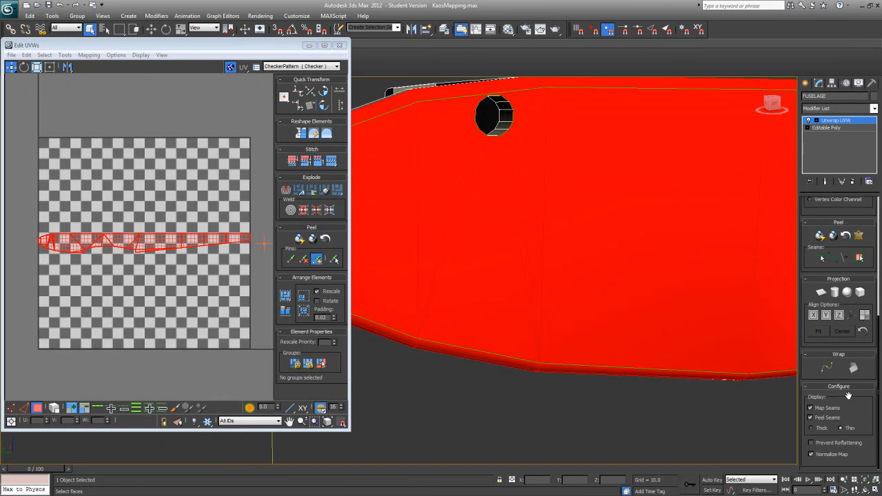
scroll(515, 320, down, 4)
alt+middle_drag(557, 274, 571, 279)
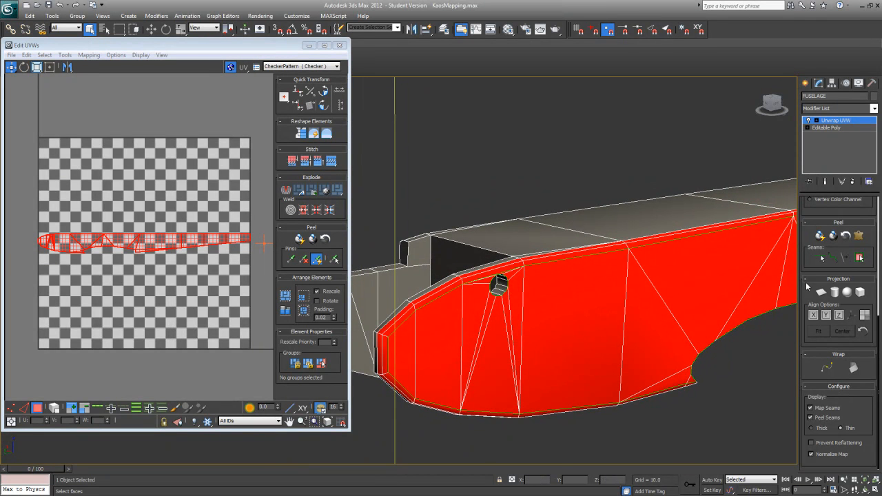
Step: Enlarge the UV editor window and examine the fuselage side's flattened layout against the narrow edge faces on the model
drag(805, 288, 785, 316)
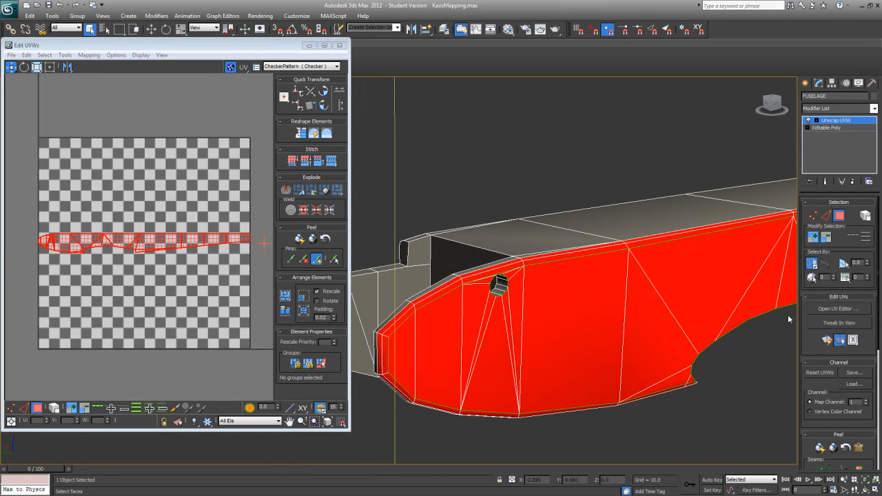
alt+middle_drag(678, 344, 673, 309)
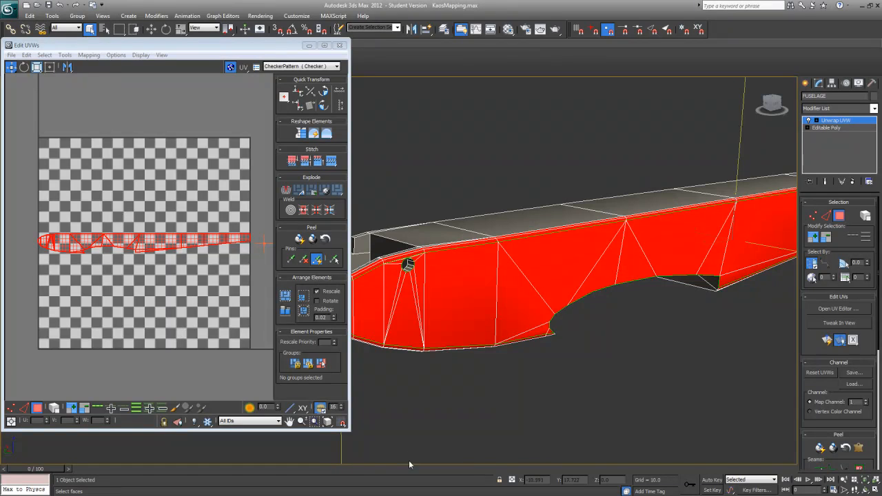
drag(351, 432, 590, 440)
scroll(419, 361, up, 3)
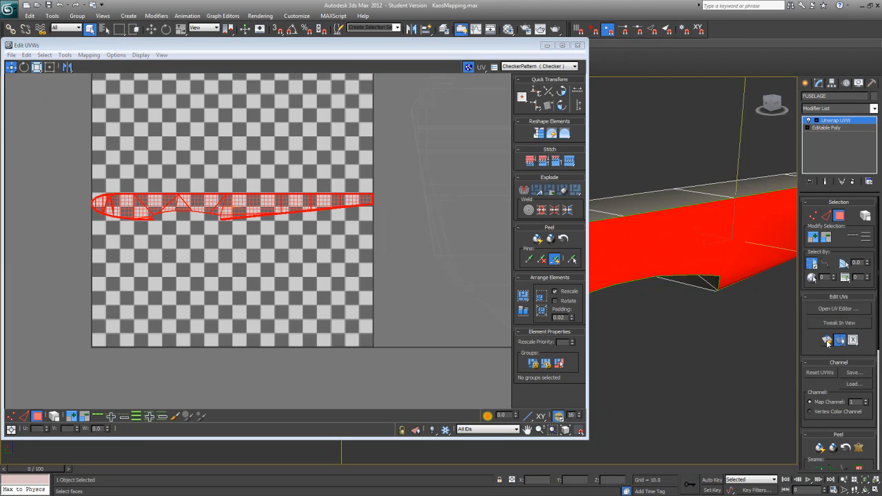
middle_drag(269, 247, 322, 263)
scroll(262, 248, up, 10)
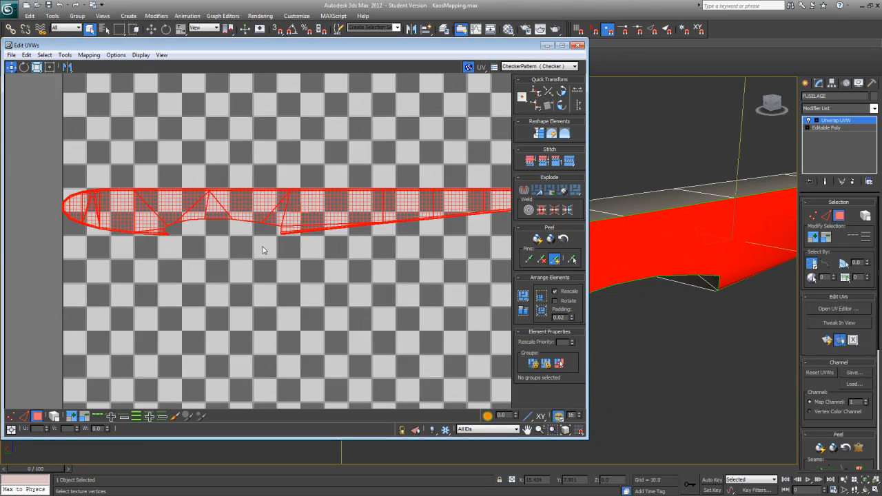
scroll(231, 283, up, 5)
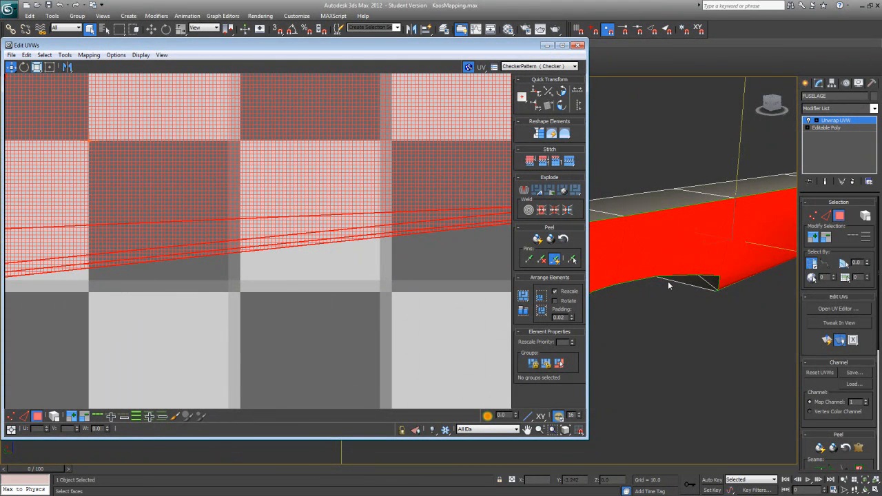
scroll(668, 281, up, 8)
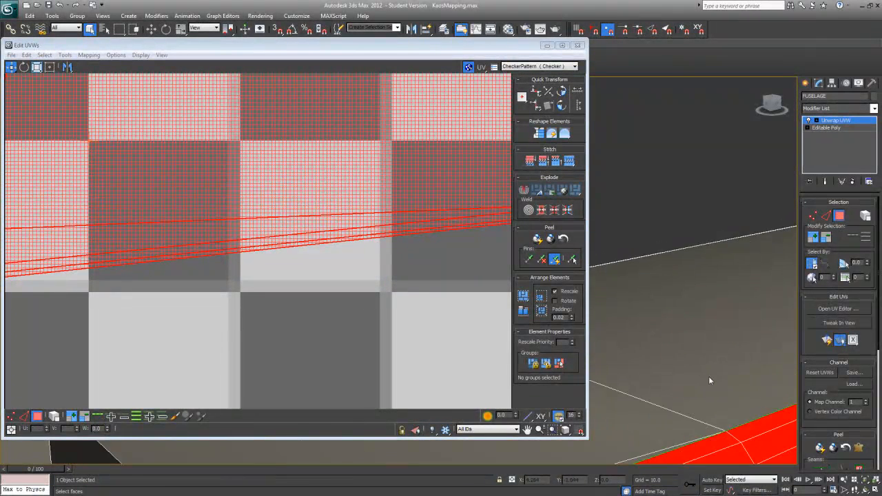
middle_drag(708, 381, 629, 284)
scroll(670, 345, up, 3)
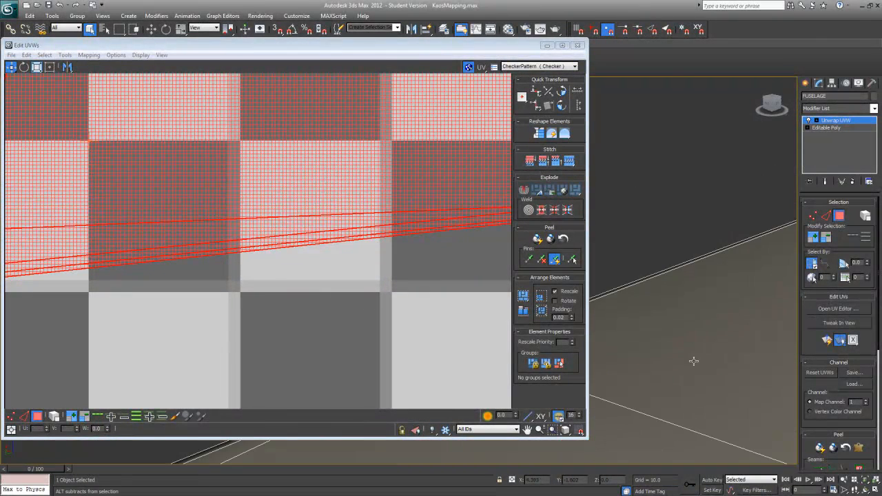
scroll(694, 360, down, 2)
middle_drag(700, 350, 614, 237)
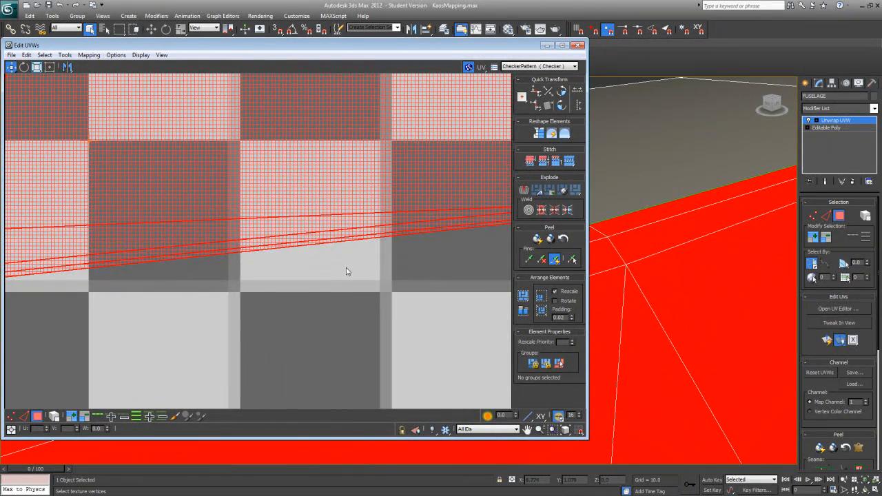
scroll(181, 347, down, 8)
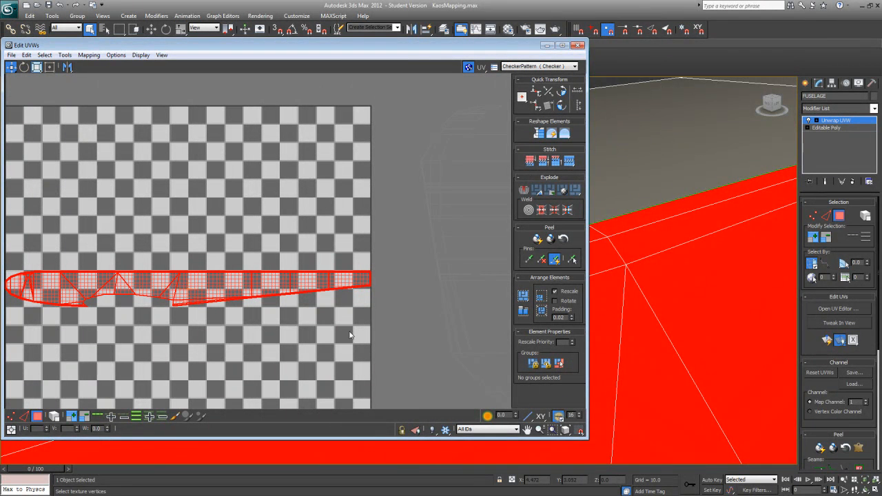
alt+middle_drag(636, 354, 626, 306)
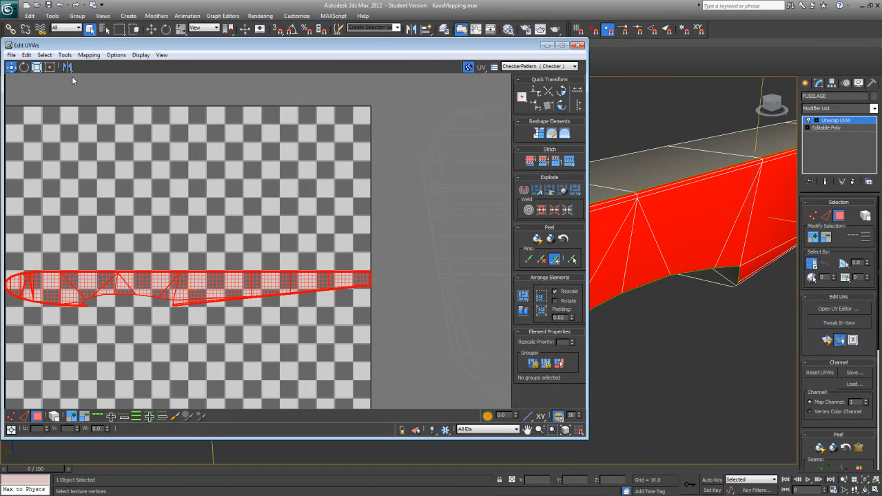
Step: Try to relax the fuselage side's UVs by face angles with 100 iterations and an amount of 0.1
click(65, 55)
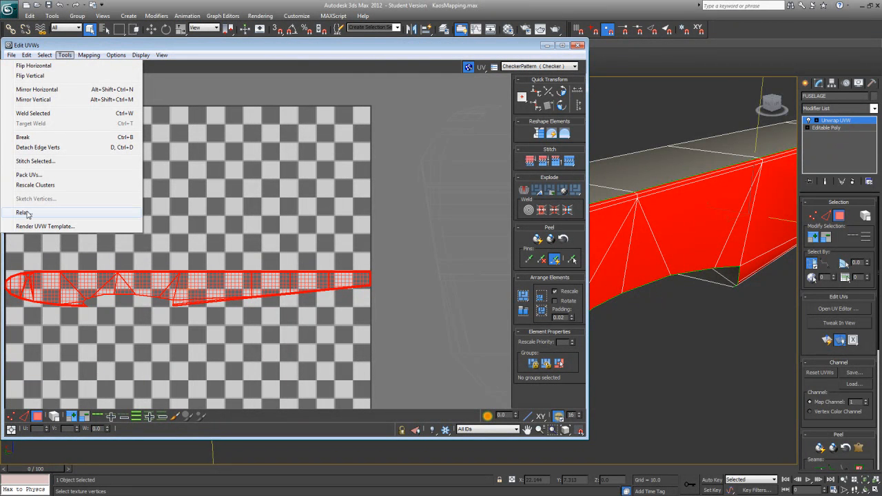
click(24, 213)
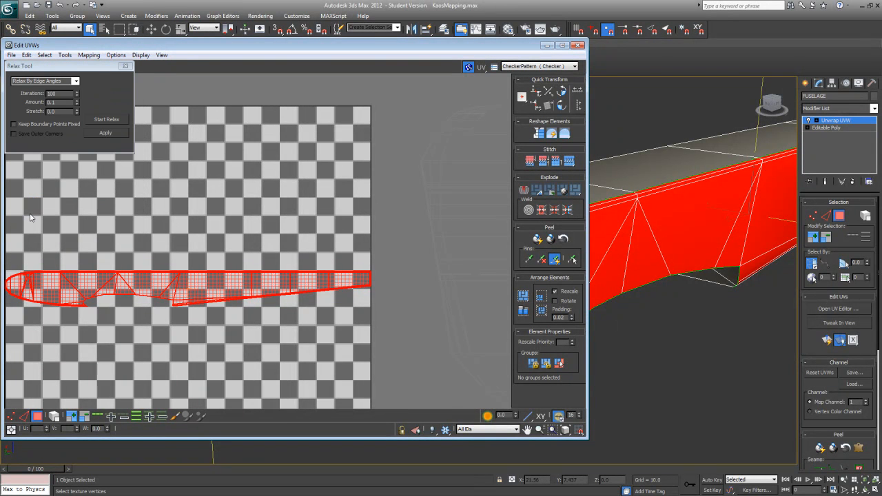
click(74, 82)
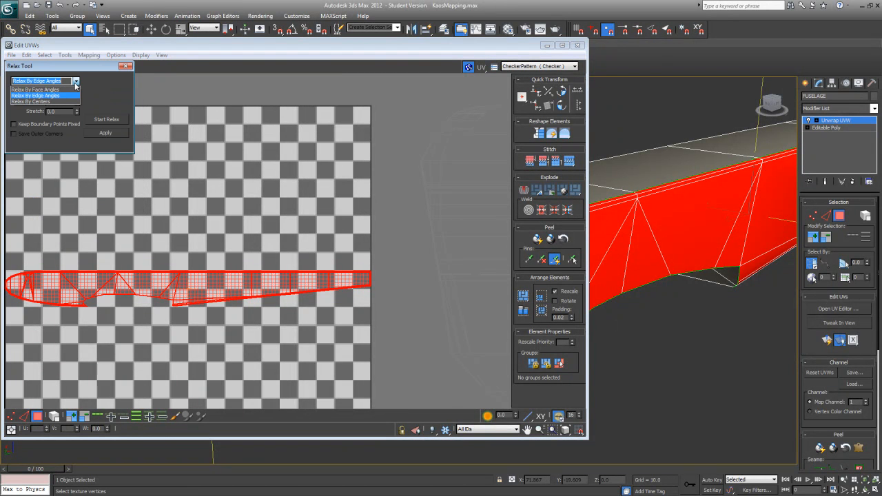
click(41, 90)
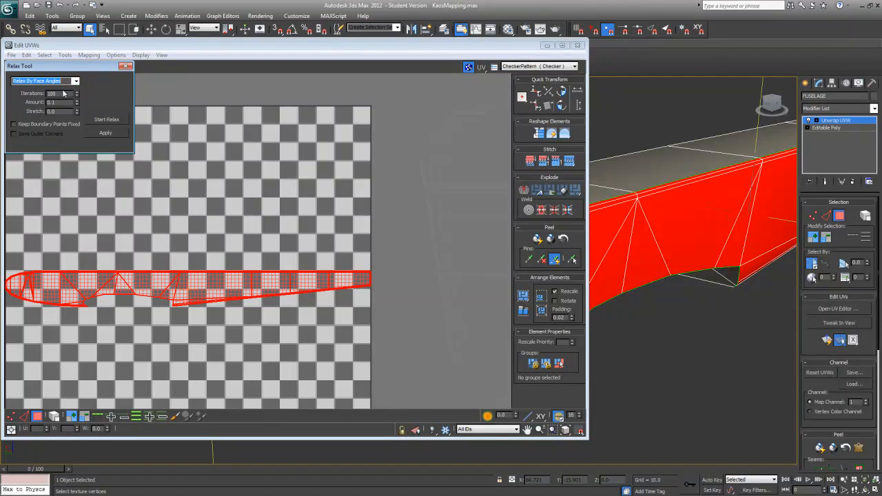
click(108, 120)
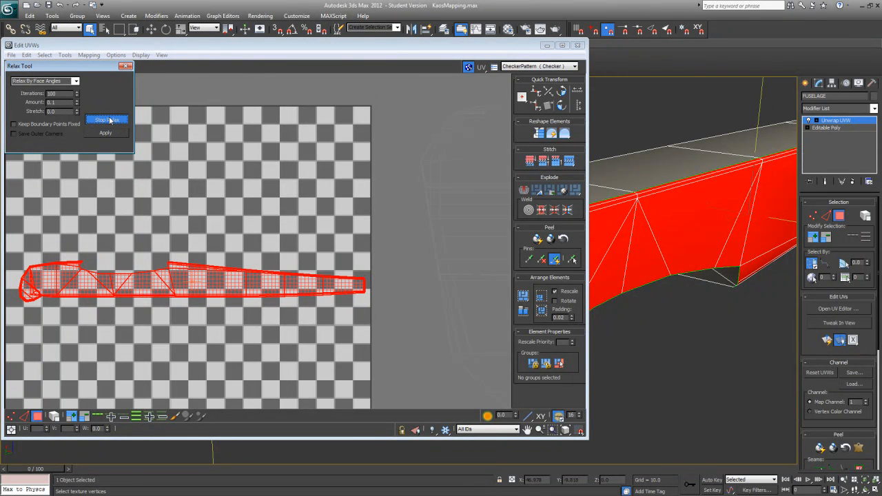
click(109, 120)
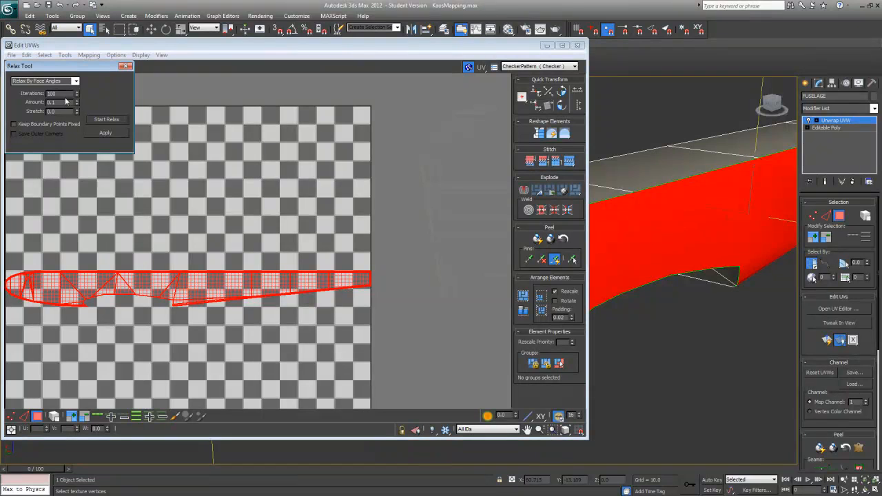
Step: Try to relax the fuselage side's UVs by face angles with the iterations reduced to 50
drag(63, 94, 30, 96)
click(98, 120)
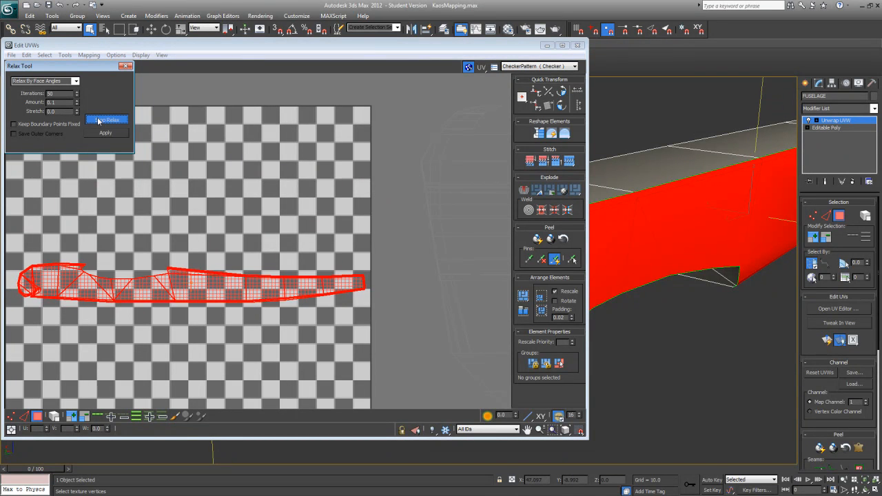
click(98, 121)
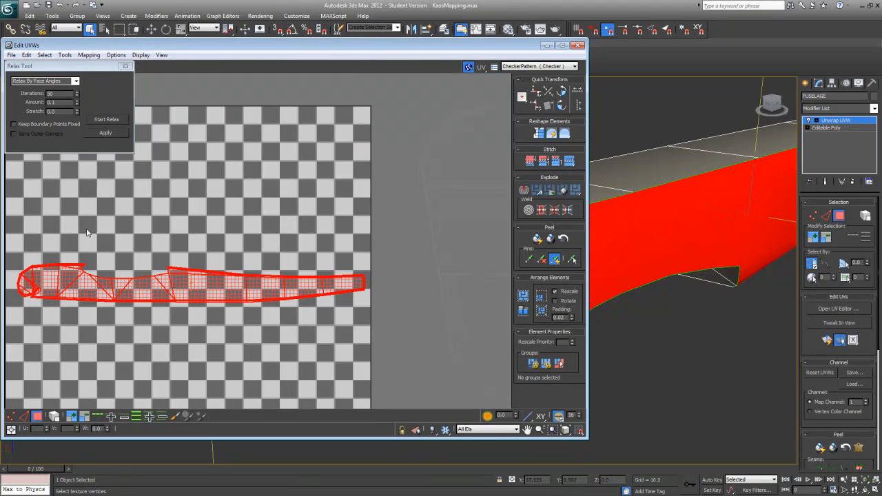
click(105, 133)
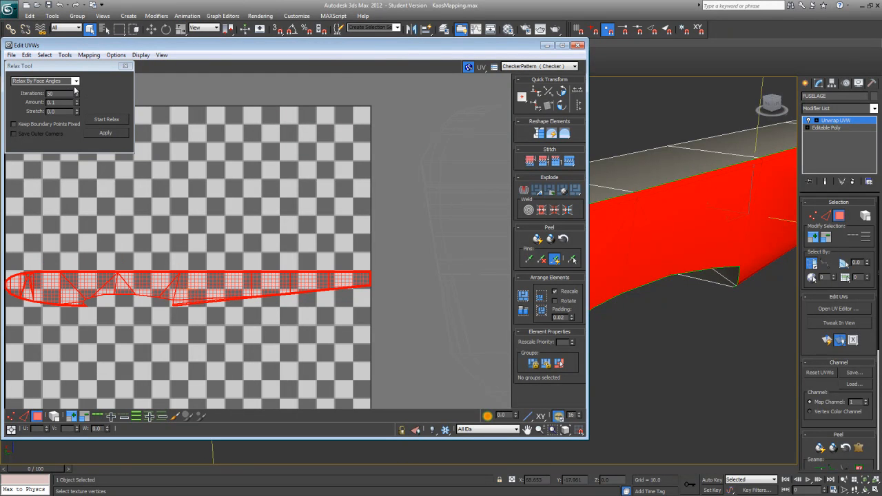
Step: Try to relax the fuselage side's UVs by face angles with only 10 iterations
double_click(63, 94)
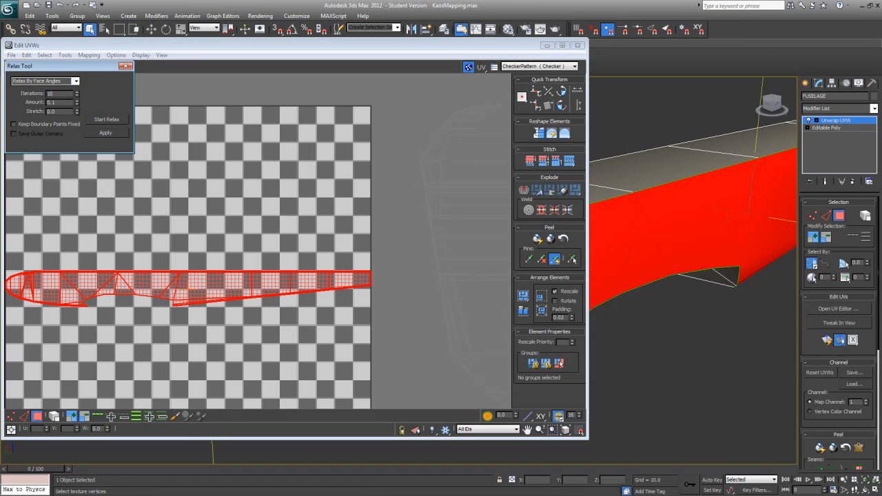
click(99, 122)
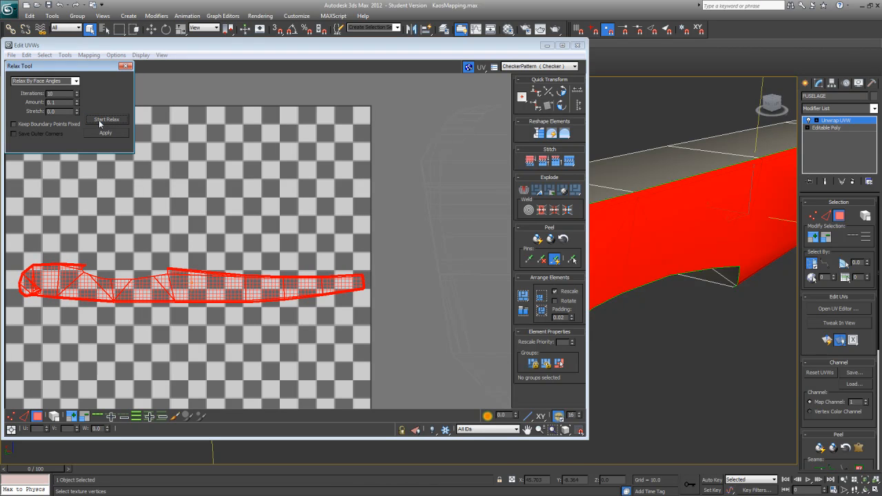
click(99, 120)
Step: Show the CheckerPattern texture on the fuselage model
click(545, 66)
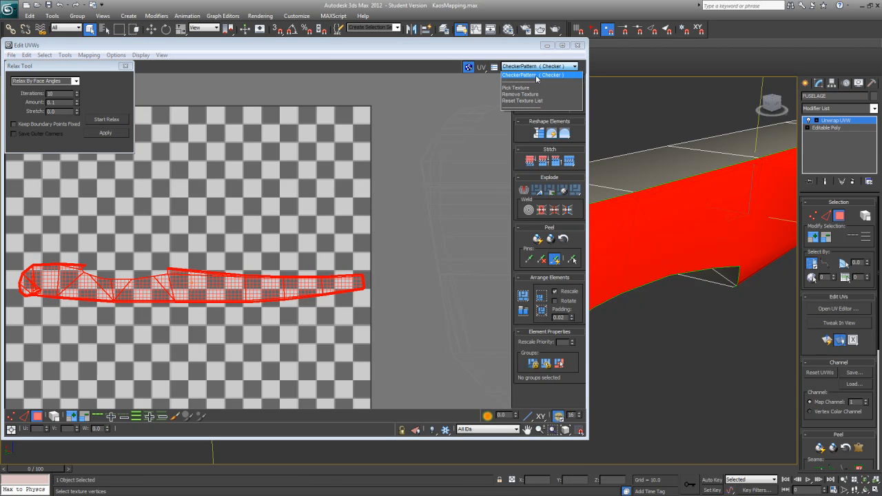
click(537, 76)
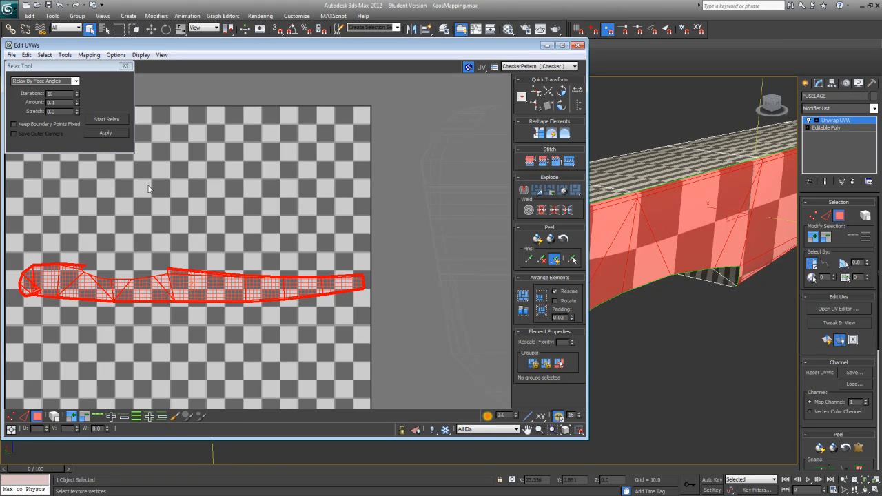
Step: Close the Relax tool and undo the face-angle relaxing of the fuselage side's UVs
key(ctrl+z)
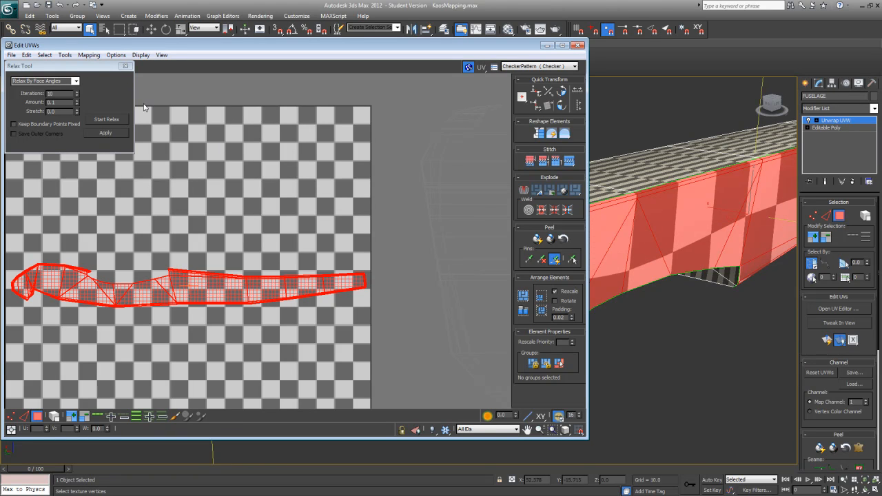
click(126, 66)
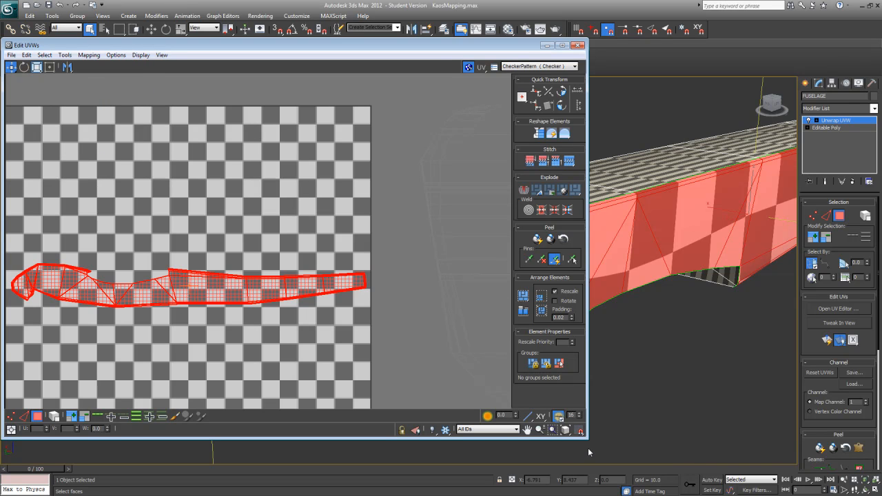
drag(588, 440, 359, 434)
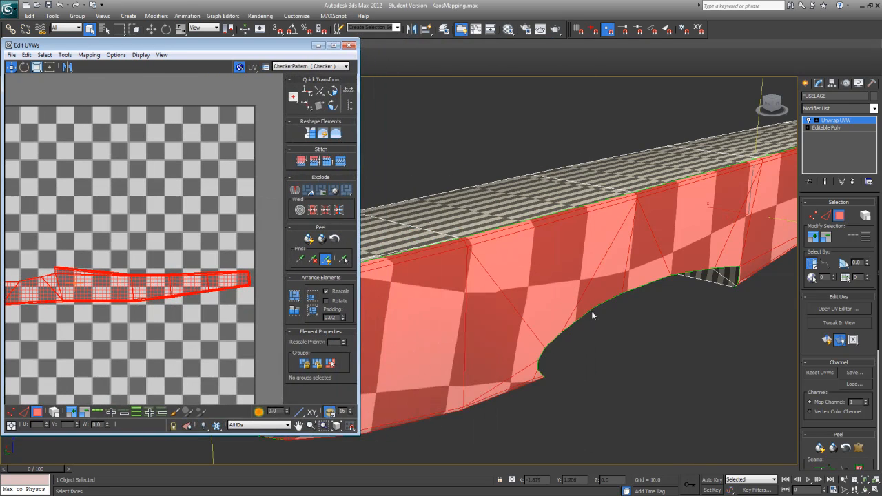
scroll(273, 281, up, 3)
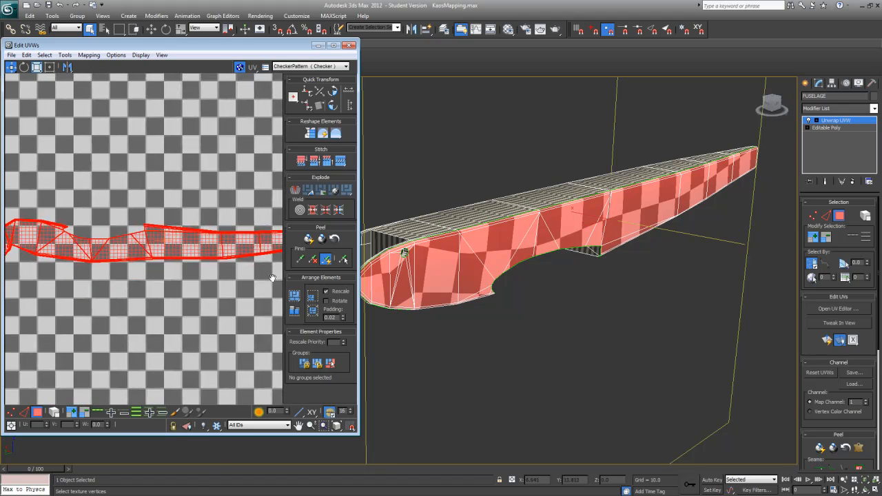
key(ctrl+z)
key(ctrl+z)
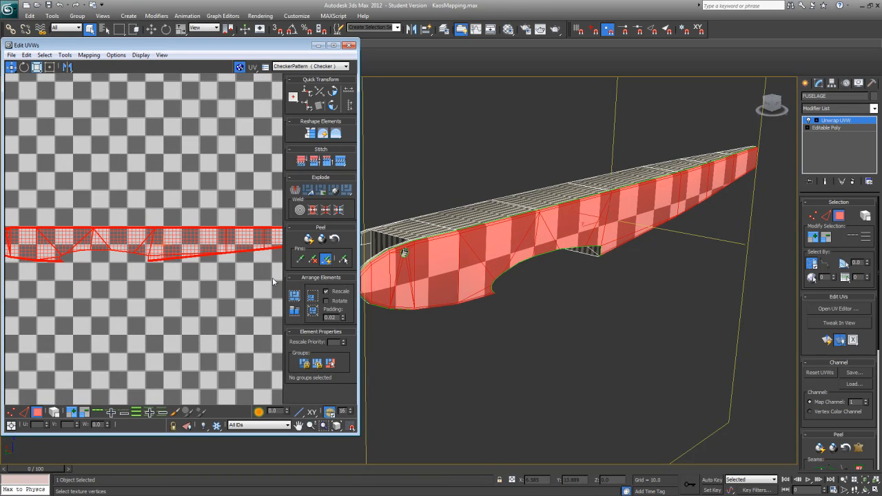
Step: Reselect the CheckerPattern texture in the UV editor and examine its squares along the fuselage side
alt+middle_drag(572, 302, 523, 295)
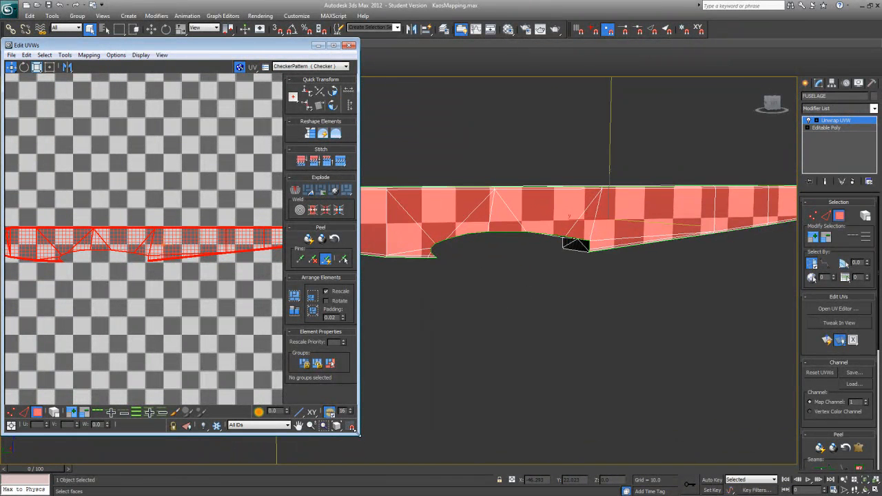
click(297, 67)
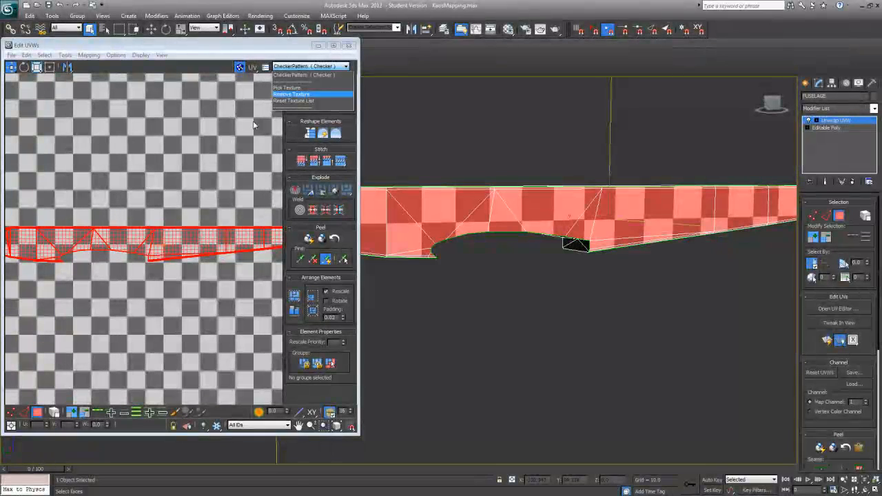
click(288, 74)
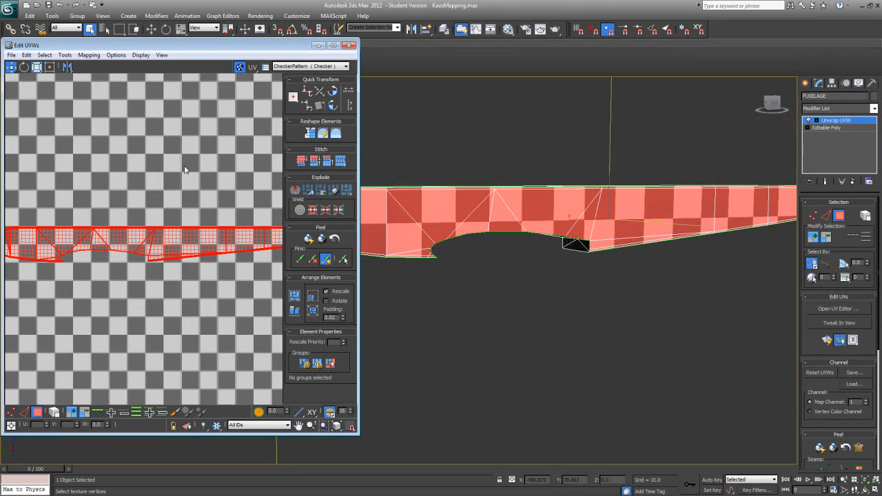
click(286, 68)
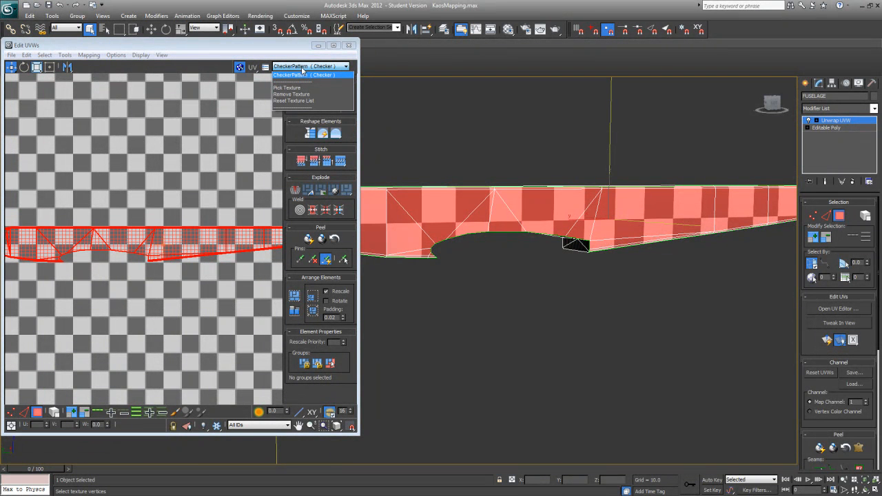
click(305, 76)
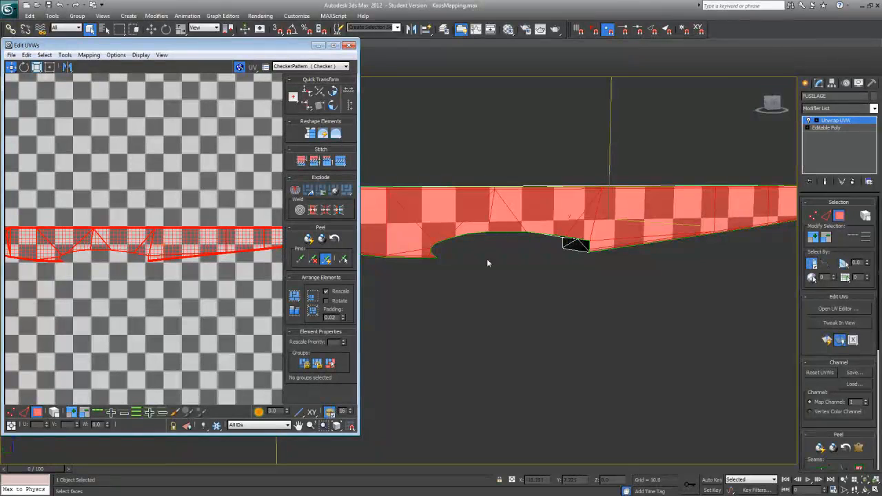
alt+middle_drag(502, 303, 374, 308)
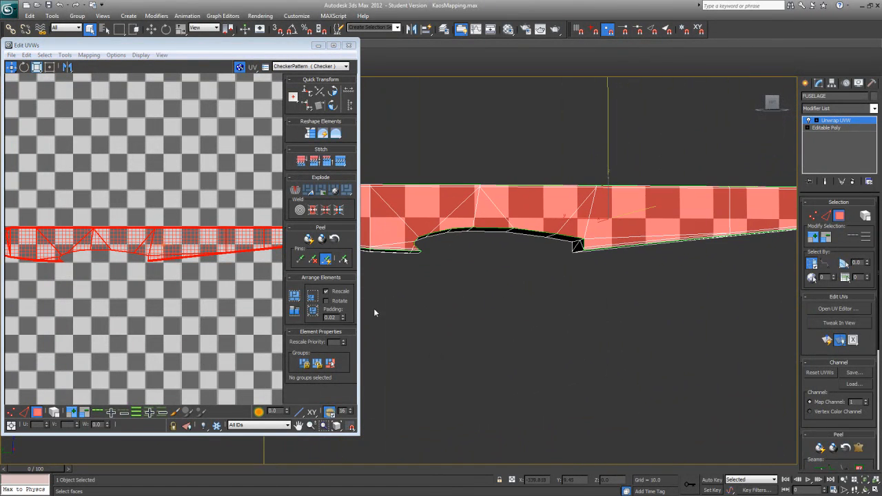
Step: Move the fuselage side's UV shell out of the texture square into the empty space below it
scroll(189, 248, down, 10)
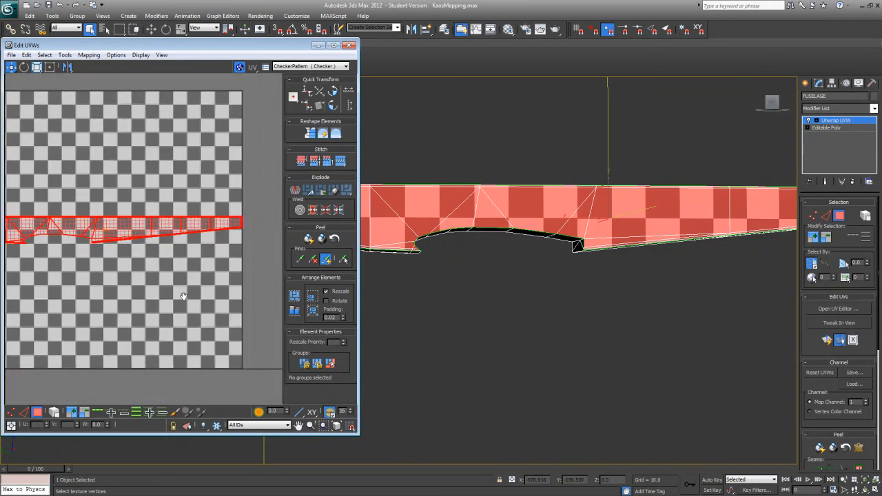
scroll(184, 247, down, 2)
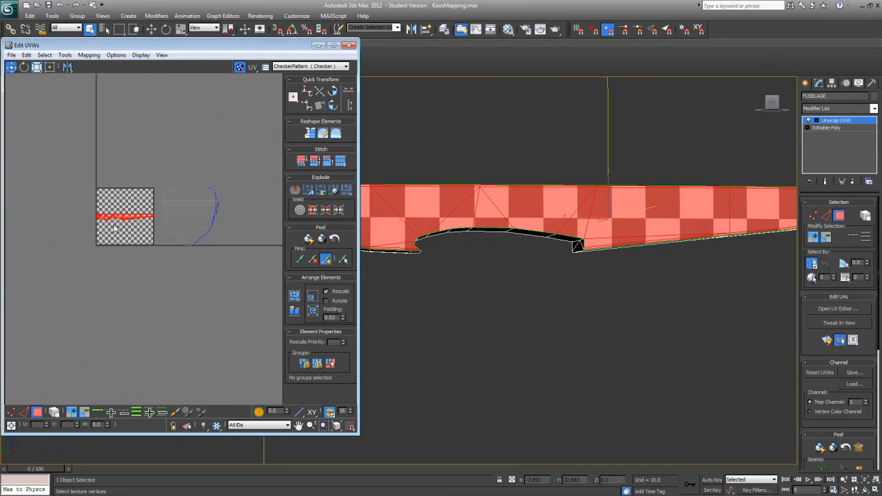
drag(126, 217, 167, 339)
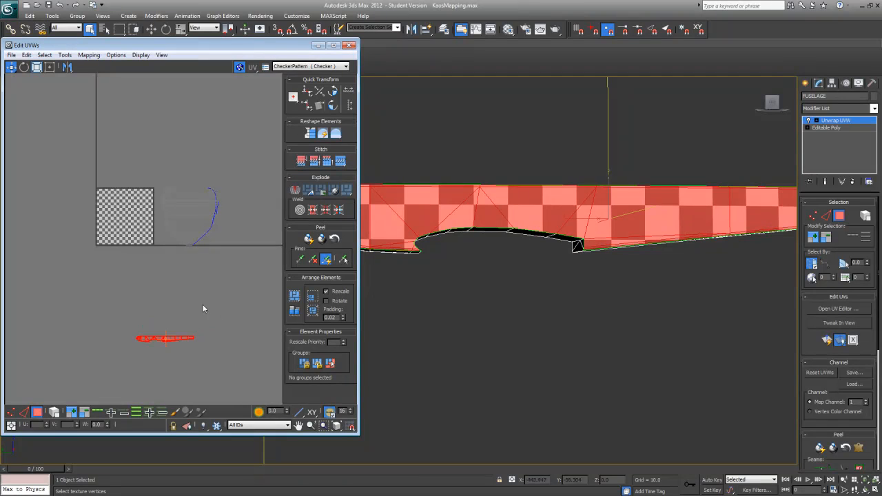
middle_drag(201, 303, 169, 197)
Step: Scale up the fuselage side's UV shell in Freeform mode until the checker squares on the model are much smaller
click(49, 66)
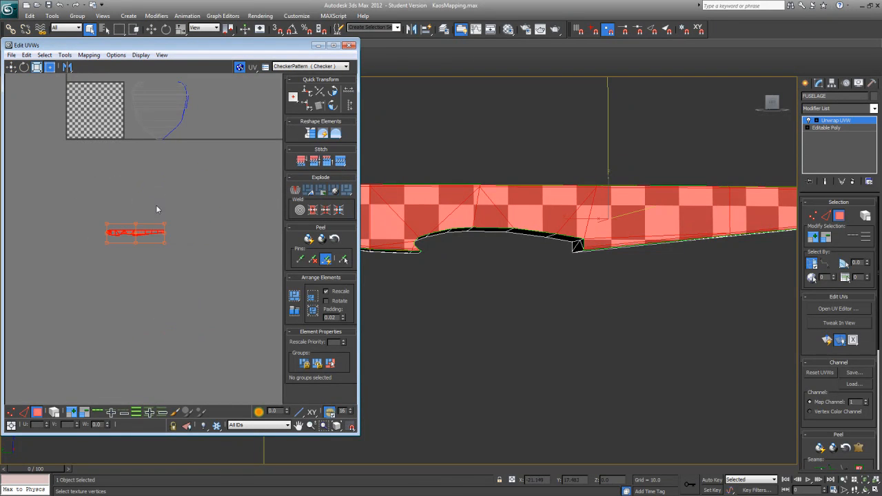
drag(164, 243, 266, 348)
middle_drag(202, 322, 94, 281)
scroll(94, 281, down, 2)
scroll(162, 295, down, 1)
middle_drag(185, 293, 73, 277)
scroll(201, 292, down, 2)
scroll(215, 293, down, 1)
middle_drag(216, 293, 156, 296)
scroll(155, 297, down, 1)
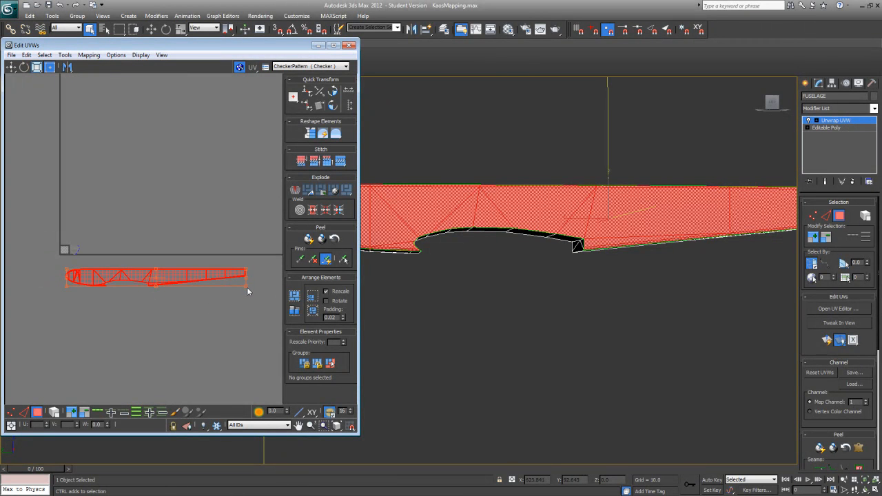
drag(246, 291, 180, 272)
Step: Examine the checker pattern up close along the rounded edge between the fuselage's side and top
middle_drag(597, 279, 683, 315)
scroll(583, 315, up, 4)
scroll(647, 301, down, 3)
scroll(457, 338, up, 3)
middle_drag(498, 300, 746, 337)
scroll(599, 310, up, 2)
alt+middle_drag(530, 370, 519, 273)
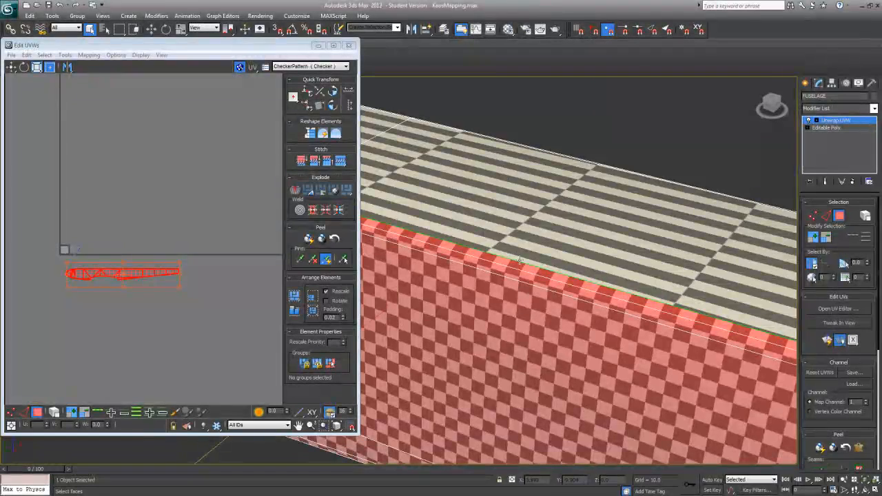
Step: Inspect the fuselage side's UV shell in the editor from the tail forward to the nose
scroll(223, 292, up, 4)
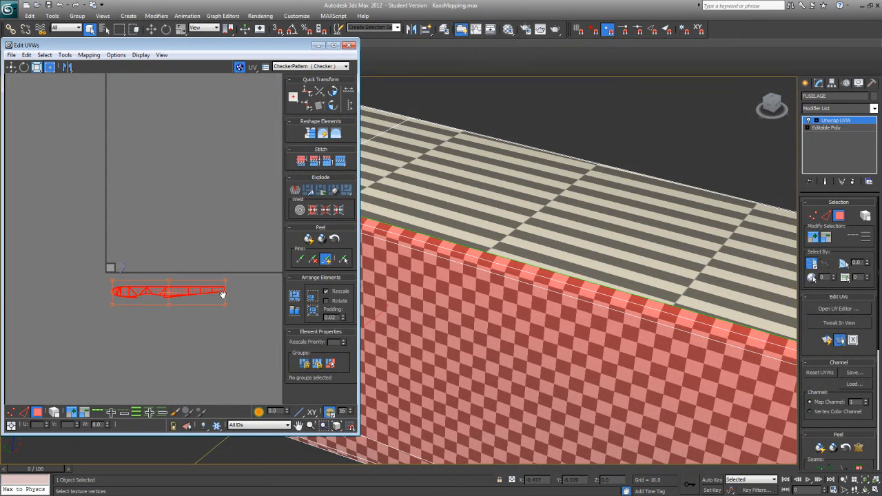
scroll(224, 282, up, 4)
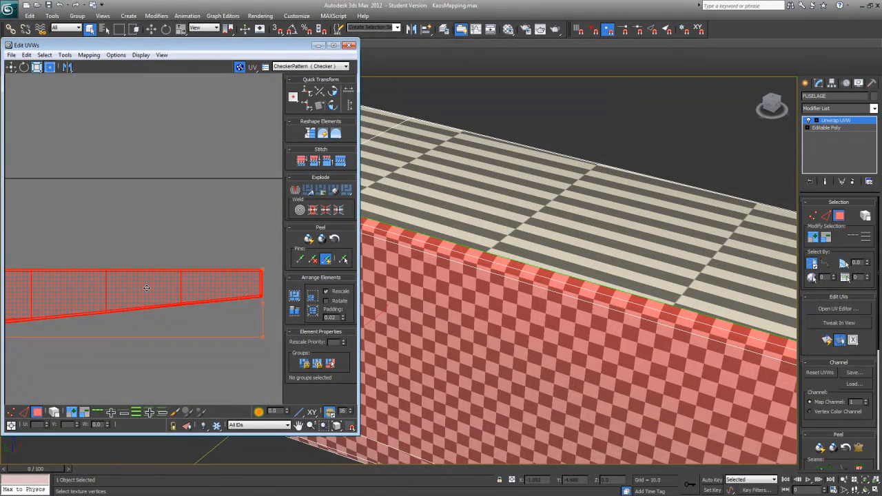
middle_drag(151, 290, 126, 222)
scroll(126, 222, up, 1)
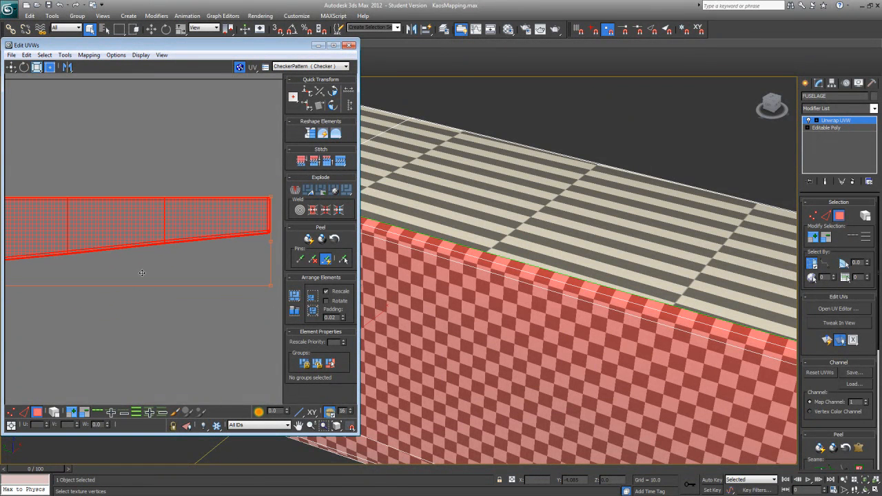
middle_drag(132, 322, 251, 309)
scroll(251, 309, down, 2)
middle_drag(96, 314, 226, 299)
middle_drag(143, 302, 243, 275)
scroll(226, 275, up, 2)
middle_drag(118, 248, 199, 260)
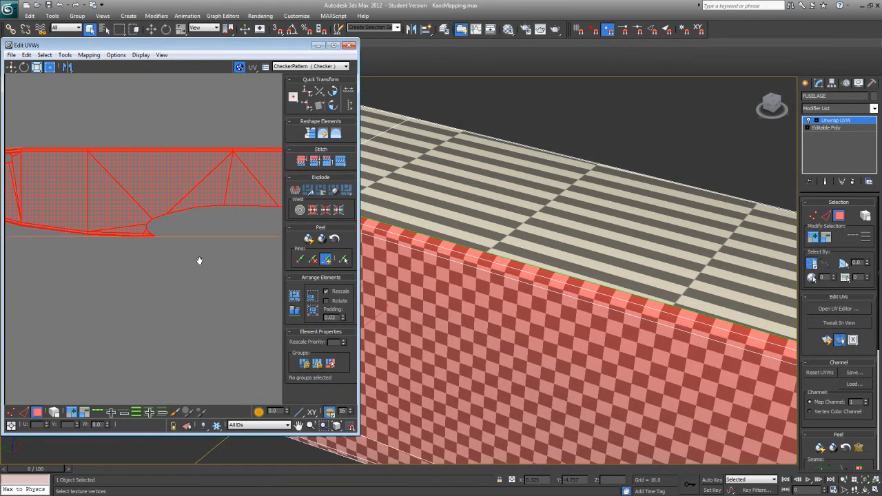
Step: Switch to edge selection and expand a lower nose outline edge into a UV loop around the fuselage side shell
click(23, 411)
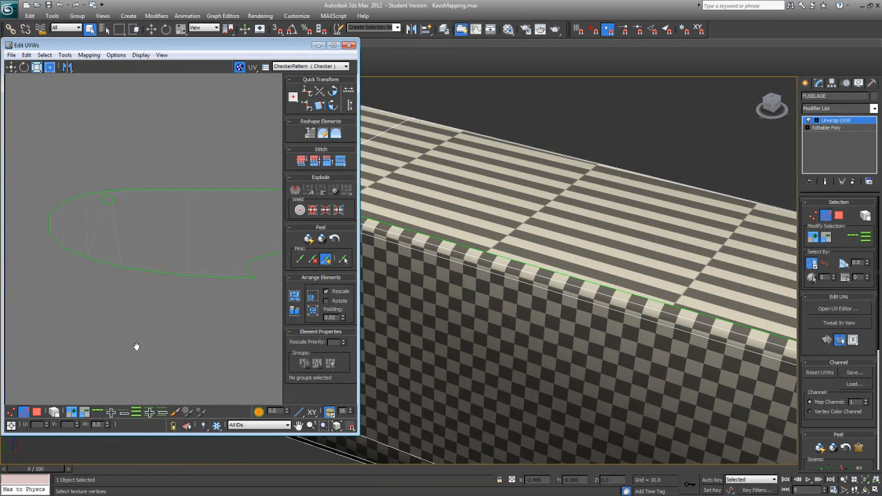
click(107, 264)
scroll(136, 255, up, 5)
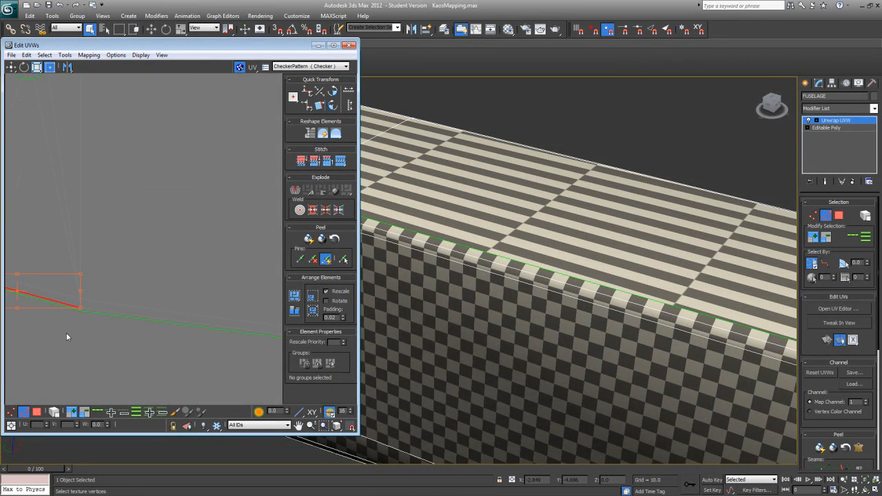
key(ctrl+z)
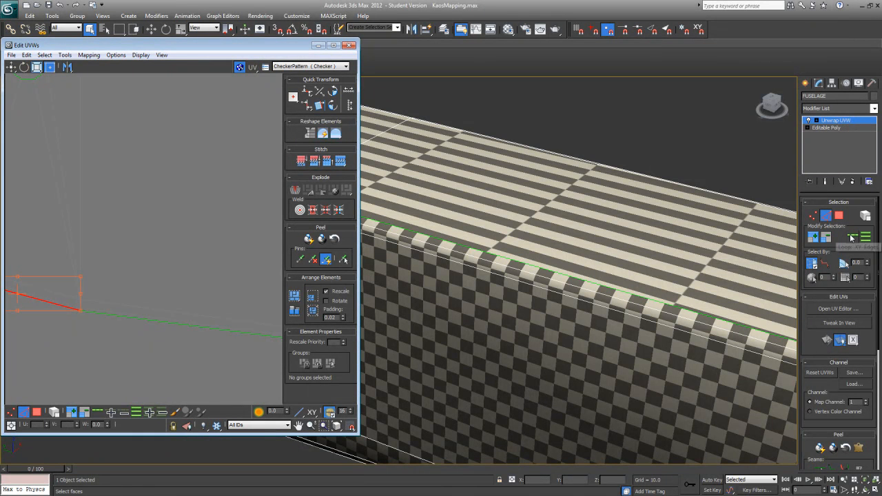
click(100, 412)
scroll(139, 317, down, 5)
middle_drag(139, 317, 58, 301)
scroll(33, 293, down, 4)
mouse_move(158, 308)
middle_down()
mouse_move(68, 311)
mouse_move(173, 302)
mouse_move(156, 318)
middle_up()
scroll(155, 318, up, 3)
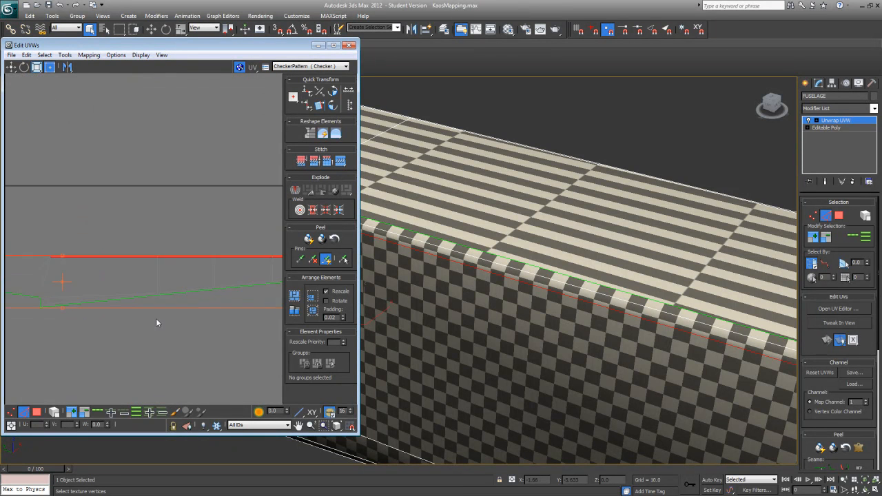
Step: Activate the Move tool and remove the inner line's edges near the tail end from the edge selection
middle_drag(142, 285, 0, 328)
scroll(58, 321, up, 2)
middle_drag(131, 310, 53, 319)
scroll(52, 319, up, 1)
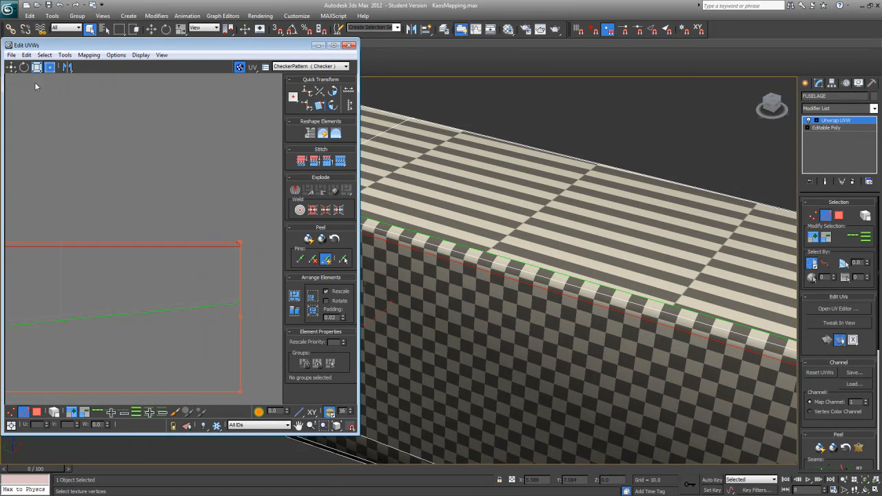
click(11, 67)
click(212, 246)
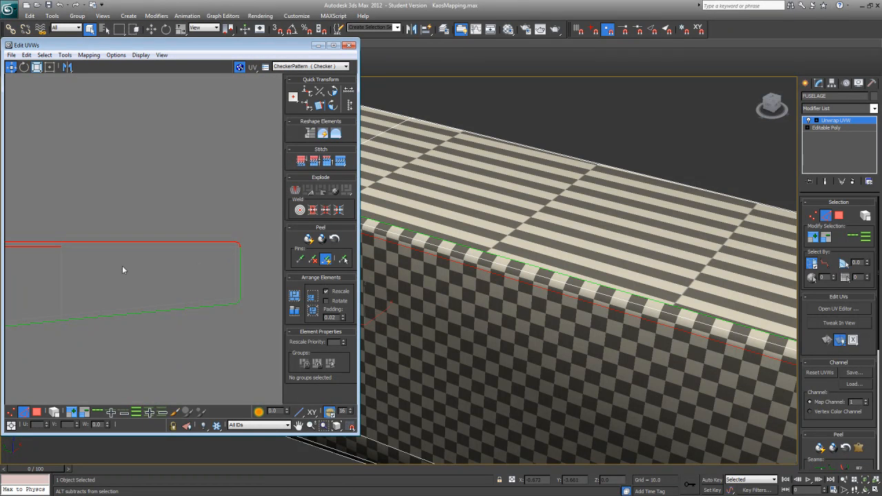
middle_drag(58, 251, 255, 269)
Step: Deselect the remaining inner edges just below the shell's top edge so only the outer outline stays selected
scroll(255, 269, down, 2)
middle_drag(114, 309, 212, 317)
alt+click(190, 267)
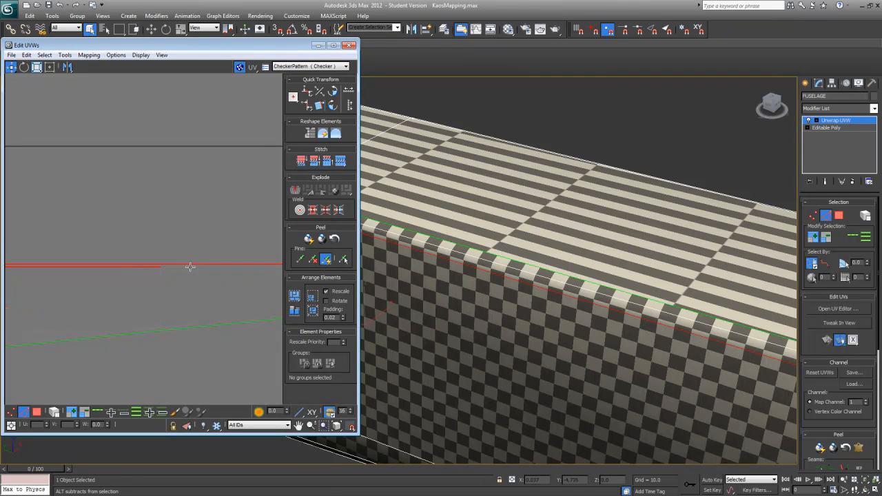
alt+click(148, 265)
middle_drag(69, 293, 241, 307)
scroll(241, 308, down, 1)
middle_drag(121, 313, 79, 240)
Step: Add the shell's lower outline edges from behind the wing cutout to the tail to the selection
middle_drag(202, 280, 77, 290)
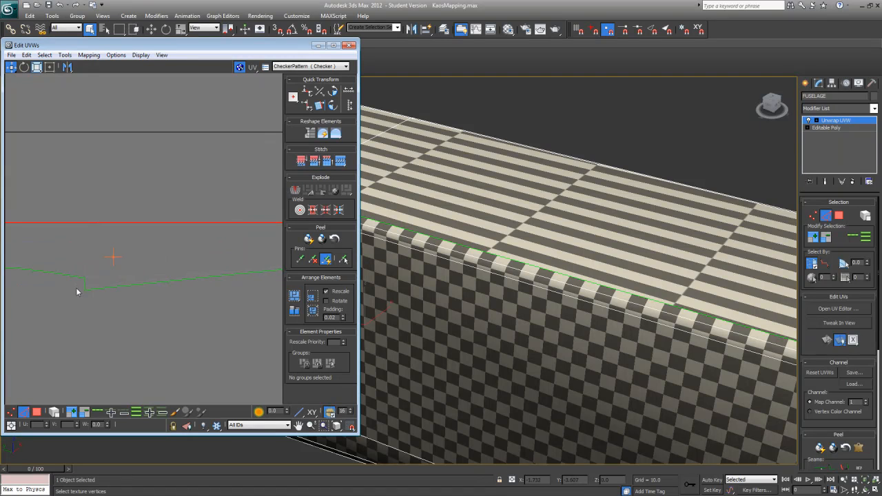
ctrl+click(97, 288)
alt+click(124, 288)
ctrl+click(127, 286)
middle_drag(220, 282, 28, 309)
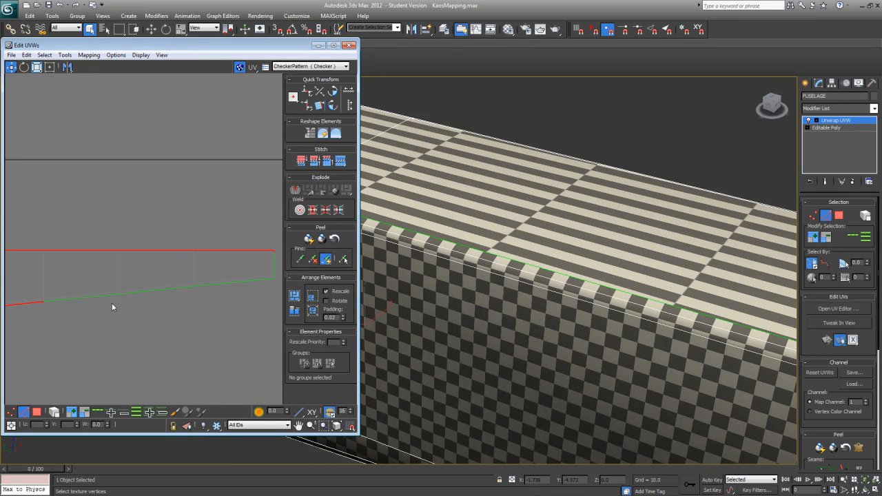
ctrl+click(108, 297)
ctrl+click(125, 293)
ctrl+click(209, 286)
Step: Add the vertical tail-end edge and its corner edges to the outline selection
scroll(168, 296, up, 3)
scroll(187, 296, up, 4)
scroll(189, 297, down, 2)
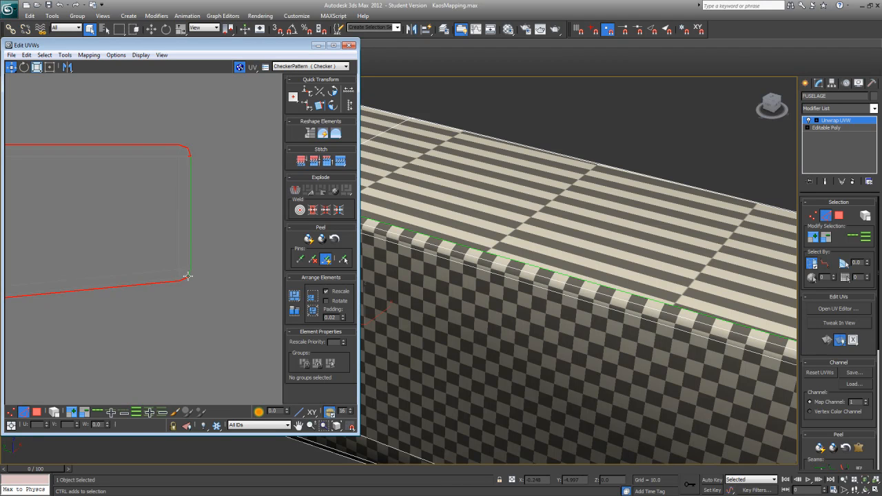
ctrl+click(190, 259)
middle_drag(193, 169, 135, 284)
scroll(136, 284, up, 4)
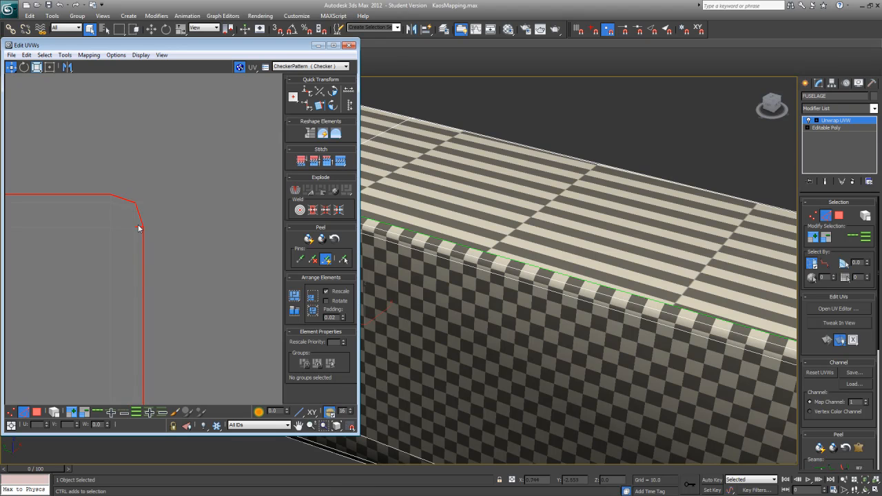
Step: Check the selected outline edges along the whole side shell, from the tail past the wing cutout to the nose
middle_drag(117, 248, 231, 239)
scroll(104, 273, down, 7)
middle_drag(102, 274, 226, 267)
scroll(226, 267, down, 2)
middle_drag(75, 271, 155, 268)
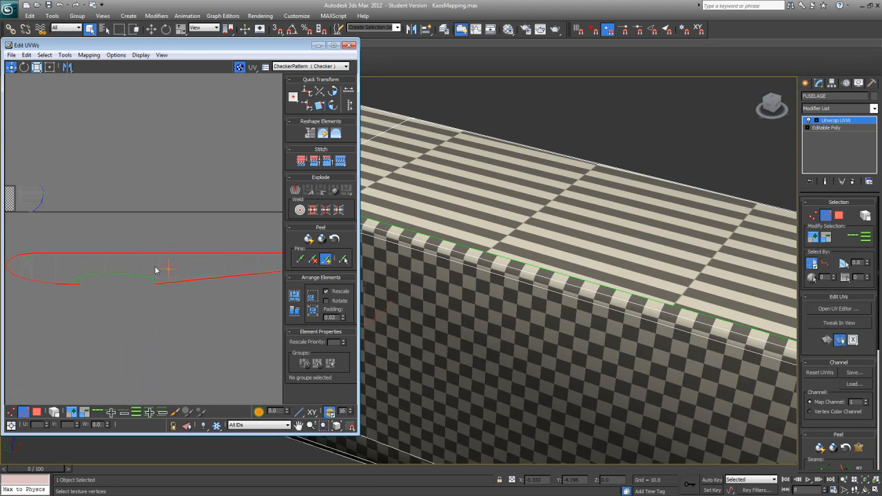
scroll(129, 237, up, 10)
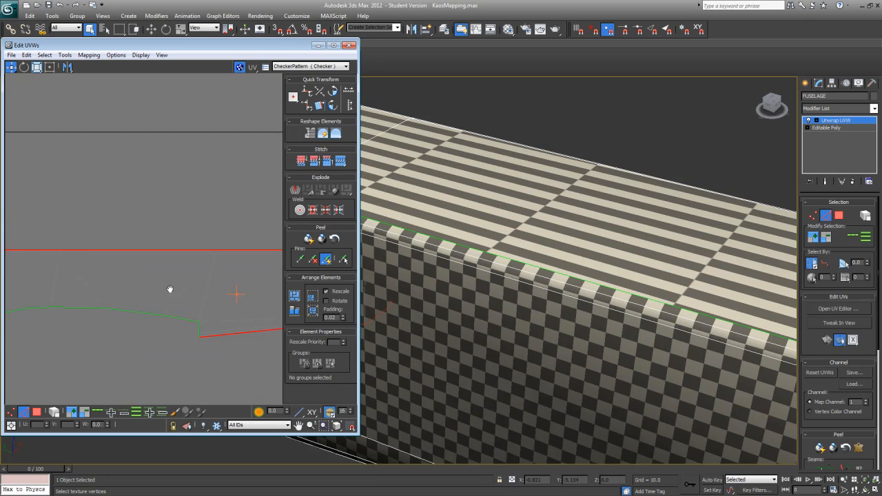
scroll(128, 193, up, 2)
middle_drag(173, 262, 229, 226)
scroll(230, 226, down, 4)
middle_drag(113, 264, 263, 257)
middle_drag(263, 256, 218, 306)
scroll(114, 318, down, 6)
scroll(93, 305, up, 3)
scroll(217, 306, up, 5)
scroll(142, 290, up, 1)
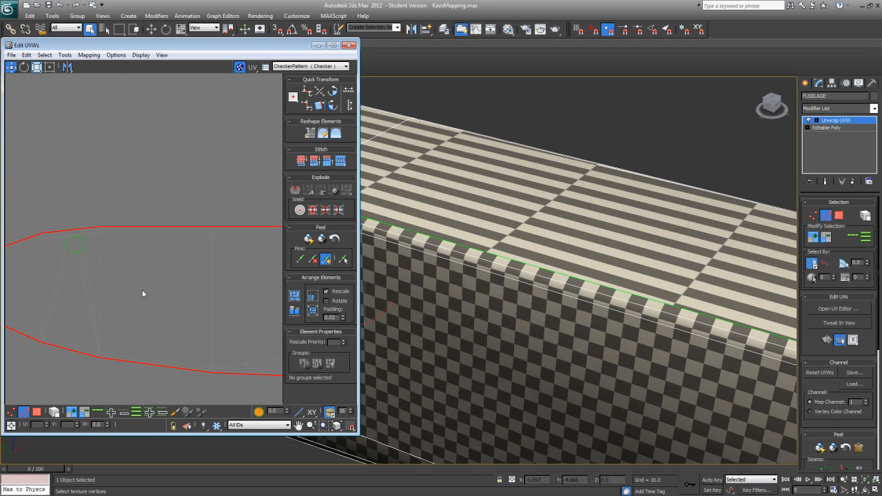
scroll(142, 294, down, 2)
scroll(114, 268, down, 1)
scroll(128, 250, down, 4)
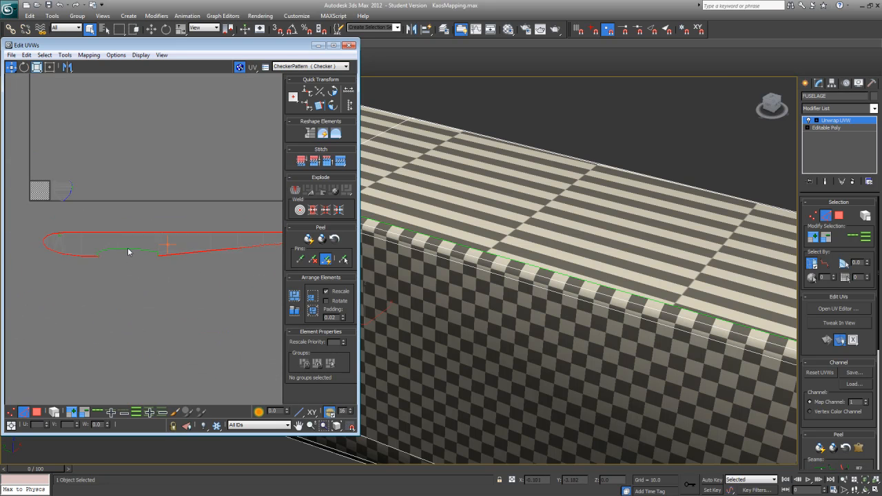
Step: Switch to Freeform mode for the selected outline edges and widen the UV editor window
middle_drag(128, 250, 131, 284)
scroll(130, 285, up, 3)
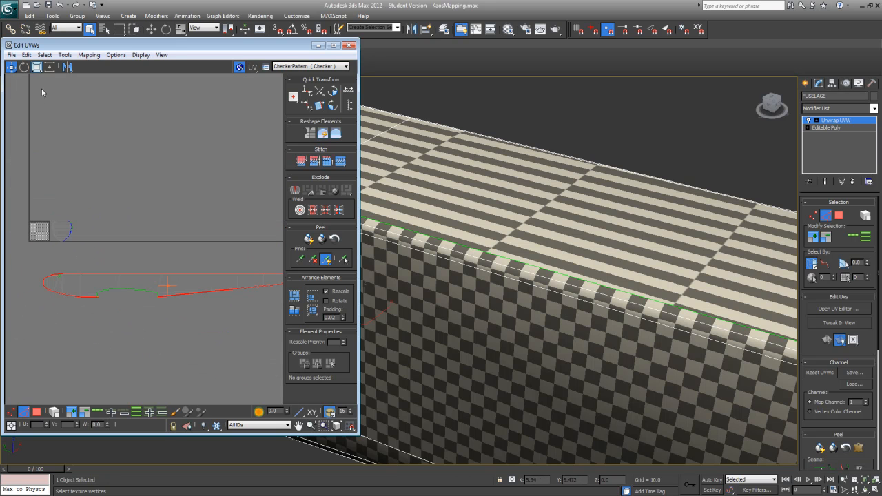
click(50, 67)
middle_drag(146, 283, 116, 258)
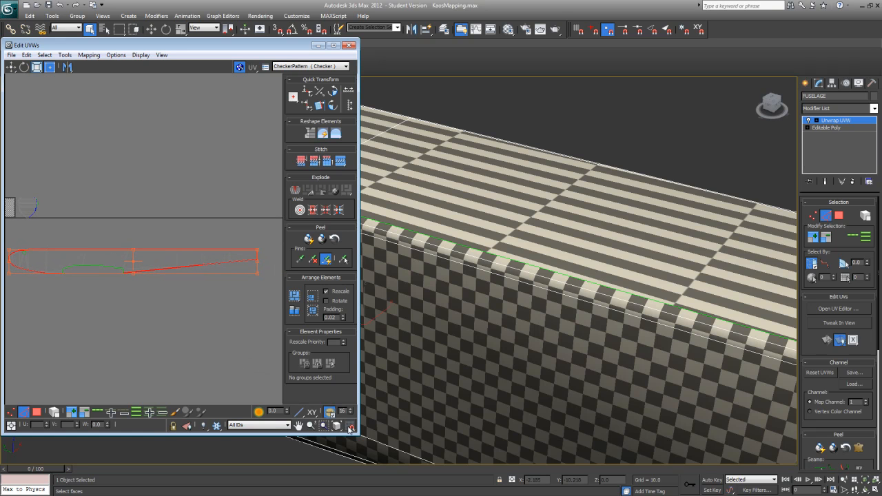
drag(355, 432, 472, 434)
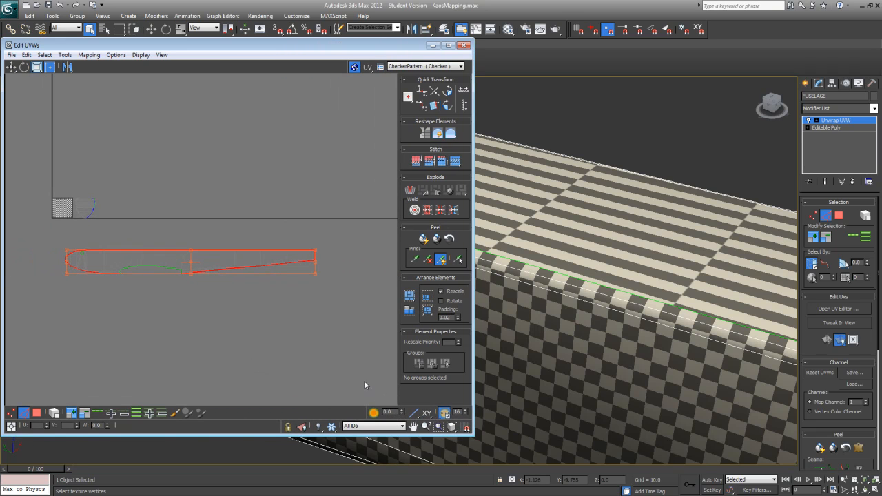
mouse_move(315, 282)
middle_down()
mouse_move(296, 305)
mouse_move(315, 293)
middle_up()
scroll(315, 293, up, 3)
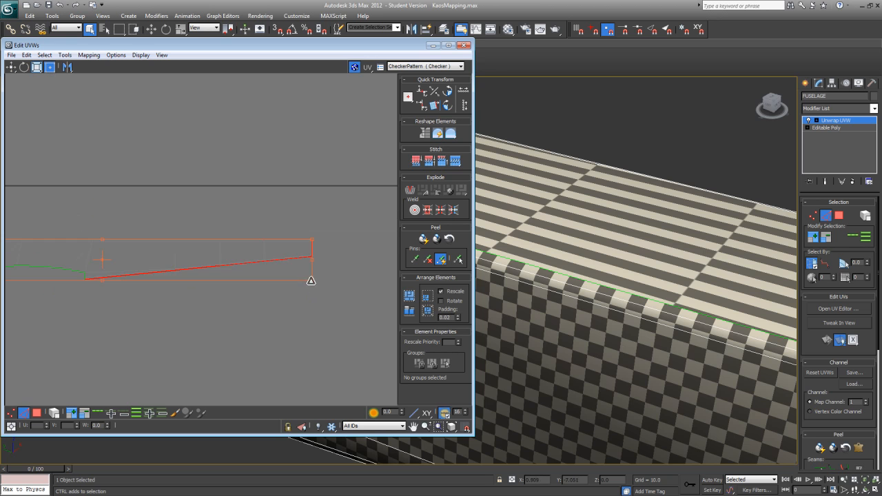
drag(312, 282, 321, 290)
key(ctrl+z)
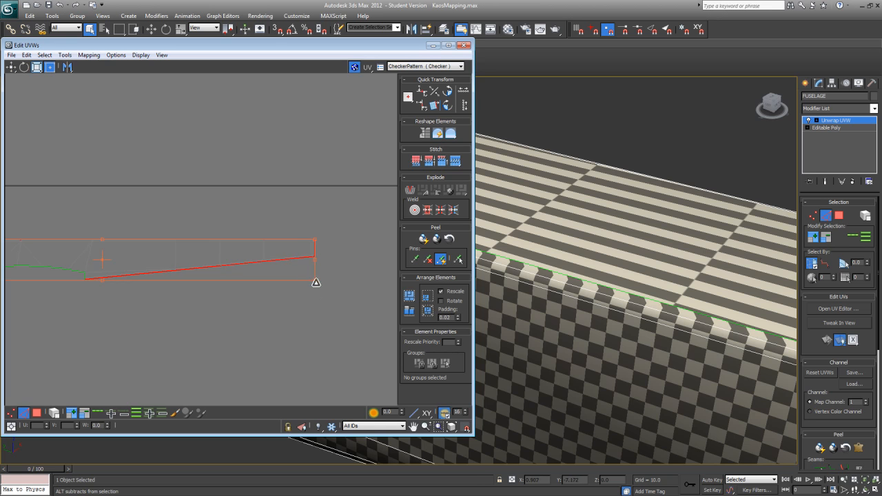
mouse_move(320, 285)
mouse_down()
mouse_move(313, 280)
mouse_move(376, 287)
mouse_move(309, 279)
mouse_move(316, 281)
mouse_up()
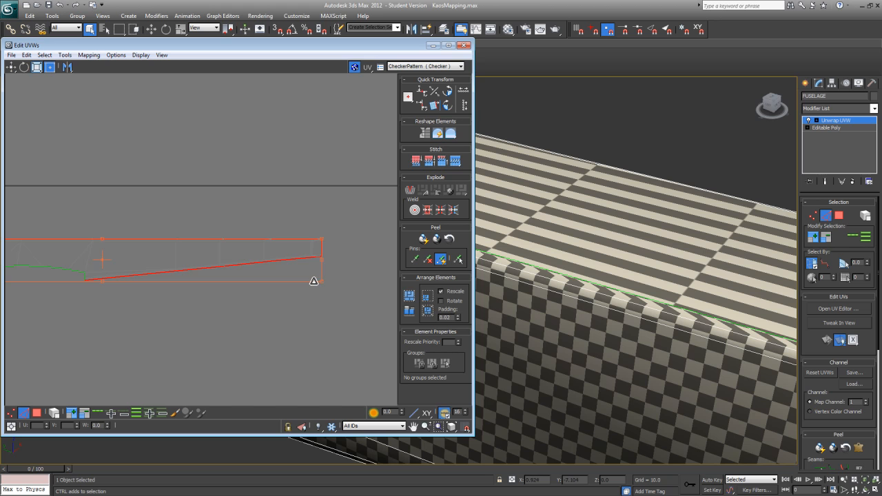
drag(313, 281, 313, 281)
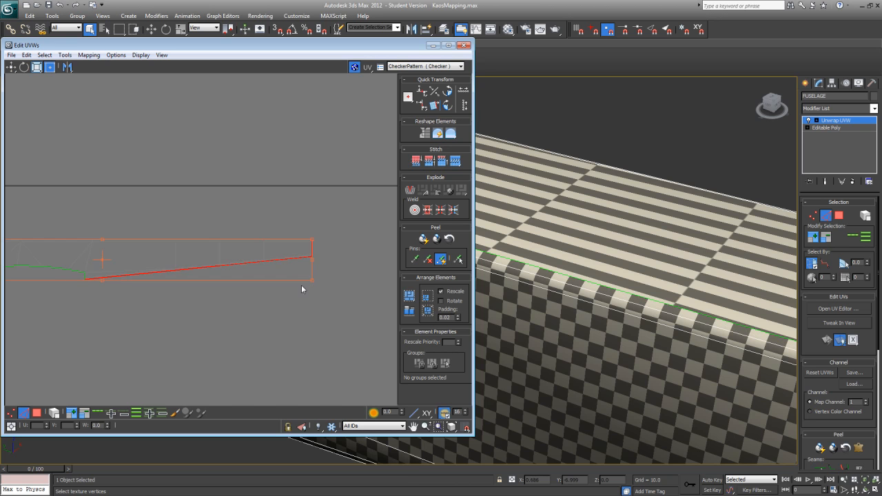
Step: Stretch the selected side-shell outline slightly outward at its lower and upper nose-end corners in the UV layout
middle_drag(269, 293, 336, 296)
scroll(337, 296, down, 4)
scroll(259, 326, up, 3)
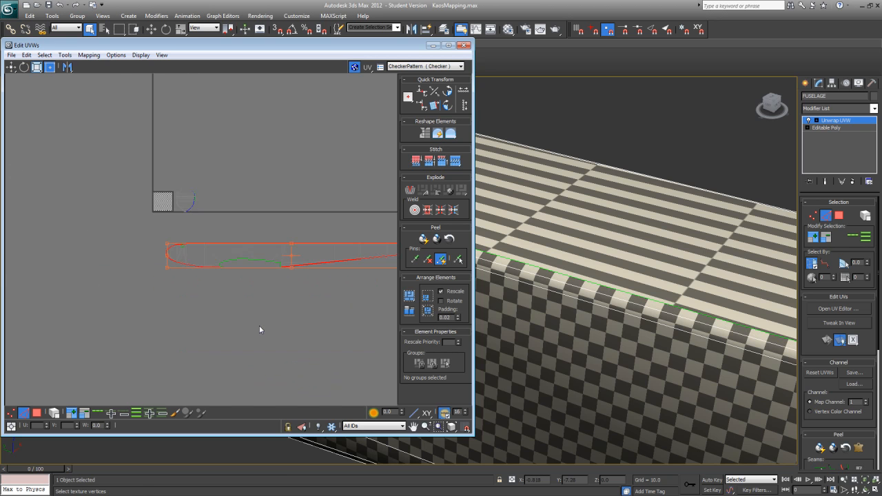
mouse_move(242, 330)
middle_down()
mouse_move(142, 376)
mouse_move(237, 329)
middle_up()
scroll(235, 330, up, 3)
middle_drag(82, 246, 176, 277)
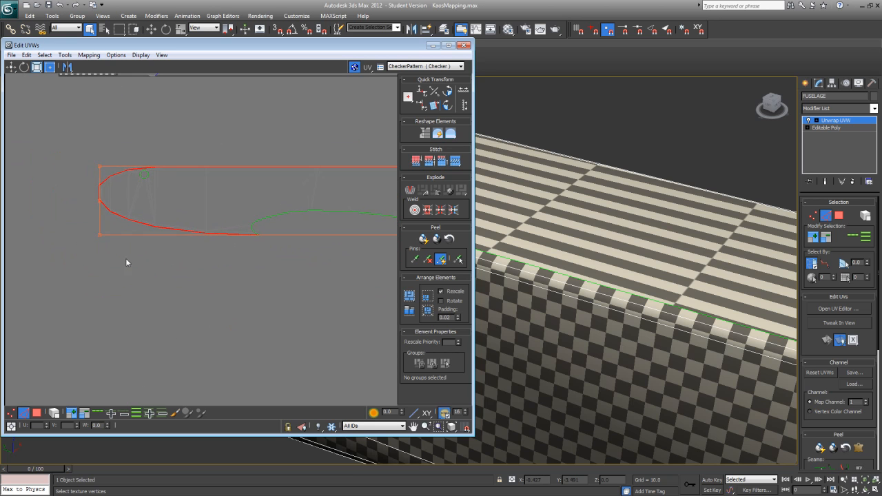
drag(99, 236, 98, 237)
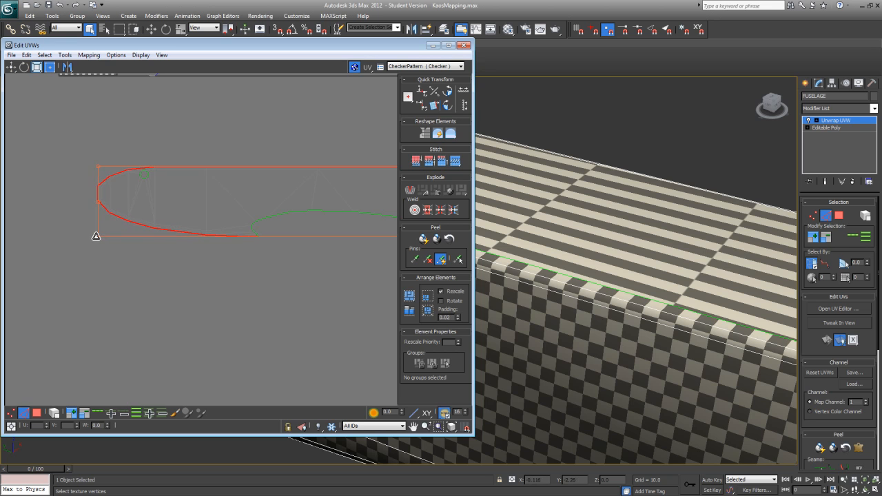
drag(99, 166, 99, 163)
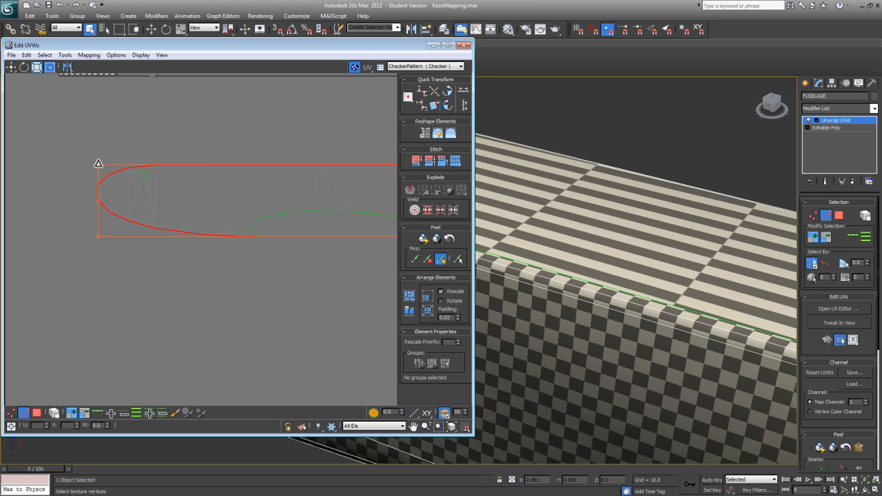
Step: Stretch the selected outline slightly outward at its upper and lower tail-end corners
middle_drag(374, 275, 98, 286)
middle_drag(205, 271, 64, 282)
middle_drag(233, 266, 213, 264)
drag(369, 184, 370, 185)
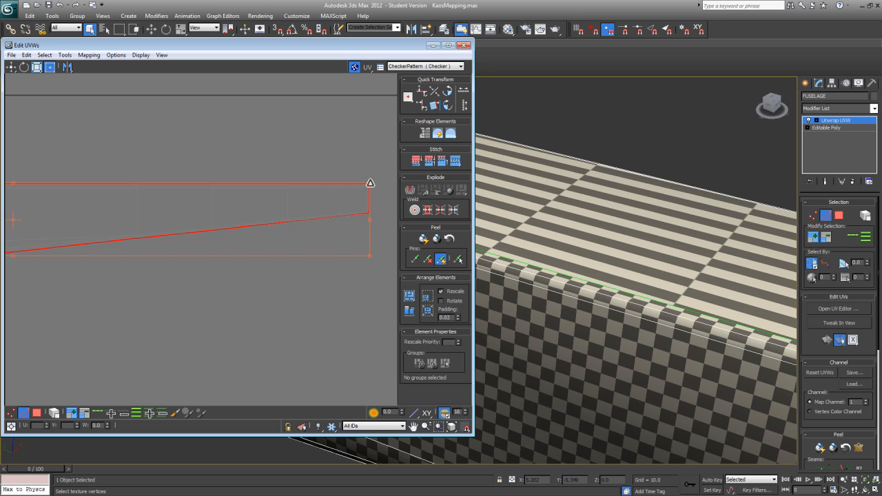
drag(370, 186, 370, 183)
drag(370, 257, 370, 259)
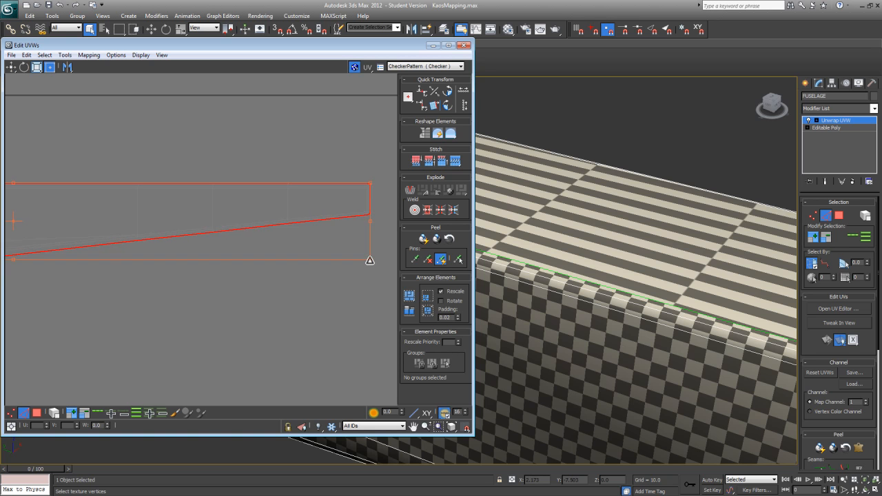
Step: Examine the checker pattern along the fuselage side's bevelled edges, around the nose and on the opposite side
scroll(568, 270, down, 8)
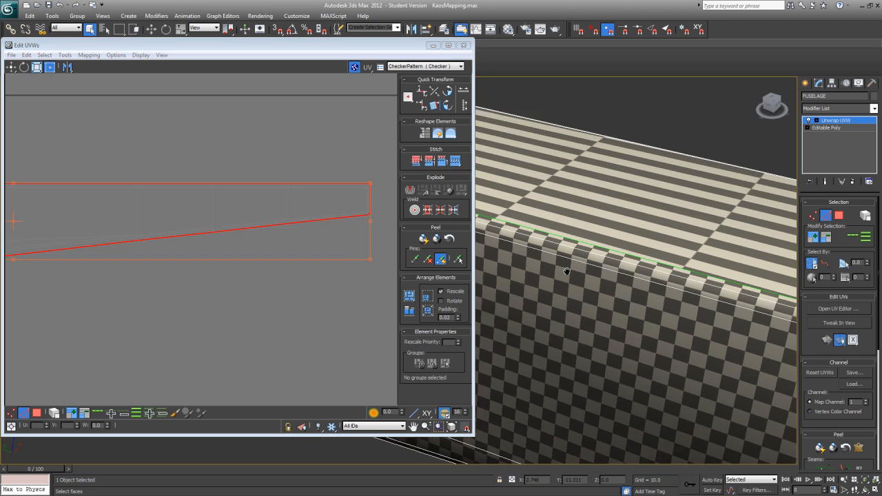
alt+middle_drag(599, 320, 644, 295)
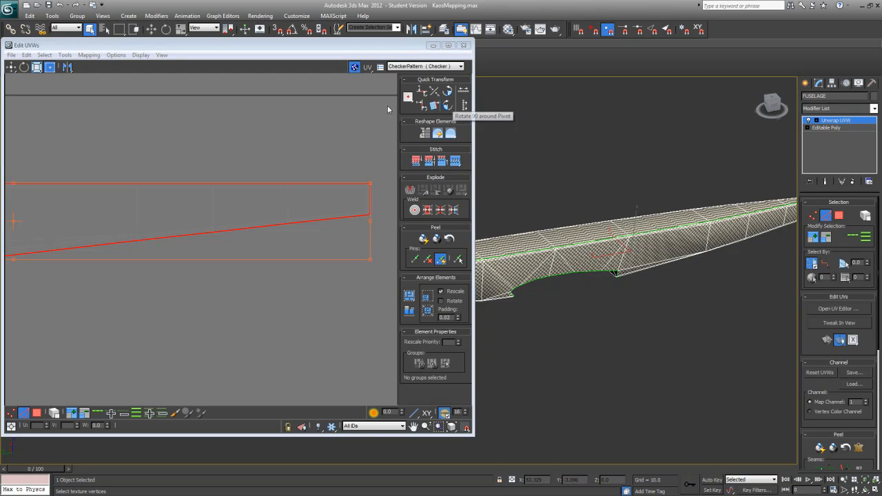
middle_drag(544, 298, 600, 302)
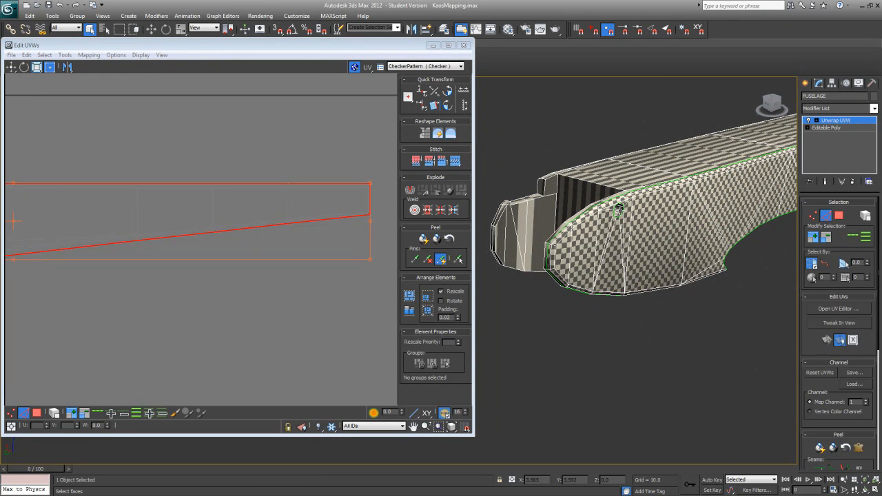
alt+middle_drag(619, 209, 642, 230)
alt+middle_drag(690, 288, 689, 263)
scroll(689, 263, down, 3)
middle_drag(300, 277, 350, 257)
scroll(350, 257, down, 2)
middle_drag(595, 325, 649, 305)
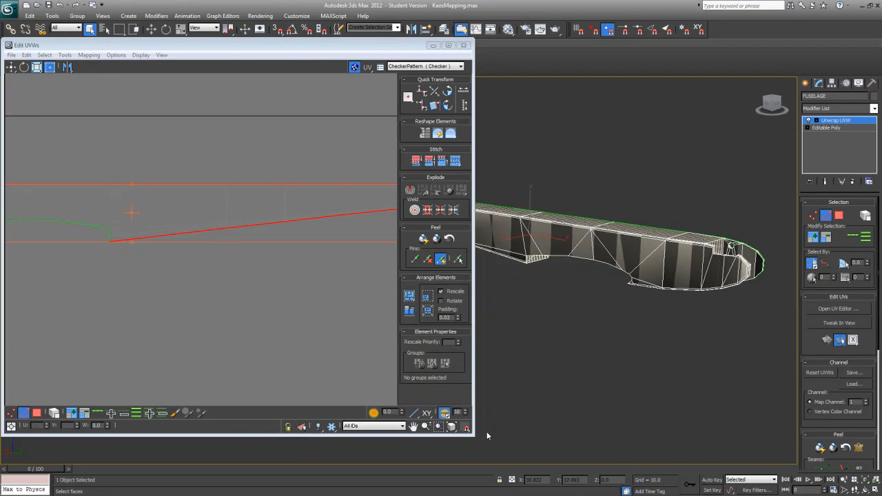
Step: Shrink the UV editor window and select the opposite outer side's polygons from behind the wing cutout to just ahead of it
drag(475, 435, 357, 401)
alt+middle_drag(566, 353, 605, 342)
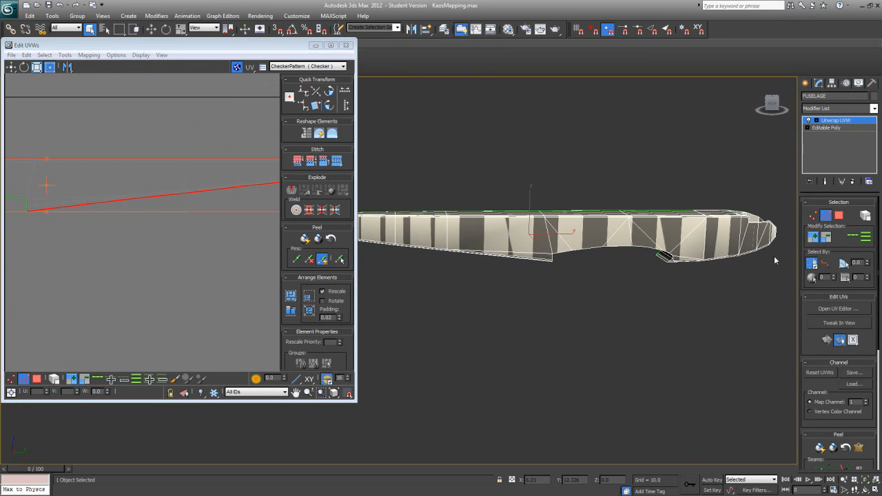
click(840, 217)
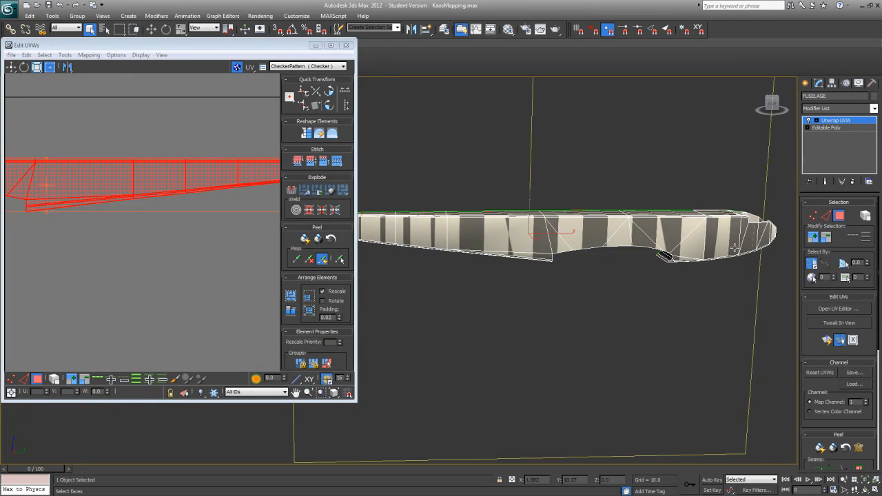
click(531, 239)
ctrl+click(557, 236)
ctrl+click(543, 254)
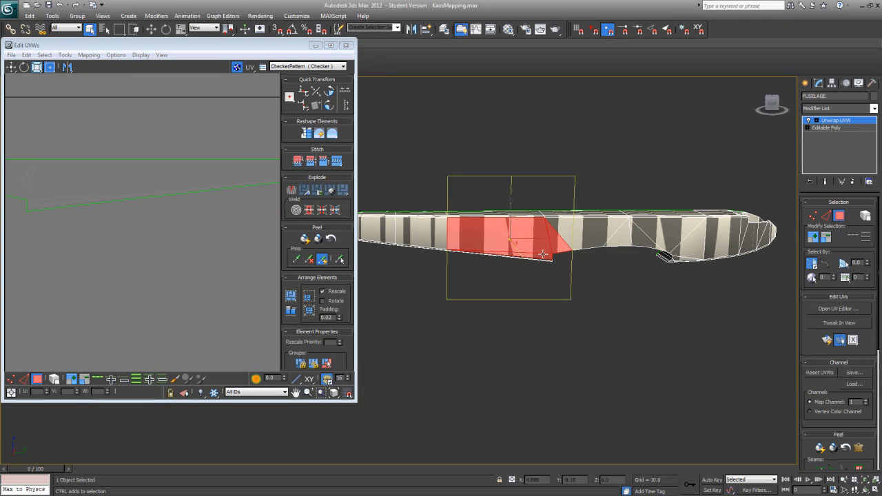
ctrl+click(573, 232)
ctrl+click(623, 240)
ctrl+click(657, 230)
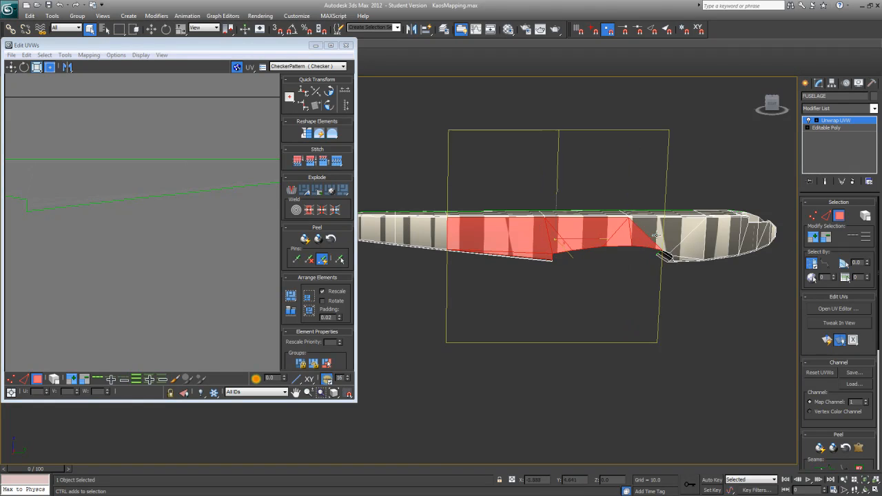
ctrl+click(681, 238)
ctrl+click(685, 257)
Step: Add the remaining outer polygons at the nose of the unmapped side to the selection
scroll(535, 305, up, 6)
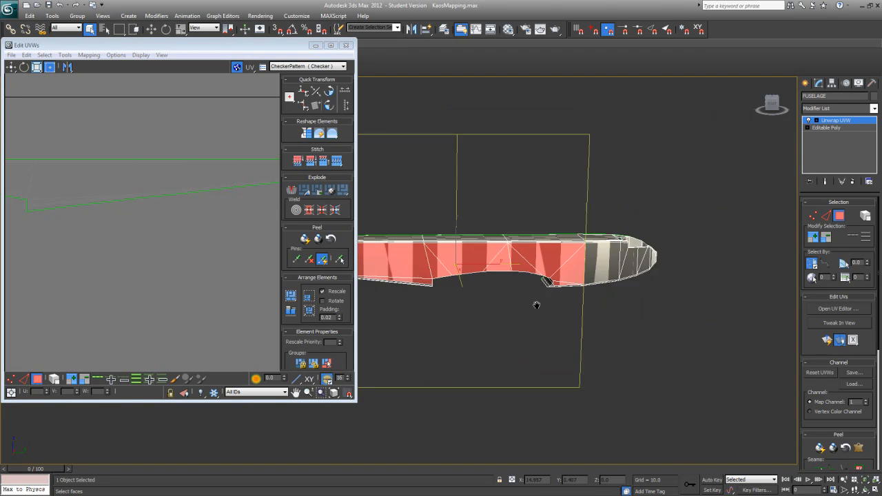
ctrl+click(645, 260)
ctrl+click(733, 238)
ctrl+click(751, 246)
ctrl+click(774, 249)
Step: Add the tail polygons of that side and grow the selection twice to include the bevelled border
middle_drag(737, 311, 775, 255)
ctrl+click(602, 304)
ctrl+click(505, 293)
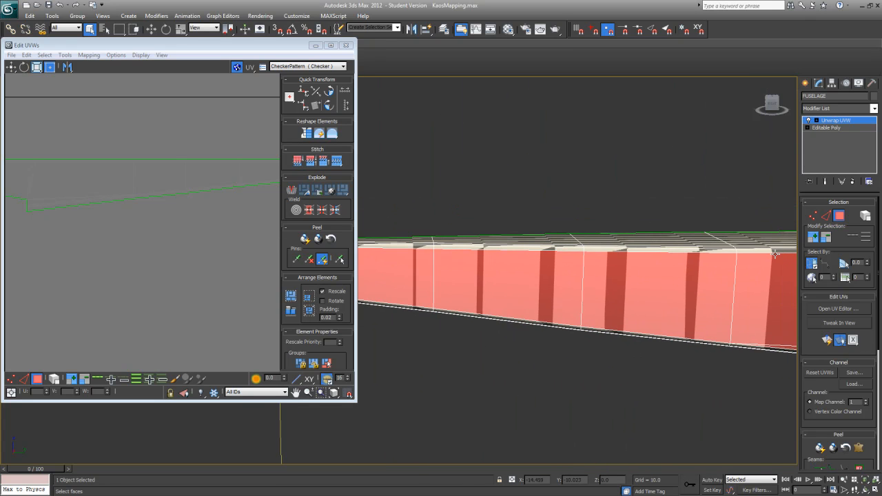
click(815, 240)
alt+middle_drag(710, 269, 550, 288)
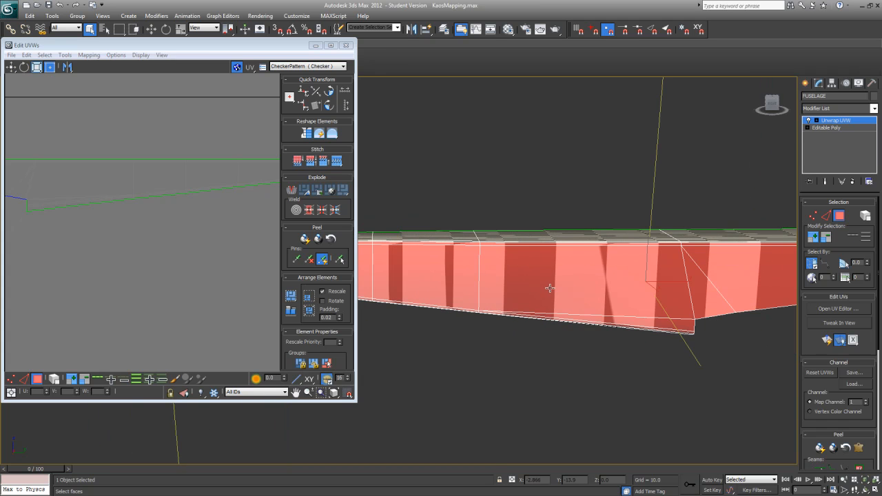
click(814, 236)
Step: Remove the fuselage's underside polygons and the rear step of the wing cutout from the selection
alt+middle_drag(704, 296, 607, 271)
alt+click(636, 307)
alt+click(658, 312)
alt+click(681, 304)
alt+click(681, 295)
alt+click(683, 276)
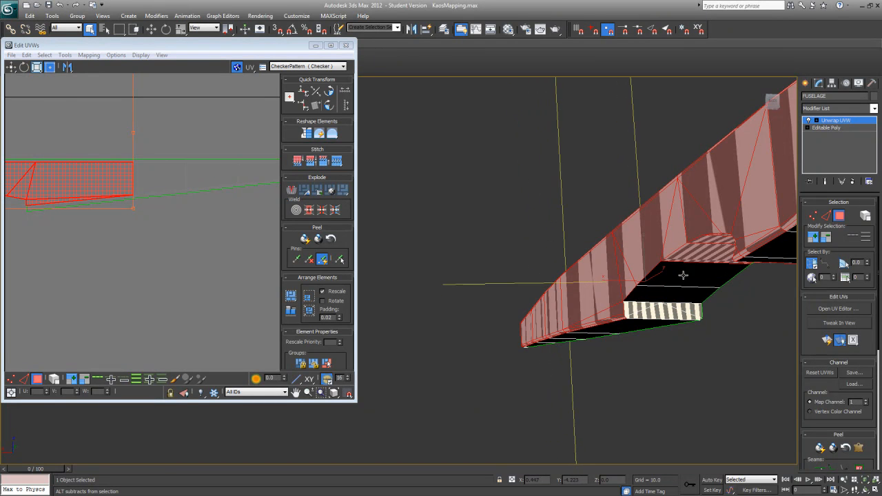
alt+click(695, 256)
alt+middle_drag(693, 253, 744, 251)
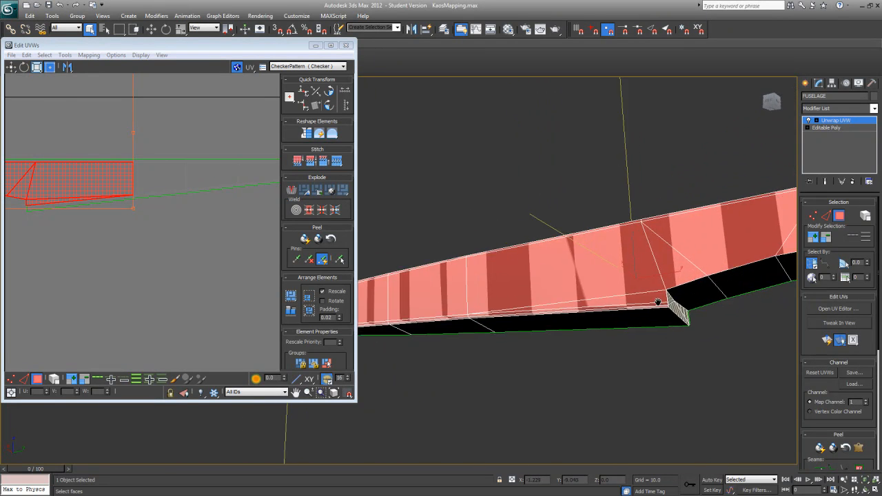
Step: Remove the underside polygons at the front of the wing cutout from the selection
middle_drag(658, 301, 428, 275)
alt+click(660, 228)
alt+middle_drag(681, 222, 688, 288)
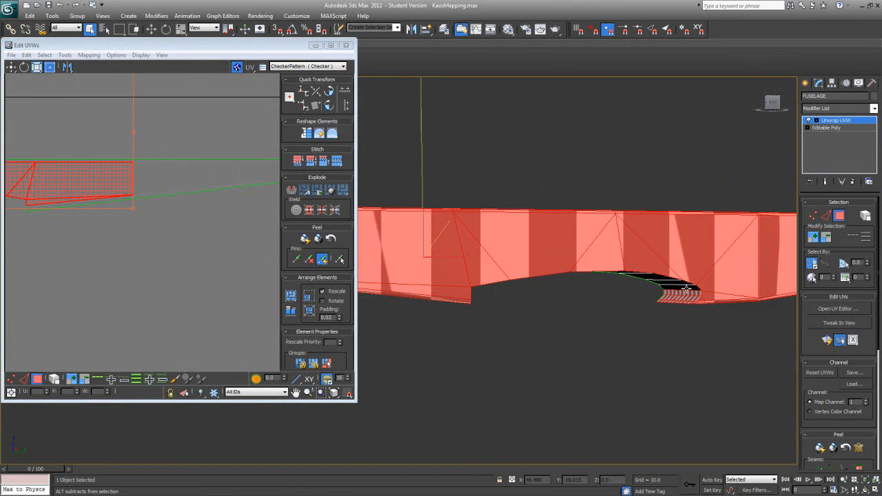
alt+click(682, 299)
Step: Remove the already mapped side's polygons behind and above the wing cutout from the selection
alt+middle_drag(664, 315, 634, 343)
alt+click(468, 285)
alt+click(470, 270)
alt+click(533, 261)
alt+click(515, 258)
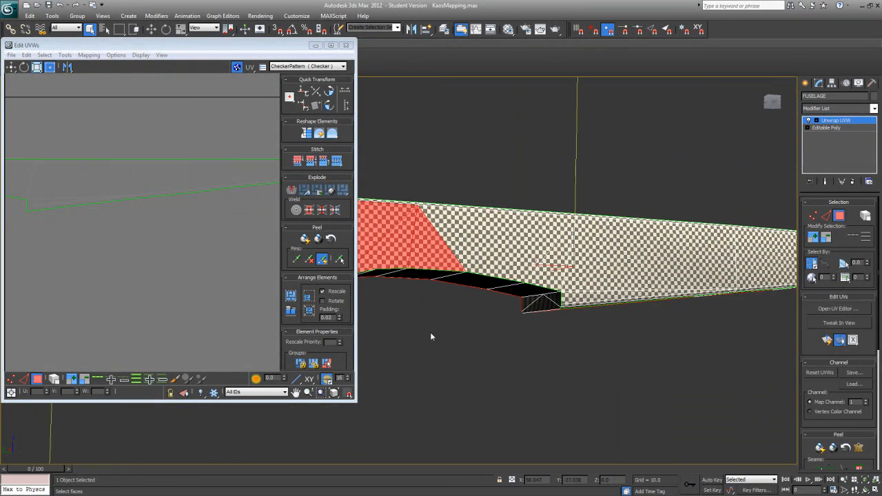
Step: Remove the remaining polygons of the already mapped side, between the wing cutout and the nose, from the selection
middle_drag(430, 333, 679, 362)
alt+click(654, 288)
alt+click(629, 290)
alt+click(568, 277)
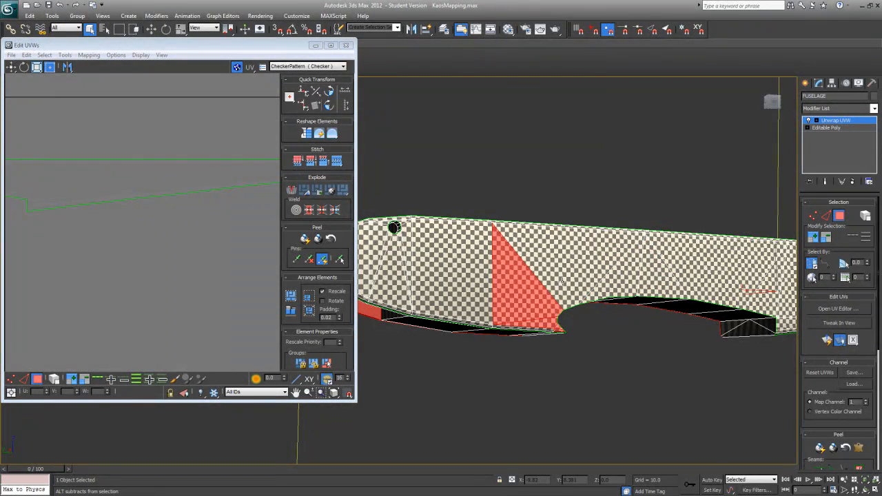
alt+click(548, 298)
alt+click(551, 323)
alt+middle_drag(560, 329, 664, 349)
alt+click(531, 269)
alt+click(554, 279)
Step: Remove the inner and top lip polygons around the nose opening from the selection and check the selected side shell
alt+middle_drag(555, 279, 561, 362)
alt+click(550, 363)
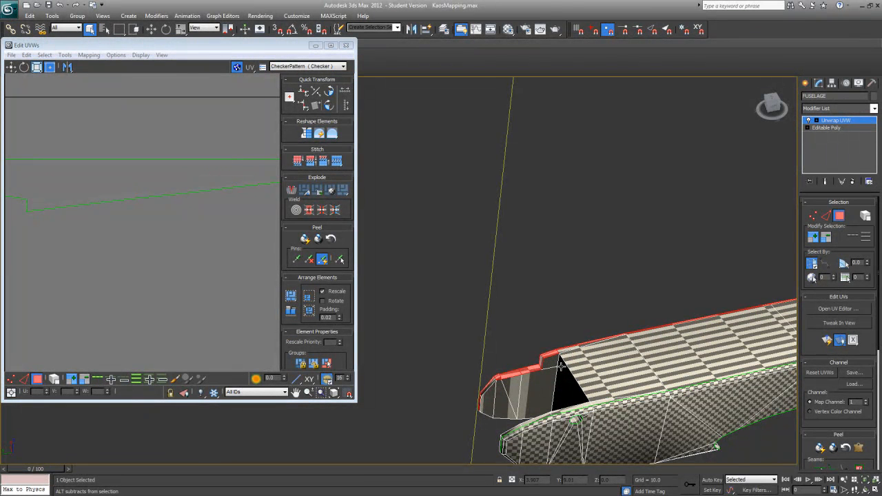
alt+click(551, 353)
alt+click(541, 359)
alt+click(528, 370)
alt+click(512, 375)
alt+click(498, 379)
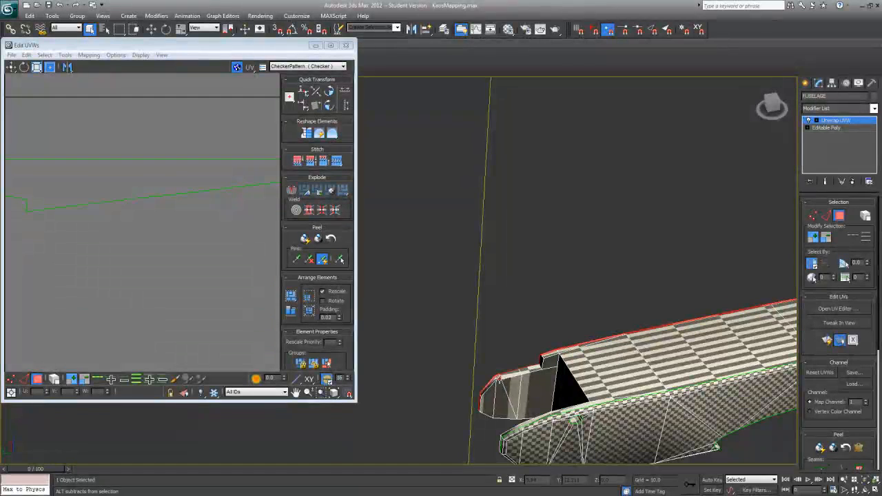
alt+click(498, 378)
scroll(533, 379, down, 4)
alt+middle_drag(532, 336, 386, 291)
scroll(462, 335, up, 5)
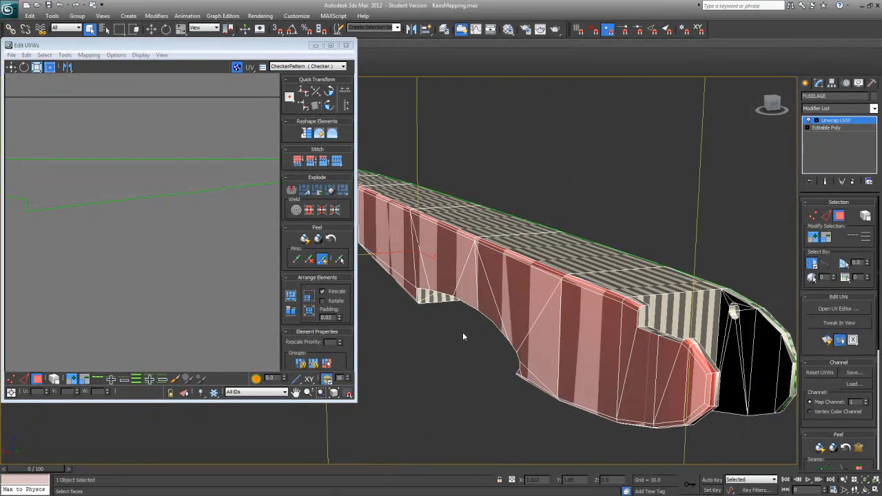
alt+middle_drag(469, 333, 383, 395)
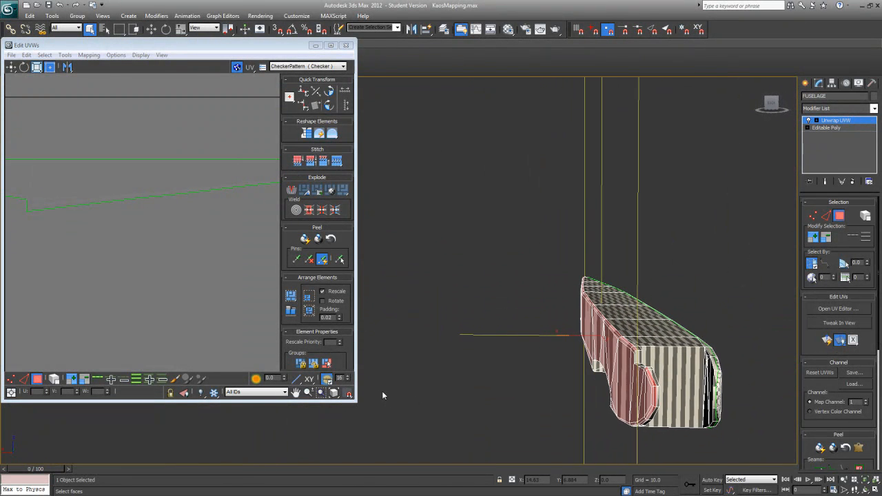
Step: Widen the UV editor, apply Quick Planar Map to the selected side polygons, and move the new cluster onto the first side's outline
scroll(216, 349, down, 1)
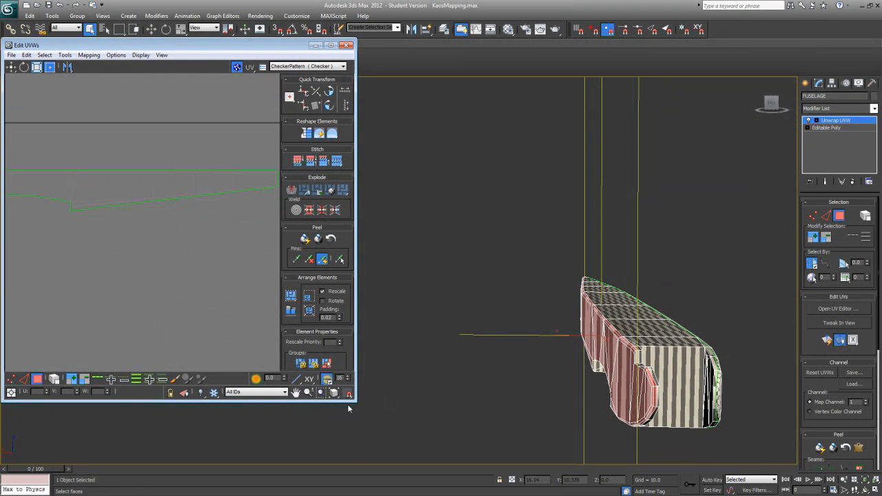
drag(351, 395, 674, 445)
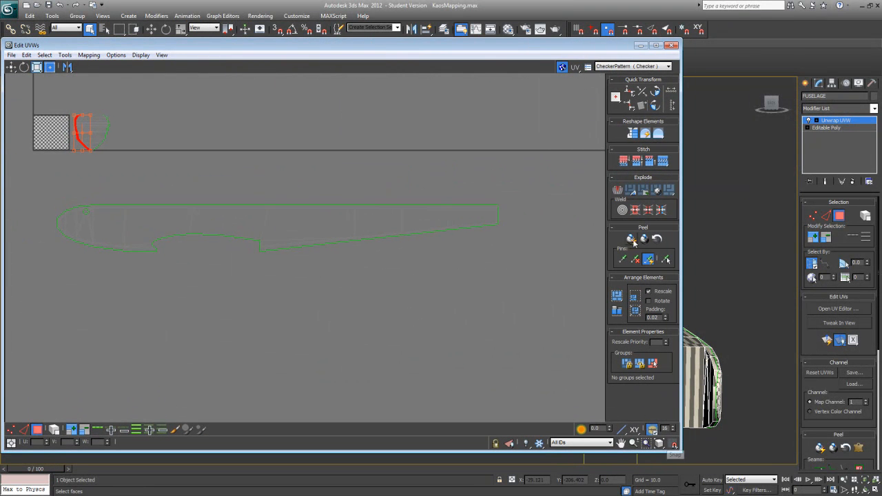
click(827, 340)
middle_drag(175, 193, 276, 220)
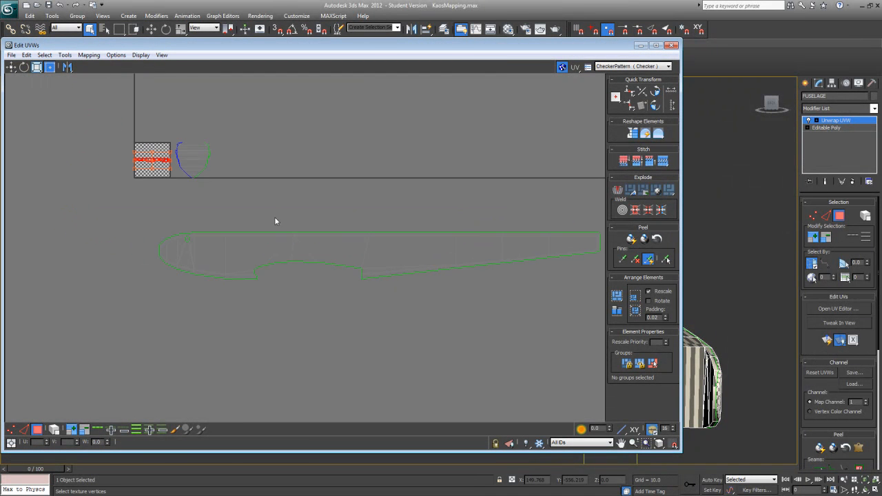
drag(158, 164, 263, 261)
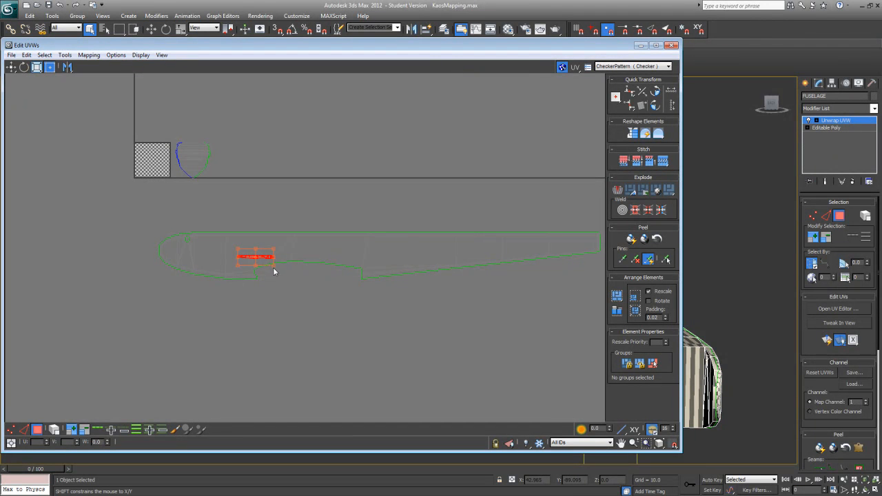
Step: Scale the second side's UV cluster up to the first side's size and position it over that outline
drag(273, 269, 394, 306)
drag(401, 312, 443, 309)
drag(432, 274, 343, 254)
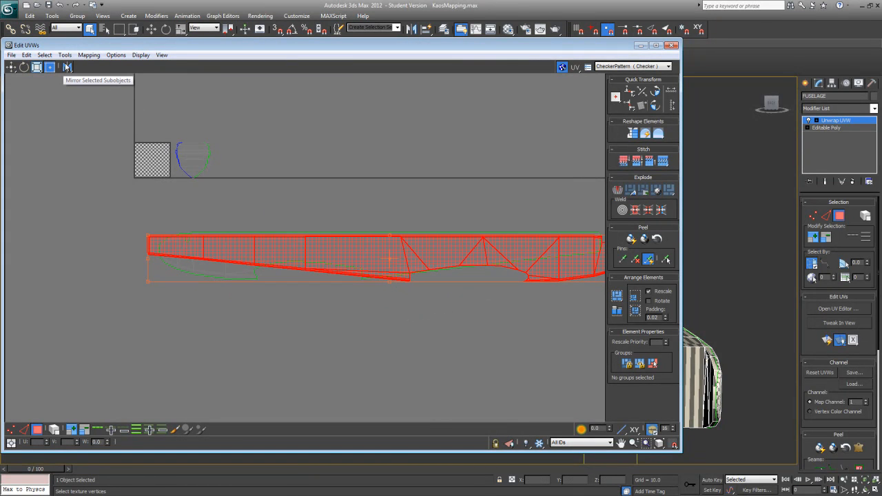
Step: Mirror the second side's UV cluster horizontally so its nose faces the same way as the first side's
click(69, 67)
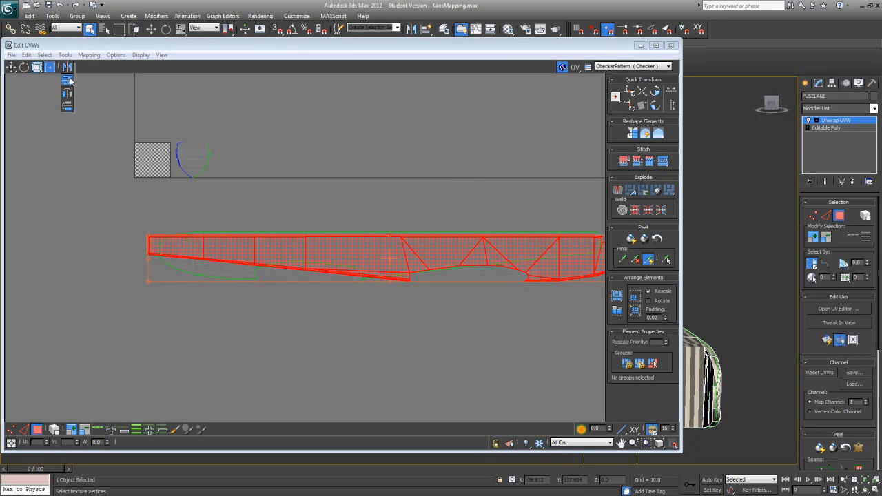
click(67, 73)
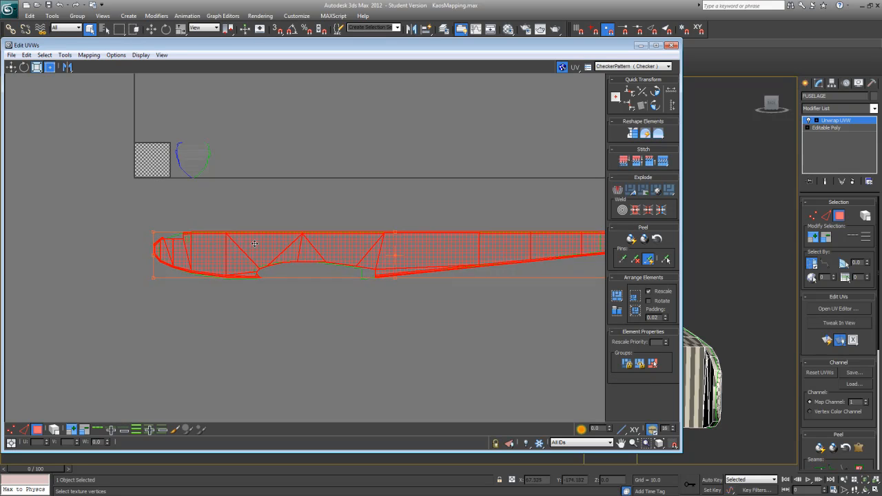
middle_drag(346, 340, 250, 354)
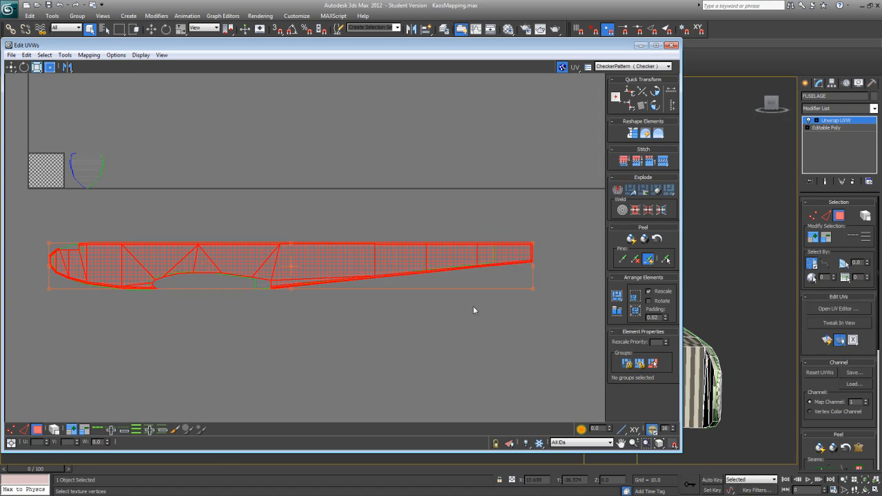
Step: Scale the mirrored cluster down to fit the first side's outline, and move it just below that outline
drag(534, 289, 490, 281)
drag(354, 262, 360, 264)
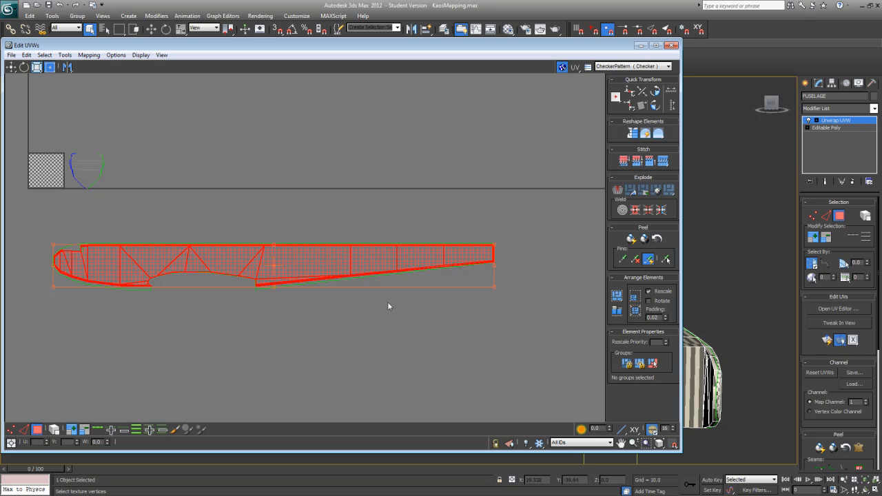
drag(491, 287, 493, 287)
drag(319, 265, 318, 261)
middle_drag(374, 315, 392, 301)
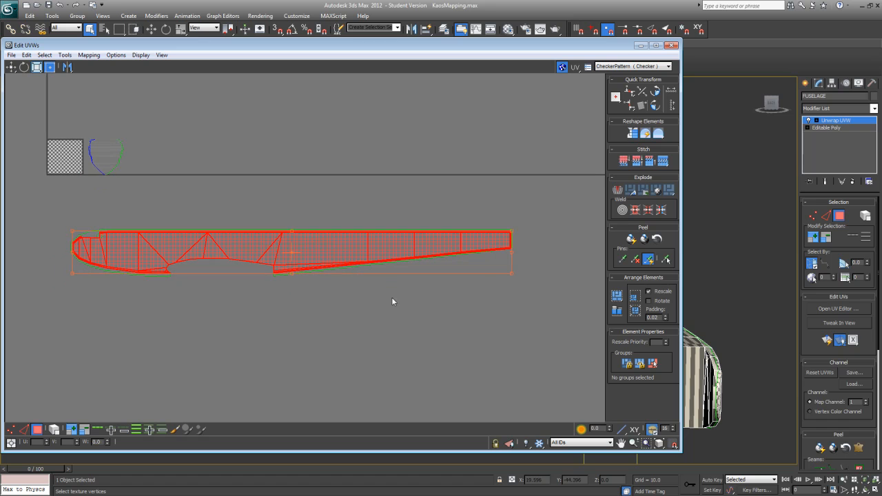
drag(321, 245, 317, 305)
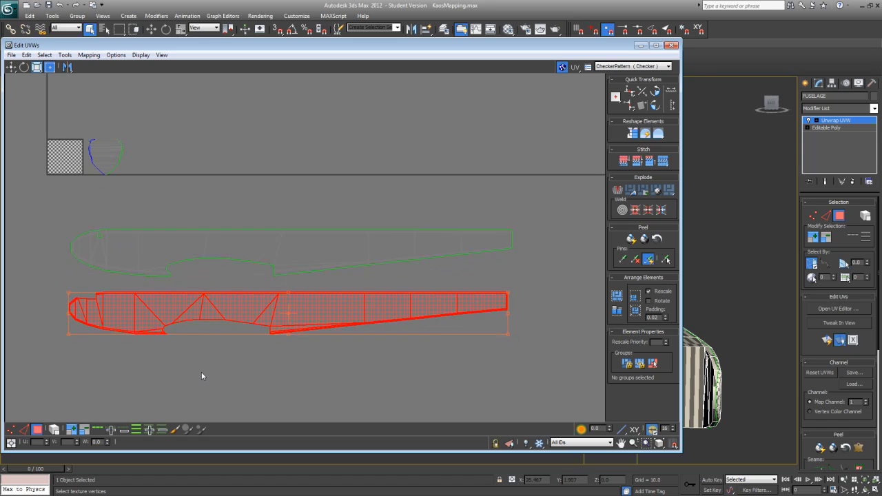
Step: In edge mode, select the second side cluster's lower nose outline and its straight upper edge as loops
click(24, 428)
middle_drag(66, 390, 168, 337)
scroll(167, 337, up, 10)
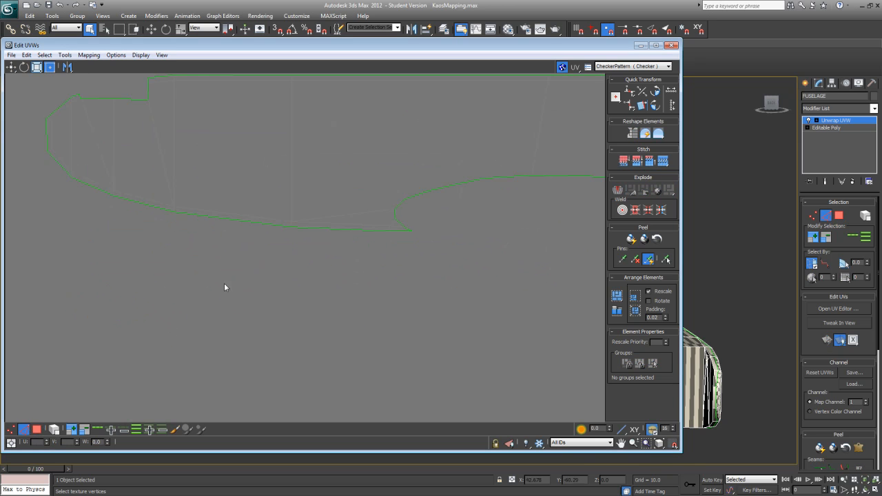
click(249, 210)
middle_drag(268, 273, 181, 325)
scroll(182, 325, down, 3)
click(97, 430)
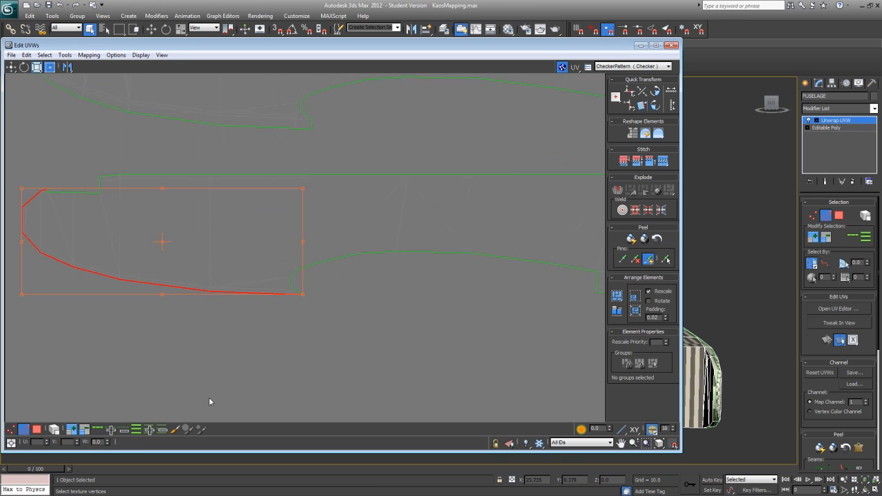
ctrl+click(126, 175)
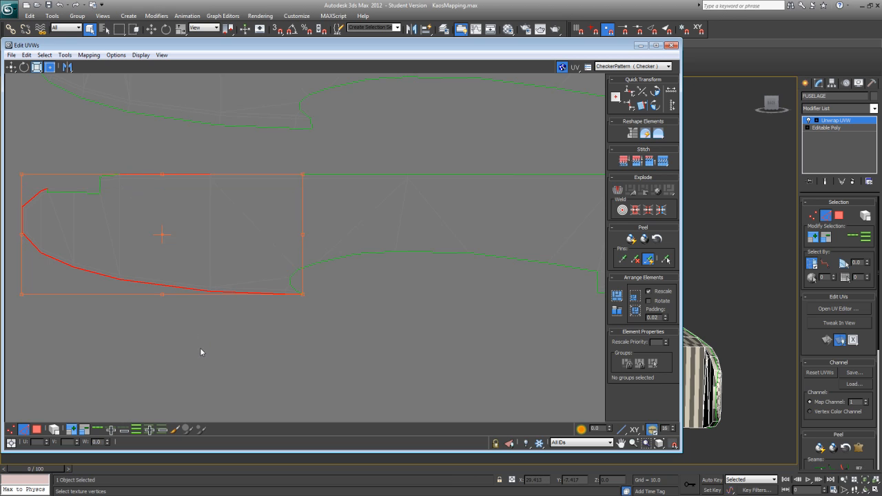
click(97, 431)
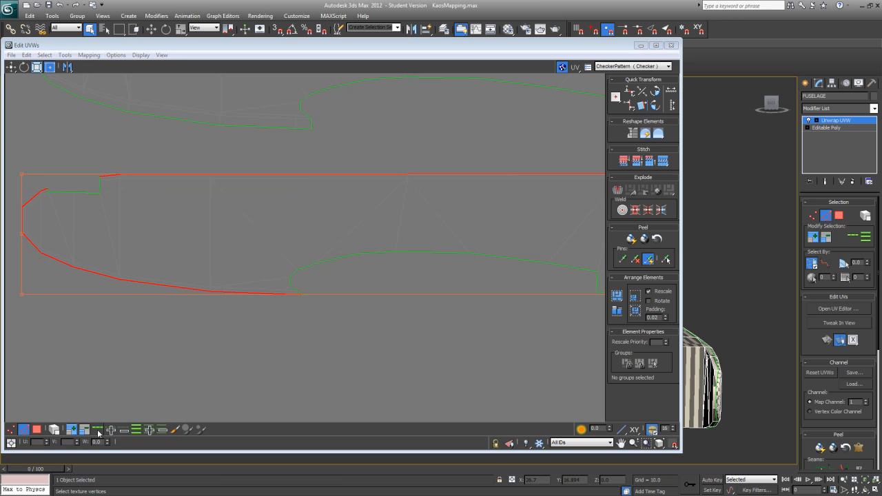
Step: Extend the second side's edge selection along the rear part of its upper edge to the rounded tail corner
middle_drag(242, 353, 122, 327)
scroll(122, 325, down, 3)
middle_drag(360, 332, 192, 324)
scroll(281, 275, up, 1)
middle_drag(227, 265, 321, 356)
scroll(317, 351, up, 2)
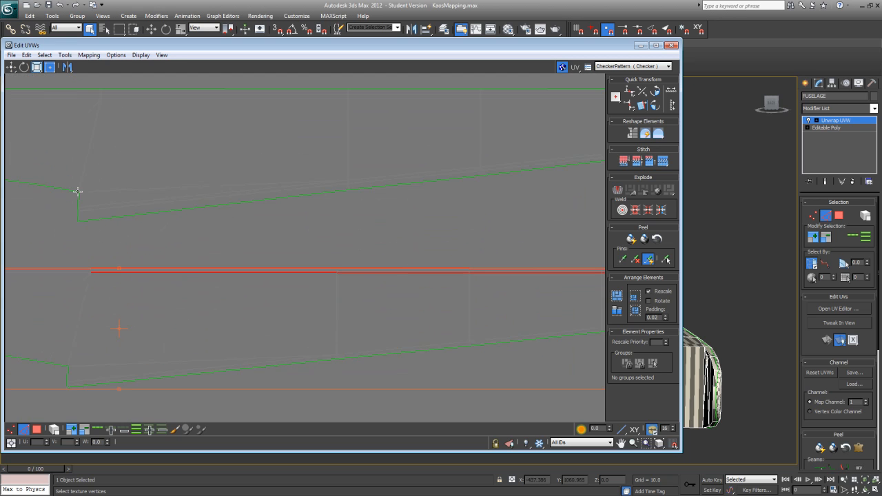
click(11, 66)
alt+click(302, 273)
alt+click(366, 274)
middle_drag(352, 341, 93, 364)
alt+click(334, 296)
middle_drag(447, 336, 297, 342)
scroll(321, 339, up, 2)
scroll(297, 341, up, 2)
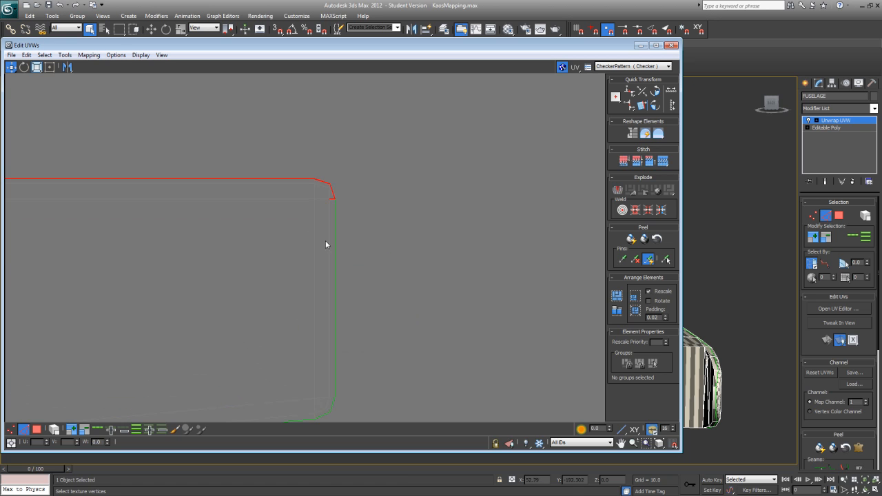
Step: Add the vertical tail-end edges and the adjoining lower tail corner to the edge selection
ctrl+click(334, 231)
middle_drag(369, 322, 404, 226)
scroll(404, 226, down, 1)
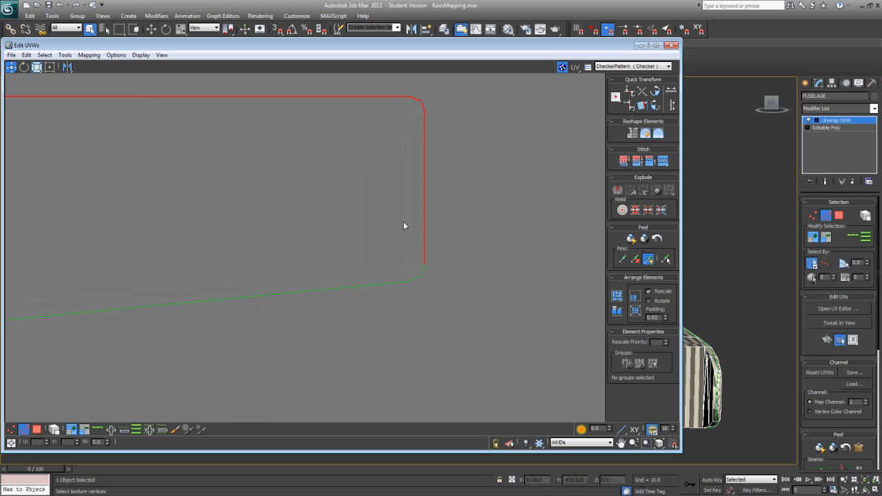
ctrl+click(407, 282)
Step: Add the second side's sloping lower edges, from the tail forward to the wing cutout, to the selection
scroll(323, 275, down, 5)
middle_drag(323, 276, 371, 301)
ctrl+click(367, 290)
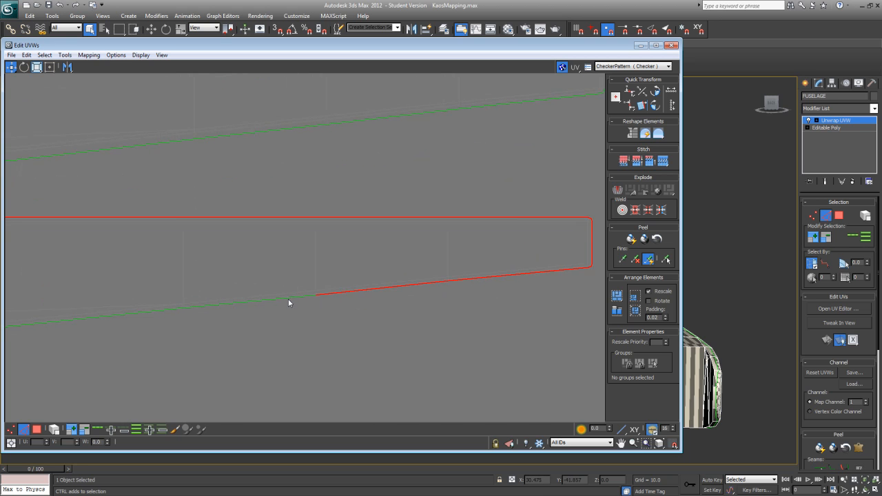
ctrl+click(288, 298)
middle_drag(199, 325, 508, 297)
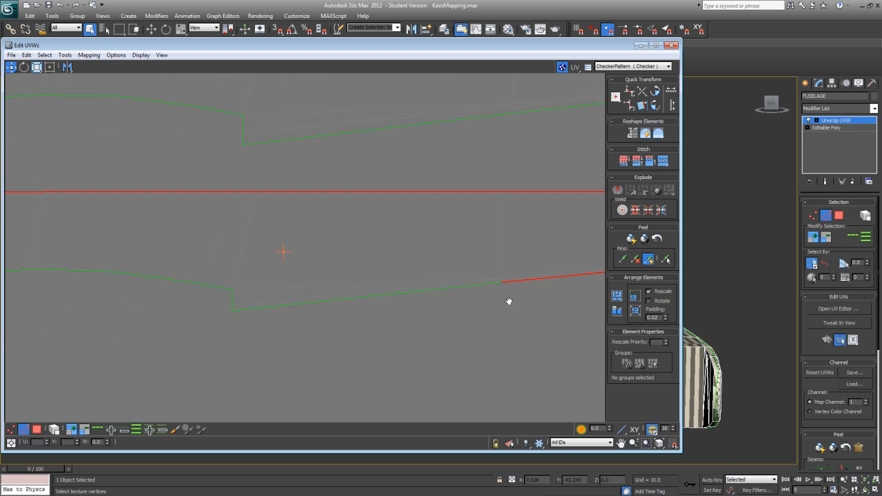
ctrl+click(451, 293)
scroll(224, 315, down, 5)
middle_drag(225, 315, 254, 292)
scroll(528, 311, down, 3)
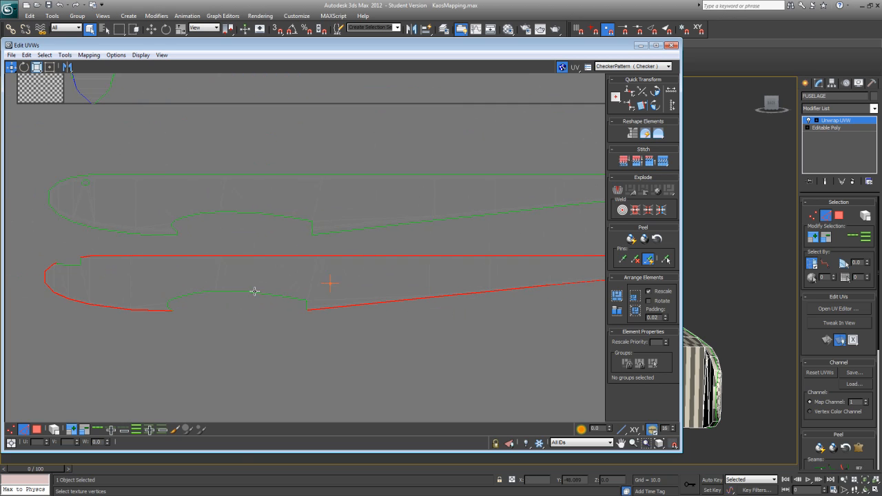
Step: Use Freeform Mode to scale the selected outline edges slightly outward, giving the second side's cluster a small margin
click(50, 67)
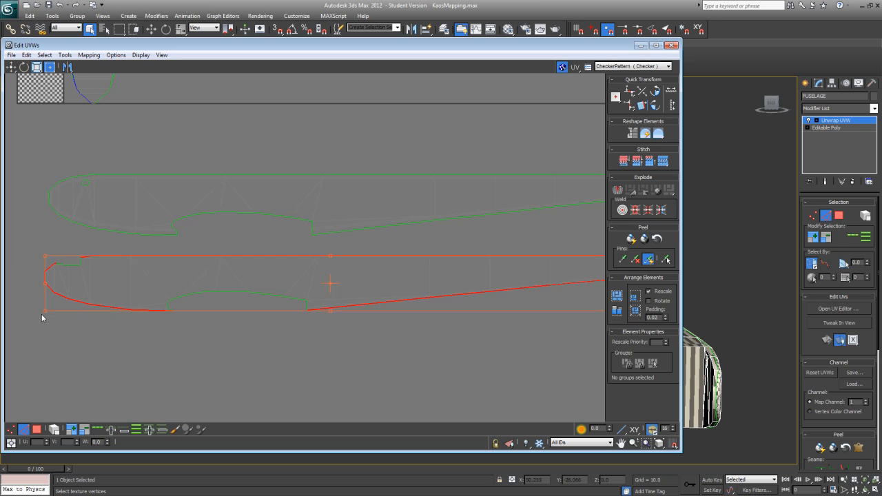
drag(45, 313, 42, 315)
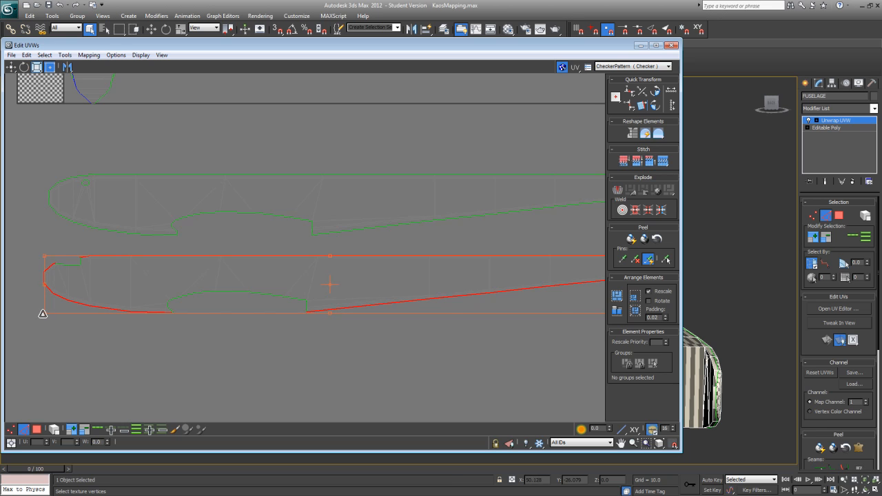
drag(44, 258, 45, 253)
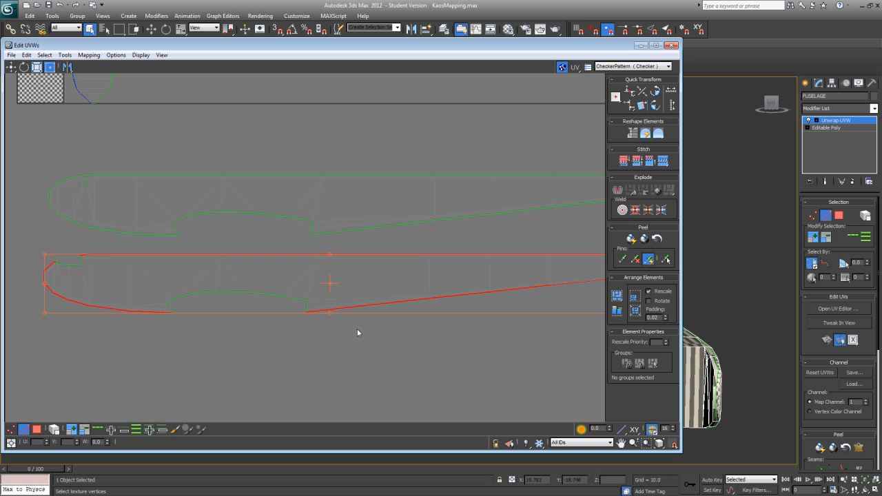
middle_drag(419, 325, 253, 331)
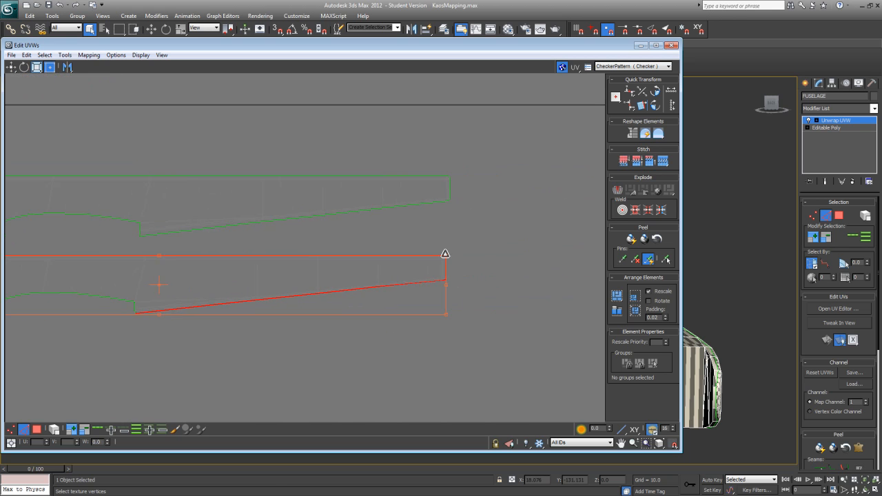
drag(445, 315, 445, 315)
scroll(576, 311, down, 3)
middle_drag(469, 320, 294, 330)
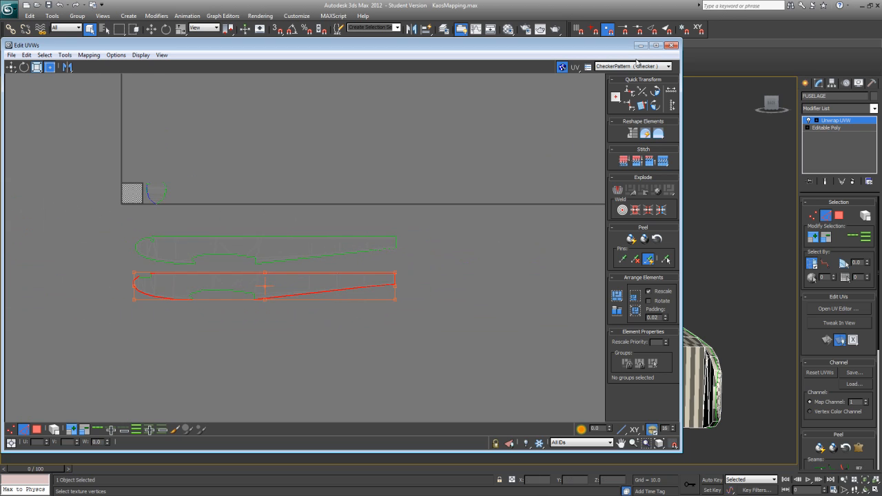
Step: Shrink the UV editor, switch to polygon selection, and bring the fuselage's top surface into view in the viewport
drag(681, 453, 433, 446)
alt+middle_drag(599, 408, 577, 338)
click(840, 216)
alt+middle_drag(583, 307, 538, 299)
drag(433, 447, 270, 260)
middle_drag(439, 272, 223, 348)
scroll(223, 349, up, 2)
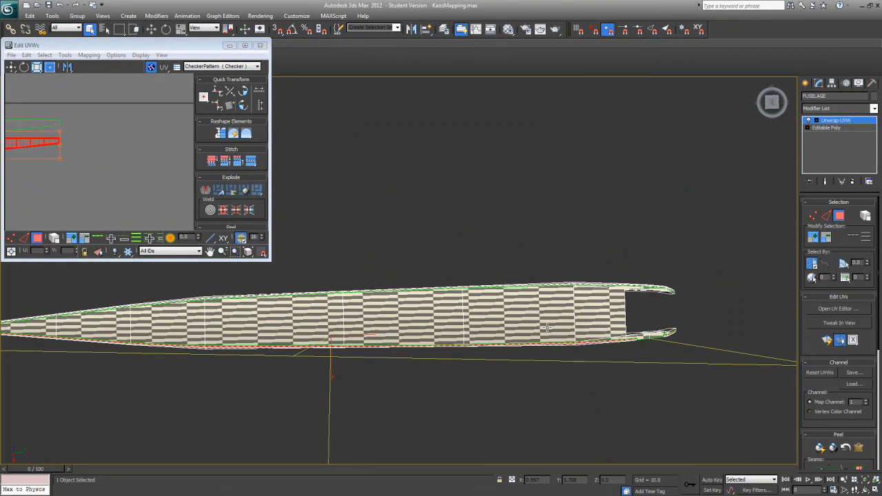
Step: Select all flat polygons along the fuselage's top, from the nose opening to the tail tip
ctrl+click(590, 309)
ctrl+click(546, 314)
click(532, 397)
click(579, 319)
ctrl+click(560, 320)
ctrl+click(442, 325)
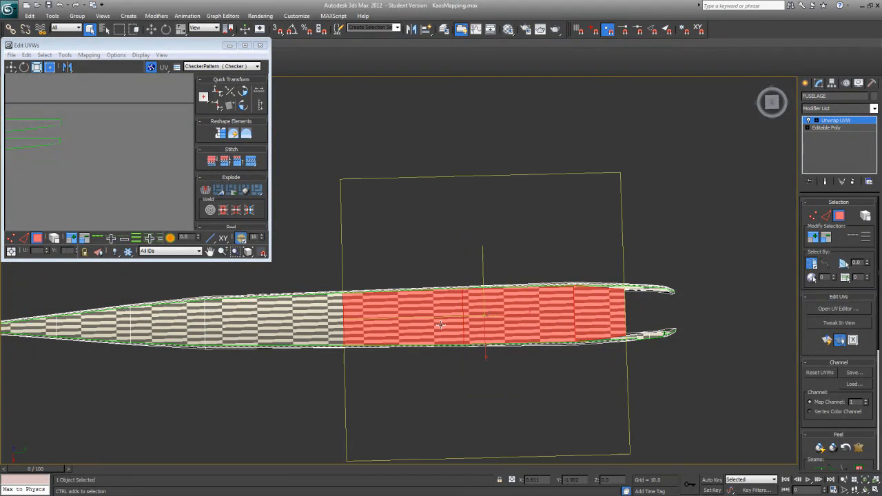
ctrl+click(294, 325)
ctrl+click(191, 333)
ctrl+click(63, 329)
ctrl+click(28, 328)
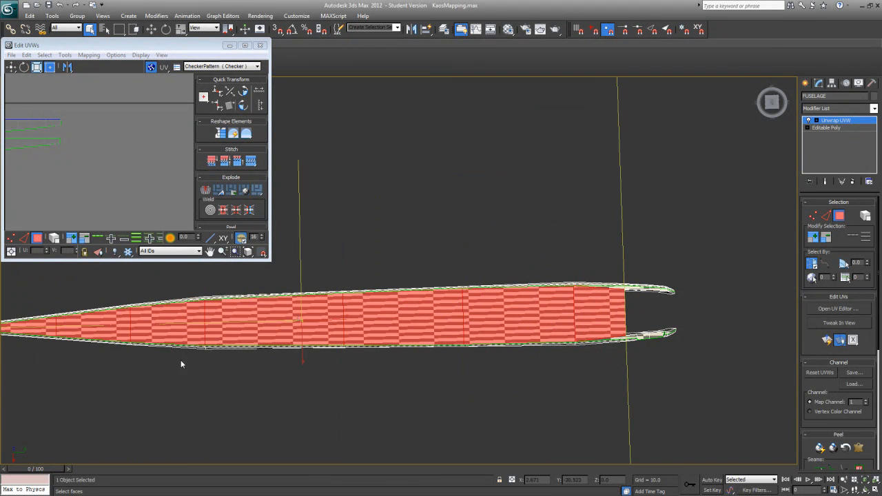
scroll(181, 364, down, 1)
middle_drag(230, 353, 469, 323)
scroll(469, 323, up, 4)
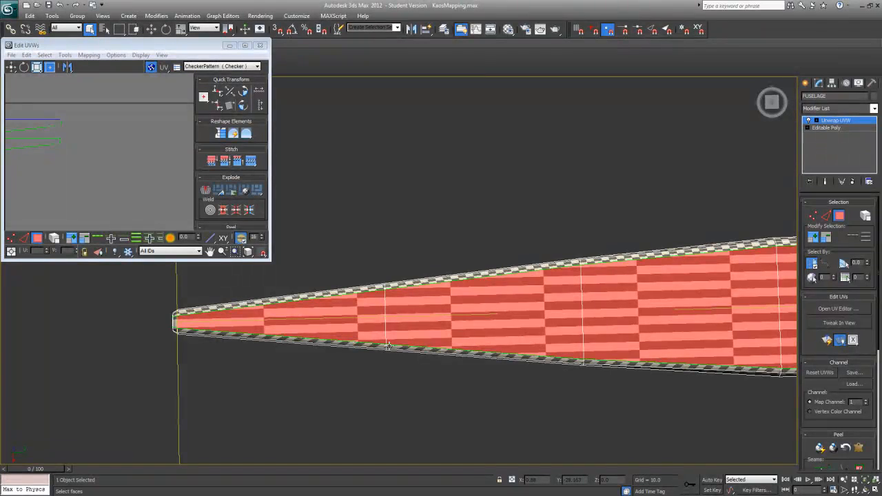
alt+middle_drag(388, 346, 411, 341)
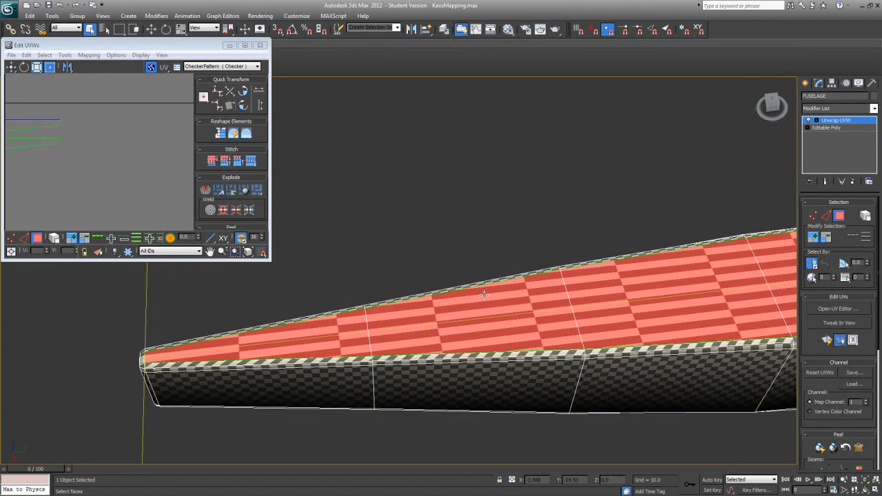
Step: Enlarge the UV editor, return to edge mode, and scale the second side's selected outline edges slightly inward at the tail
drag(270, 261, 643, 302)
scroll(405, 262, down, 1)
middle_drag(360, 242, 459, 228)
scroll(439, 240, up, 4)
middle_drag(303, 138, 470, 270)
scroll(450, 251, up, 3)
scroll(289, 180, down, 2)
middle_drag(325, 191, 321, 216)
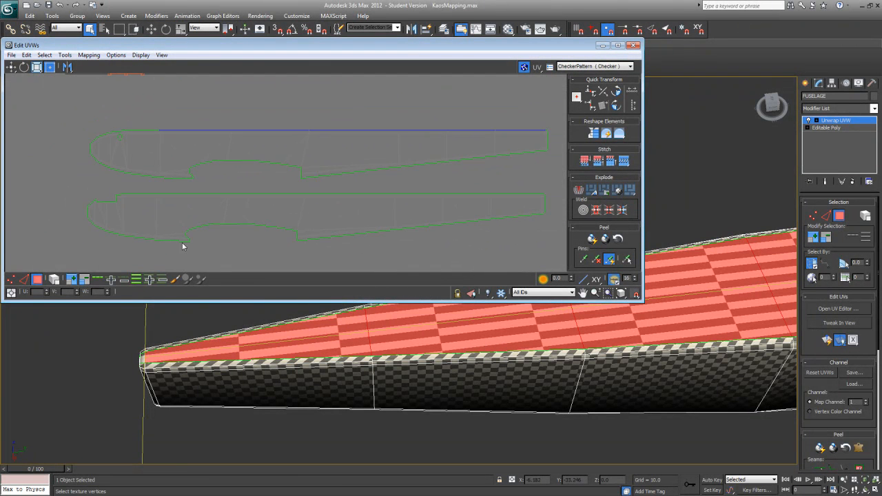
click(23, 279)
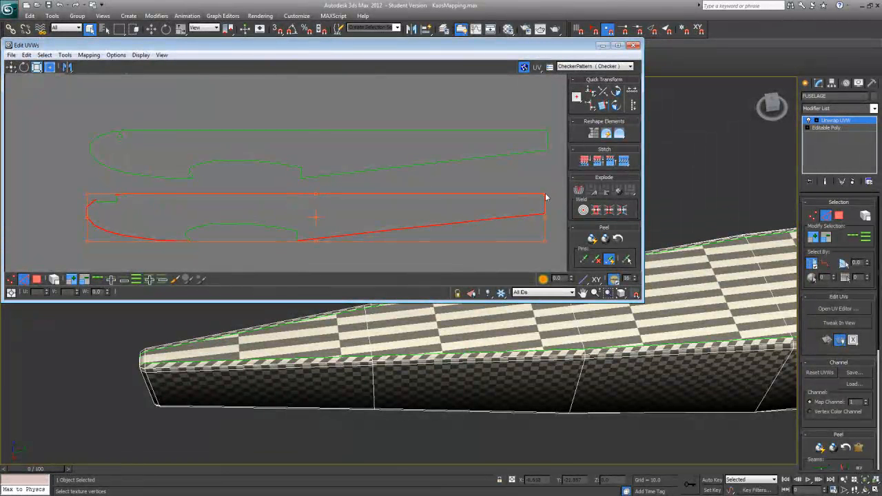
drag(545, 194, 543, 193)
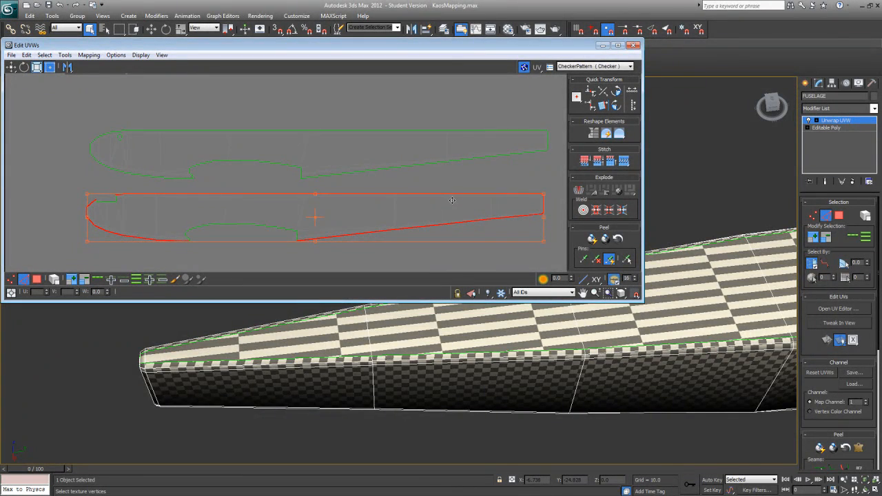
Step: Shrink the UV editor and return to polygon selection for the fuselage's top faces
alt+middle_drag(501, 382, 490, 244)
middle_drag(634, 341, 554, 454)
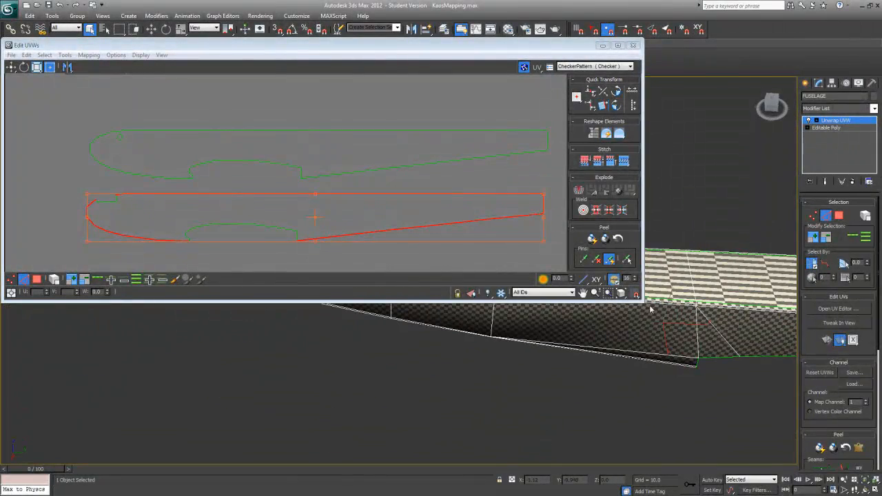
drag(643, 301, 280, 297)
click(839, 216)
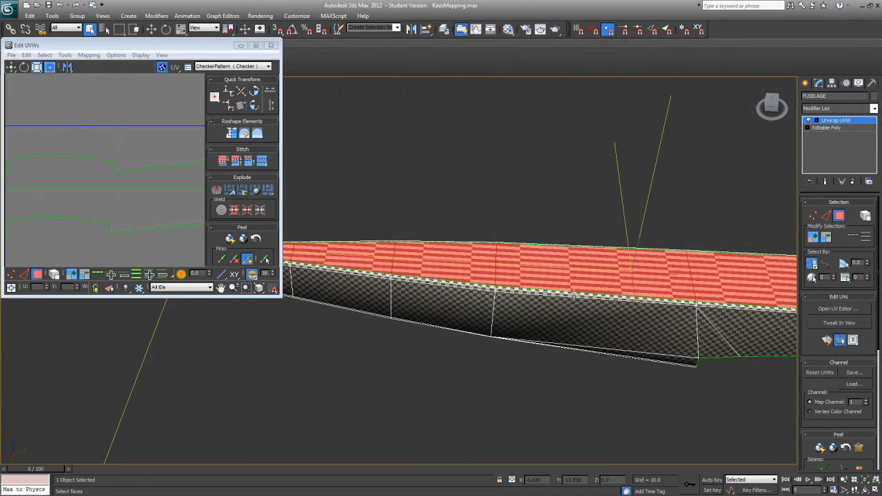
Step: Add the narrow top faces along one side of the nose opening, out to the nose tip, to the selection
middle_drag(481, 302, 205, 348)
middle_drag(515, 340, 479, 415)
middle_drag(540, 376, 417, 216)
scroll(419, 217, up, 3)
ctrl+click(518, 240)
ctrl+click(499, 241)
ctrl+click(523, 111)
ctrl+click(579, 125)
ctrl+click(610, 133)
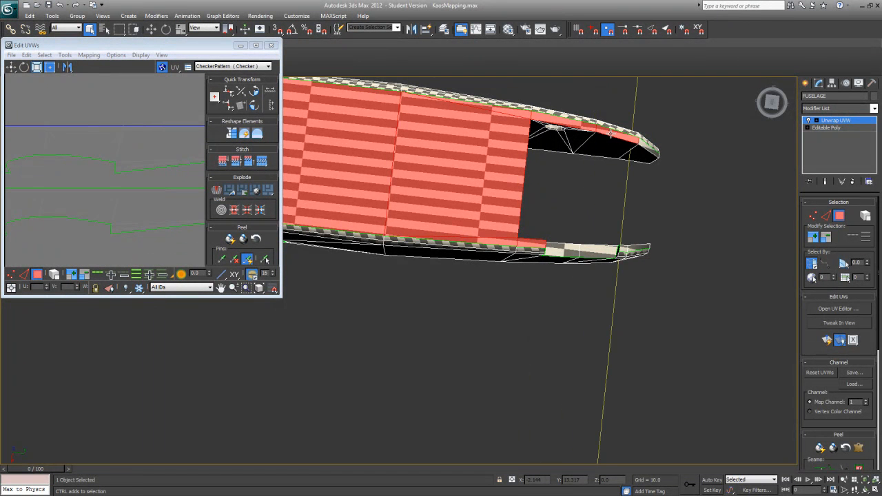
ctrl+click(652, 151)
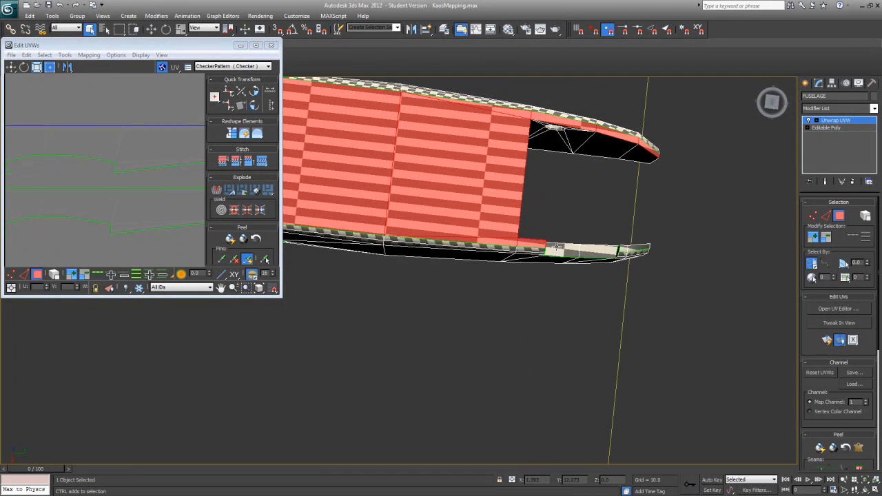
Step: Add the narrow top faces along the opposite side of the nose opening to the selection
alt+middle_drag(555, 247, 545, 323)
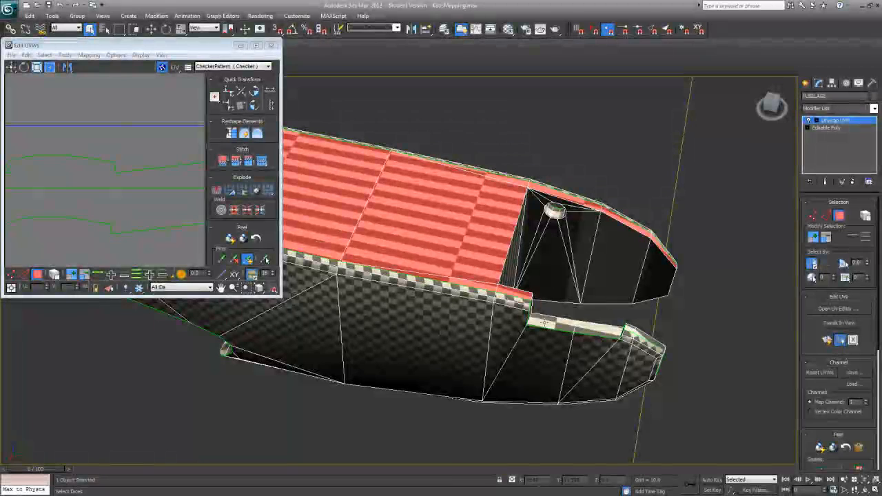
ctrl+click(544, 323)
ctrl+click(568, 324)
ctrl+click(586, 326)
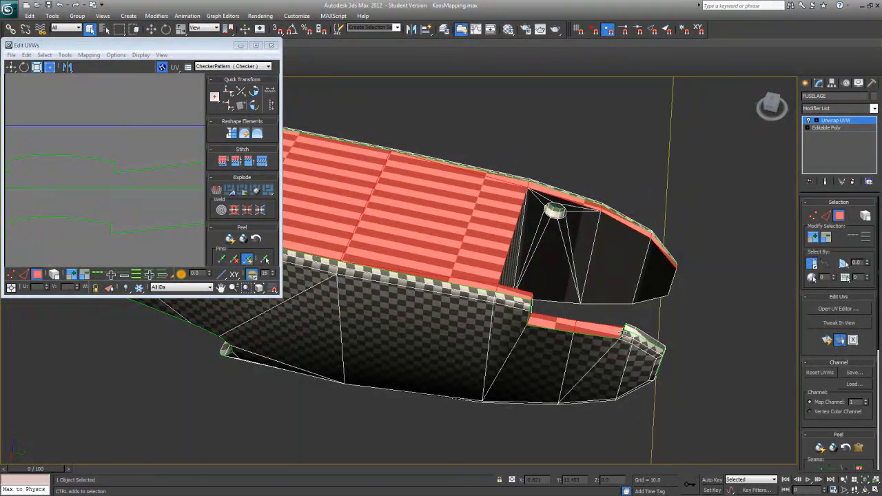
alt+middle_drag(630, 333, 642, 369)
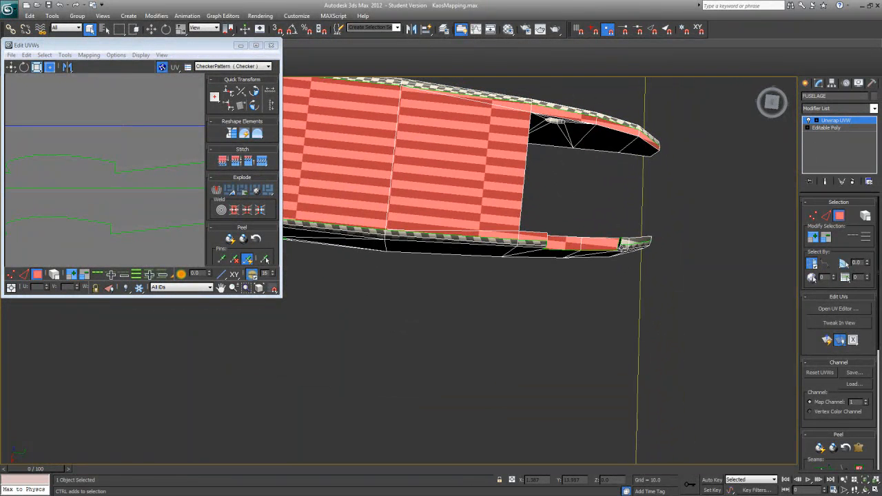
click(771, 104)
middle_drag(604, 195, 526, 321)
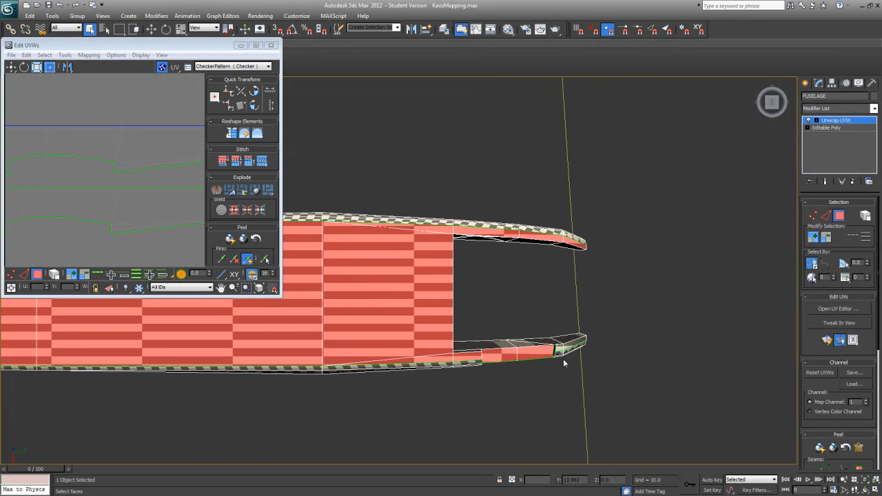
ctrl+click(563, 349)
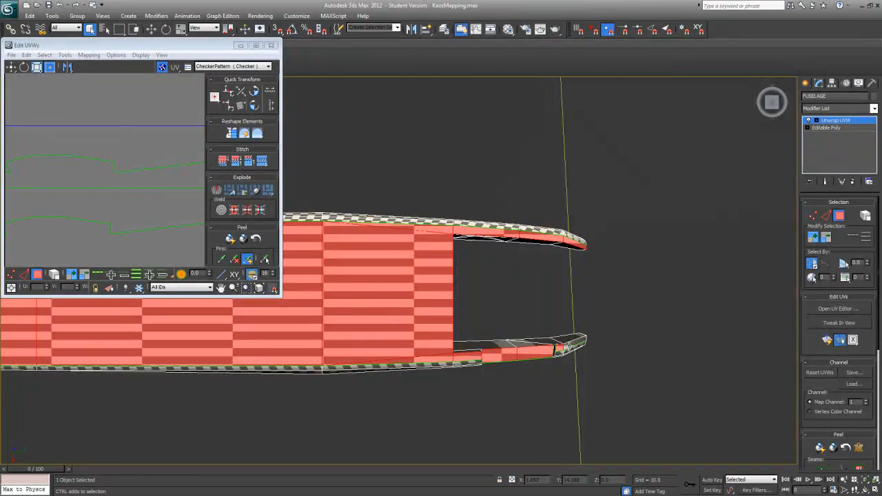
Step: Examine the selected top faces along the fuselage from the nose to the tail tip for missed polygons
middle_drag(432, 303, 751, 270)
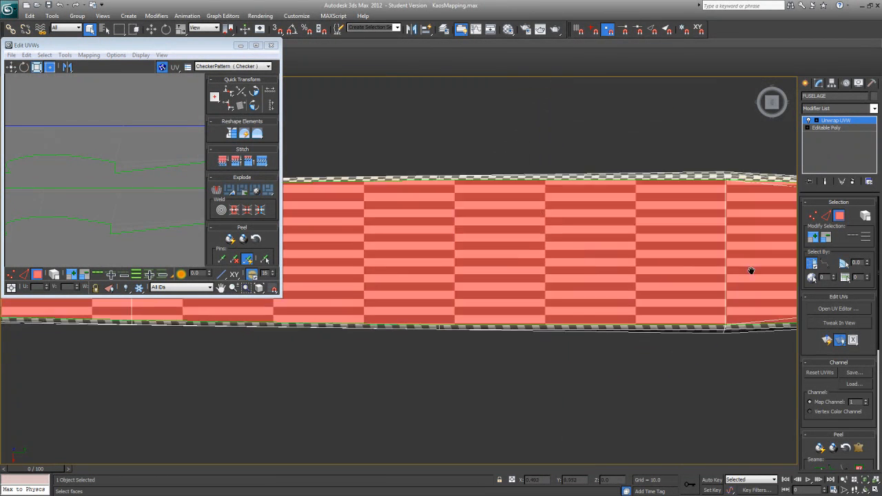
scroll(538, 322, down, 6)
middle_drag(428, 318, 655, 320)
scroll(654, 320, up, 5)
middle_drag(394, 269, 365, 290)
scroll(500, 317, up, 4)
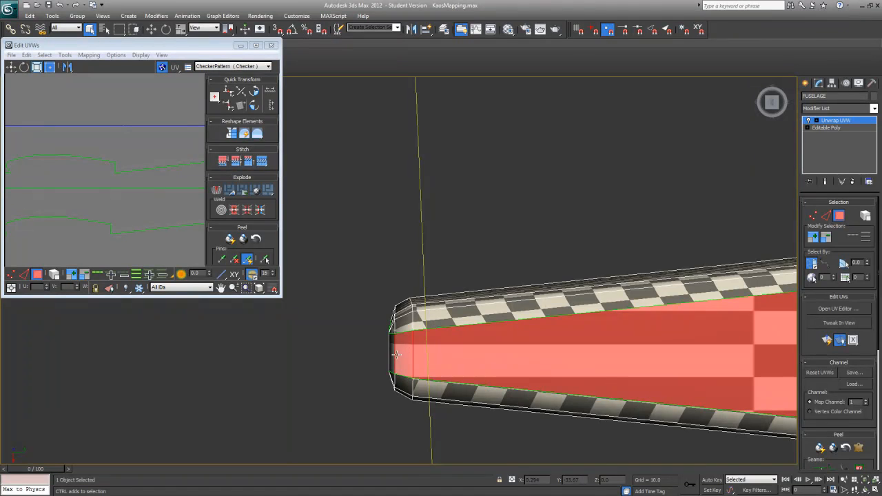
middle_drag(397, 355, 372, 312)
scroll(372, 311, down, 3)
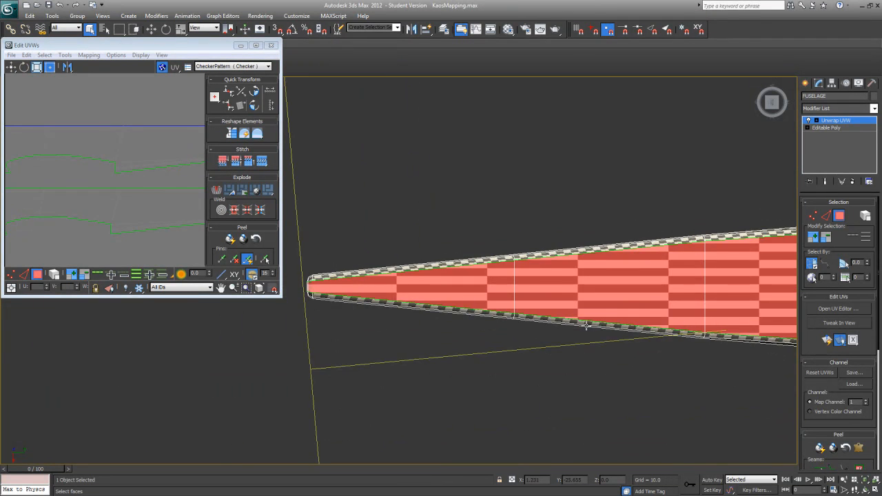
middle_drag(714, 320, 217, 368)
scroll(218, 368, down, 3)
middle_drag(630, 342, 254, 343)
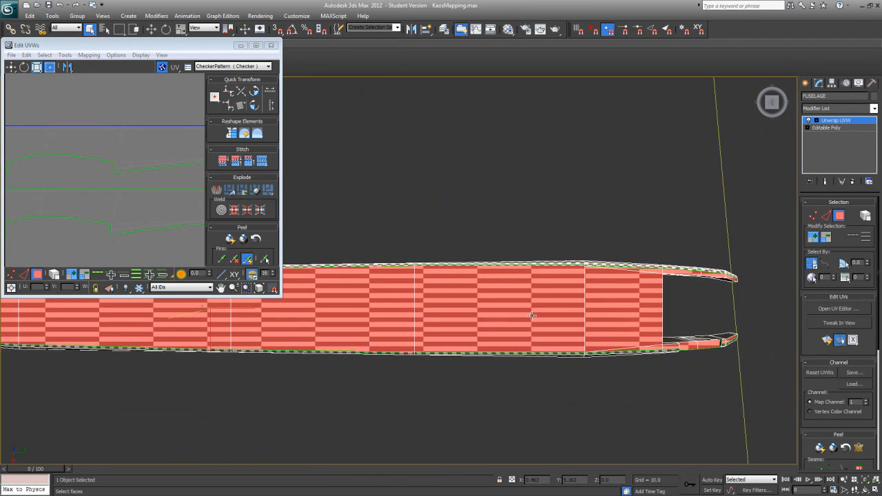
mouse_move(603, 300)
alt+middle_down()
mouse_move(577, 276)
mouse_move(583, 240)
mouse_move(586, 300)
alt+middle_up()
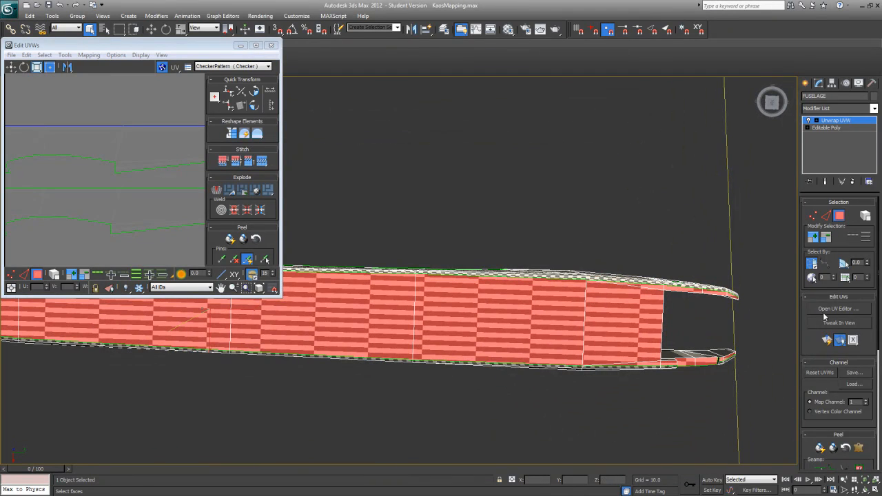
Step: Apply Quick Planar Map to the selected top faces and enlarge the UV editor to locate the new cluster
click(827, 339)
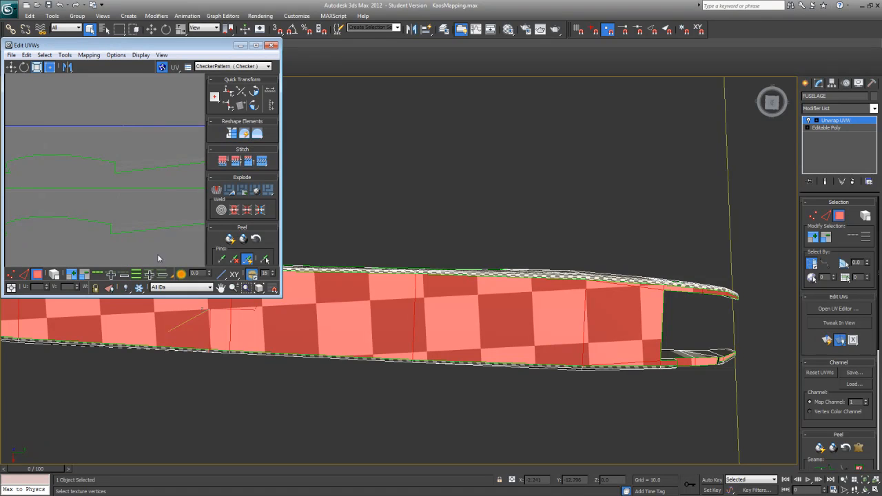
drag(278, 302, 591, 413)
middle_drag(267, 221, 421, 306)
mouse_move(226, 239)
middle_down()
mouse_move(334, 269)
mouse_move(318, 257)
middle_up()
scroll(331, 267, up, 4)
scroll(252, 227, down, 4)
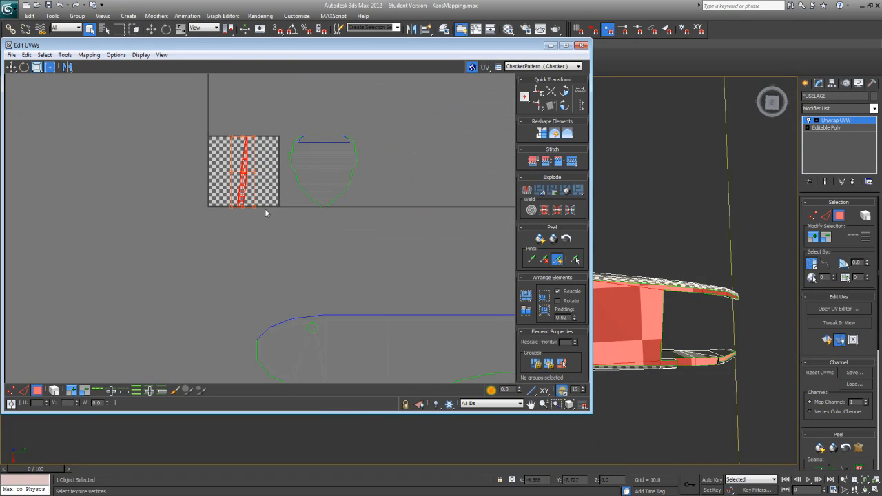
scroll(268, 221, down, 3)
Step: Rotate the new top cluster to horizontal and place it below the two fuselage side clusters
middle_drag(278, 237, 199, 211)
drag(202, 198, 262, 322)
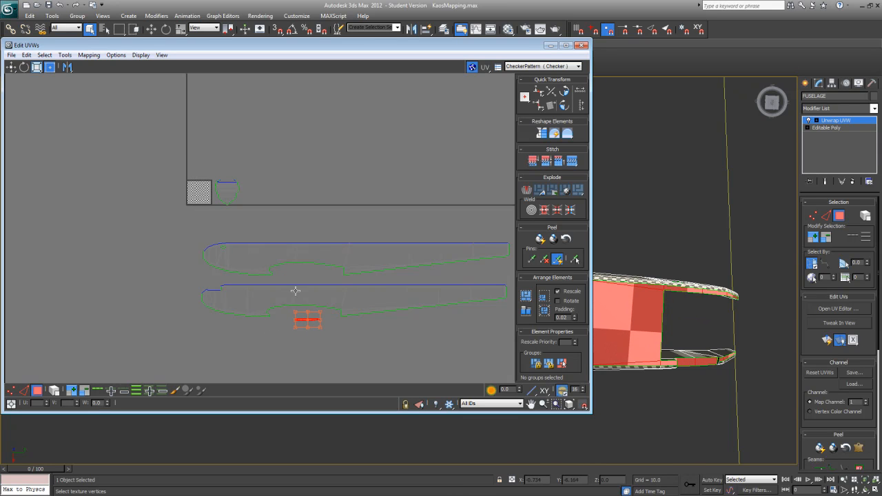
middle_drag(273, 294, 174, 311)
scroll(178, 305, down, 2)
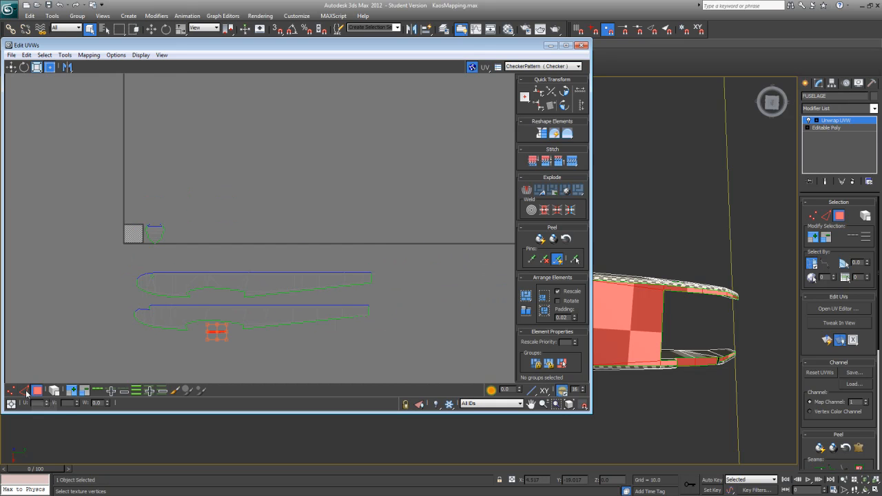
Step: Turn on Select By Element in the UV editor and try it on the fuselage's side and top clusters
click(51, 304)
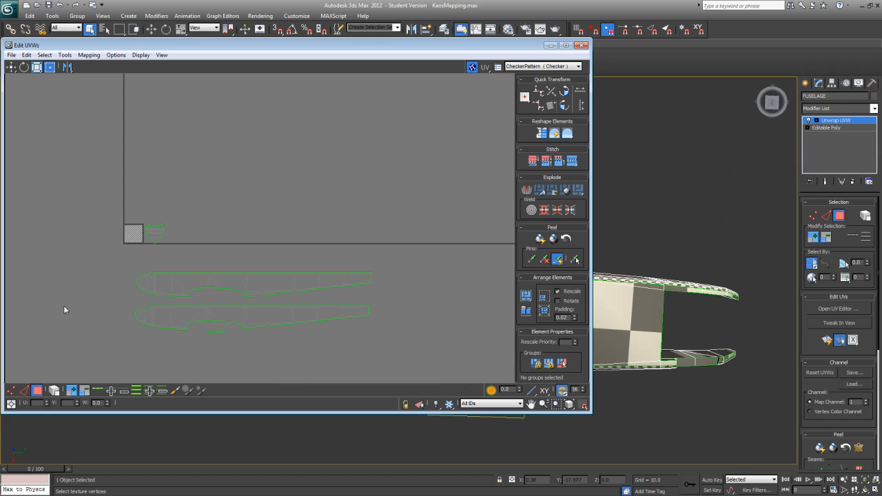
click(54, 391)
click(171, 312)
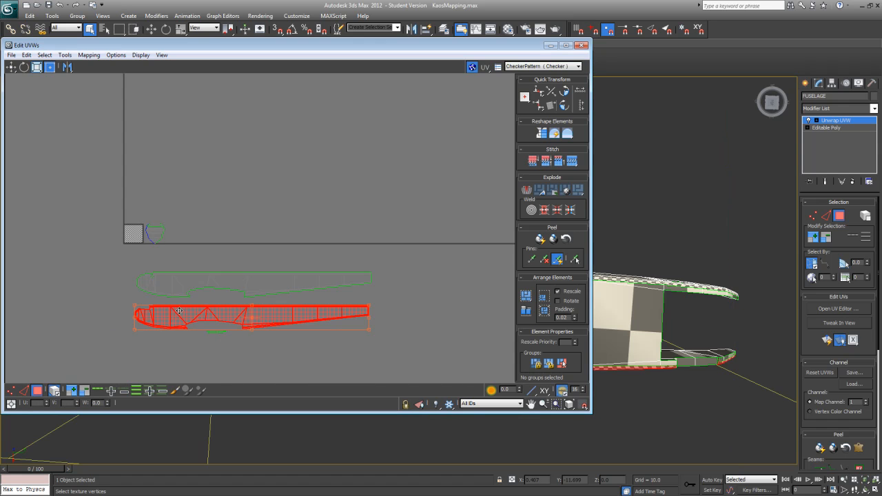
click(201, 292)
click(215, 333)
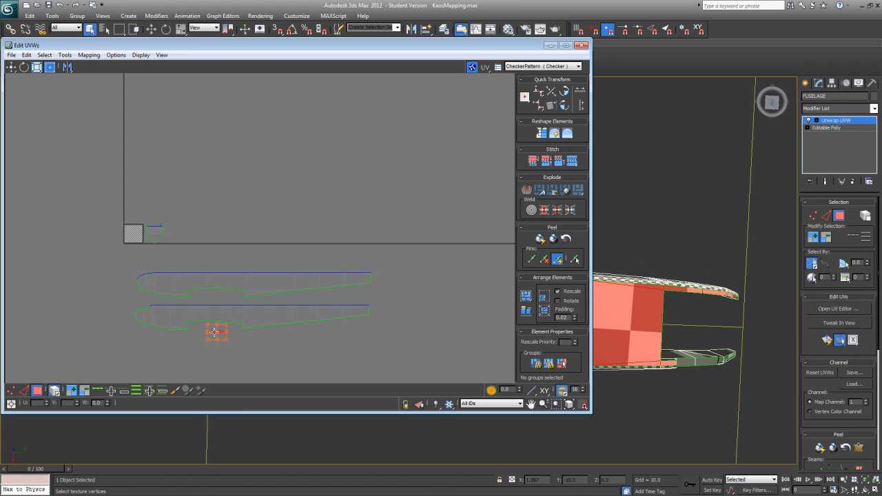
click(167, 291)
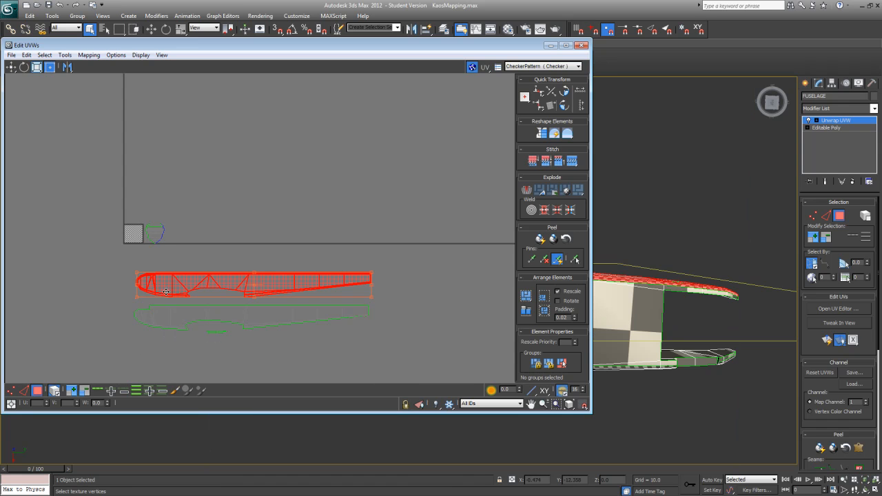
Step: Swap the order of the two fuselage side clusters and mirror the upper one vertically so their top edges face each other
click(245, 319)
drag(248, 319, 261, 234)
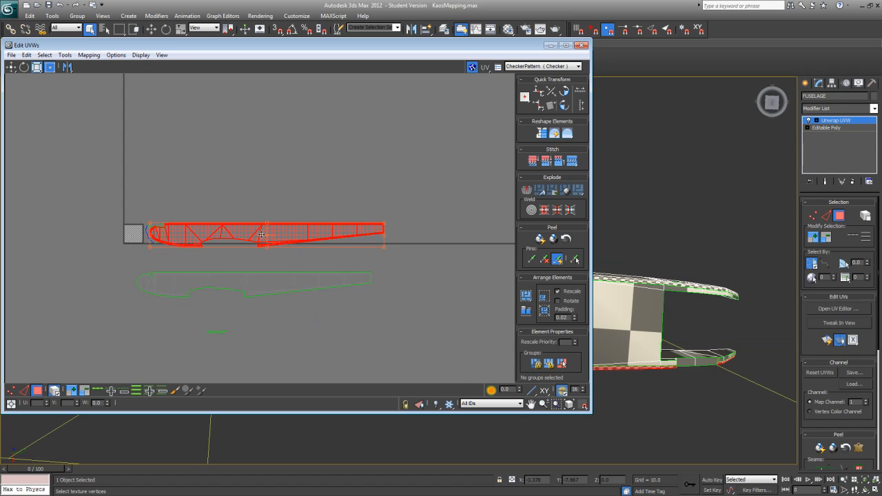
click(259, 292)
drag(259, 292, 256, 320)
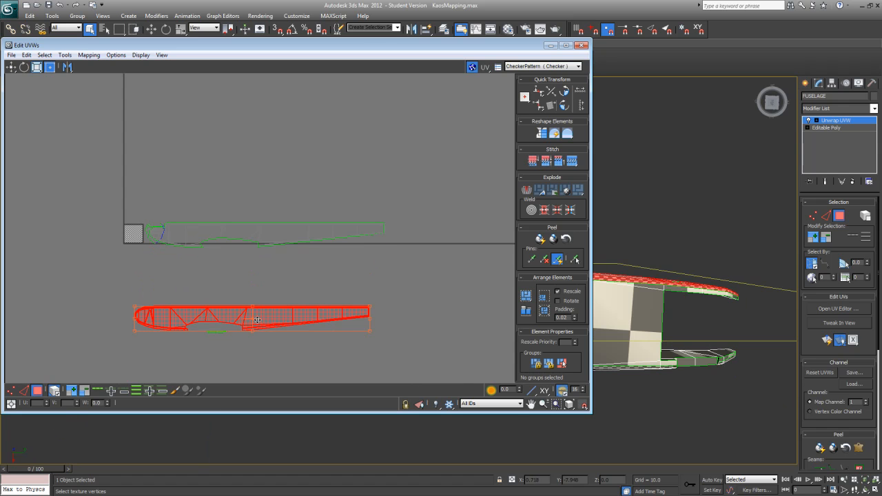
click(271, 239)
drag(271, 239, 256, 271)
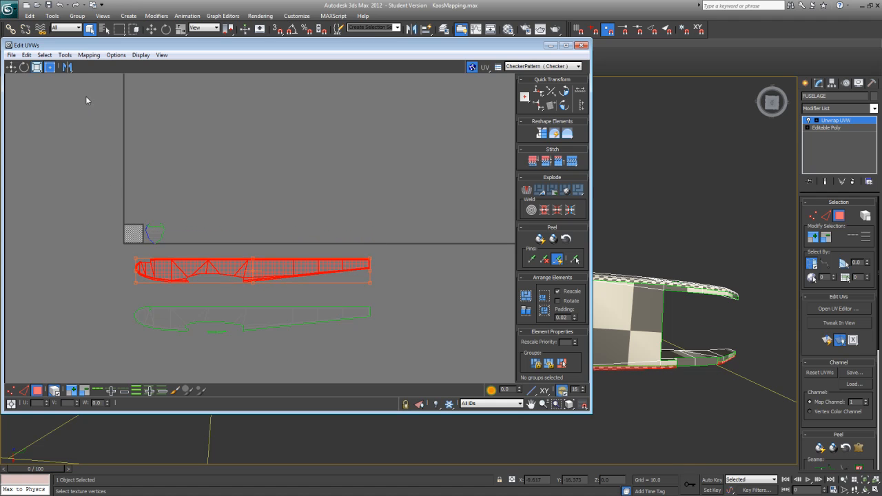
drag(67, 67, 67, 82)
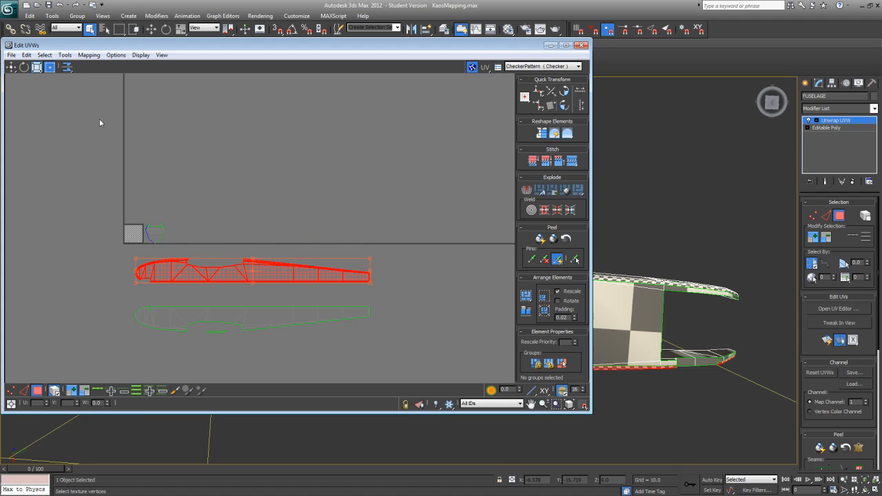
drag(257, 270, 258, 267)
Step: Scale the top cluster up to nearly the sides' length and place it in the gap between them
click(212, 336)
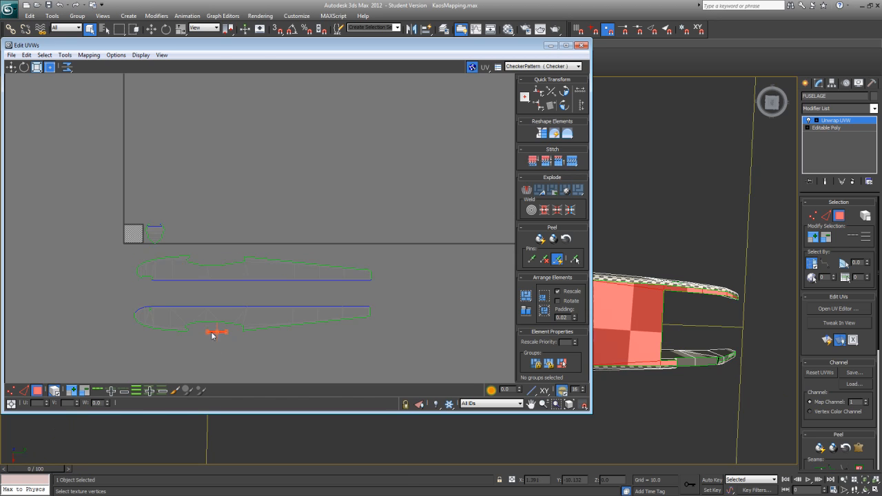
drag(217, 336, 220, 304)
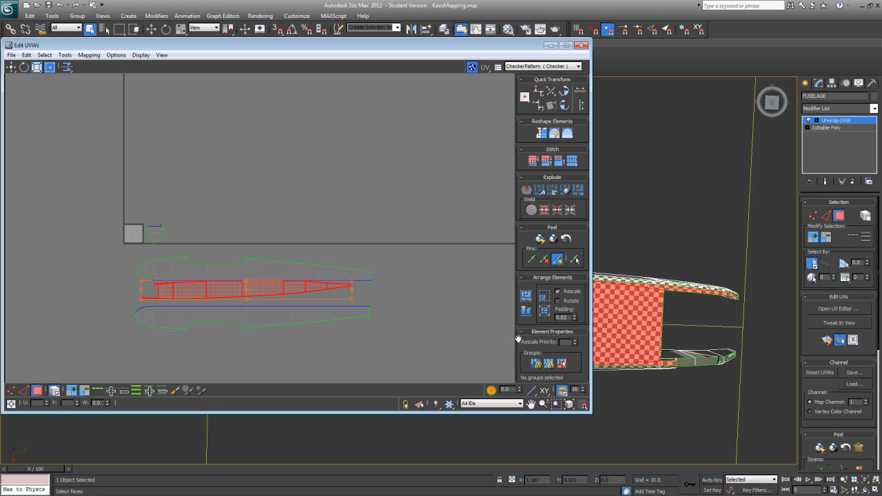
Step: Turn off Select By Element and add the missed top faces at the nose tip to the selection
alt+middle_drag(692, 354, 622, 246)
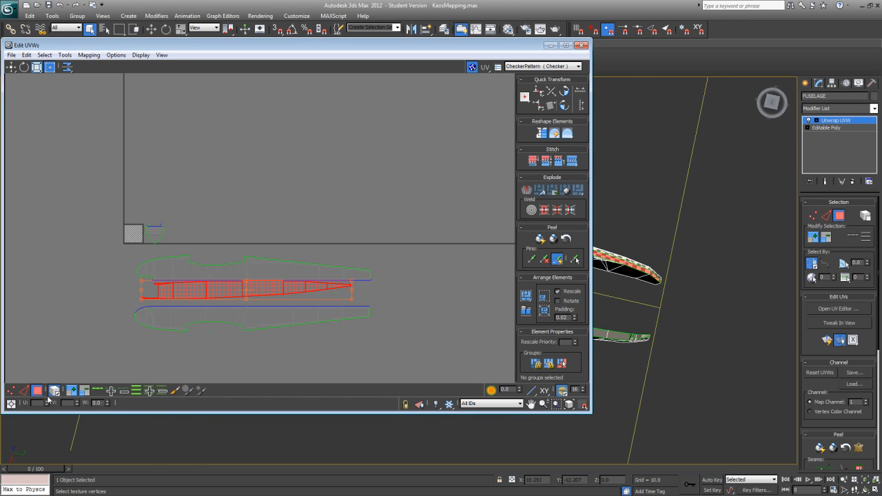
middle_drag(685, 386, 627, 358)
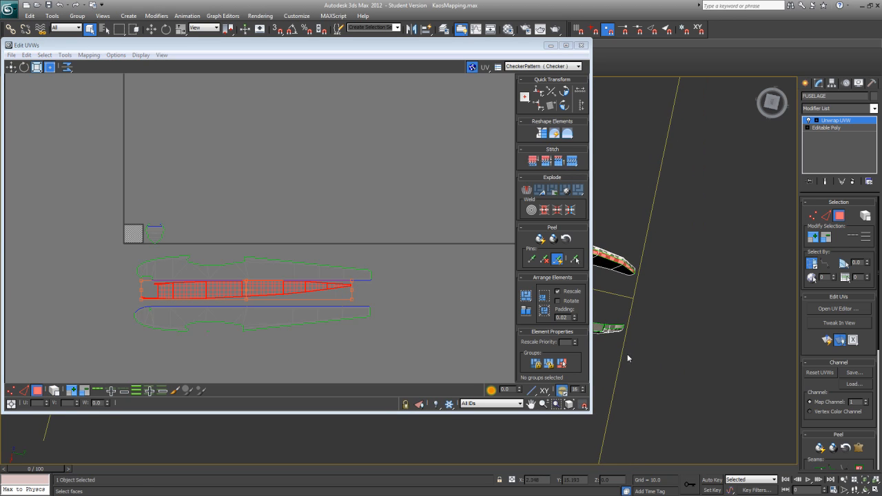
ctrl+click(606, 328)
ctrl+click(612, 327)
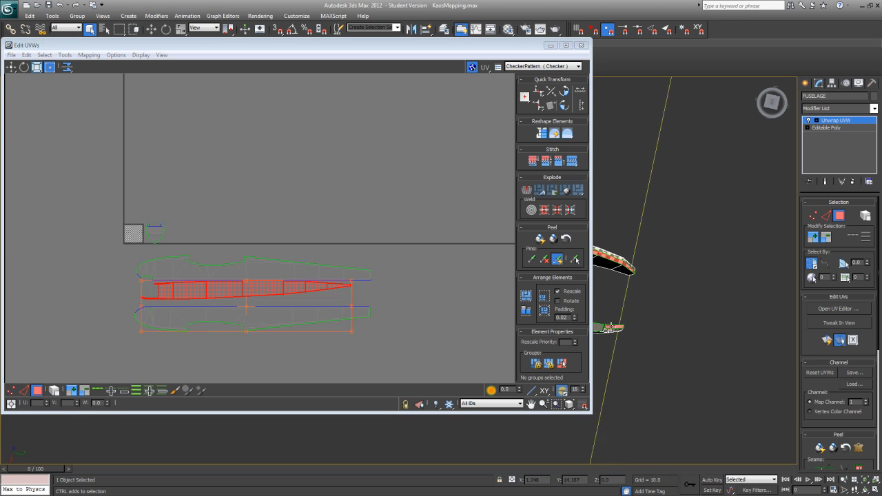
Step: Apply Quick Planar Map to the extended top selection and move the new cluster between the two side clusters
alt+middle_drag(635, 349, 640, 330)
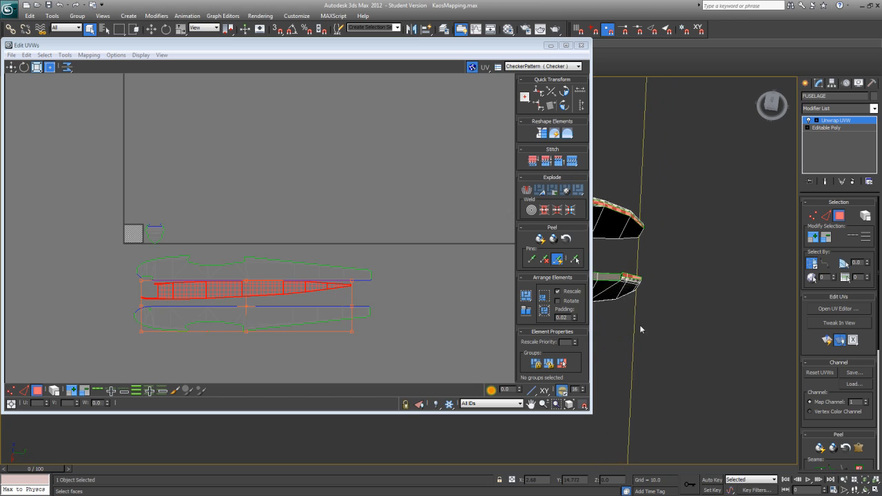
click(827, 340)
drag(136, 238, 190, 314)
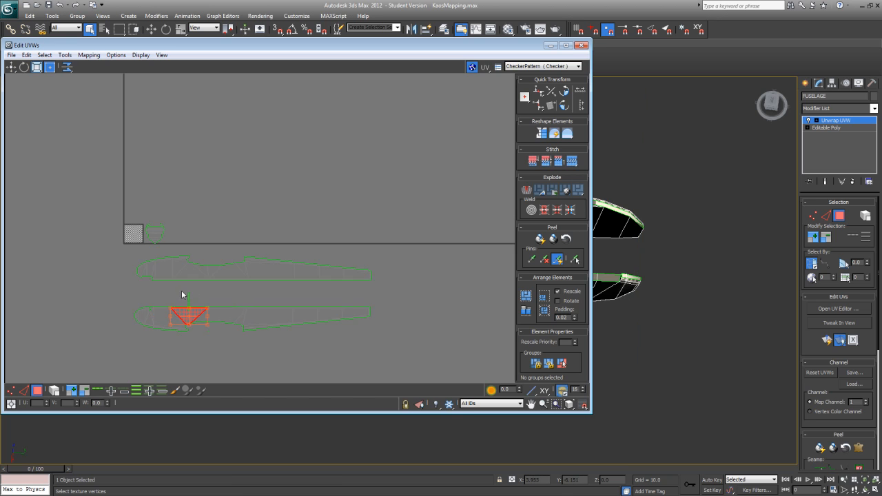
click(190, 303)
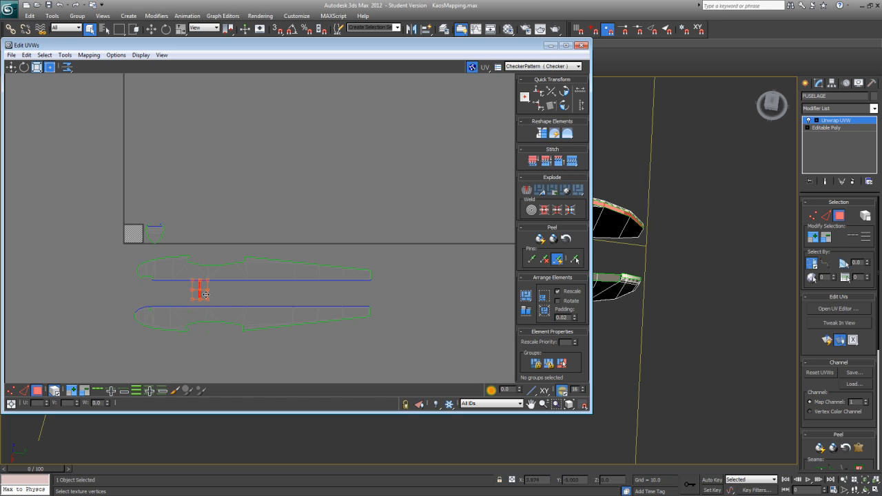
scroll(238, 286, up, 3)
scroll(299, 274, up, 1)
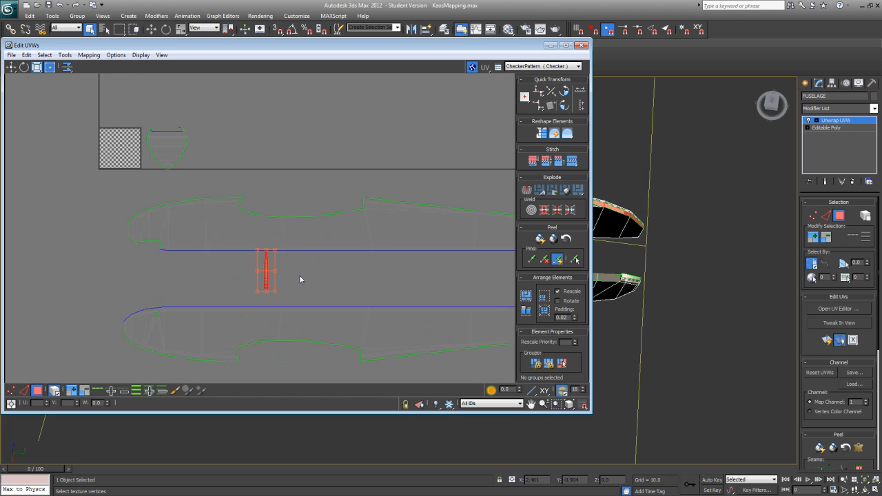
Step: Undo the latest mapping, placement and scaling edits on the fuselage's top cluster, back to its small horizontal form
scroll(299, 275, up, 4)
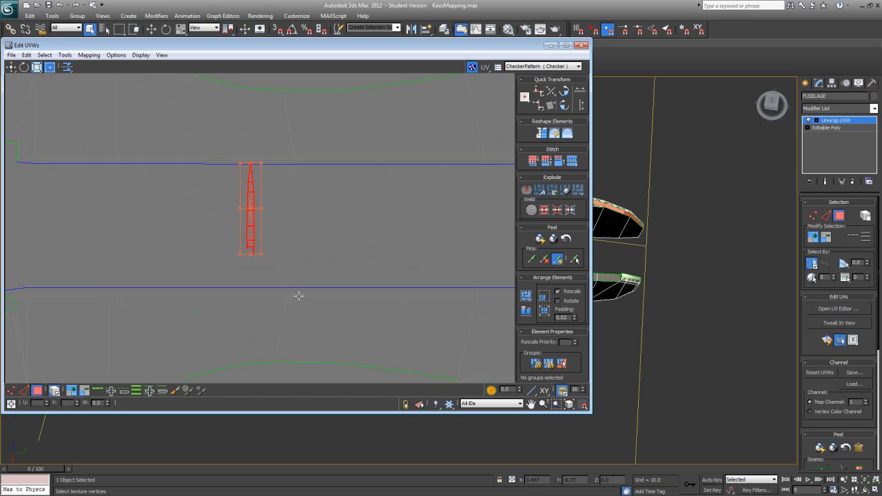
key(ctrl+z)
middle_drag(299, 296, 308, 148)
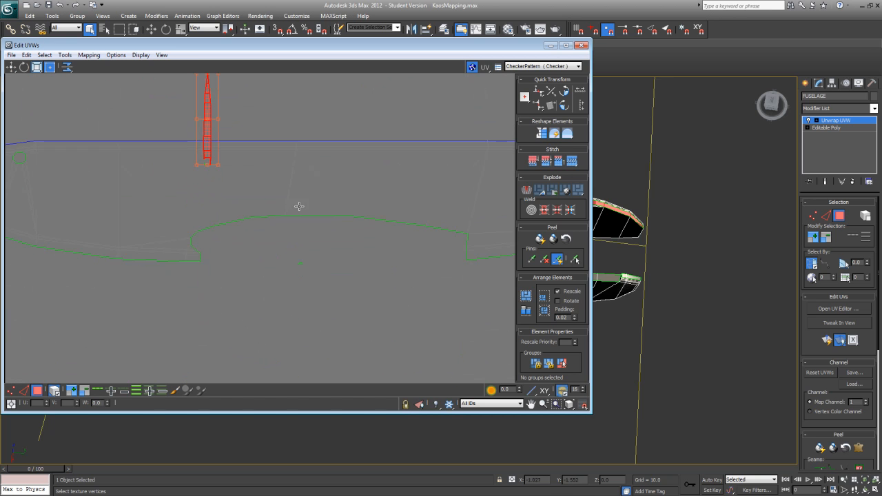
drag(288, 290, 323, 242)
key(ctrl+z)
key(ctrl+z)
key(ctrl+z)
key(ctrl+z)
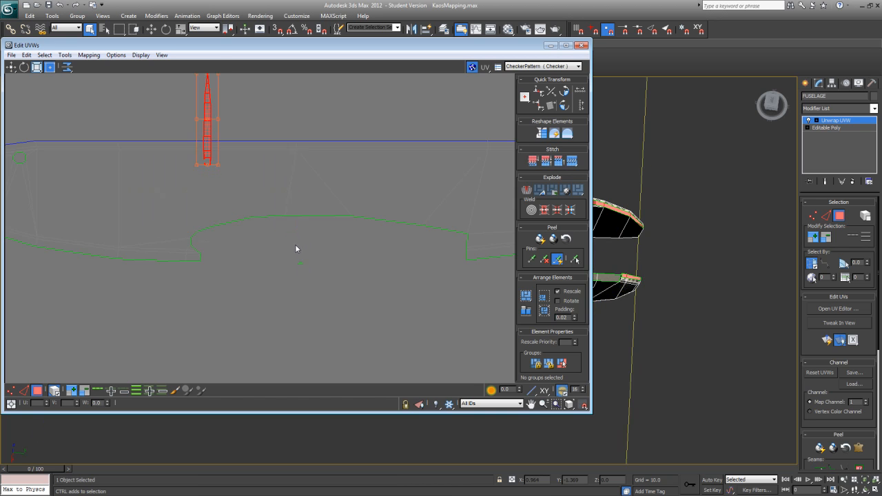
key(ctrl+z)
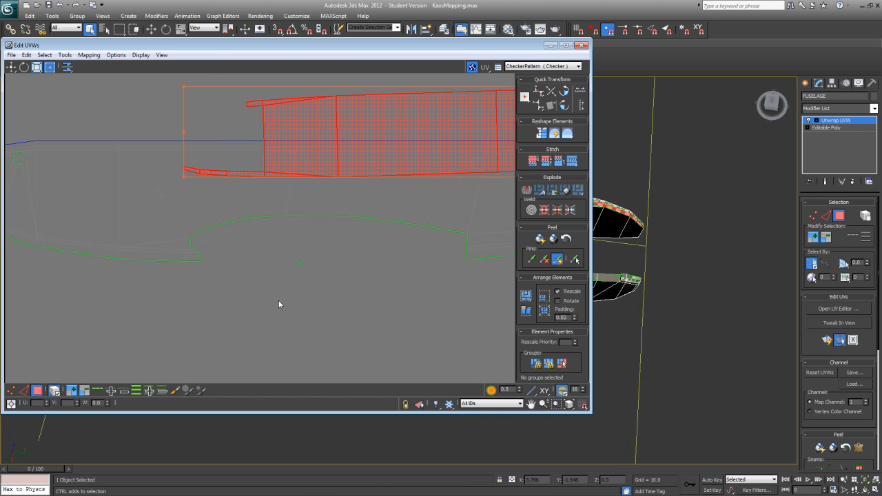
key(ctrl+z)
key(ctrl+z)
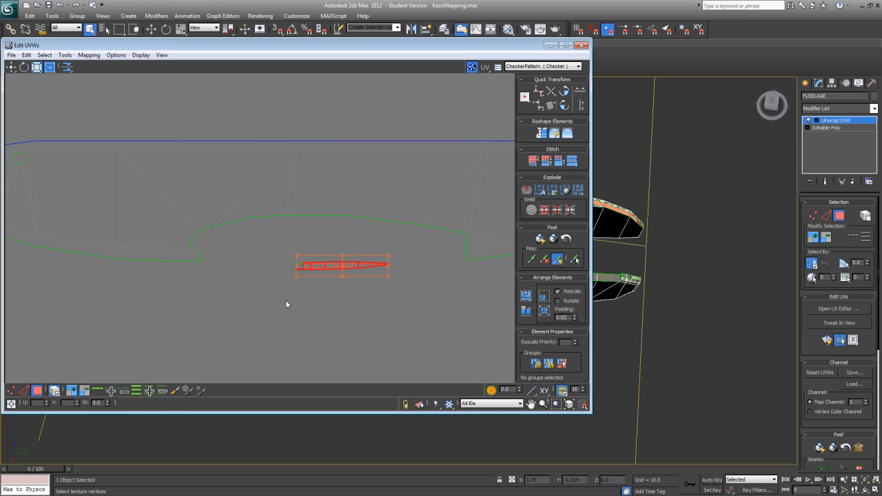
Step: Scale the top cluster up to roughly the side clusters' length and place it in the gap between them
drag(285, 301, 404, 247)
middle_drag(361, 325, 307, 328)
scroll(318, 314, down, 3)
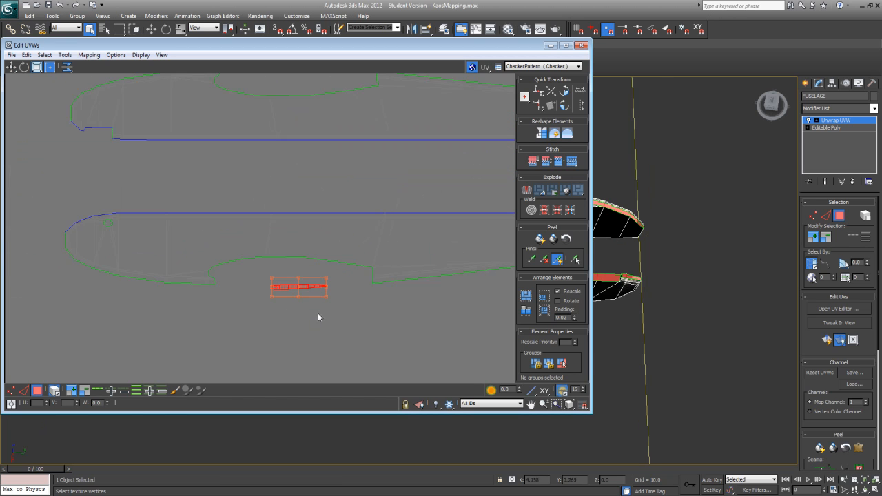
drag(307, 292, 181, 215)
scroll(138, 214, down, 4)
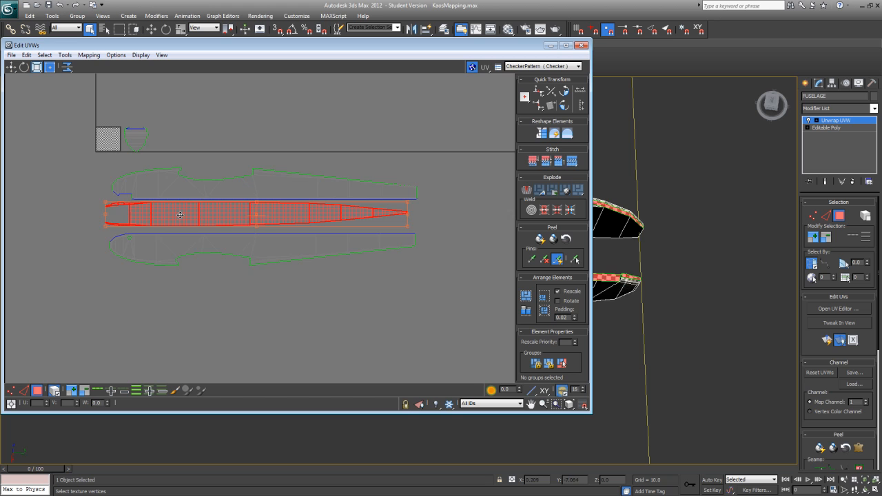
drag(408, 225, 411, 227)
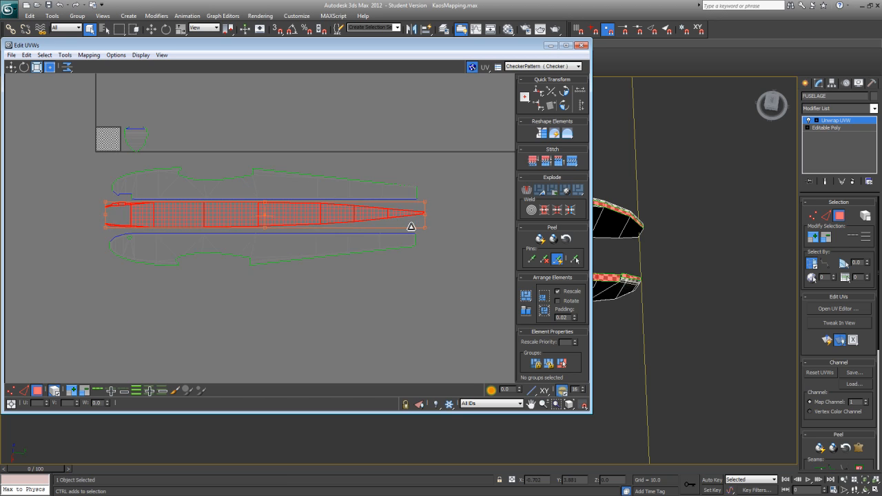
drag(305, 217, 305, 221)
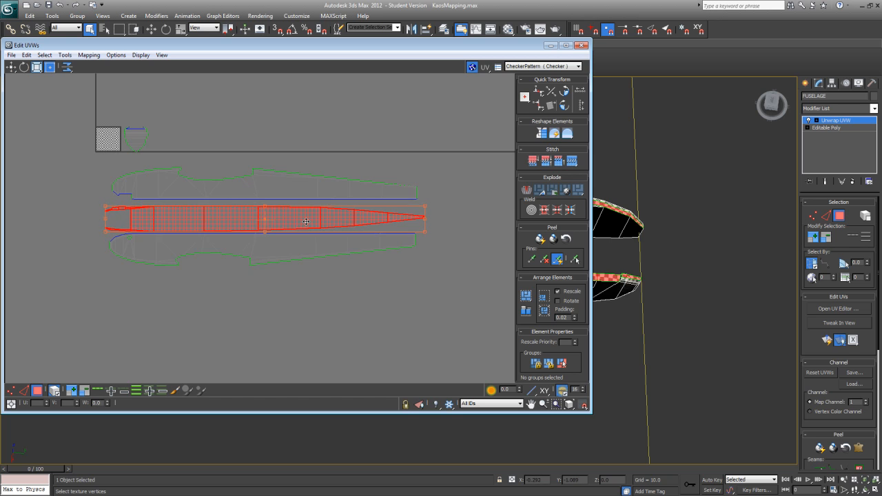
Step: Fine-tune the top cluster's position and scale so its nose and tail ends line up with the lower side cluster
scroll(304, 234, up, 3)
middle_drag(297, 244, 448, 257)
drag(287, 226, 294, 229)
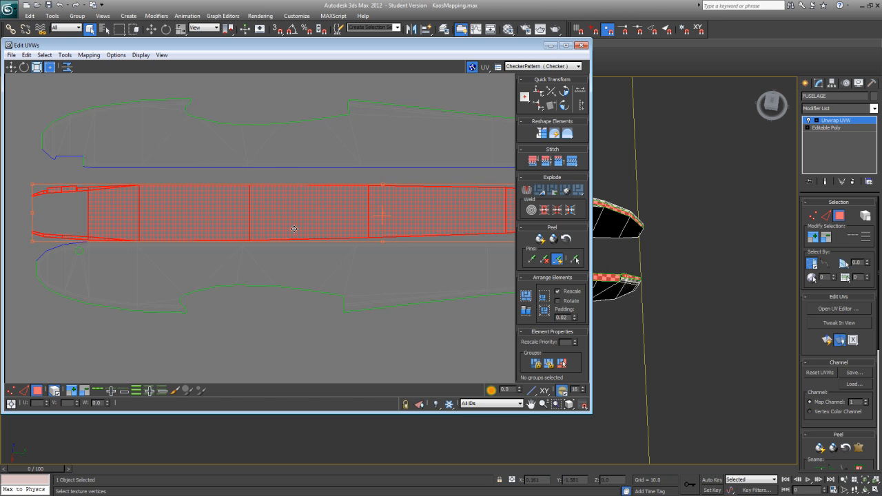
middle_drag(312, 284, 82, 280)
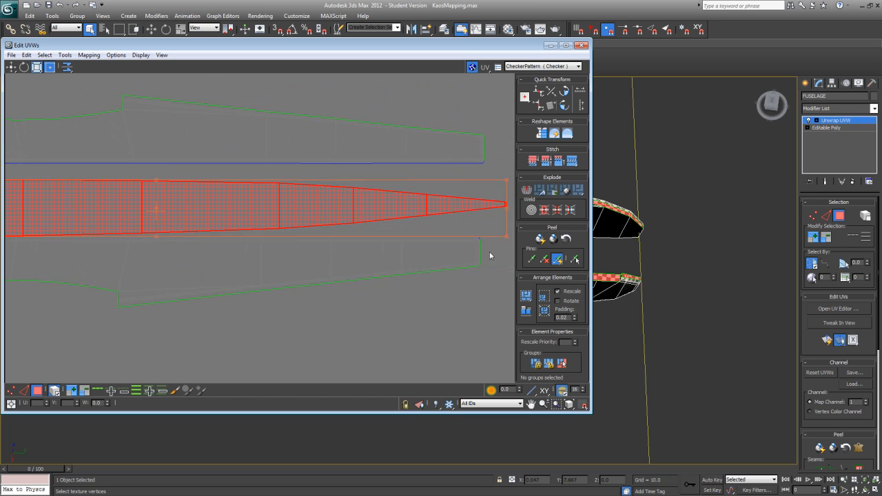
drag(506, 235, 481, 233)
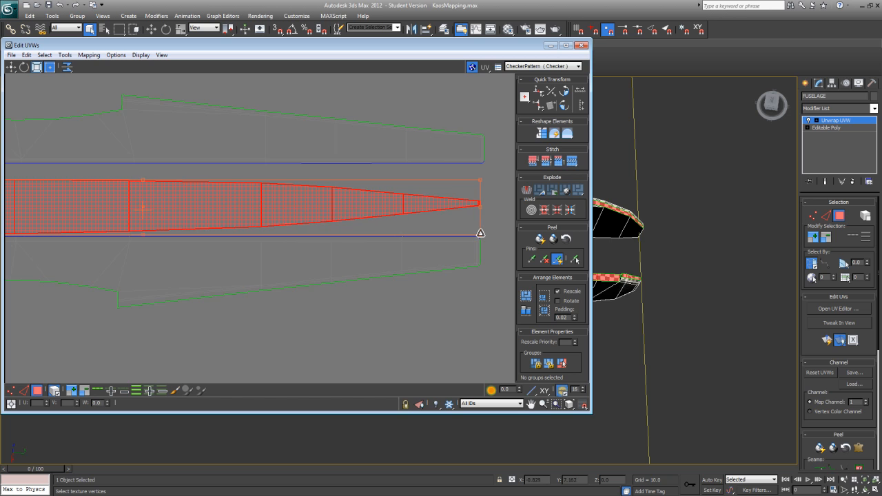
scroll(467, 235, down, 3)
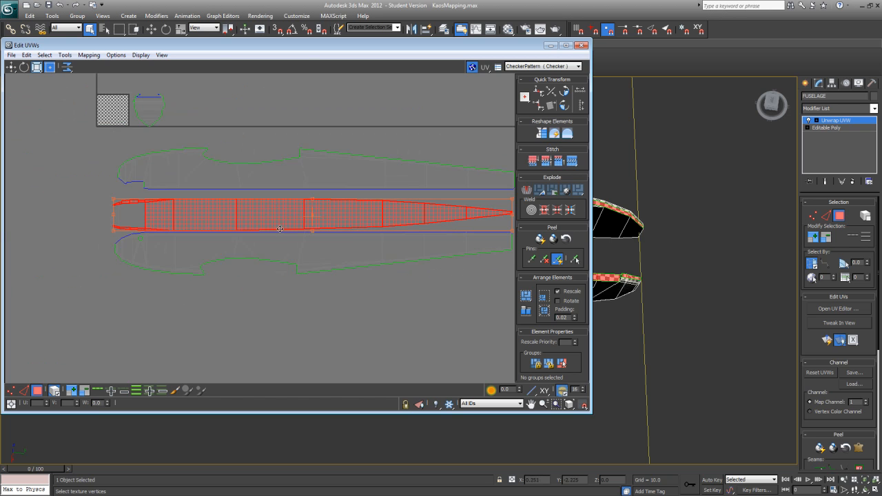
middle_drag(280, 229, 245, 228)
Step: Move the upper side cluster down until its straight edge sits just above the top cluster
click(200, 171)
drag(201, 172, 201, 180)
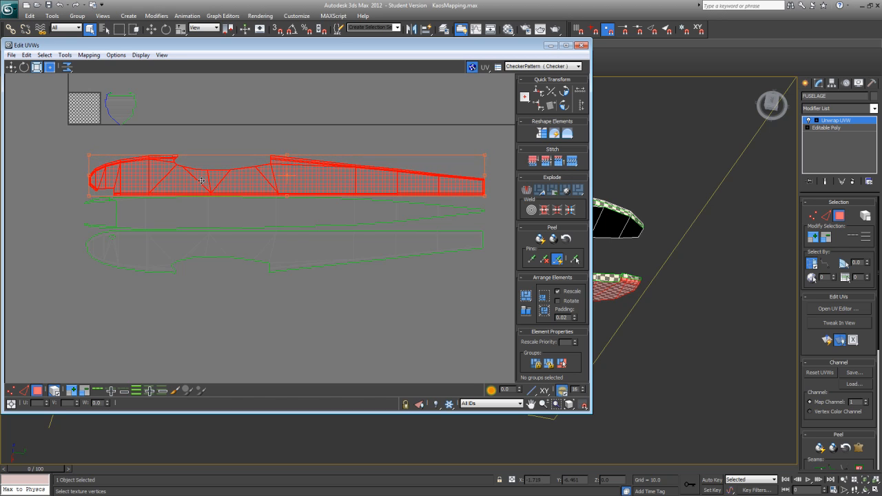
scroll(173, 295, down, 4)
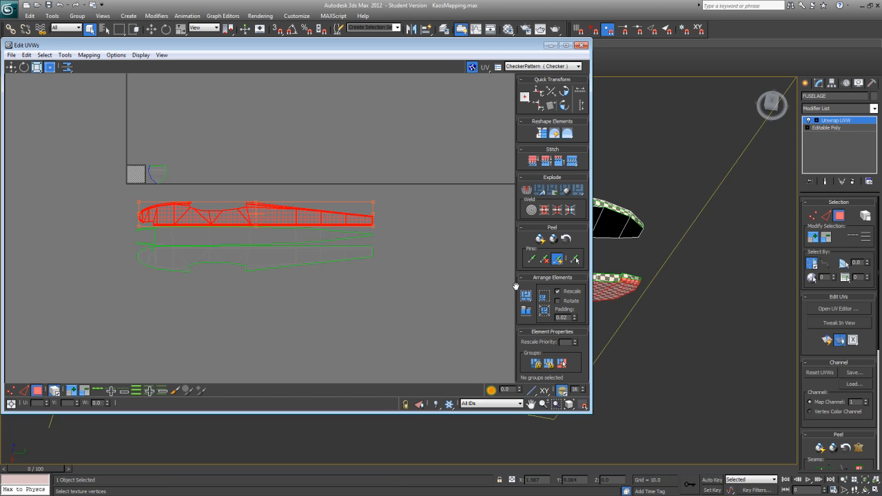
Step: Shrink the UV editor window and select the fuselage's underside faces from the tail forward to about mid-length
middle_drag(665, 326, 681, 327)
scroll(692, 352, down, 3)
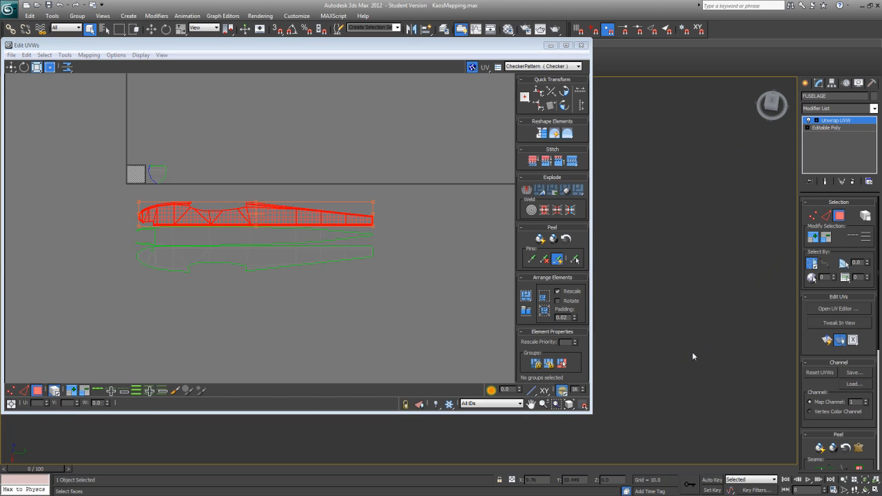
drag(591, 412, 261, 271)
alt+middle_drag(477, 292, 605, 274)
scroll(604, 275, up, 4)
click(346, 244)
scroll(342, 322, up, 3)
ctrl+click(320, 276)
middle_drag(739, 275, 434, 310)
ctrl+click(434, 310)
ctrl+click(676, 286)
scroll(574, 372, down, 4)
middle_drag(574, 374, 396, 376)
ctrl+click(458, 279)
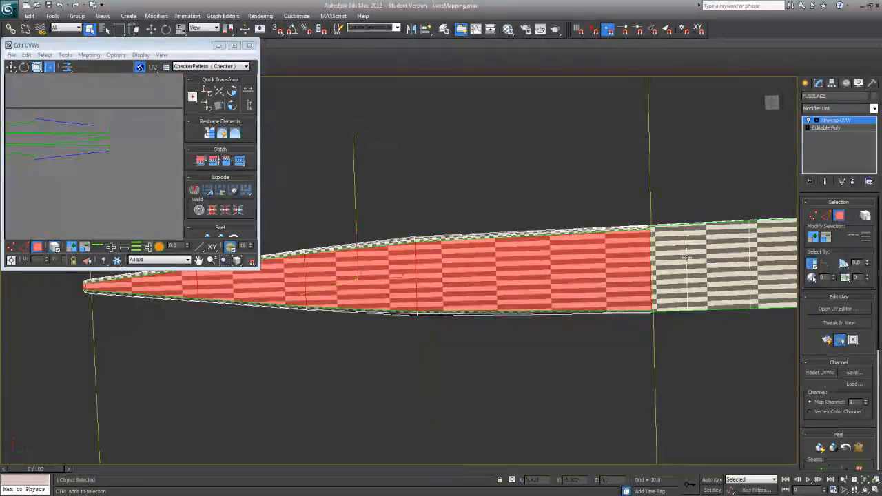
Step: Add the remaining underside faces to the selection, through the wing saddle up to the nose opening
ctrl+click(679, 260)
ctrl+click(701, 260)
alt+middle_drag(701, 260, 579, 283)
ctrl+click(578, 283)
ctrl+click(628, 274)
ctrl+click(659, 273)
mouse_move(659, 273)
alt+middle_down()
mouse_move(628, 289)
mouse_move(654, 280)
alt+middle_up()
ctrl+click(685, 310)
ctrl+click(703, 311)
ctrl+click(718, 304)
middle_drag(718, 304, 606, 311)
ctrl+click(606, 311)
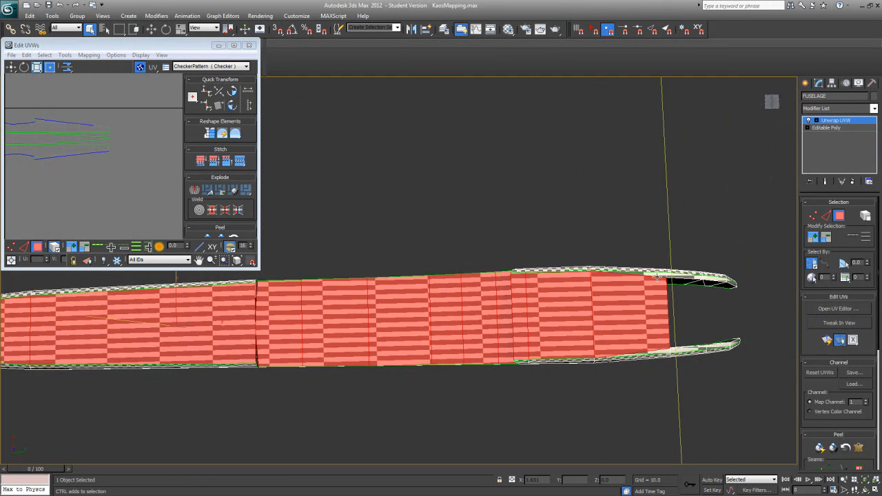
Step: Add the narrow faces along both nose rails to the underside selection and check it from the fuselage's sides
ctrl+click(680, 347)
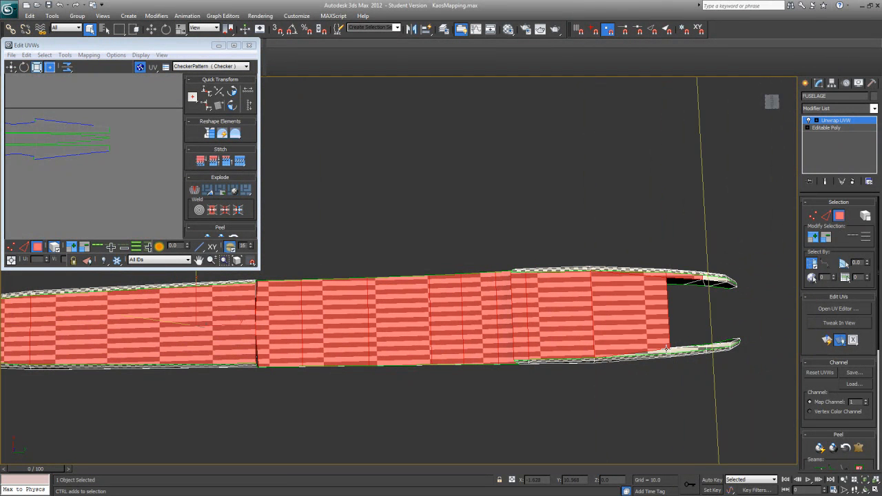
ctrl+click(679, 351)
ctrl+click(735, 342)
ctrl+click(730, 284)
scroll(688, 363, down, 5)
alt+middle_drag(688, 362, 569, 466)
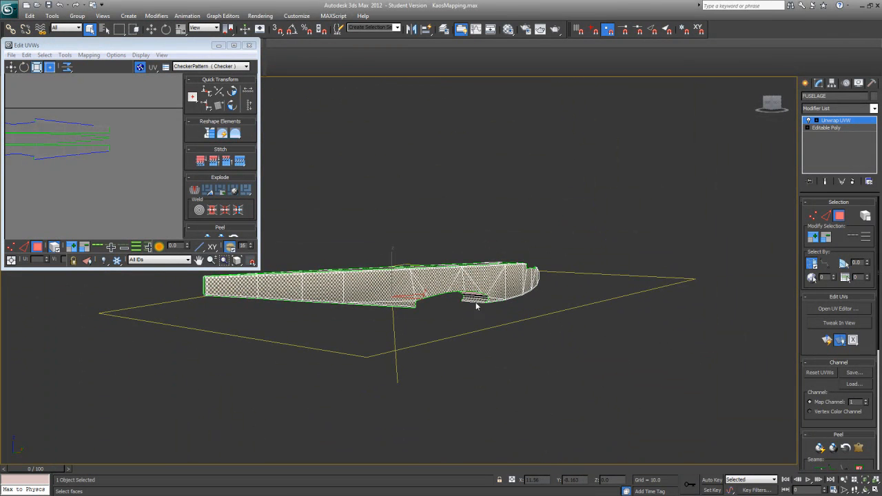
alt+middle_drag(476, 302, 337, 333)
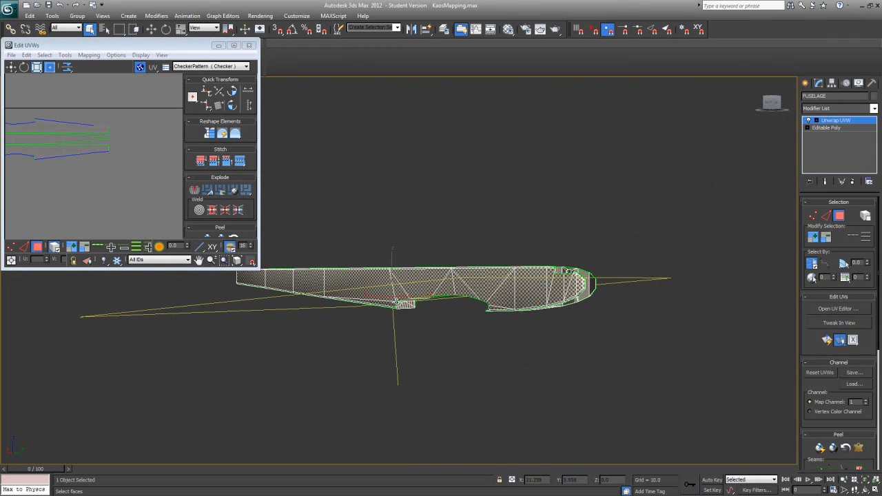
alt+middle_drag(393, 348, 426, 256)
Step: Apply Quick Planar Map to the underside faces, move the new cluster below the sides and rotate it 90 degrees
click(825, 341)
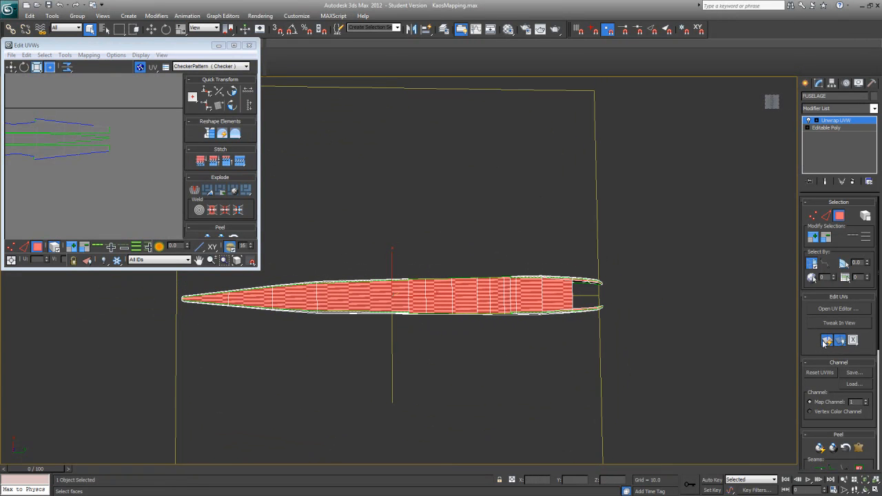
drag(259, 268, 626, 429)
middle_drag(303, 301, 181, 291)
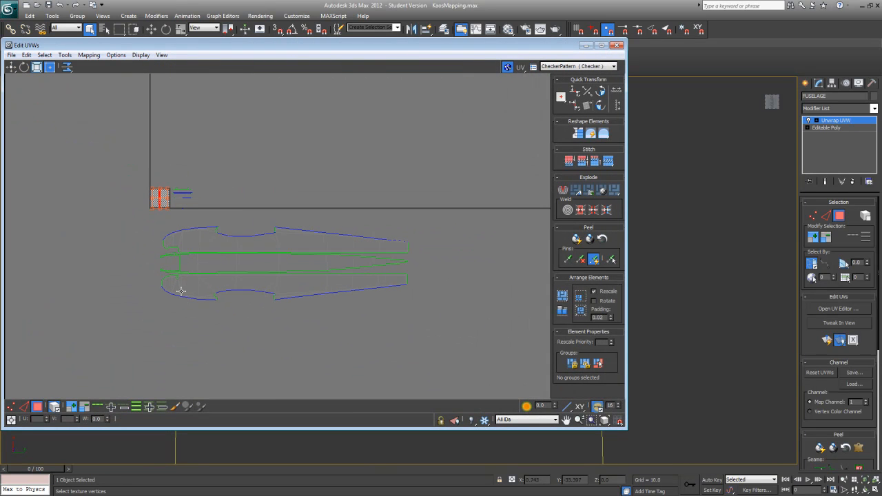
drag(162, 201, 240, 348)
scroll(339, 246, up, 5)
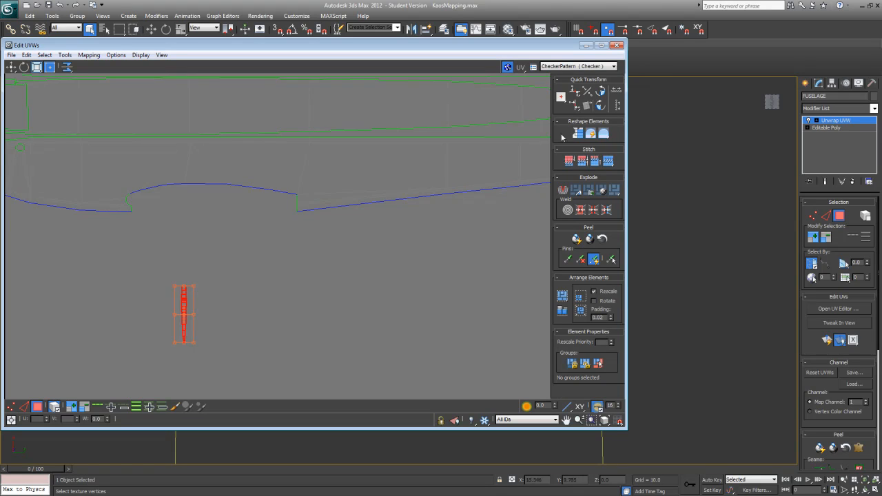
click(602, 92)
middle_drag(137, 339, 214, 350)
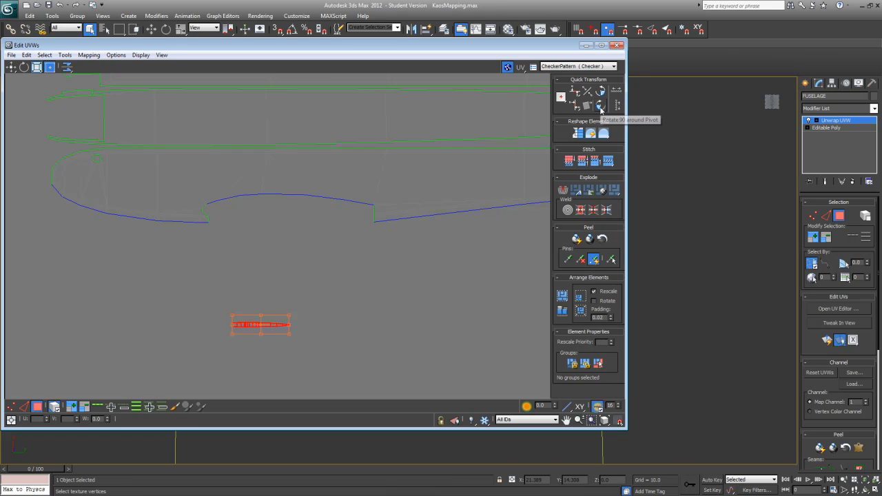
Step: Scale the underside cluster up to the side clusters' length and place it directly beneath the lower side
middle_drag(335, 336, 350, 328)
middle_drag(268, 320, 237, 344)
drag(251, 342, 141, 263)
middle_drag(179, 283, 240, 308)
drag(223, 299, 325, 345)
middle_drag(324, 344, 251, 331)
scroll(251, 331, down, 2)
drag(309, 290, 261, 247)
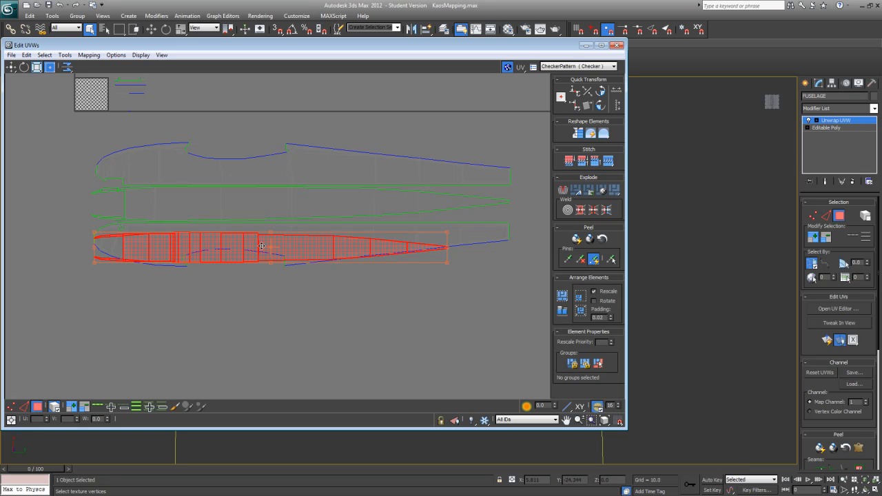
drag(447, 270, 454, 269)
drag(322, 257, 320, 292)
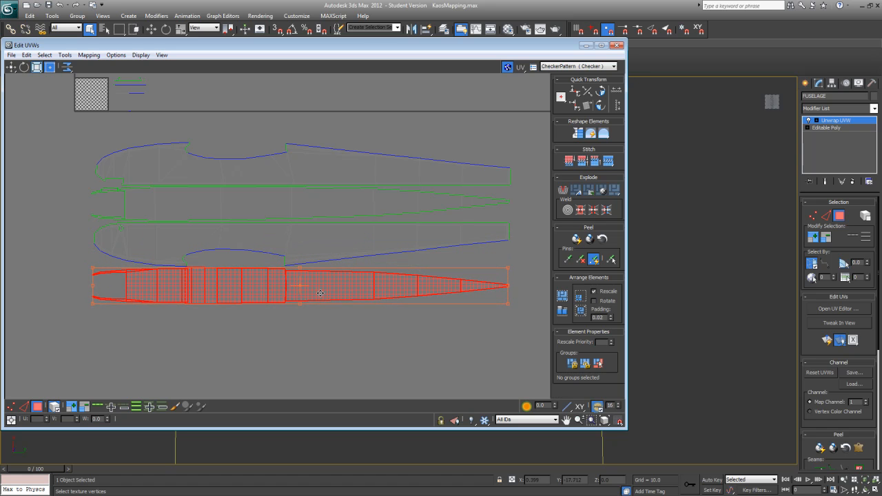
drag(320, 292, 320, 293)
Step: Select the wing saddle section of the underside and move it out of the row, above the side clusters
scroll(279, 331, down, 3)
click(281, 330)
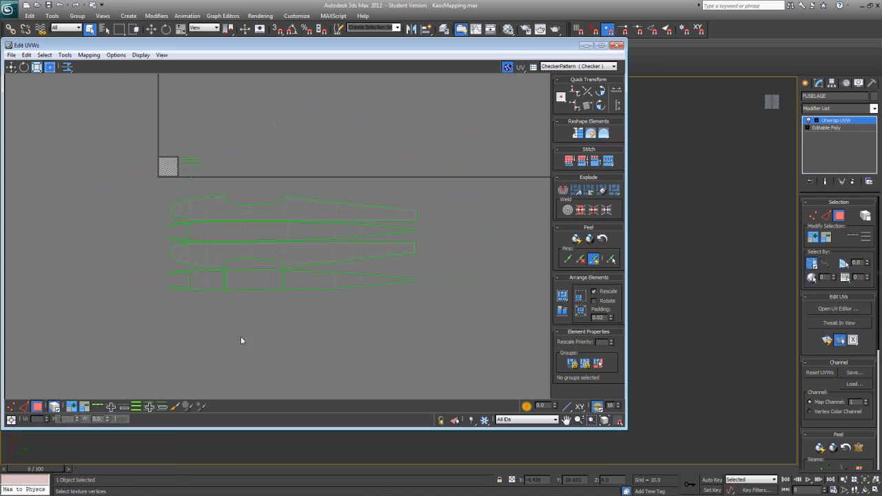
click(253, 282)
drag(253, 283, 325, 158)
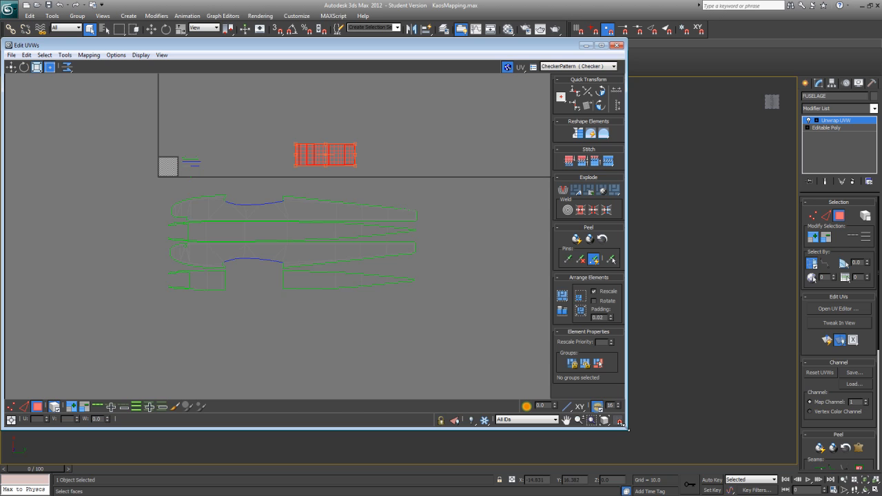
Step: Shrink the UV editor window and select the strip of faces on the belly lip at the front of the wing cutout
drag(628, 430, 335, 377)
alt+middle_drag(472, 354, 516, 355)
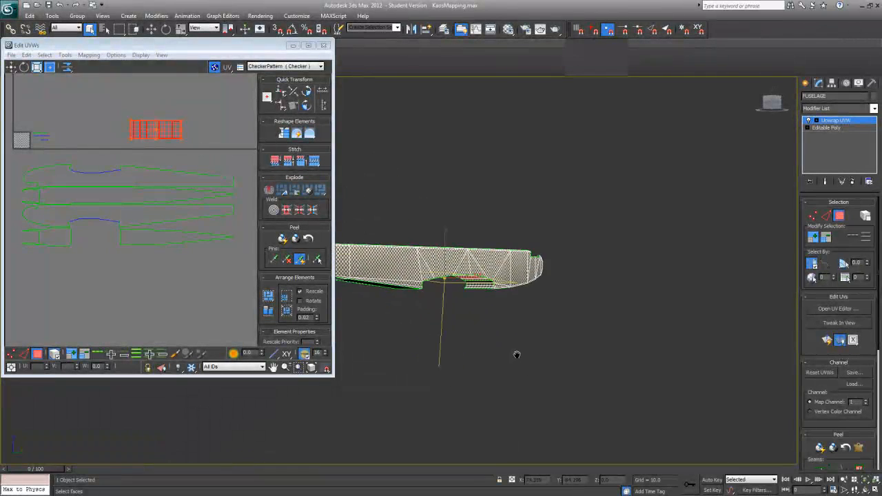
scroll(606, 392, up, 5)
alt+middle_drag(606, 392, 465, 351)
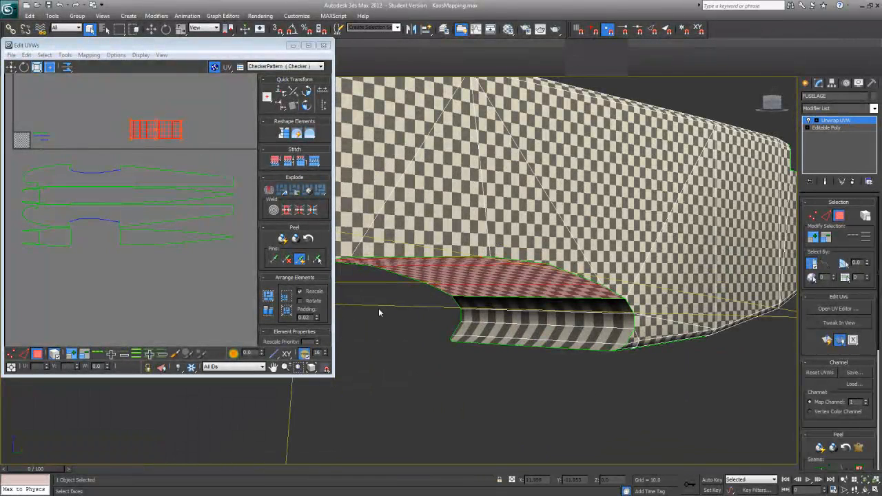
click(501, 306)
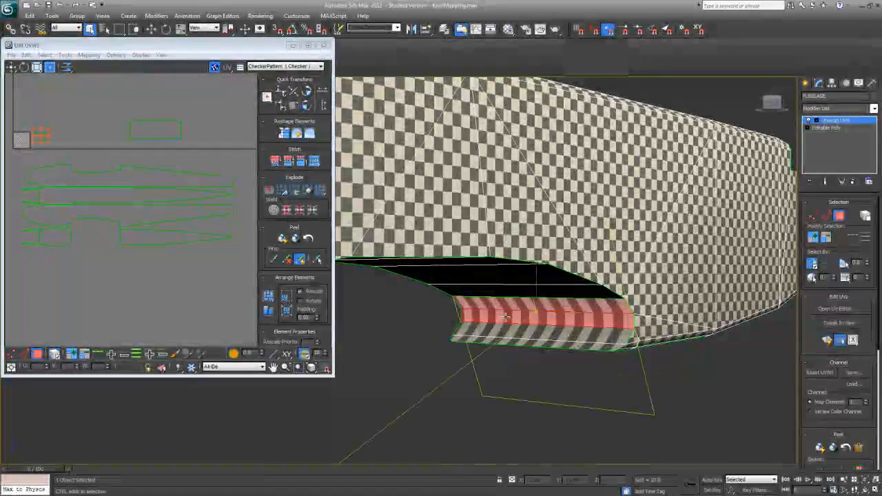
alt+middle_drag(469, 357, 561, 347)
scroll(561, 347, up, 5)
alt+middle_drag(535, 315, 582, 348)
Step: Apply Quick Planar Map to the selected belly lip faces at the front of the wing cutout
click(827, 341)
middle_drag(24, 224, 150, 279)
scroll(150, 279, up, 3)
scroll(150, 278, up, 1)
middle_drag(150, 150, 124, 289)
scroll(125, 284, up, 3)
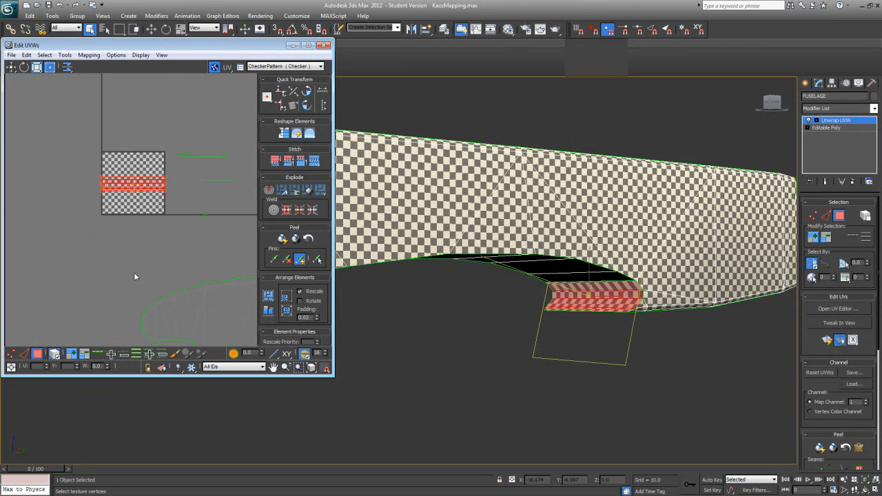
scroll(112, 274, up, 1)
middle_drag(127, 161, 128, 264)
scroll(113, 275, up, 2)
scroll(113, 268, down, 1)
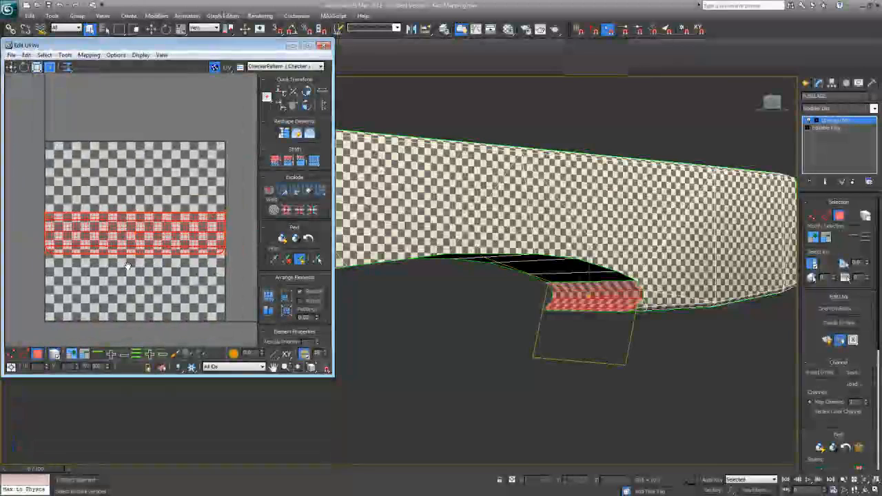
Step: Relax the belly lip cluster with the Relax By Face Angles method
click(65, 55)
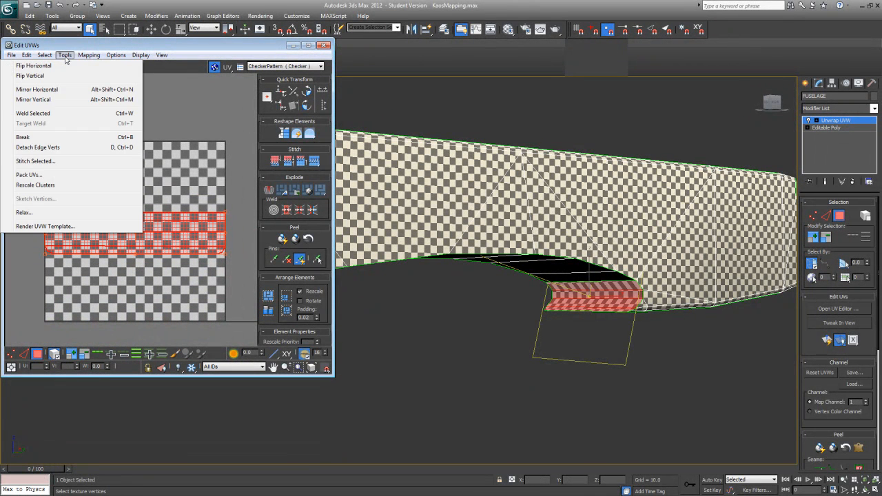
click(24, 212)
click(76, 81)
click(67, 90)
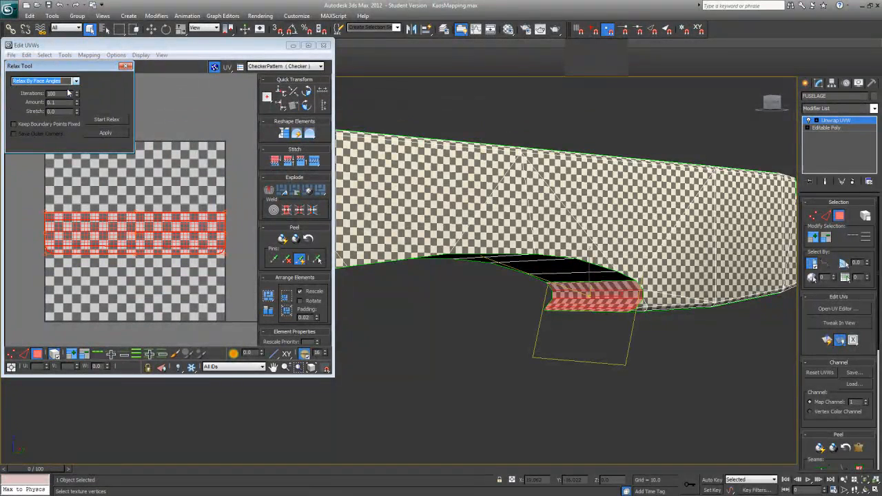
click(103, 119)
click(103, 119)
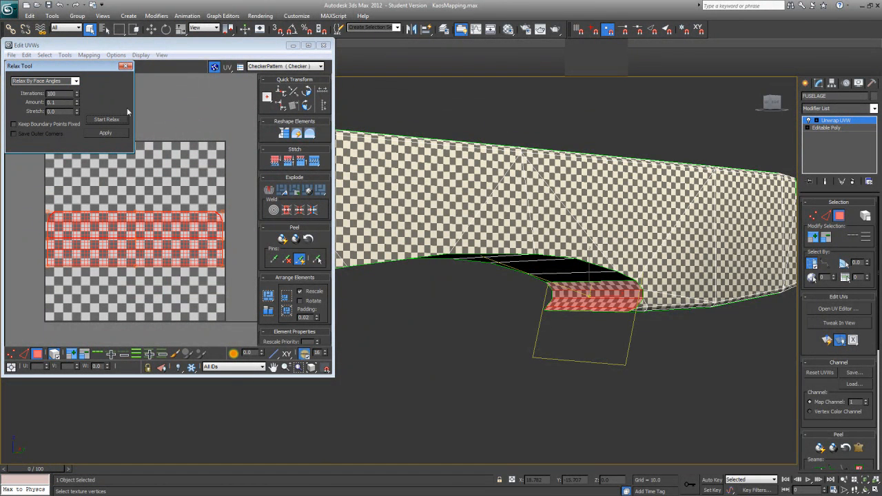
click(125, 66)
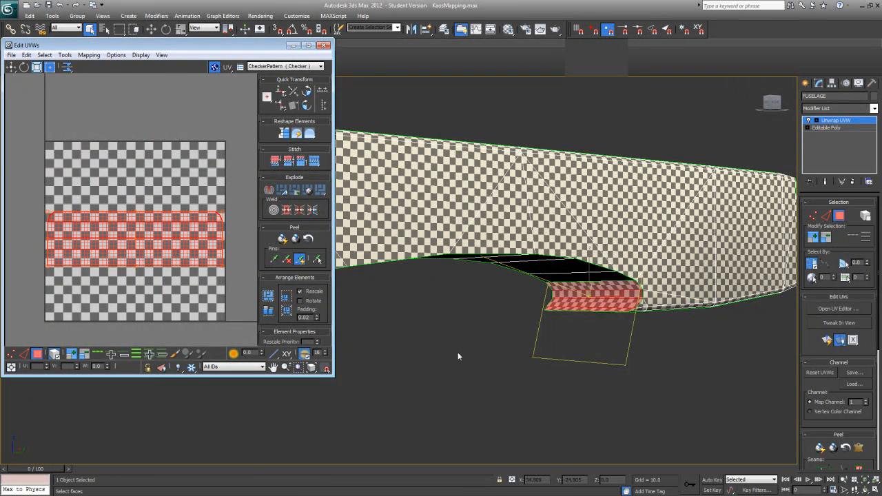
Step: Enlarge the UV editor window, move the lip cluster beside the wing saddle cluster and rotate it 90 degrees
scroll(508, 328, down, 5)
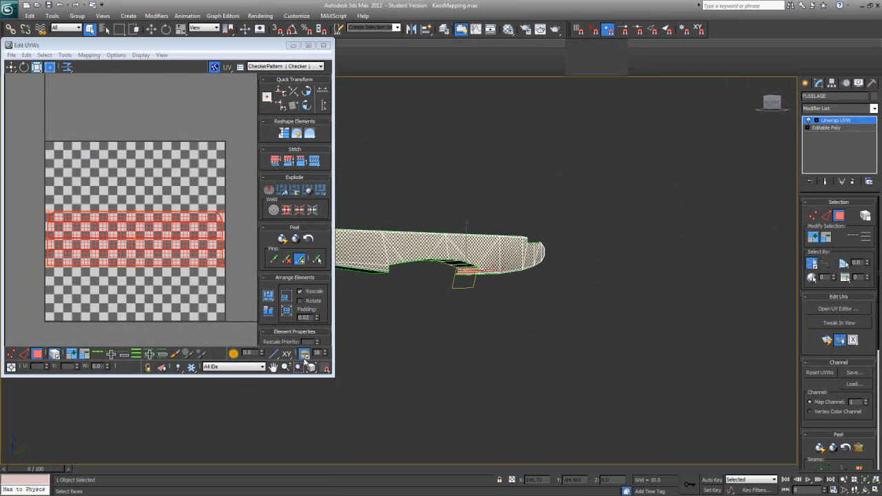
drag(333, 377, 675, 454)
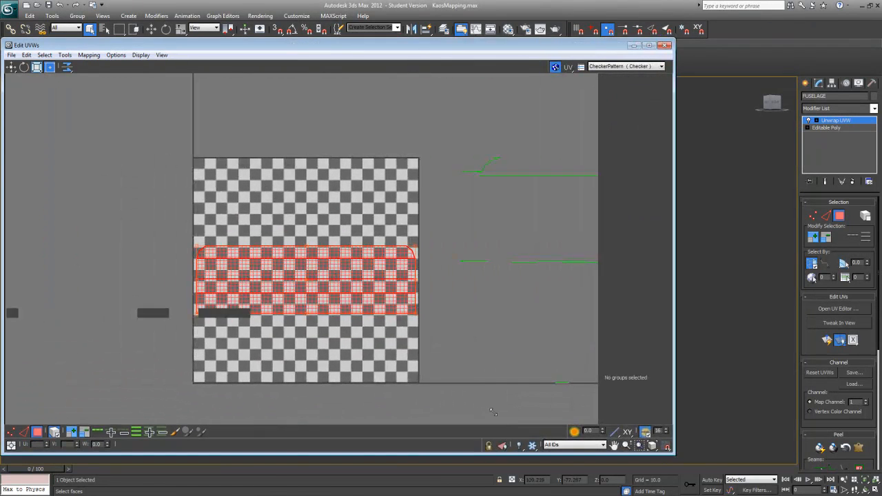
scroll(259, 335, down, 3)
scroll(257, 332, down, 3)
middle_drag(255, 331, 147, 264)
scroll(108, 259, down, 2)
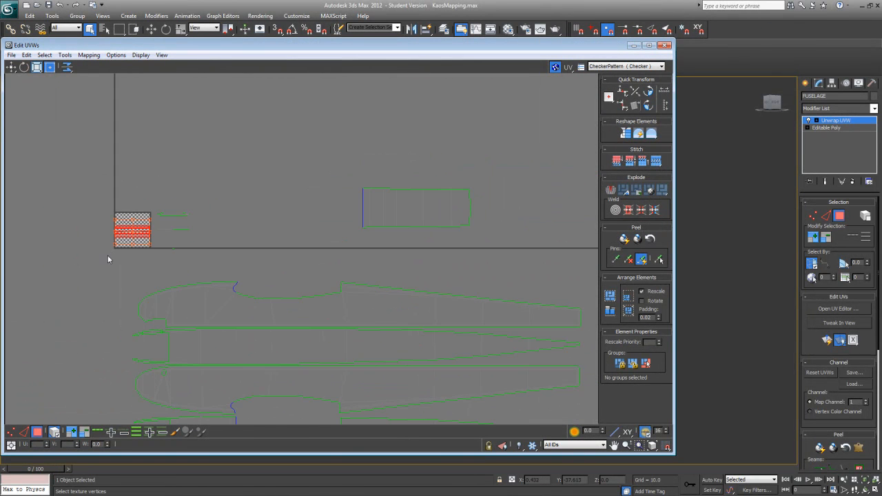
drag(117, 240, 314, 210)
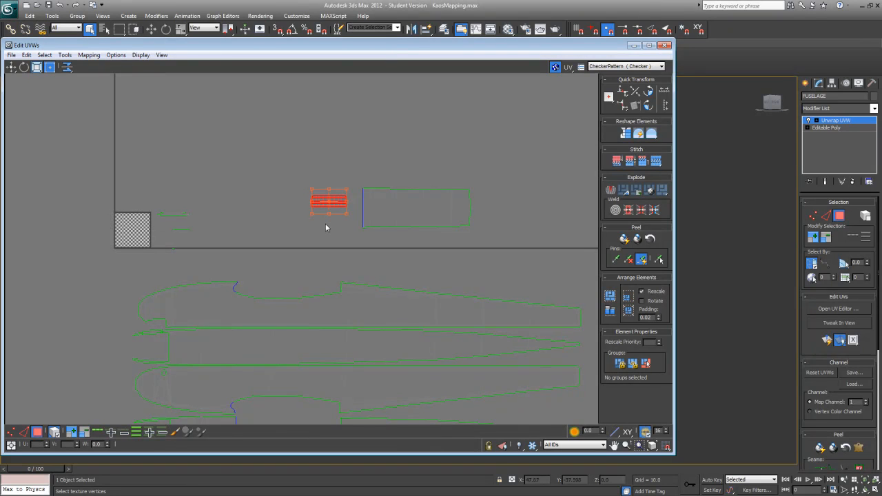
click(652, 88)
Step: Place the lip cluster against the wing saddle's front edge and scale it to match that edge's length
middle_drag(438, 202, 315, 231)
scroll(314, 233, up, 3)
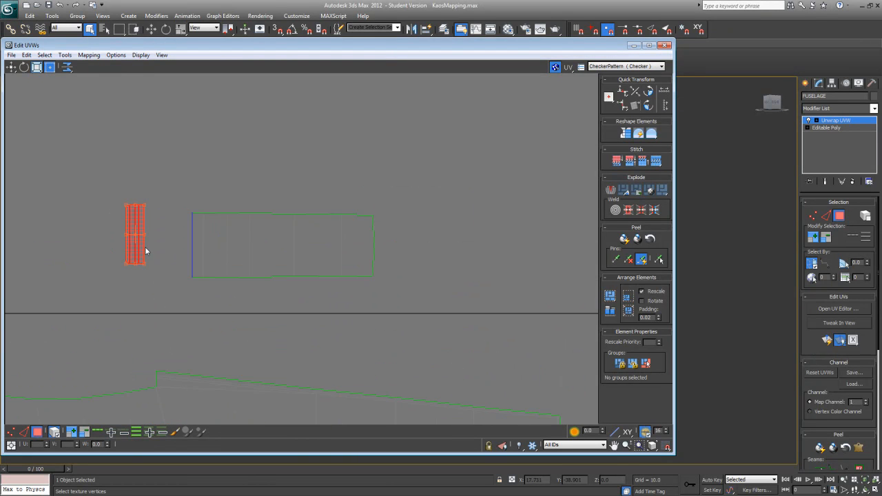
drag(138, 244, 186, 252)
middle_drag(193, 254, 278, 233)
scroll(279, 234, up, 2)
drag(262, 224, 271, 221)
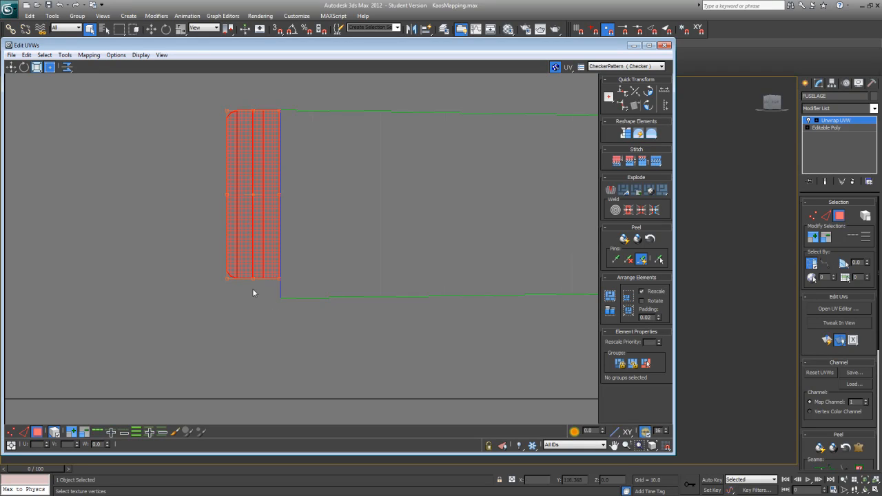
mouse_move(229, 277)
mouse_down()
mouse_move(221, 295)
mouse_move(234, 269)
mouse_up()
click(172, 353)
Step: Try to weld the corner vertices where the lip cluster meets the wing saddle cluster
click(10, 432)
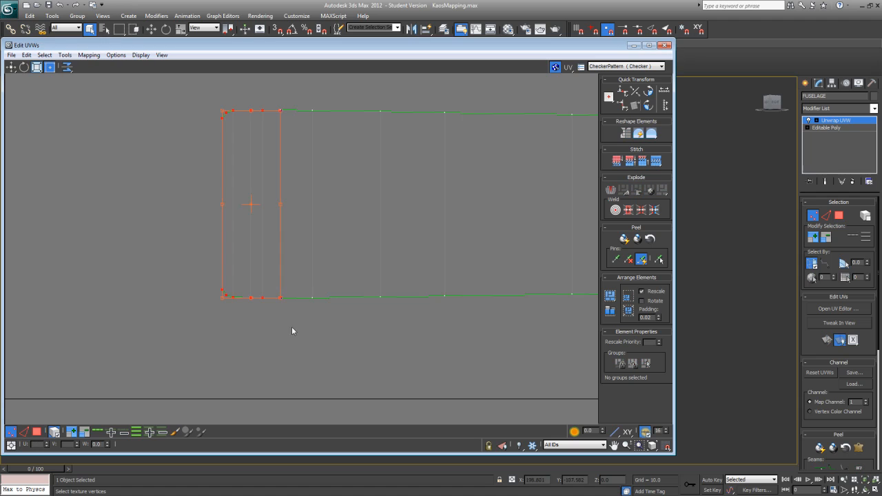
mouse_move(282, 314)
mouse_down()
mouse_move(282, 285)
mouse_move(285, 297)
mouse_up()
click(268, 347)
drag(274, 337, 285, 278)
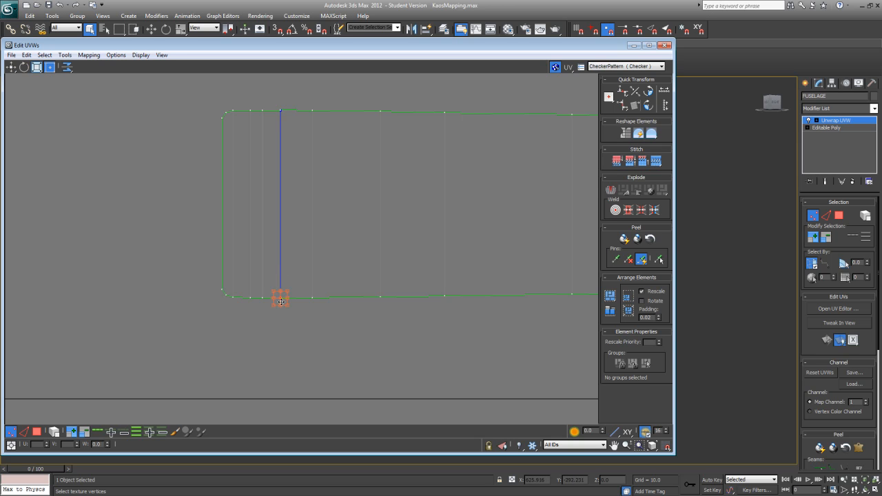
right_click(280, 298)
click(262, 311)
drag(276, 104, 284, 117)
right_click(282, 113)
click(276, 123)
middle_drag(303, 165, 281, 175)
scroll(281, 175, down, 2)
click(262, 340)
scroll(263, 315, up, 1)
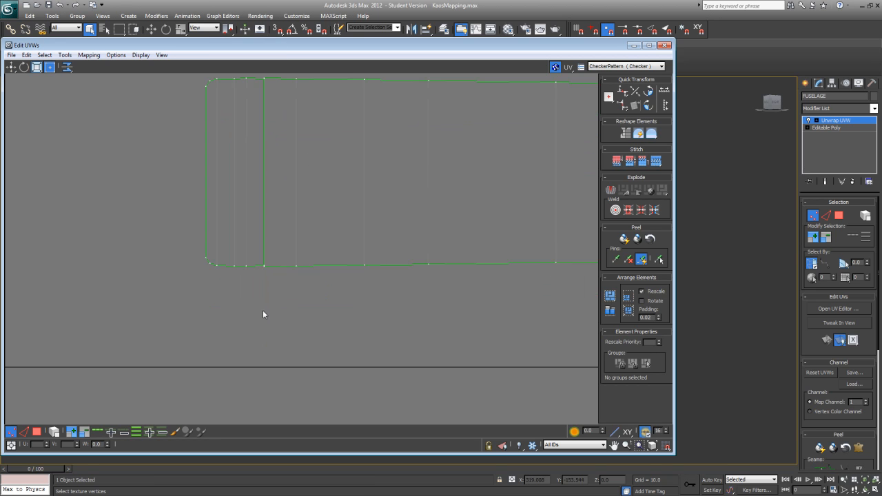
Step: Edit the weld threshold in the unwrap preferences
click(268, 264)
click(116, 54)
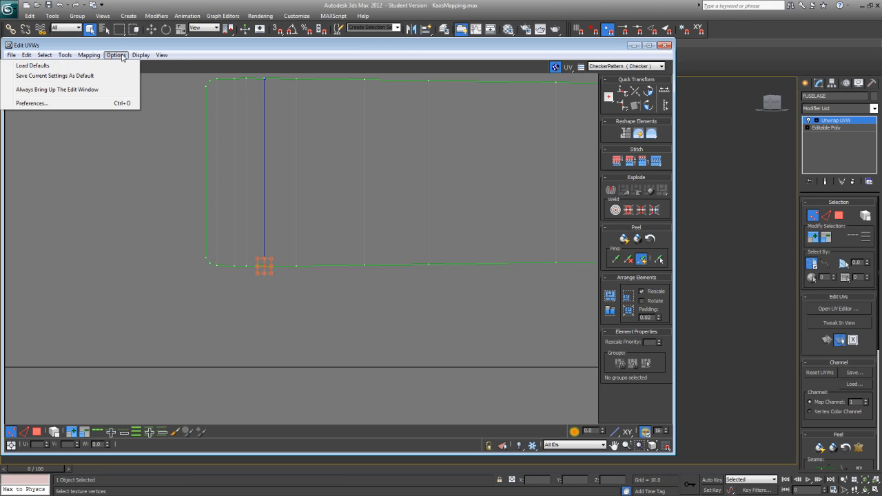
click(53, 103)
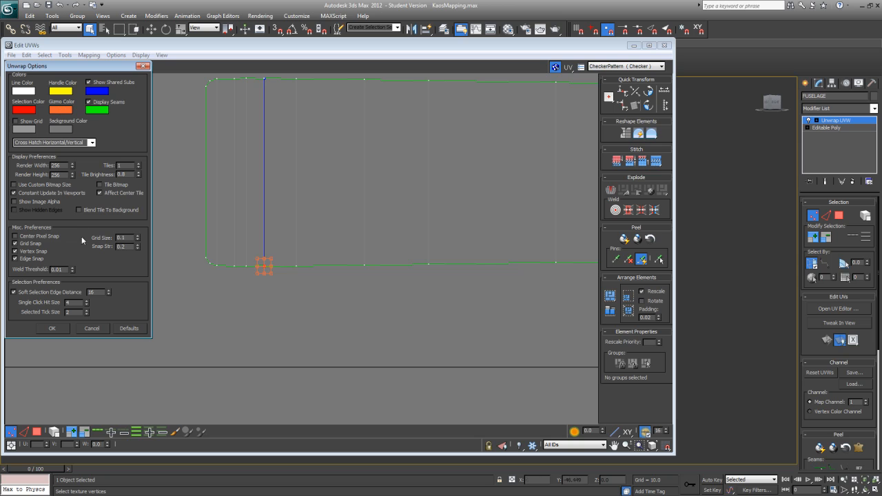
double_click(57, 269)
click(46, 329)
Step: Try again to weld the two pairs of corner vertices along the seam between lip and saddle
click(258, 282)
drag(257, 282, 270, 260)
right_click(264, 262)
click(261, 272)
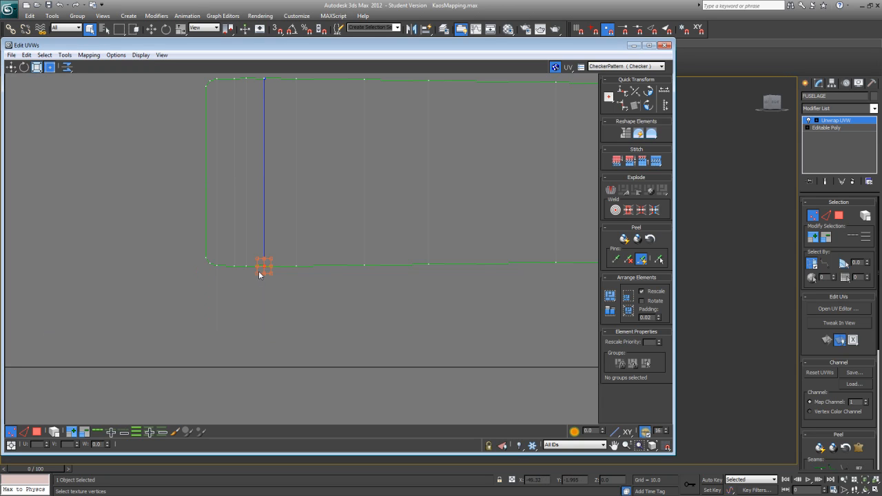
drag(259, 74, 270, 88)
right_click(265, 83)
click(261, 91)
click(174, 214)
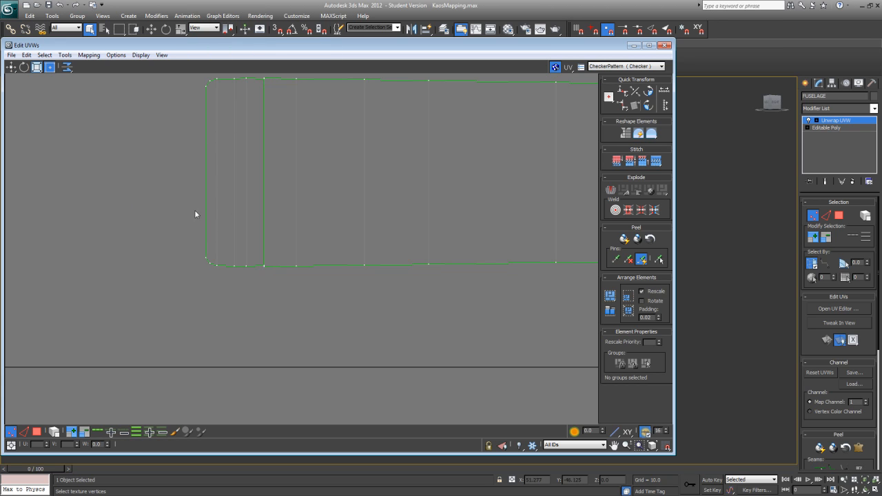
scroll(252, 295, down, 2)
mouse_move(253, 298)
middle_down()
mouse_move(196, 351)
mouse_move(256, 286)
middle_up()
scroll(194, 352, down, 1)
scroll(256, 286, up, 1)
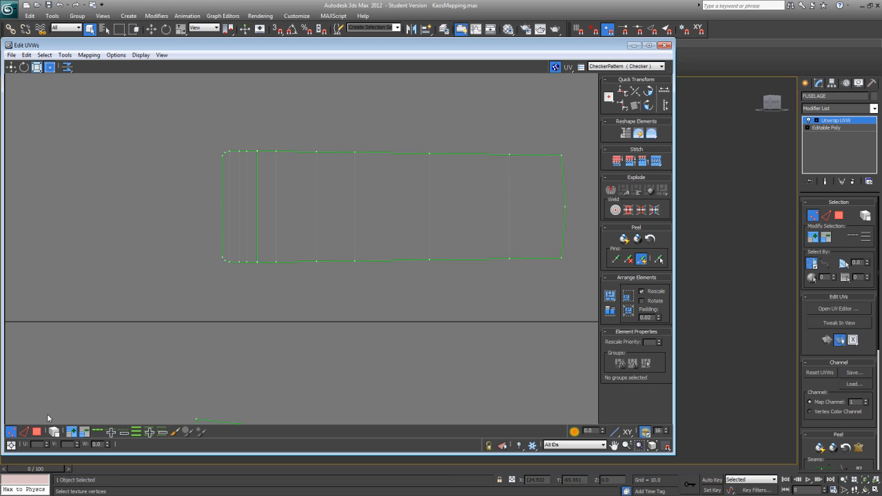
Step: Pull the lip cluster away from the saddle and turn on Show Vertex Connections to compare the numbering along the seam
click(40, 433)
click(233, 238)
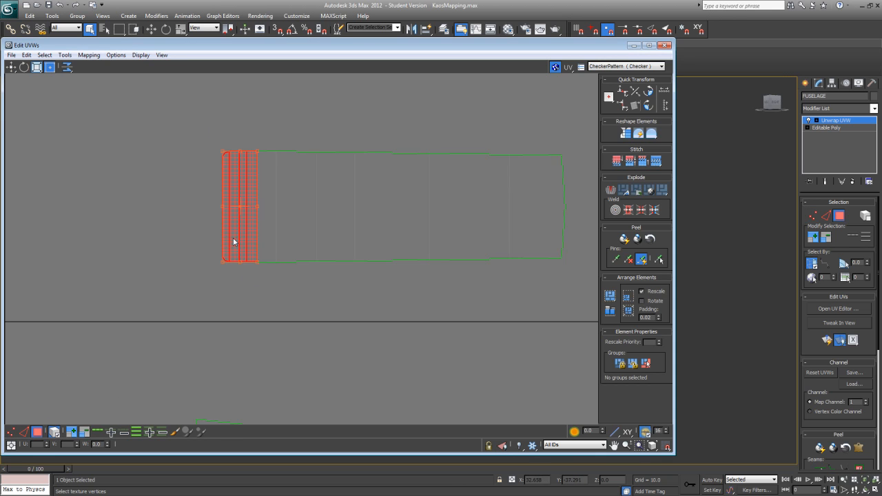
drag(245, 241, 228, 241)
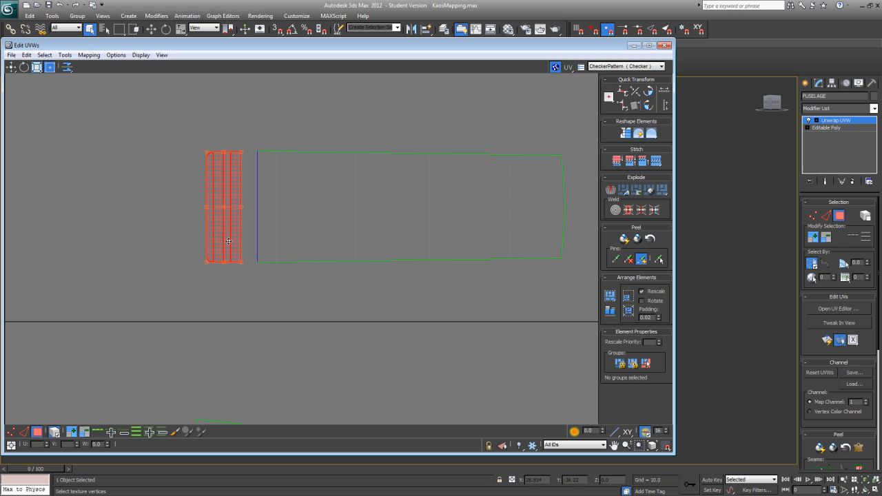
click(10, 432)
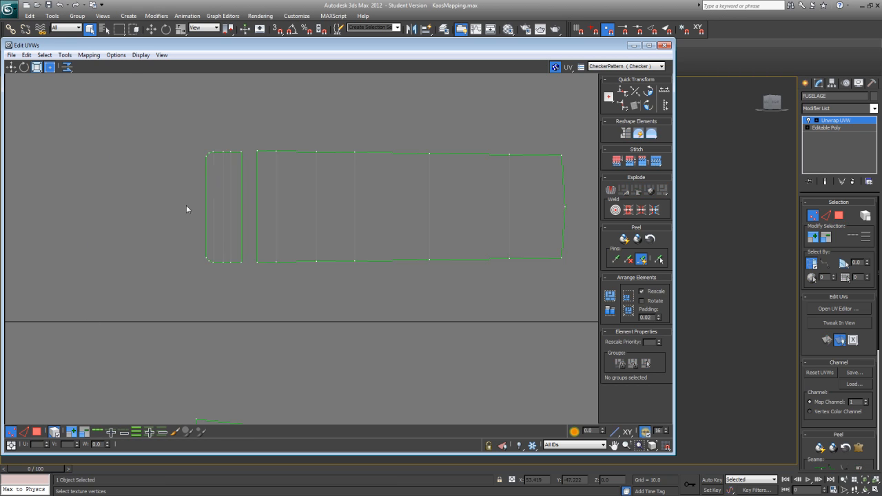
click(140, 55)
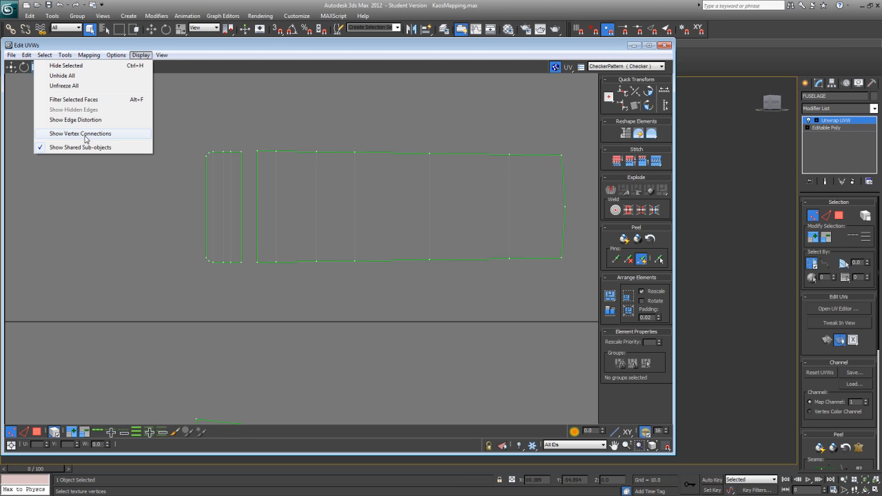
click(85, 136)
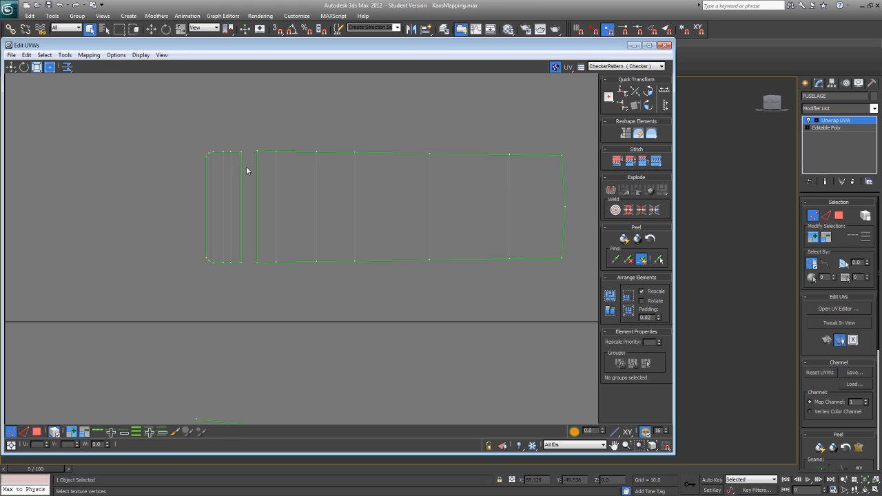
drag(242, 158, 244, 160)
middle_drag(264, 197, 265, 202)
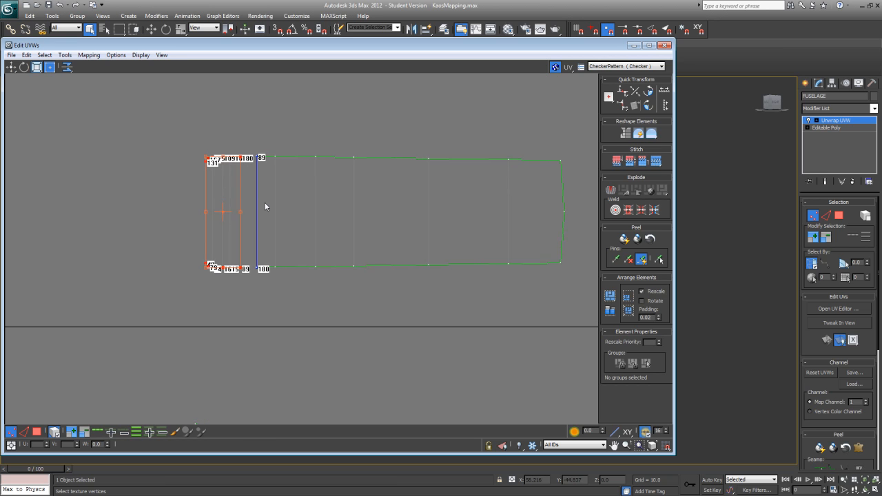
scroll(266, 206, up, 3)
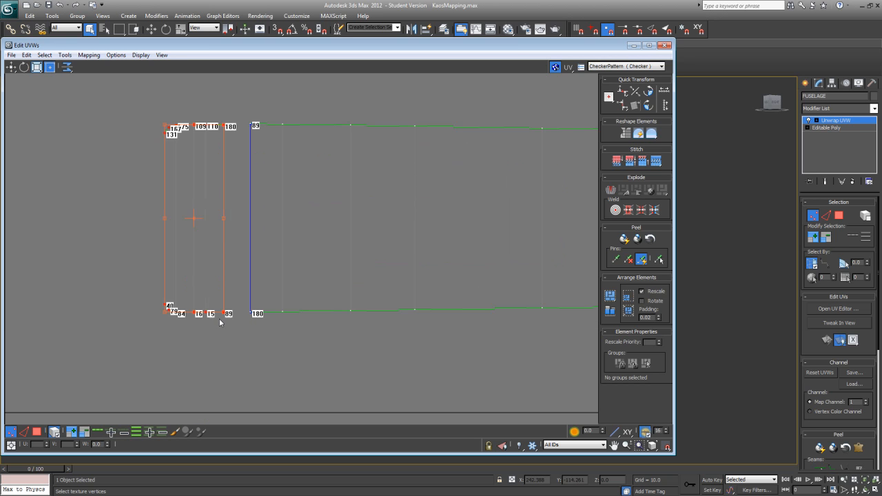
Step: Flip the lip cluster vertically and move it back against the wing saddle's front edge
drag(134, 343, 237, 109)
click(67, 67)
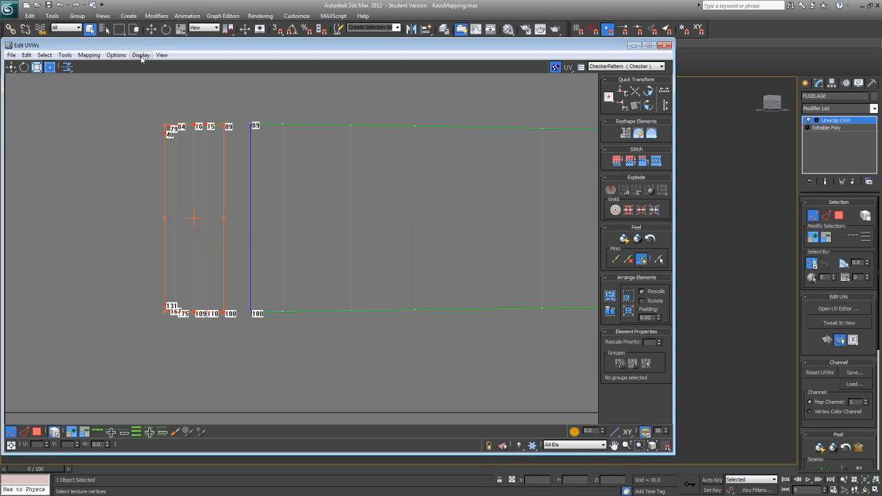
drag(193, 182, 221, 181)
Step: Turn off element selection and weld both pairs of corner vertices between the lip and saddle clusters
click(53, 433)
click(254, 364)
drag(246, 318, 256, 297)
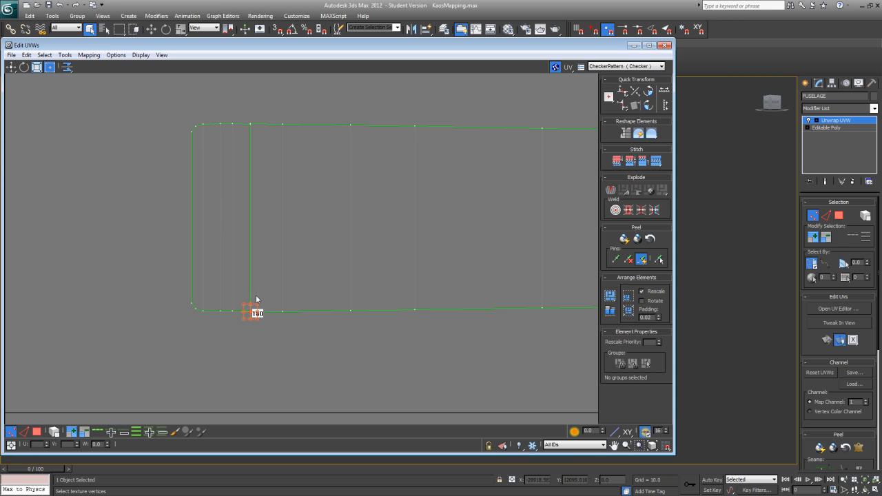
right_click(246, 311)
click(240, 322)
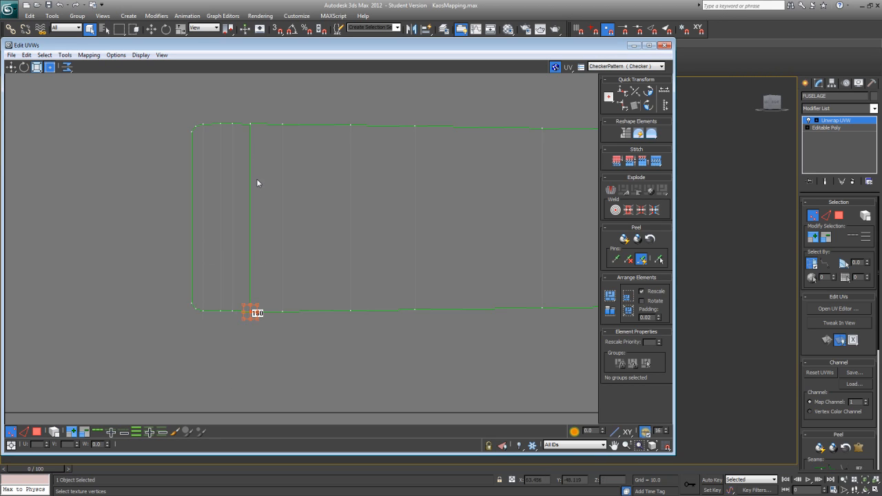
click(250, 125)
right_click(253, 130)
click(245, 140)
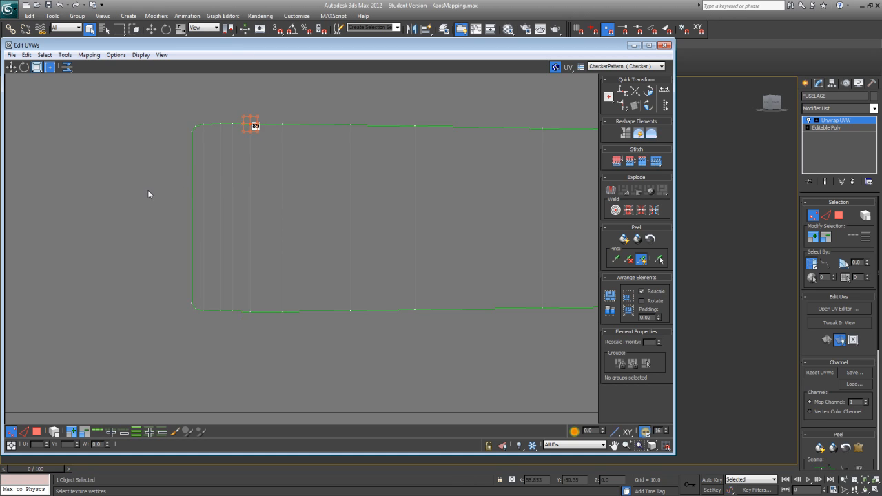
scroll(210, 294, down, 3)
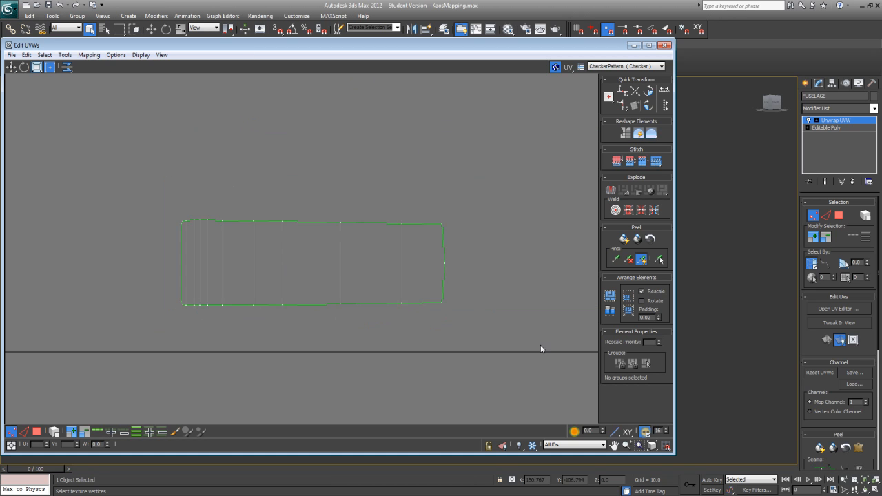
Step: Shrink the UV editor window and select the faces of the vertical wall at the rear of the wing cutout
drag(675, 455, 341, 398)
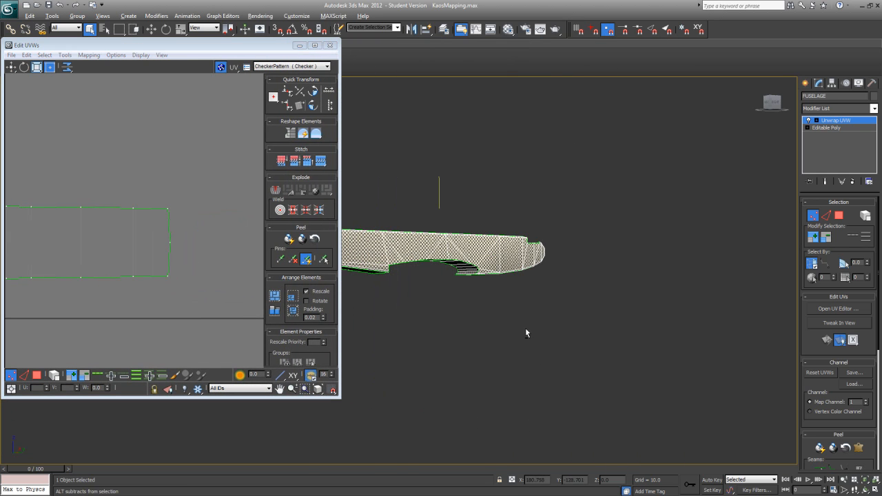
scroll(504, 289, up, 8)
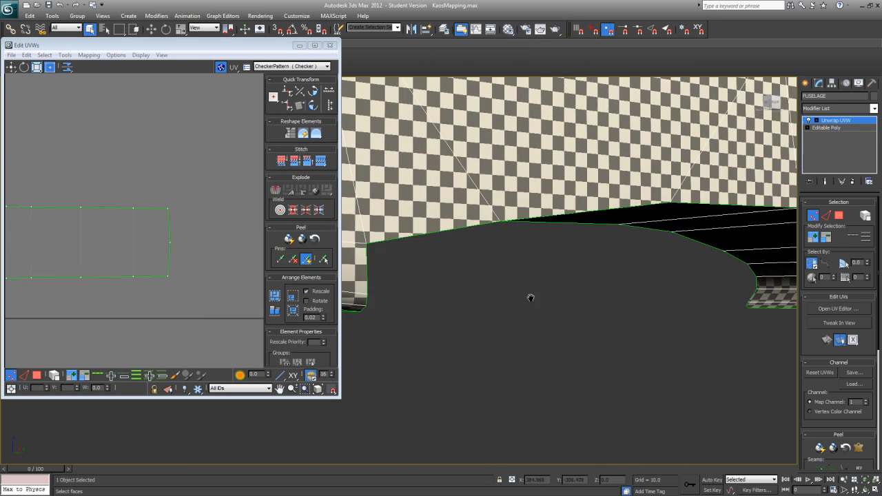
alt+middle_drag(538, 304, 587, 280)
scroll(518, 282, down, 7)
alt+middle_drag(517, 281, 398, 290)
alt+middle_drag(584, 287, 550, 284)
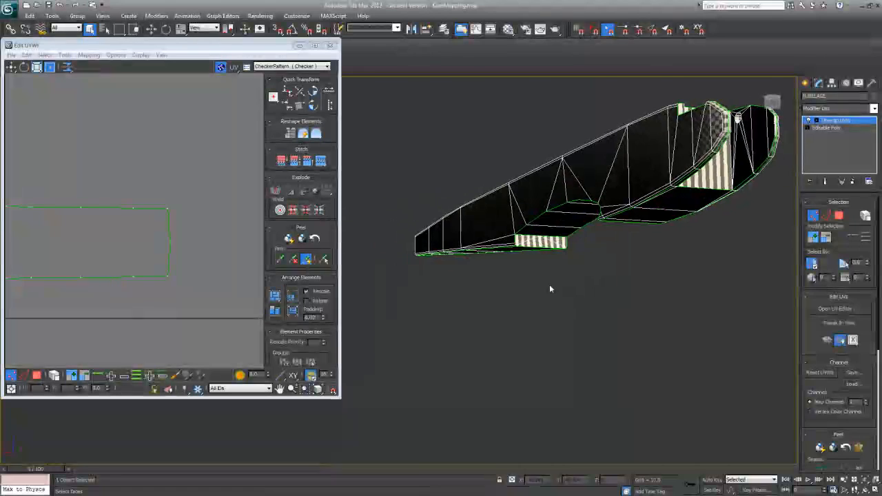
click(838, 216)
click(541, 242)
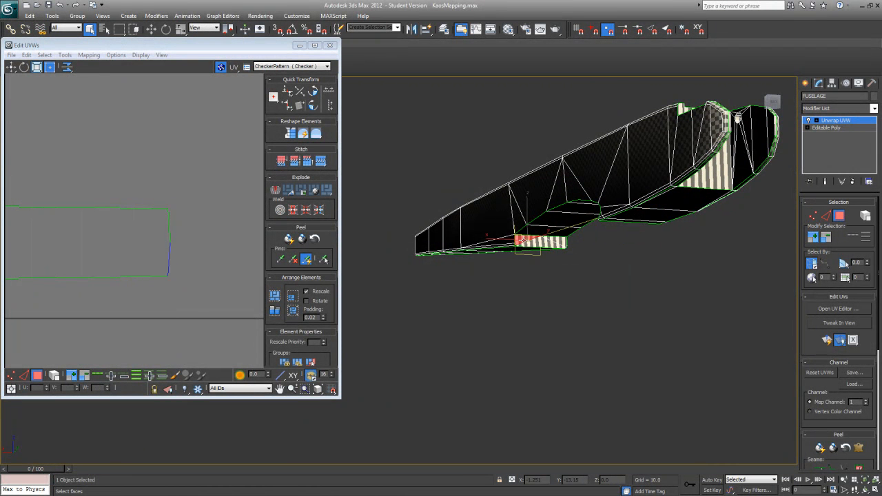
alt+middle_drag(550, 240, 524, 297)
Step: Apply Quick Planar Map to the selected rear wall faces of the wing cutout
click(827, 340)
scroll(215, 274, down, 8)
scroll(113, 264, up, 3)
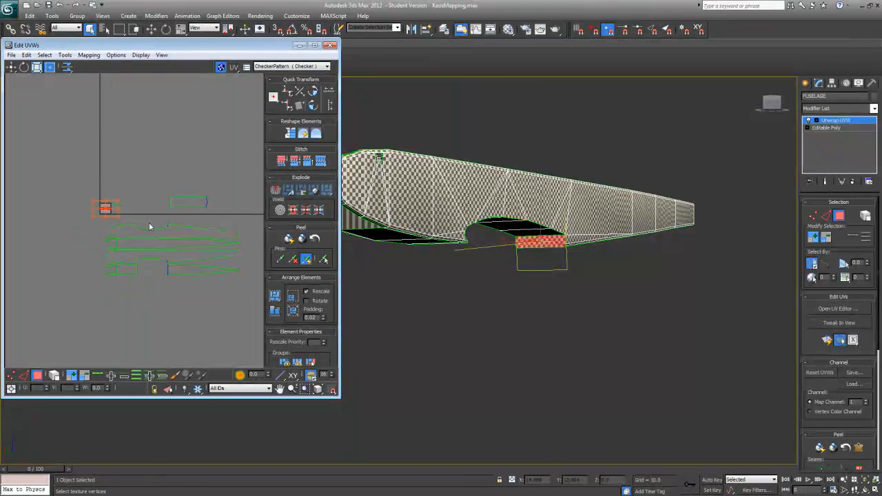
Step: Move the rear wall cluster beside the wing saddle cluster, rotate it 90 degrees and place it at the saddle's rear edge
drag(94, 206, 213, 216)
middle_drag(202, 216, 133, 304)
scroll(131, 241, up, 4)
scroll(168, 286, up, 3)
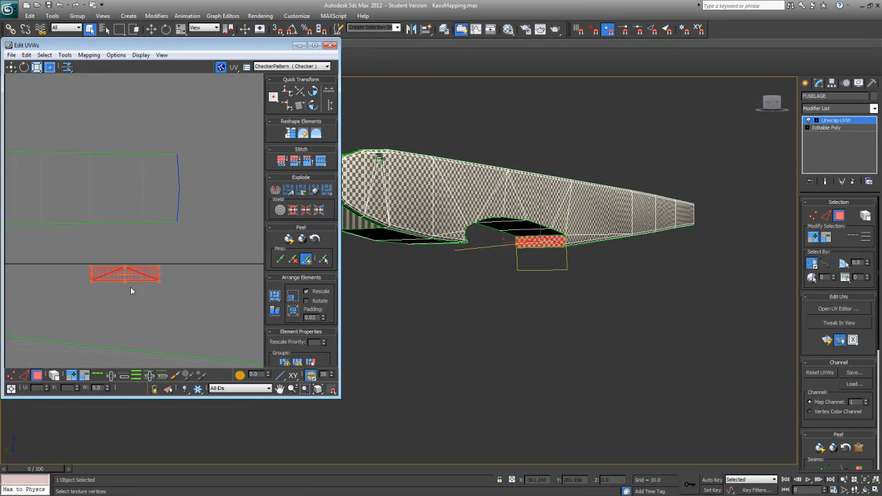
click(313, 91)
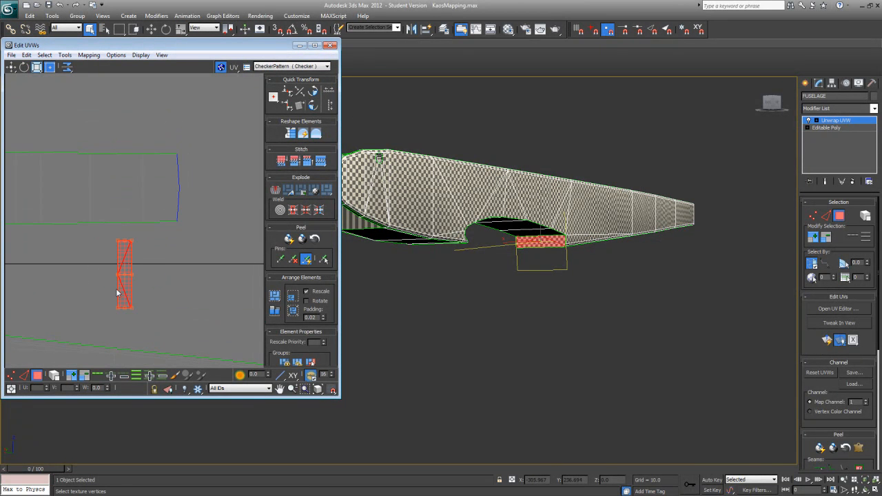
drag(121, 288, 187, 199)
scroll(196, 227, up, 5)
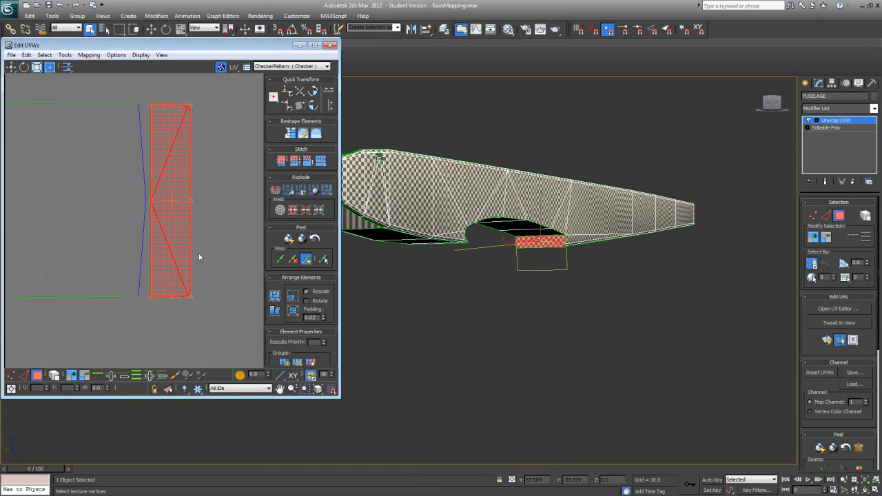
Step: Hide the vertex connection numbers and apply Align Vertical to the vertices of the saddle cluster's rear edge
click(10, 376)
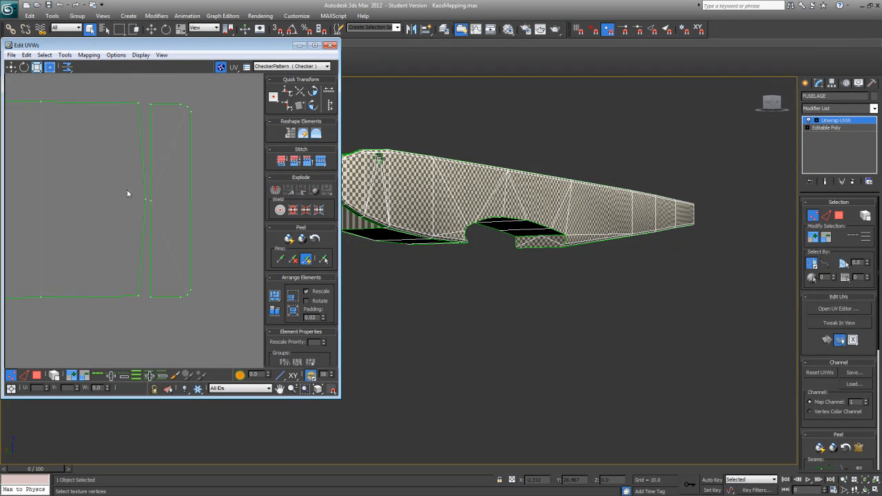
drag(128, 97, 148, 314)
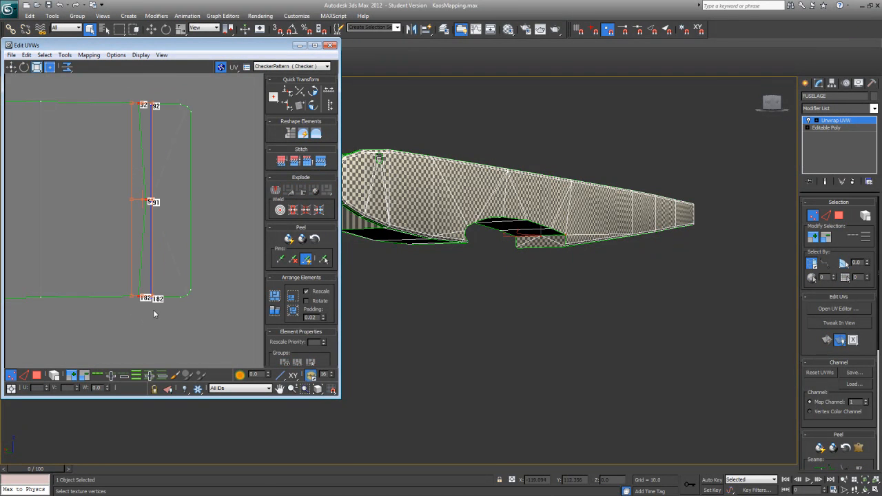
click(140, 54)
click(75, 134)
click(290, 105)
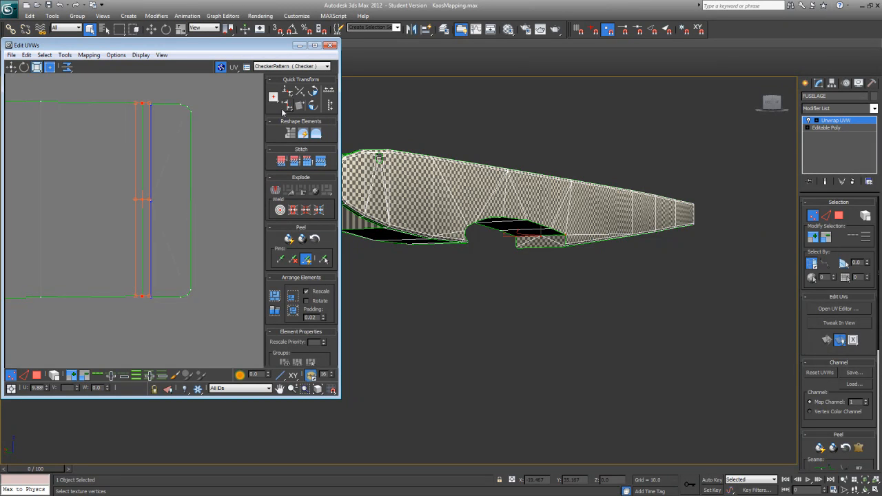
Step: Select all vertices of the rear wall cluster and move it flush against the saddle cluster's straightened rear edge
click(219, 178)
drag(209, 84, 147, 329)
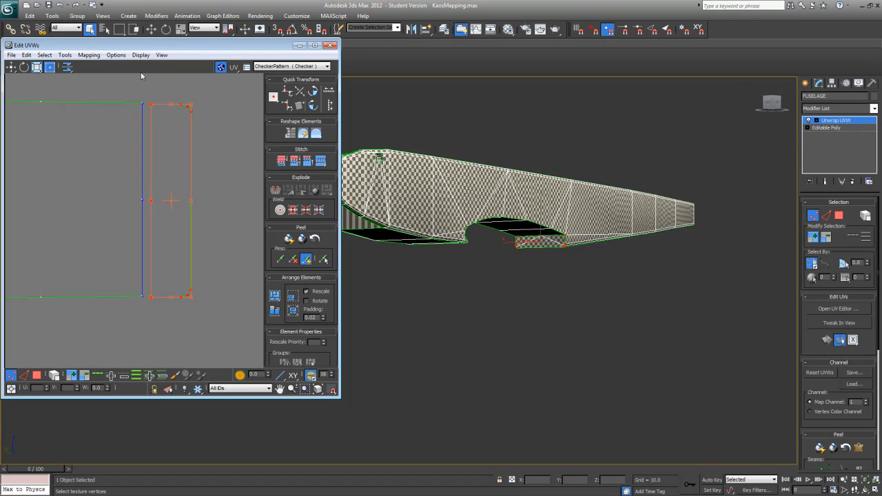
click(222, 138)
drag(152, 108, 154, 113)
middle_drag(192, 210, 216, 296)
scroll(218, 295, up, 5)
middle_drag(130, 200, 209, 348)
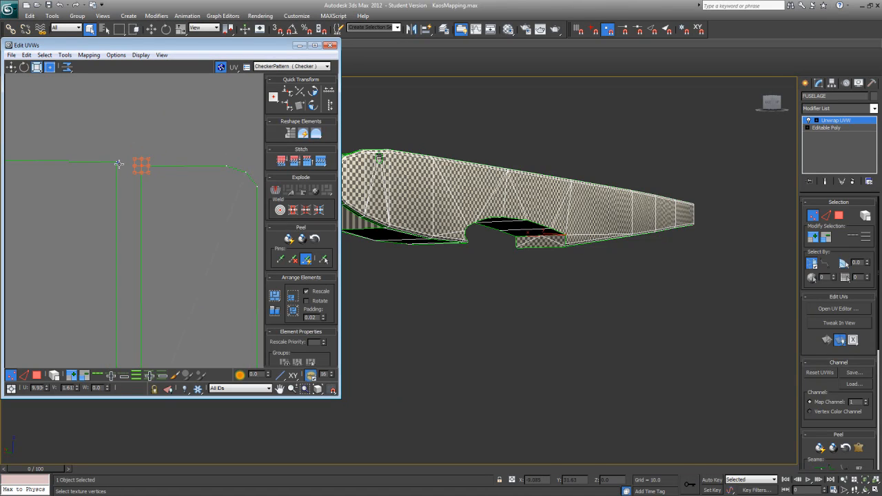
scroll(131, 189, down, 5)
middle_drag(130, 235, 127, 195)
drag(127, 108, 190, 339)
drag(160, 250, 151, 245)
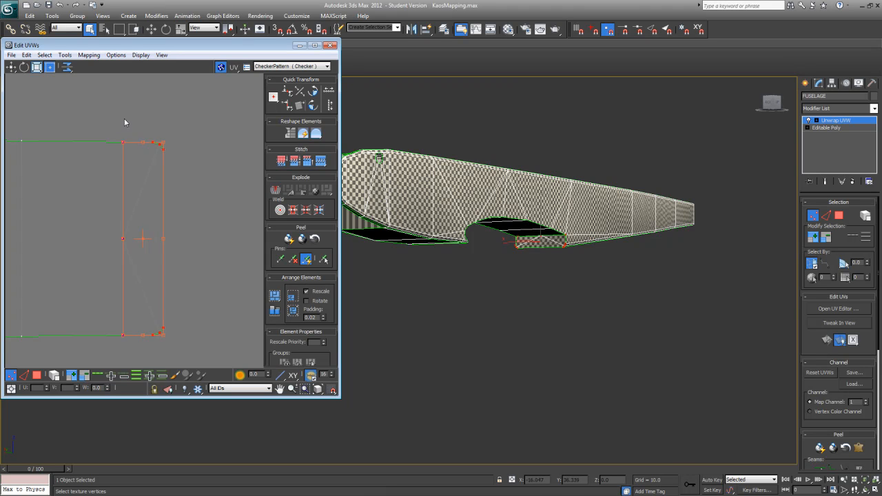
Step: Weld the two corner vertices and the middle vertex shared by the saddle and rear wall clusters
right_click(121, 144)
click(117, 188)
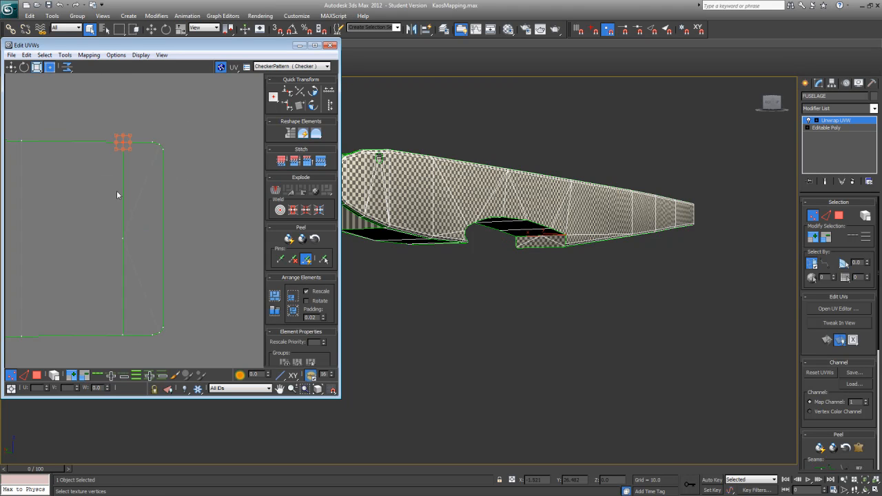
right_click(127, 249)
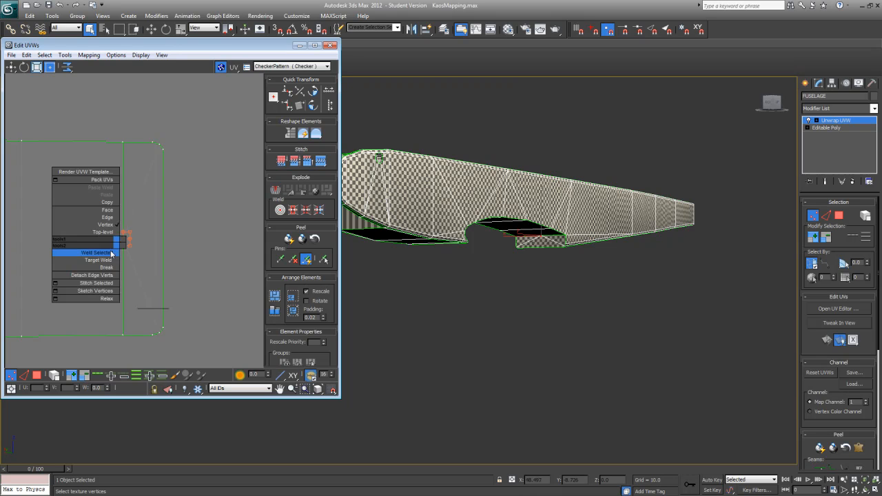
click(110, 252)
click(122, 335)
right_click(121, 336)
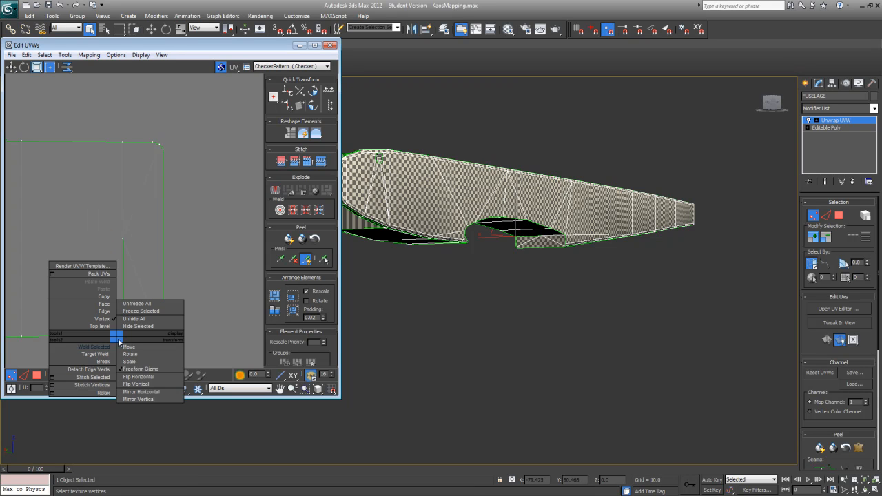
click(108, 346)
Step: Select the full ring of faces inside the round hole in the fuselage side near the nose
scroll(132, 300, down, 1)
middle_drag(132, 301, 164, 253)
scroll(164, 253, down, 4)
scroll(196, 262, down, 1)
middle_drag(92, 268, 128, 268)
scroll(127, 267, down, 1)
scroll(124, 270, down, 1)
middle_drag(209, 282, 211, 232)
scroll(238, 268, down, 1)
alt+middle_drag(494, 269, 471, 284)
scroll(458, 275, up, 4)
click(839, 216)
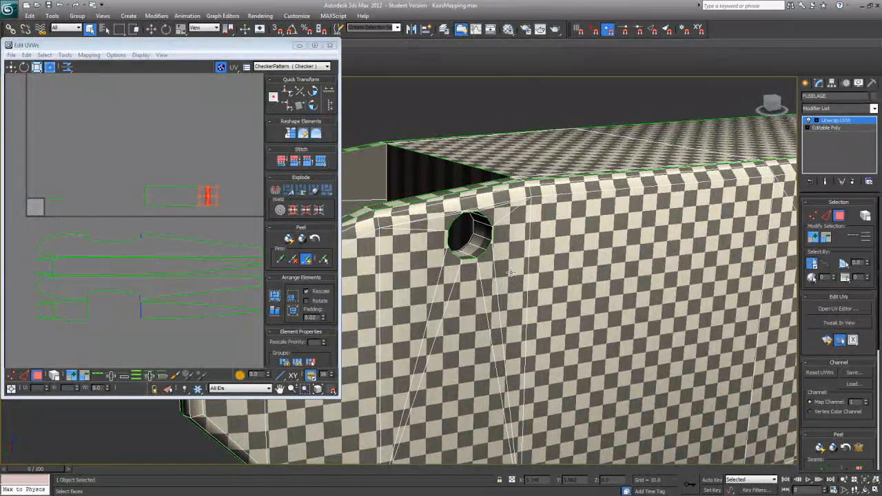
click(481, 243)
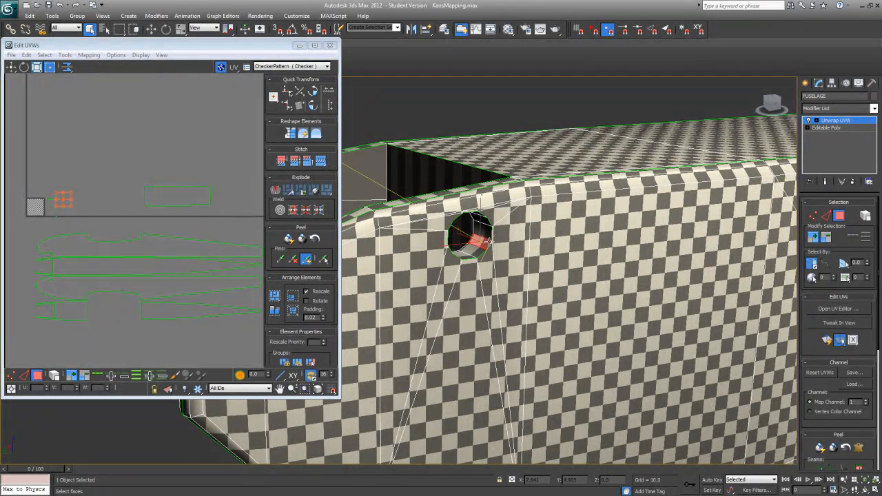
click(137, 377)
mouse_move(472, 306)
alt+middle_down()
mouse_move(419, 298)
mouse_move(429, 266)
mouse_move(470, 309)
alt+middle_up()
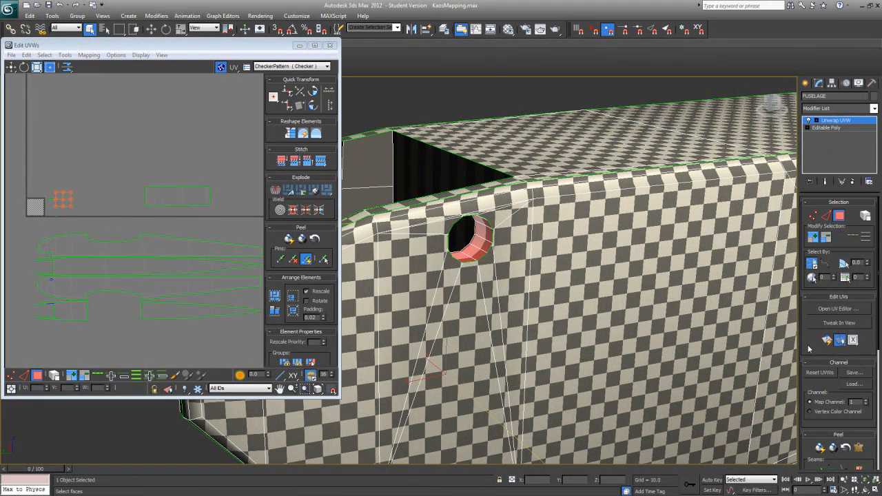
Step: Apply a cylindrical projection to the selected ring faces of the hole
scroll(805, 348, down, 5)
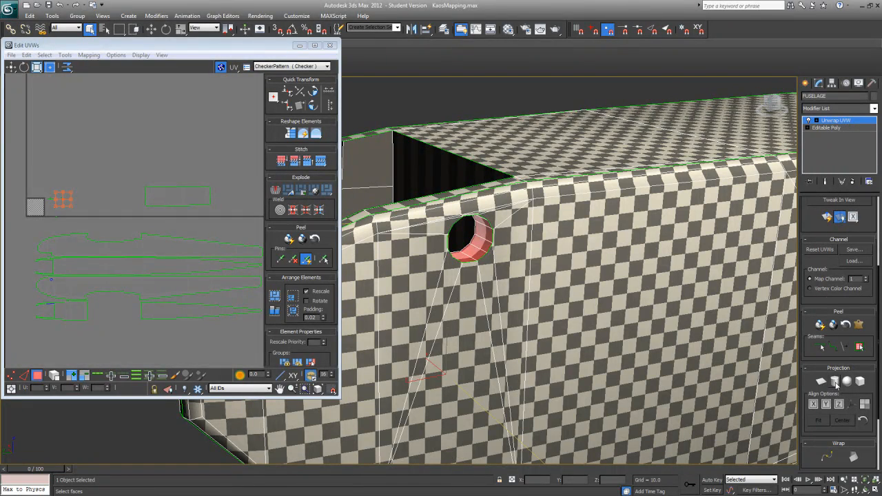
click(834, 381)
scroll(337, 356, down, 2)
scroll(533, 280, down, 7)
middle_drag(533, 281, 581, 232)
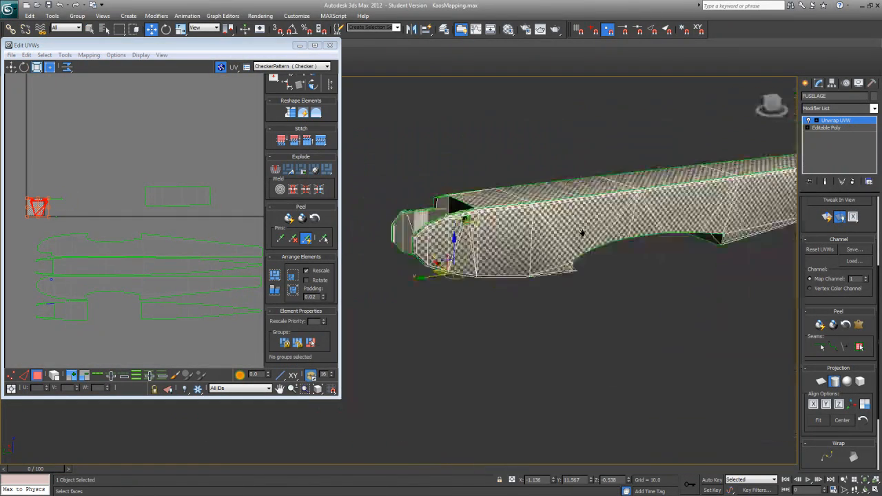
scroll(518, 295, up, 3)
middle_drag(528, 270, 503, 318)
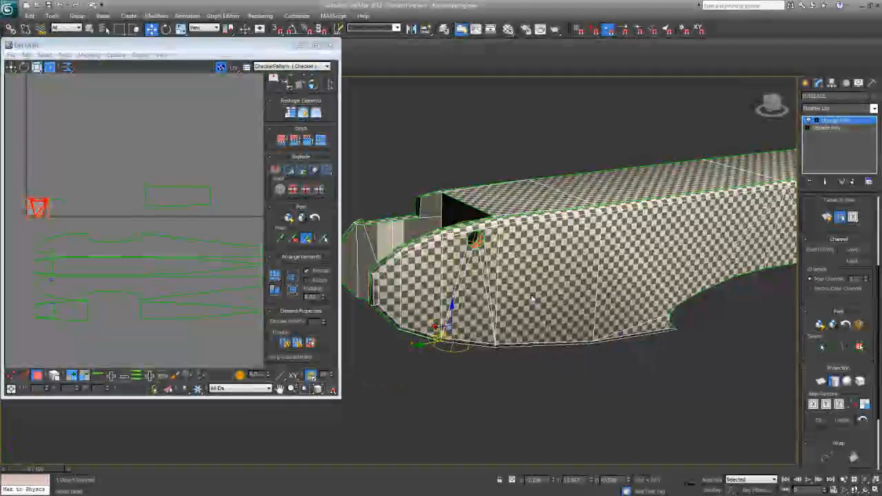
scroll(545, 343, up, 4)
middle_drag(545, 344, 546, 329)
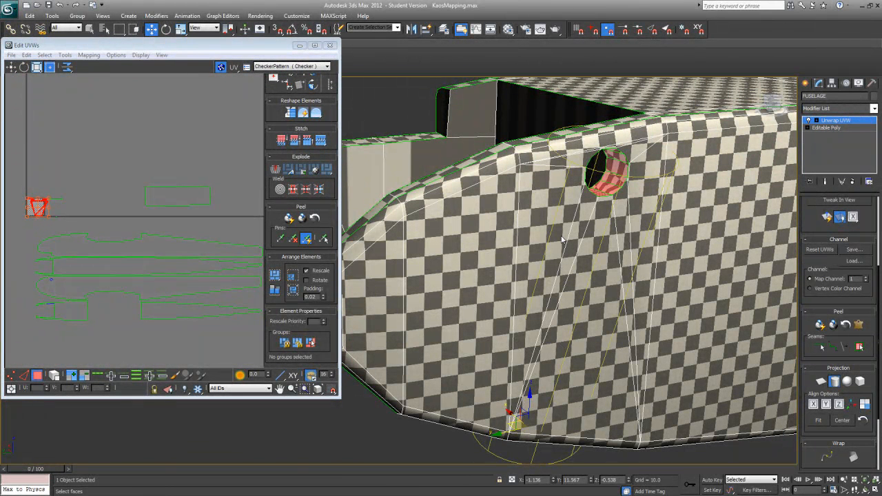
Step: Try aligning the cylindrical gizmo to the X axis and reset the mapping gizmo
click(815, 407)
middle_drag(678, 416, 668, 390)
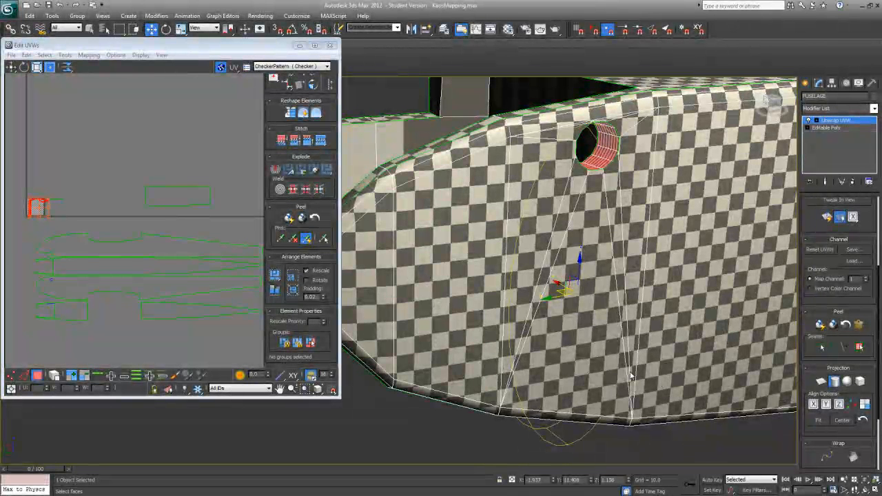
click(865, 422)
middle_drag(633, 394, 629, 313)
scroll(625, 311, down, 4)
alt+middle_drag(626, 350, 616, 345)
middle_drag(572, 238, 554, 280)
scroll(611, 381, up, 6)
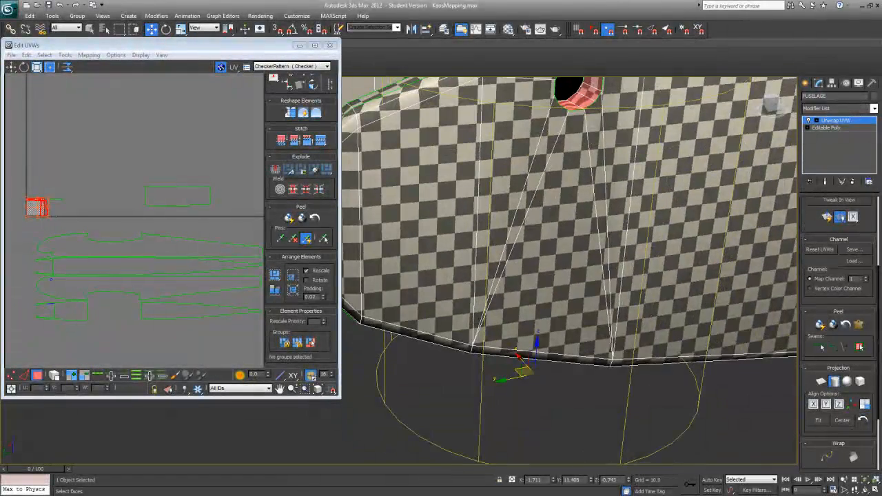
Step: Retry the X alignment on the cylindrical gizmo and undo it
click(814, 406)
scroll(538, 358, down, 6)
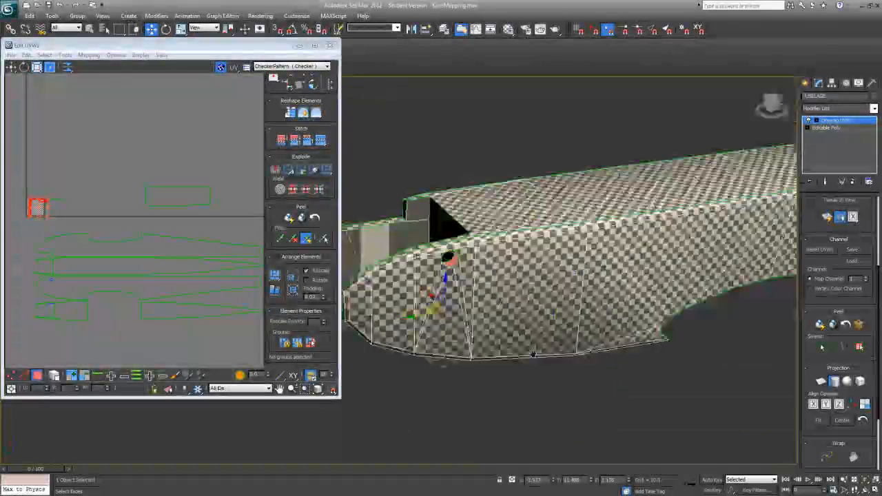
mouse_move(541, 360)
alt+middle_down()
mouse_move(634, 354)
mouse_move(546, 345)
alt+middle_up()
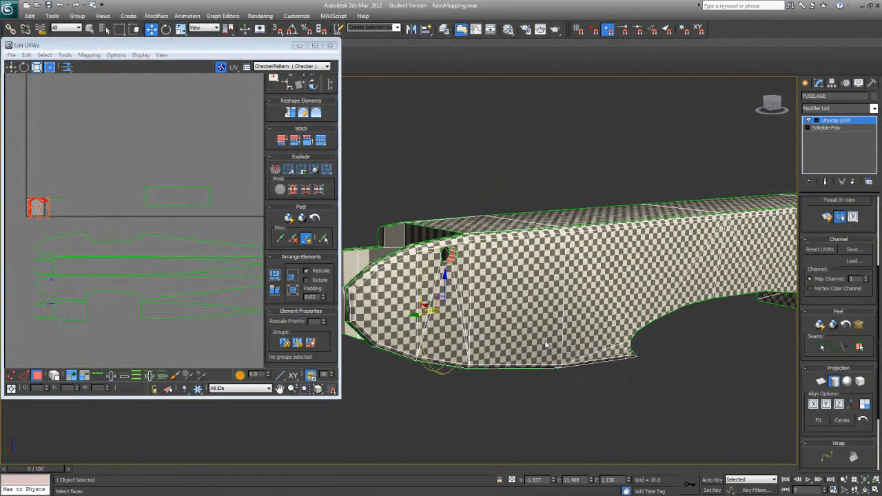
key(ctrl+z)
Step: Try the Y alignment, Fit and Best Align options on the cylindrical gizmo
click(827, 405)
click(829, 406)
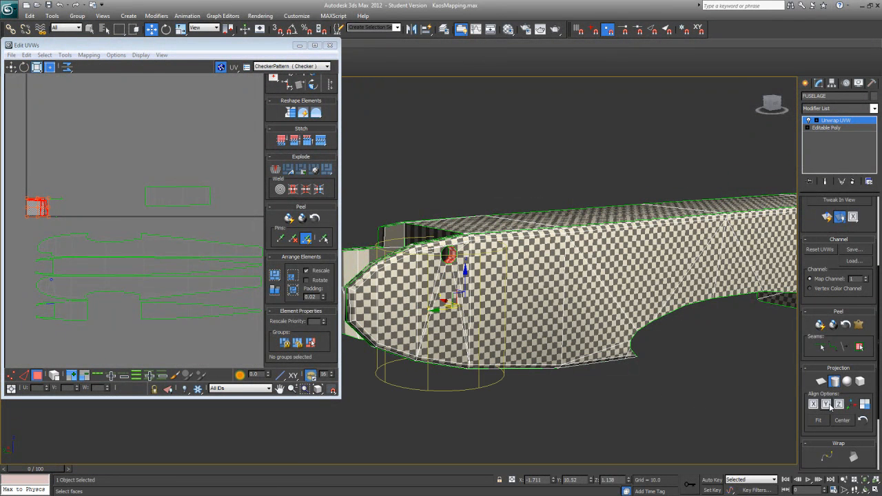
click(820, 421)
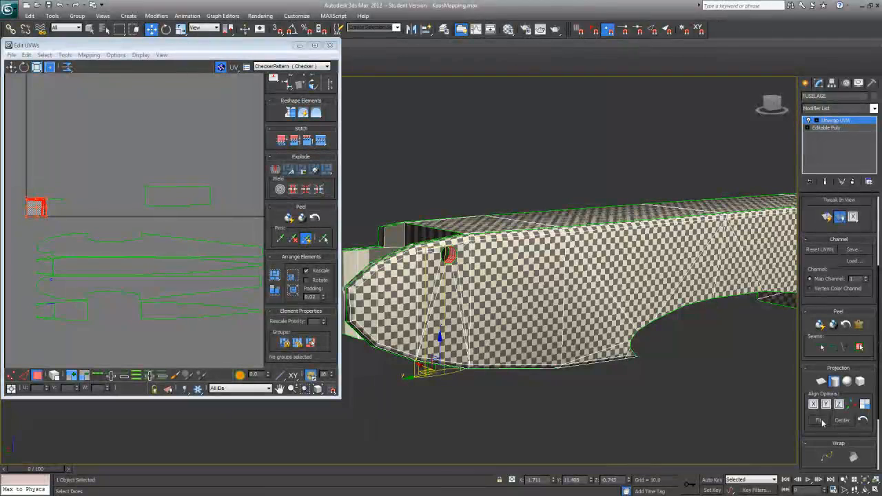
click(823, 422)
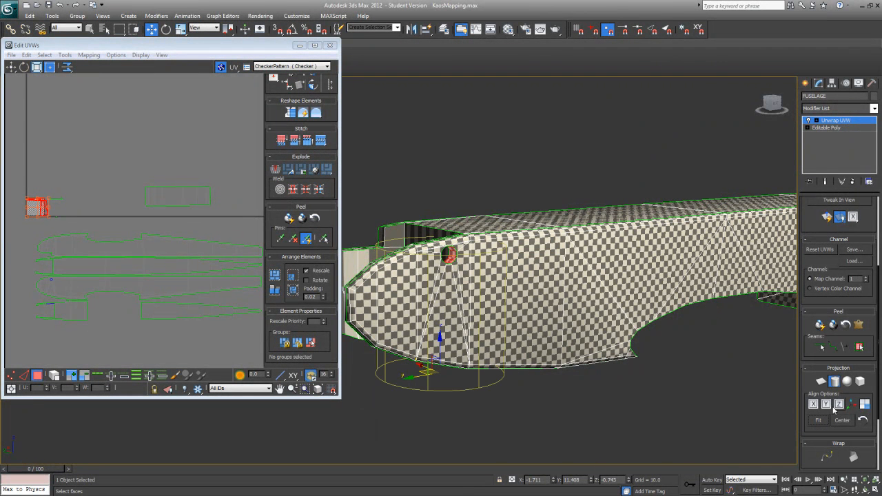
click(848, 407)
click(849, 408)
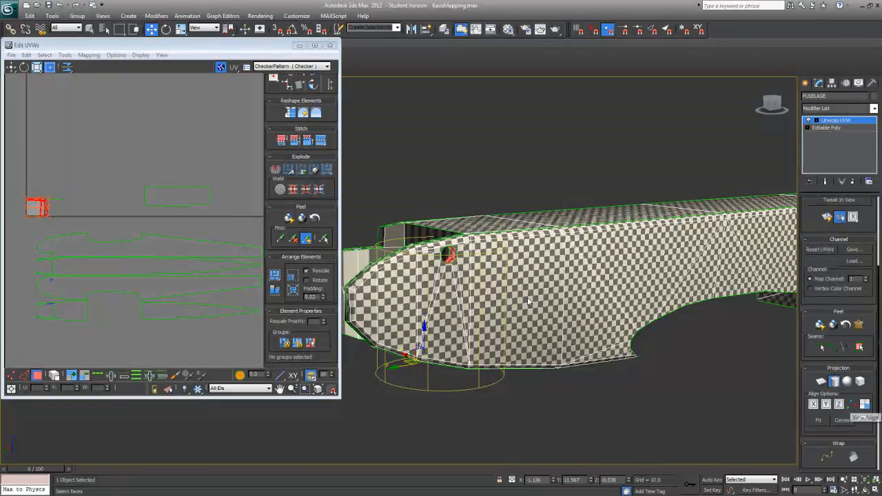
Step: Turn on angle snap and rotate the cylindrical gizmo -90 degrees about Y so it runs across the fuselage
click(166, 29)
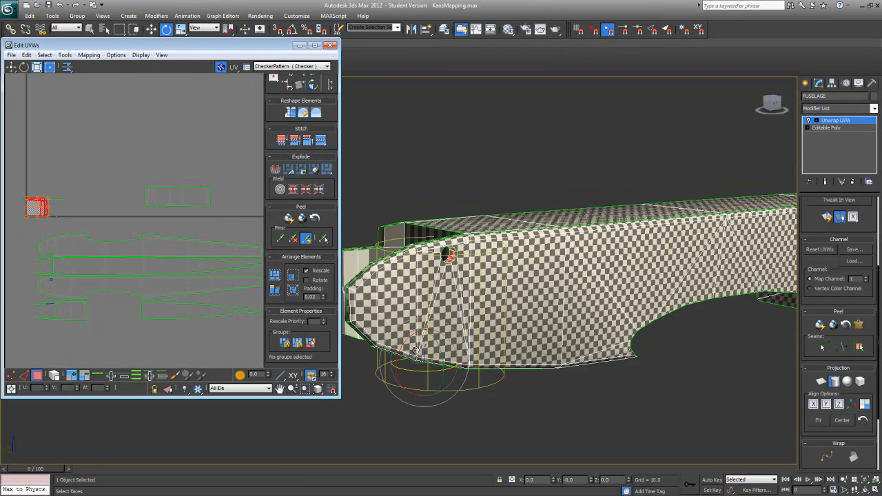
drag(435, 343, 479, 412)
click(295, 33)
alt+middle_drag(536, 237, 563, 225)
scroll(582, 242, up, 5)
scroll(555, 276, down, 5)
drag(462, 303, 491, 328)
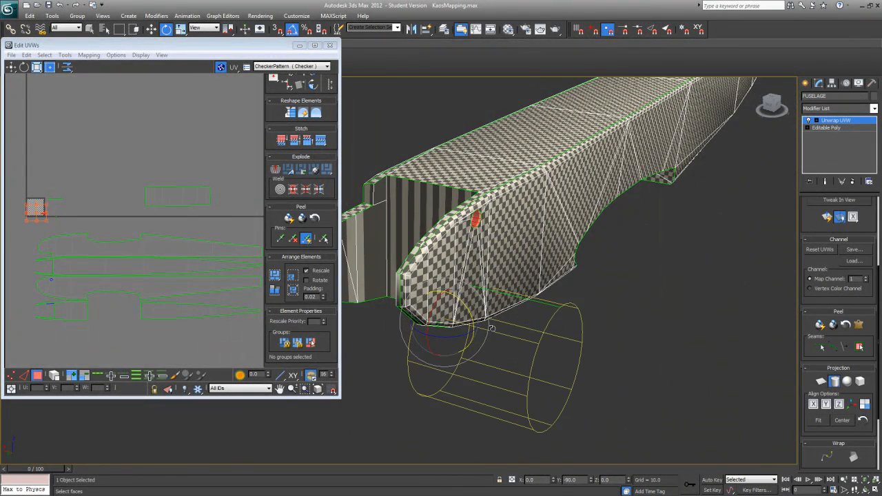
alt+middle_drag(491, 328, 438, 325)
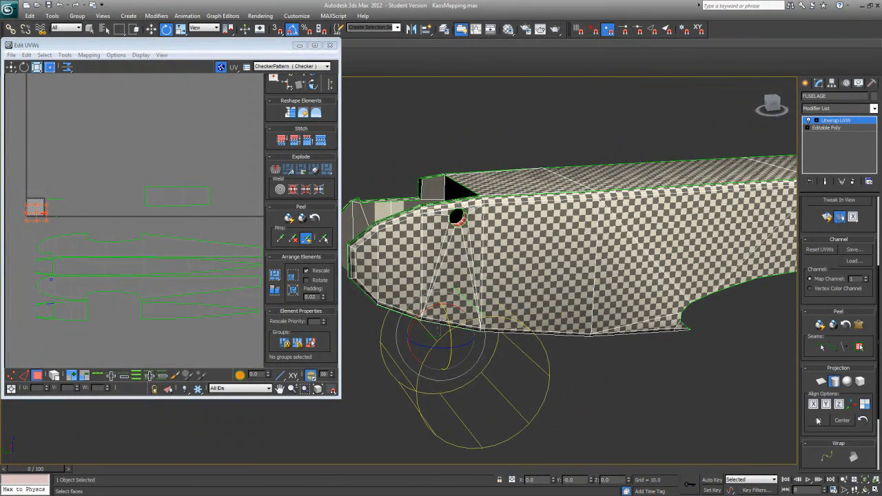
Step: Center the cylindrical gizmo and move it up around the hole from a straight side view
click(843, 422)
alt+middle_drag(544, 355, 518, 344)
click(150, 29)
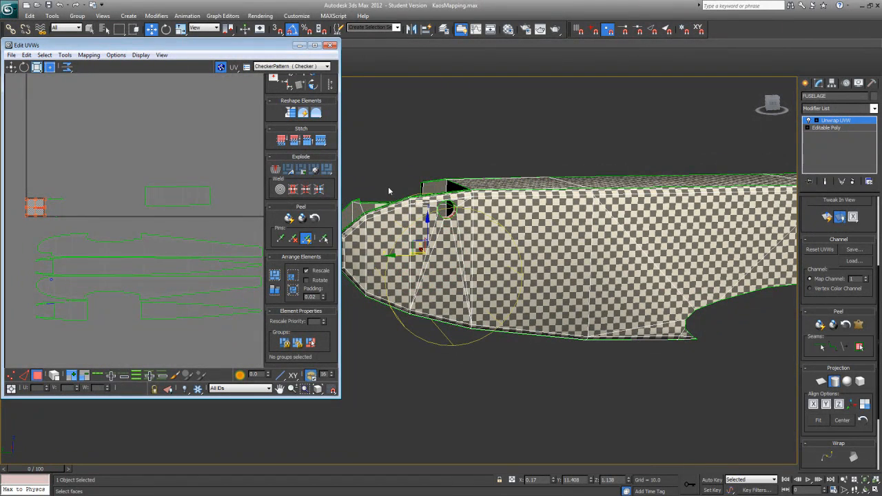
drag(429, 184, 427, 168)
click(774, 104)
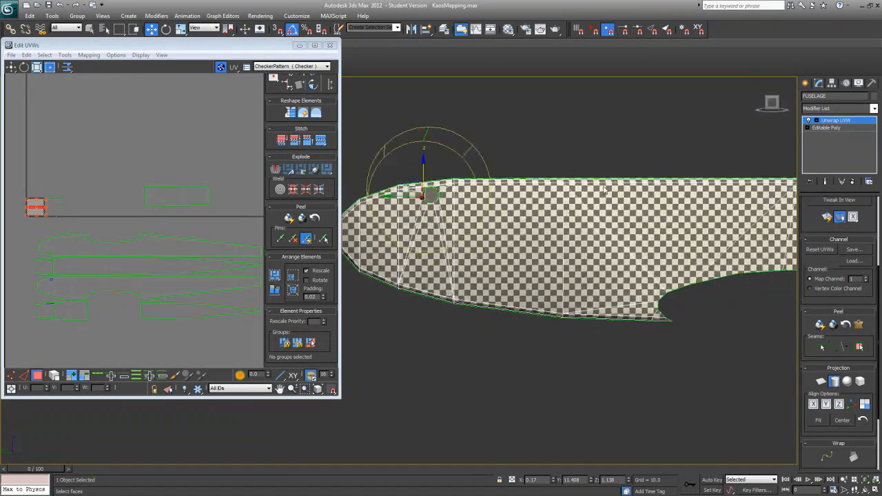
drag(407, 199, 429, 170)
alt+middle_drag(429, 171, 505, 238)
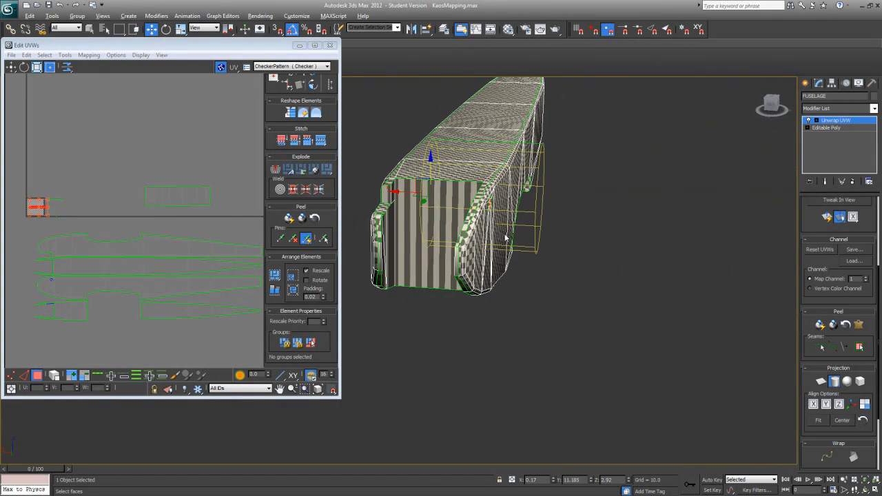
Step: Scale the cylindrical gizmo down closer to the size of the hole
click(180, 29)
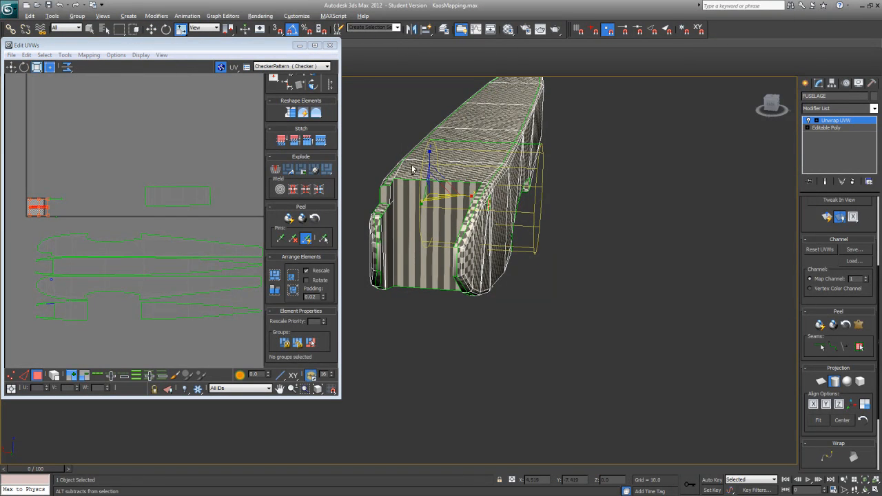
alt+middle_drag(508, 228, 507, 280)
drag(427, 187, 441, 209)
drag(459, 241, 513, 326)
mouse_move(513, 326)
alt+middle_down()
mouse_move(553, 343)
mouse_move(520, 332)
alt+middle_up()
Step: Move the cylindrical gizmo so it is centred on the round hole when seen straight from the fuselage side
key(w)
drag(428, 166, 425, 185)
alt+middle_drag(416, 197, 458, 219)
drag(409, 195, 446, 214)
alt+middle_drag(446, 213, 448, 247)
scroll(448, 247, up, 6)
mouse_move(521, 152)
middle_down()
mouse_move(415, 333)
mouse_move(408, 321)
mouse_move(426, 315)
middle_up()
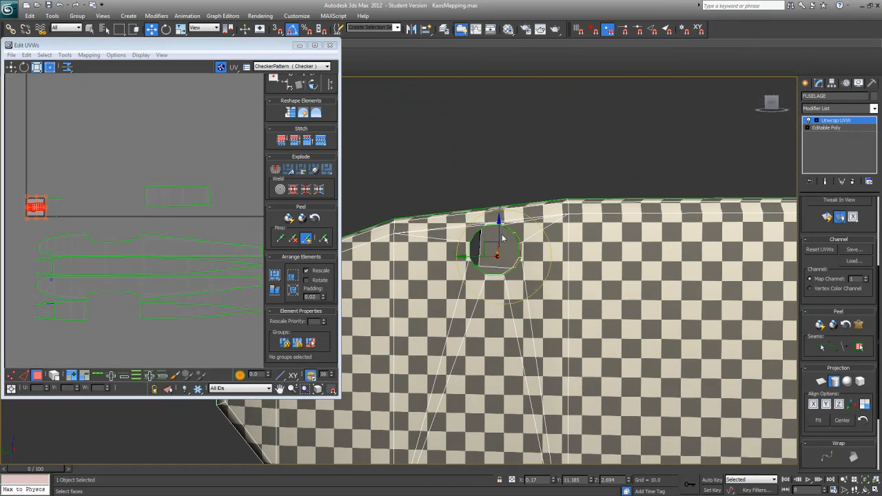
drag(488, 244, 480, 240)
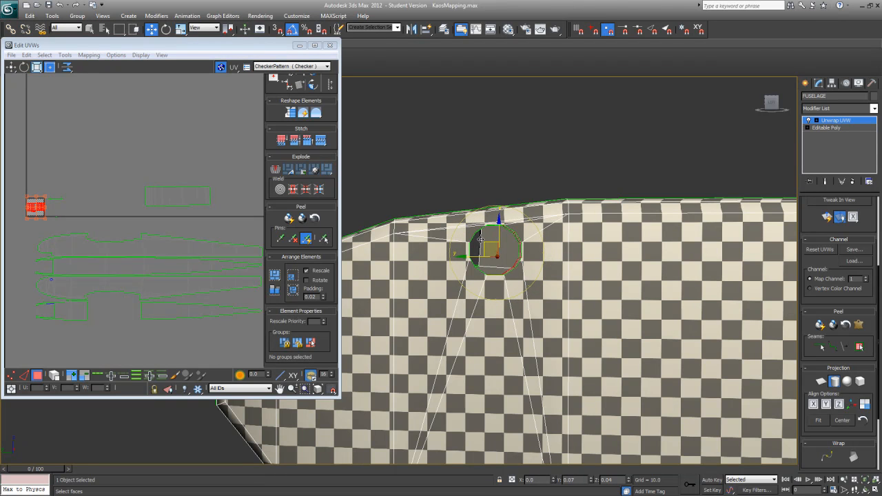
click(238, 90)
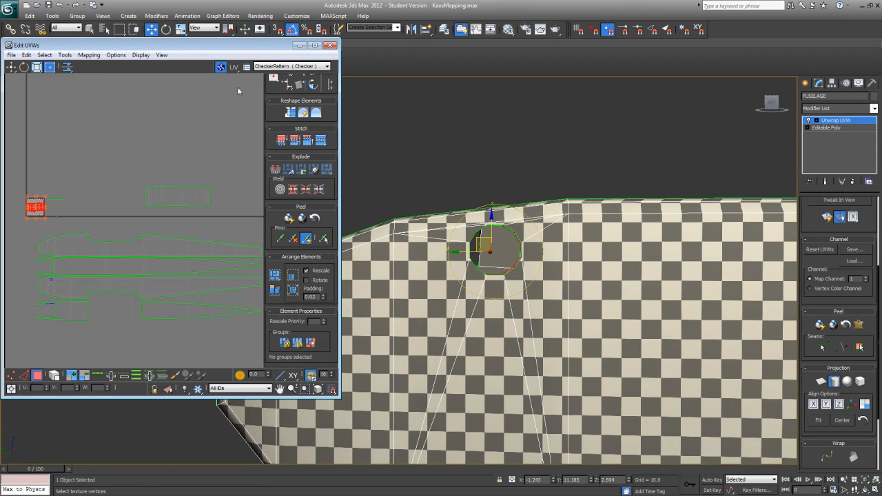
Step: Scale the cylindrical gizmo uniformly to 71 percent so it closely surrounds the round hole
click(181, 31)
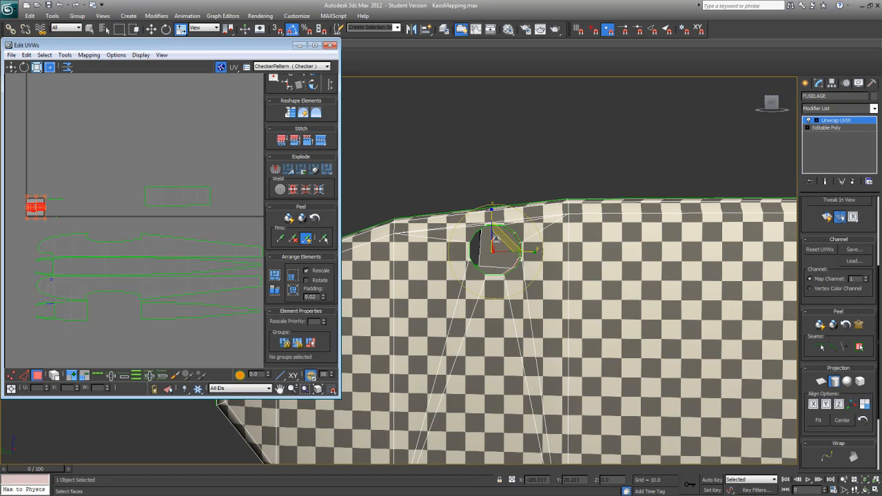
click(493, 252)
drag(493, 255, 486, 268)
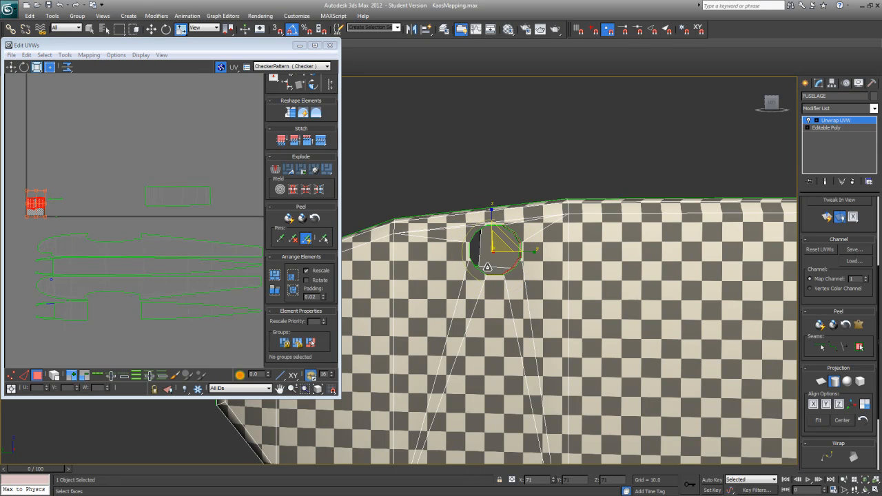
Step: Turn off the cylindrical projection and deselect the stray long triangular faces below the hole, keeping only the hole's inner wall faces
alt+middle_drag(427, 279, 582, 332)
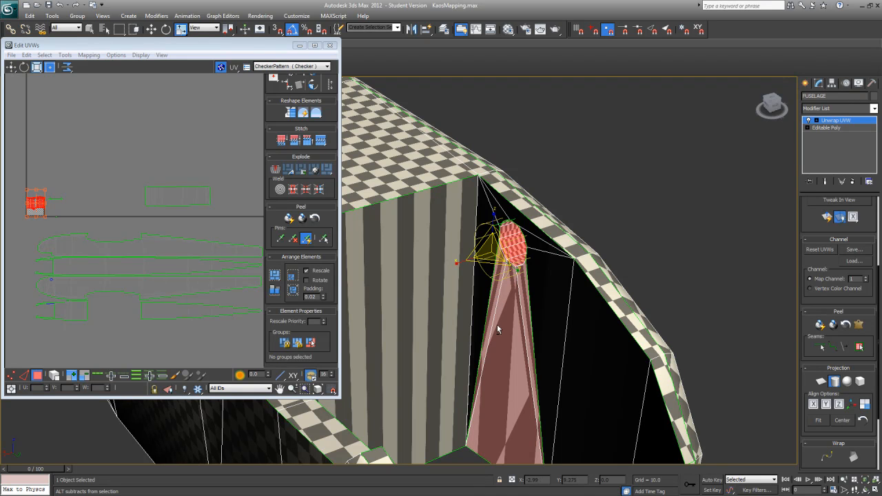
click(835, 381)
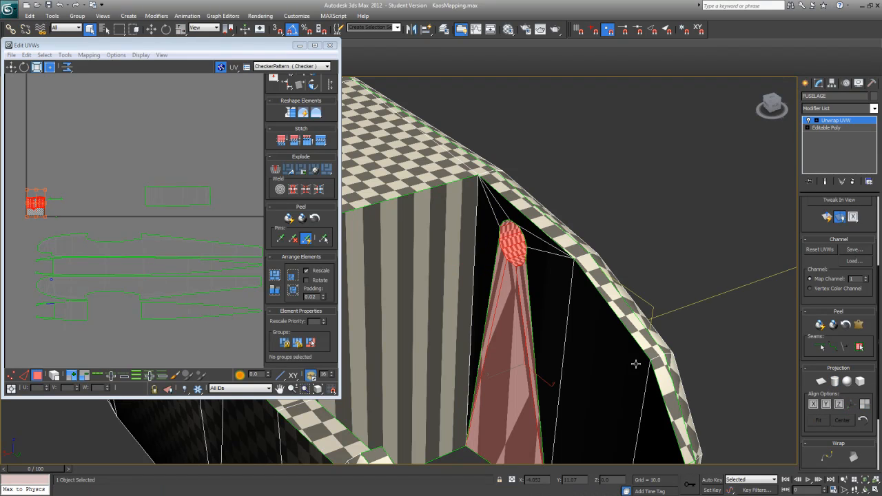
alt+click(491, 290)
alt+click(501, 307)
alt+click(526, 309)
mouse_move(528, 310)
alt+middle_down()
mouse_move(477, 309)
mouse_move(523, 329)
mouse_move(555, 312)
mouse_move(425, 312)
mouse_move(547, 296)
mouse_move(570, 341)
mouse_move(588, 337)
mouse_move(535, 315)
mouse_move(492, 319)
mouse_move(517, 319)
alt+middle_up()
scroll(425, 312, down, 5)
scroll(587, 337, up, 5)
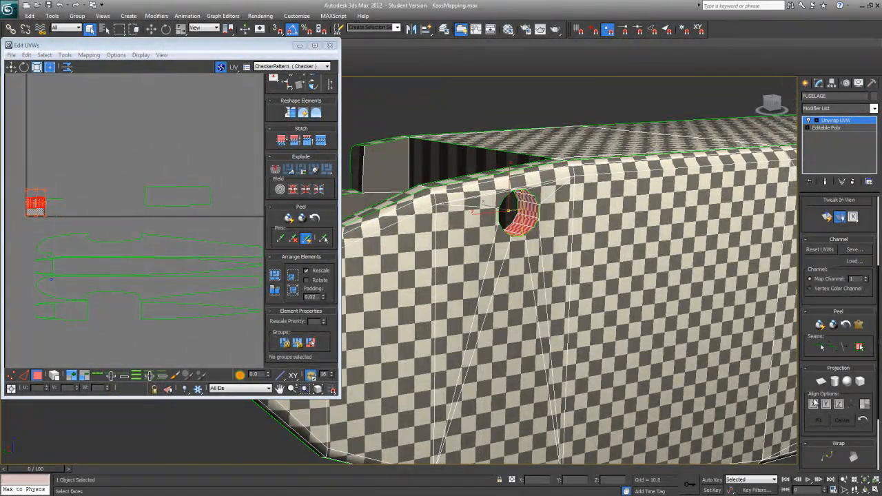
Step: Reapply cylindrical mapping to the hole's inner wall faces and check the checker pattern inside the hole
key(w)
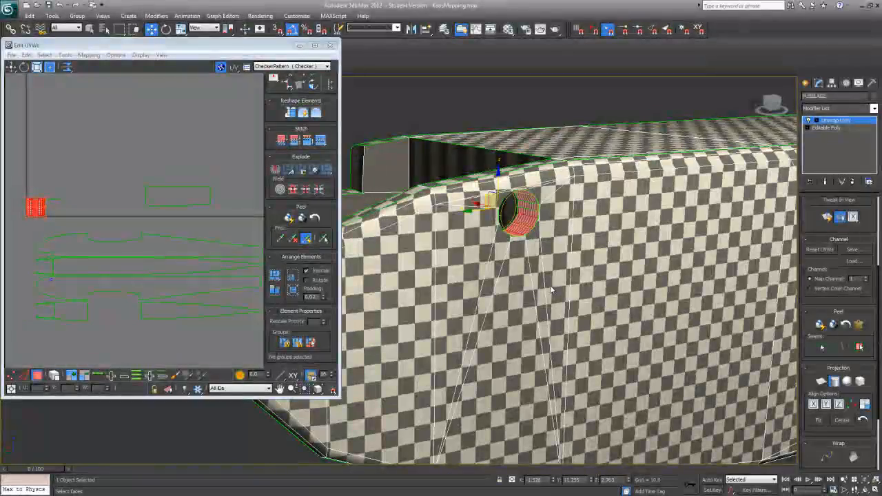
alt+middle_drag(551, 289, 559, 321)
scroll(569, 280, up, 2)
scroll(569, 280, down, 2)
scroll(569, 280, up, 1)
middle_drag(570, 280, 518, 318)
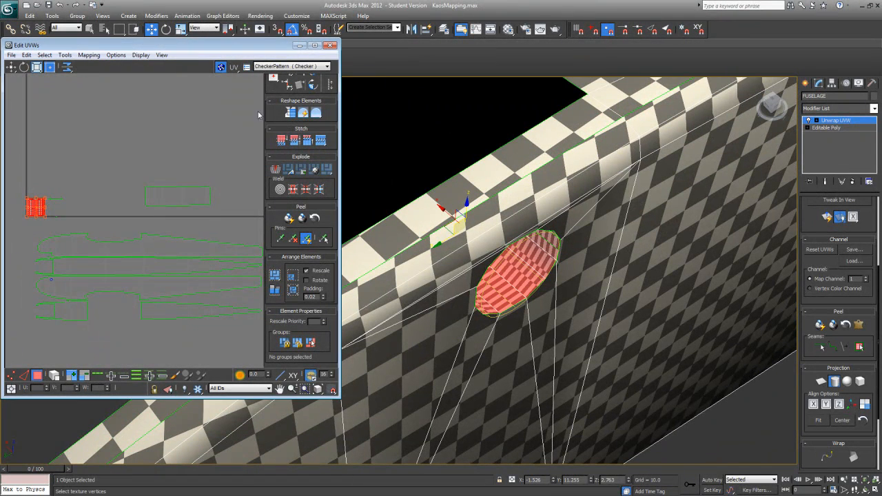
Step: Stretch the cylindrical gizmo lengthwise through the hole to even out the checkers, and end the cylindrical projection
click(182, 30)
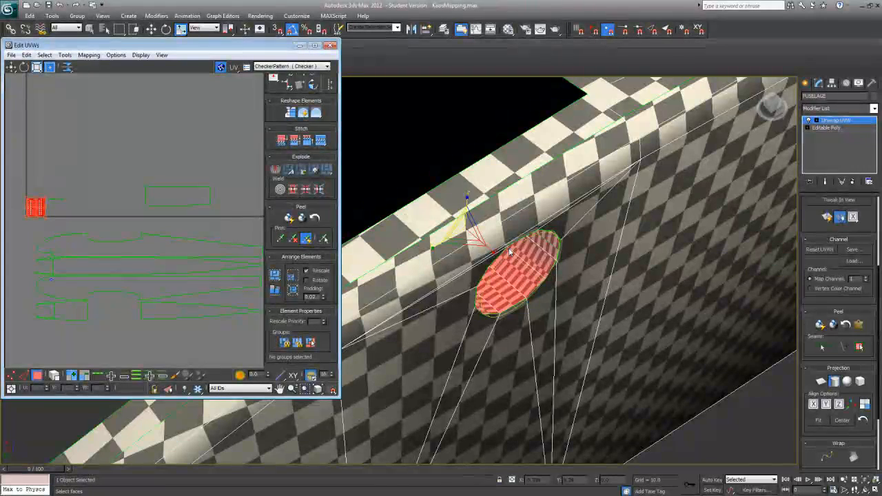
drag(494, 253, 533, 356)
alt+middle_drag(536, 351, 507, 319)
middle_drag(65, 250, 167, 262)
scroll(167, 264, up, 4)
middle_drag(114, 207, 178, 305)
scroll(142, 284, up, 3)
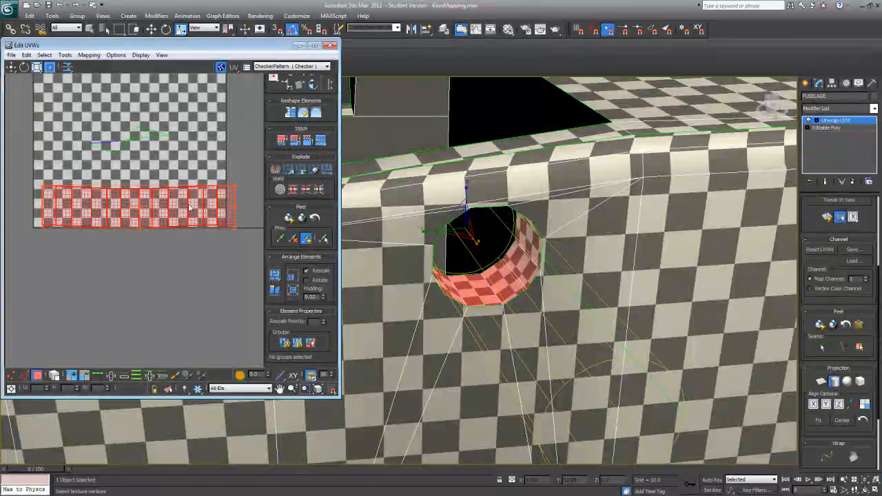
click(836, 381)
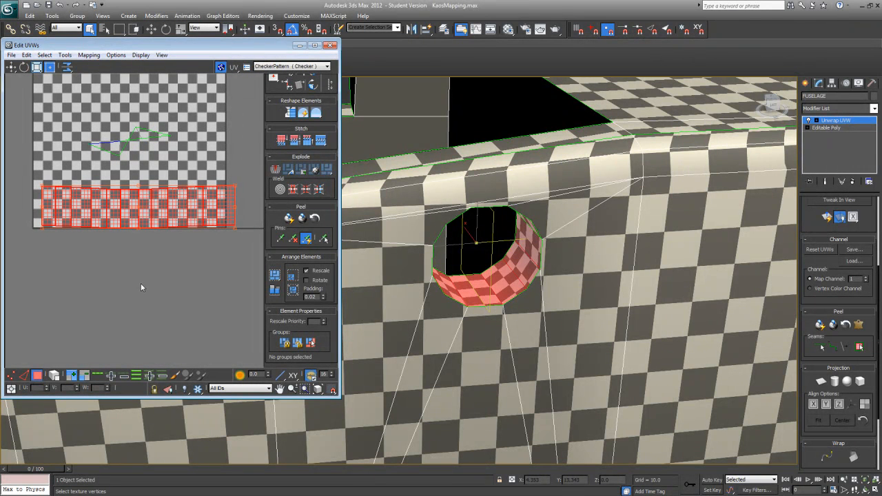
Step: Select all vertices of the hole's unwrapped strip in the UV editor
click(11, 376)
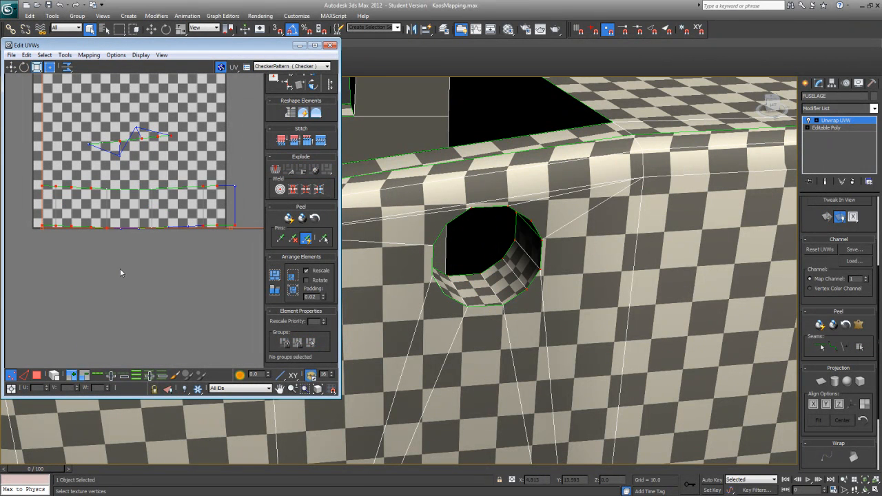
middle_drag(242, 207, 92, 287)
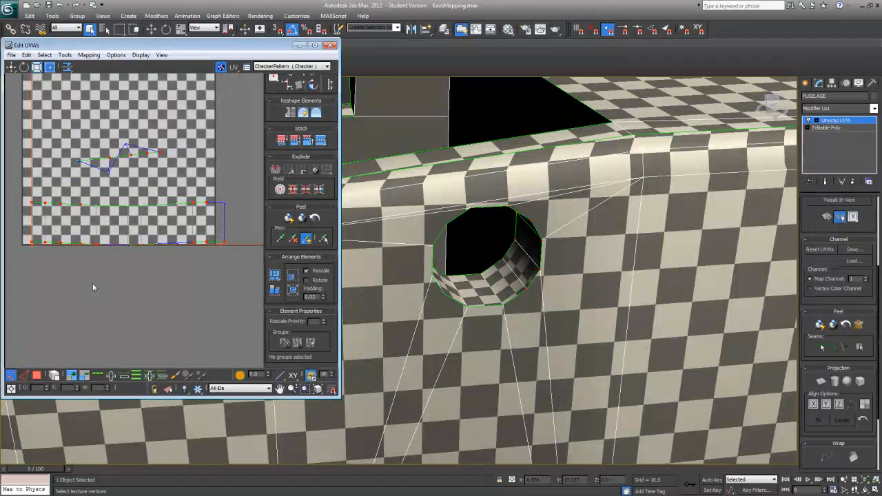
drag(34, 279, 233, 203)
middle_drag(213, 226, 215, 255)
scroll(175, 267, down, 3)
scroll(176, 267, up, 1)
scroll(176, 267, up, 1)
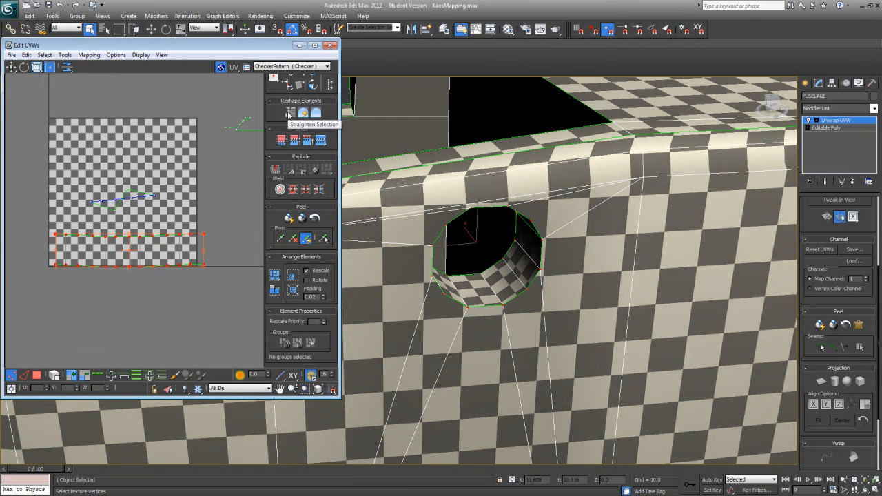
Step: Try Straighten Selection on the faces of the hole's UV strip
click(37, 376)
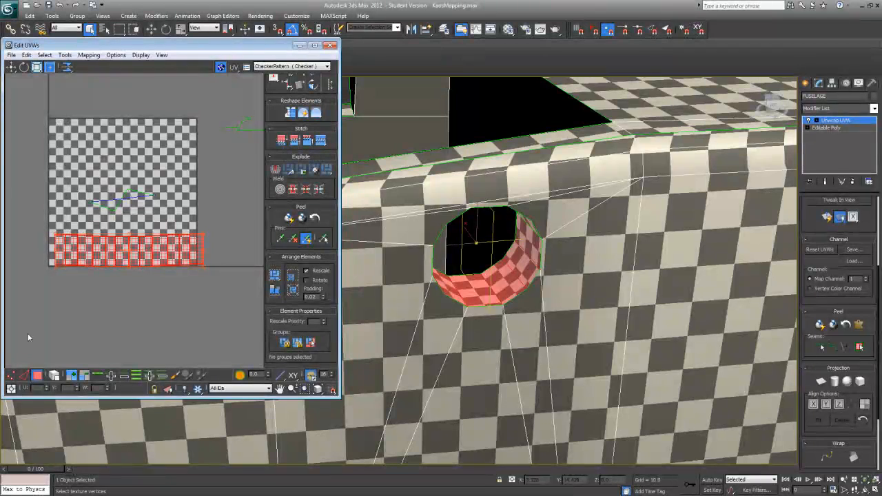
drag(204, 264, 214, 234)
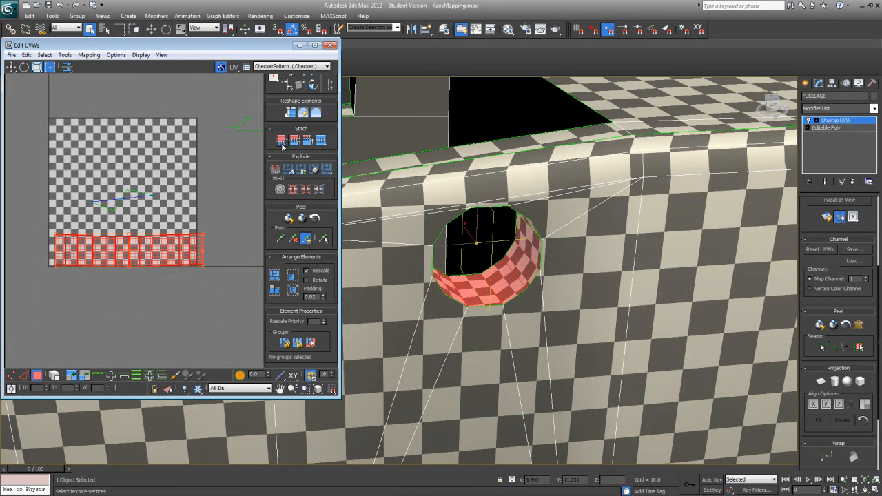
click(292, 115)
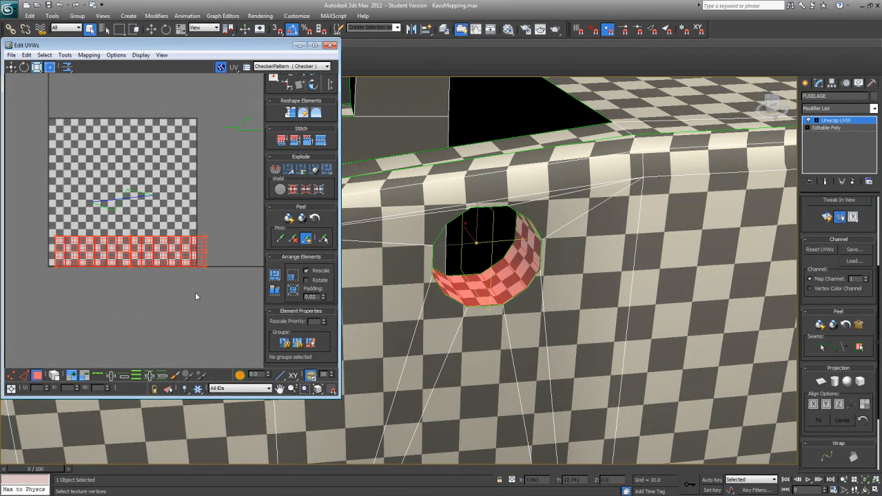
mouse_move(139, 314)
middle_down()
mouse_move(158, 313)
mouse_move(141, 313)
middle_up()
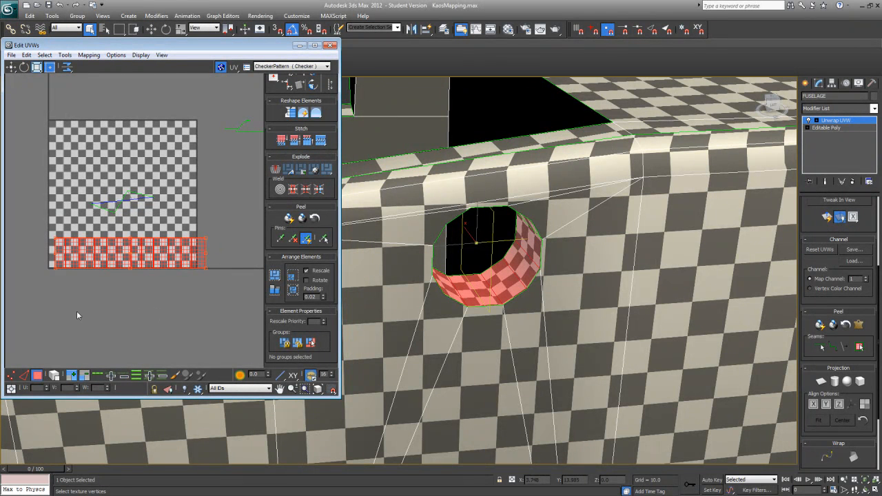
click(80, 346)
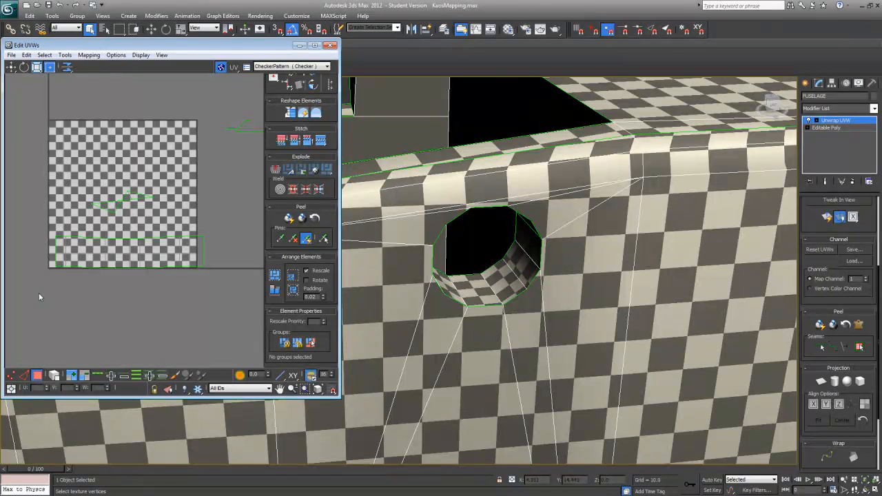
Step: Select the hole strip's faces and apply Straighten Selection to square up the strip
drag(217, 234, 217, 233)
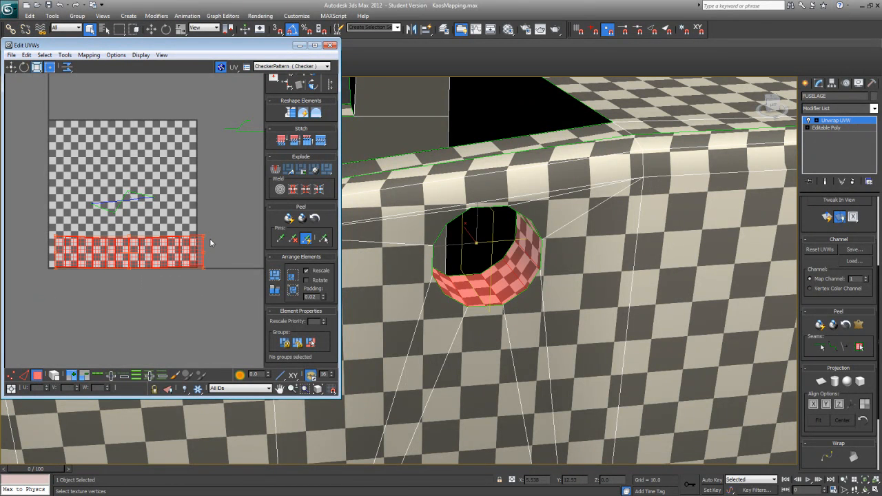
click(290, 113)
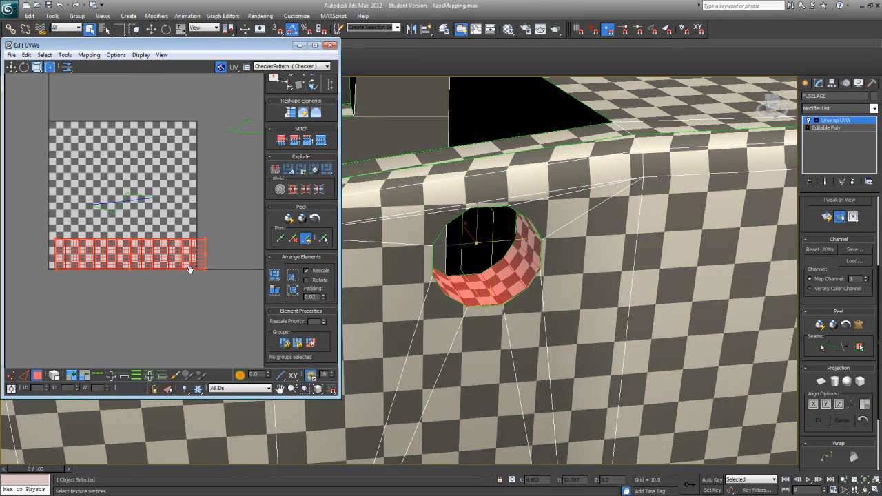
scroll(198, 277, down, 4)
scroll(93, 215, down, 2)
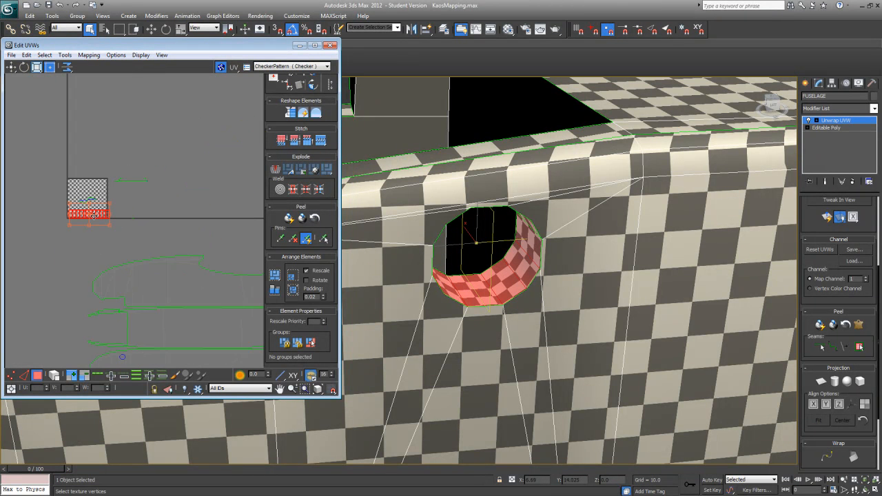
Step: Scale the hole's UV strip down to about half its width and place it above the nose of the lower fuselage side island
drag(97, 214, 99, 317)
scroll(125, 339, up, 3)
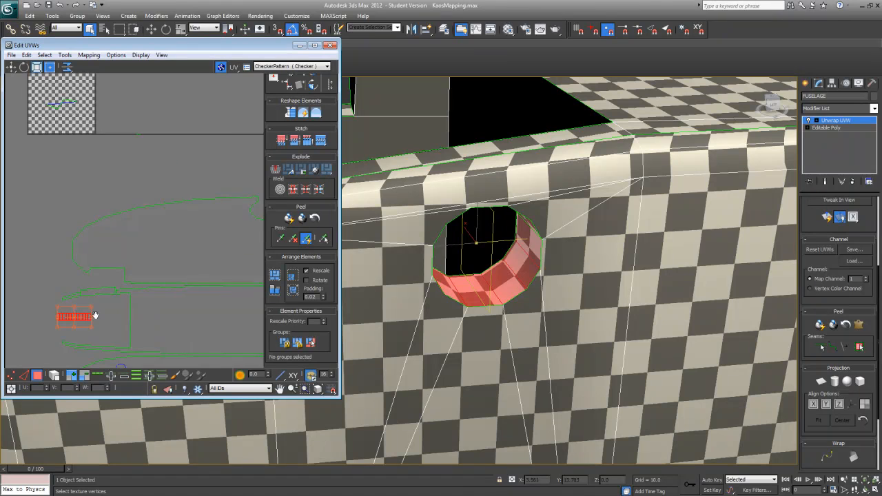
middle_drag(100, 317, 117, 253)
drag(109, 248, 104, 281)
scroll(113, 287, up, 3)
scroll(99, 248, down, 4)
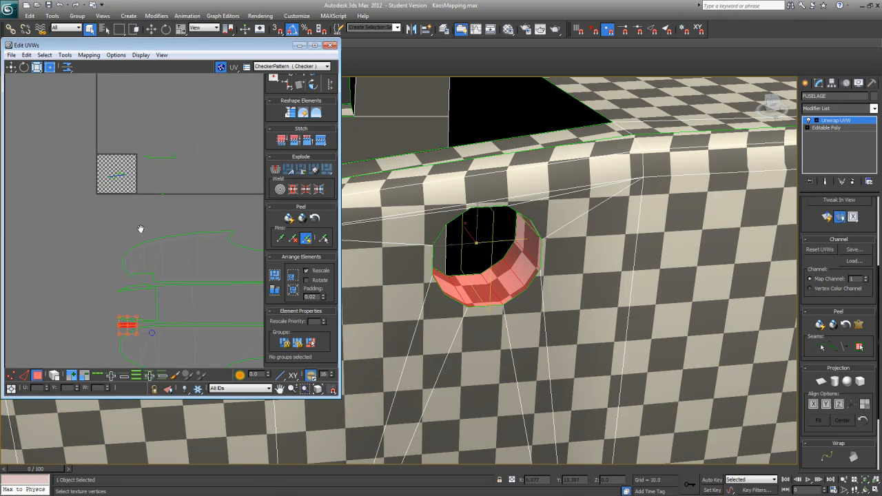
middle_drag(126, 211, 122, 221)
Step: Apply Quick Planar Map to the two narrow end faces at the front of the fuselage sides
middle_drag(368, 303, 384, 308)
scroll(483, 259, down, 5)
alt+middle_drag(486, 265, 573, 274)
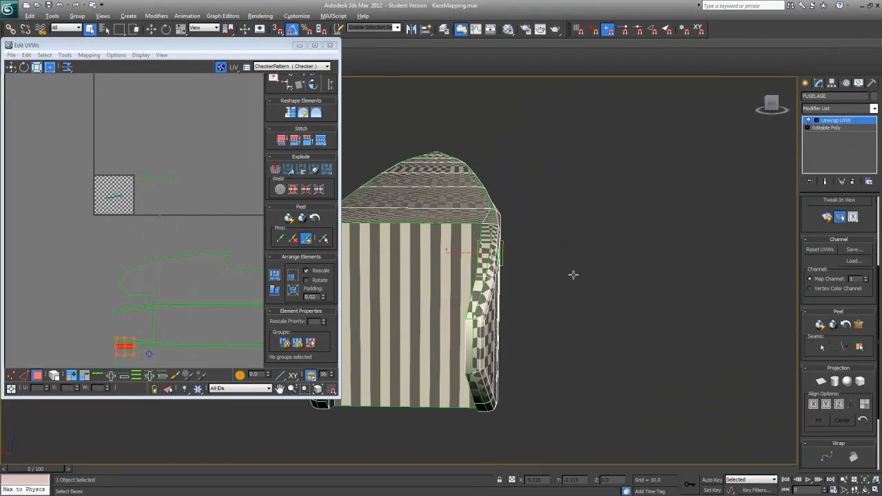
alt+middle_drag(514, 338, 564, 315)
click(564, 317)
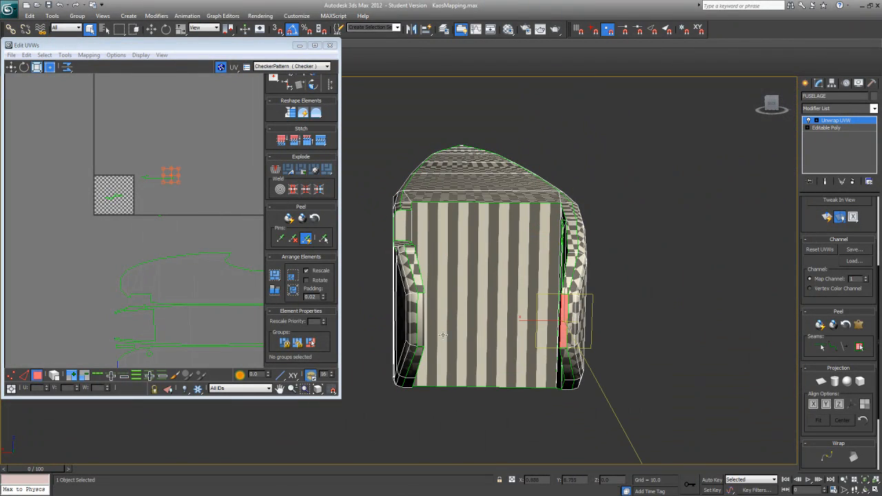
ctrl+click(422, 322)
alt+middle_drag(481, 327, 477, 358)
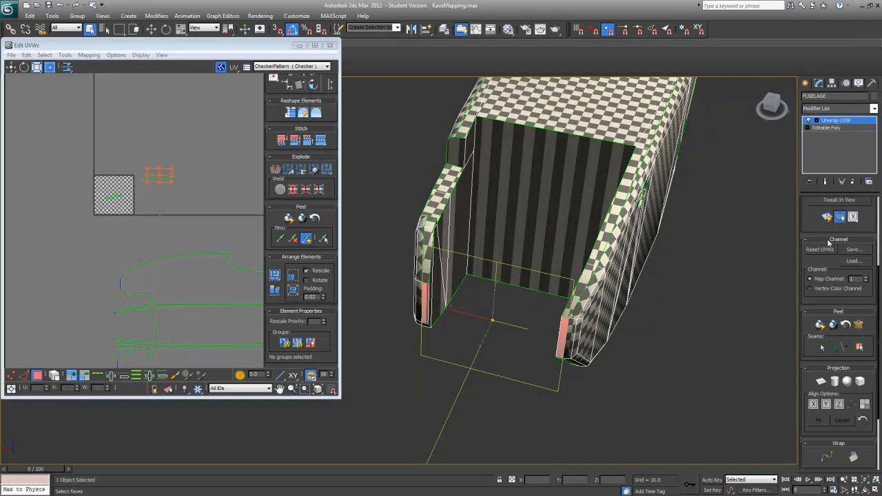
click(827, 218)
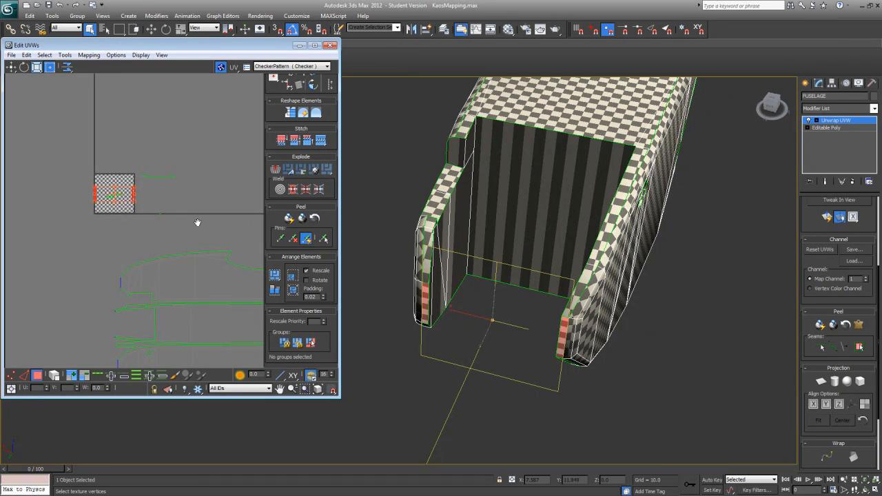
Step: Move the planar-mapped end faces into empty space ahead of the fuselage islands and enlarge the UV editor window
middle_drag(117, 221, 153, 157)
drag(160, 133, 111, 273)
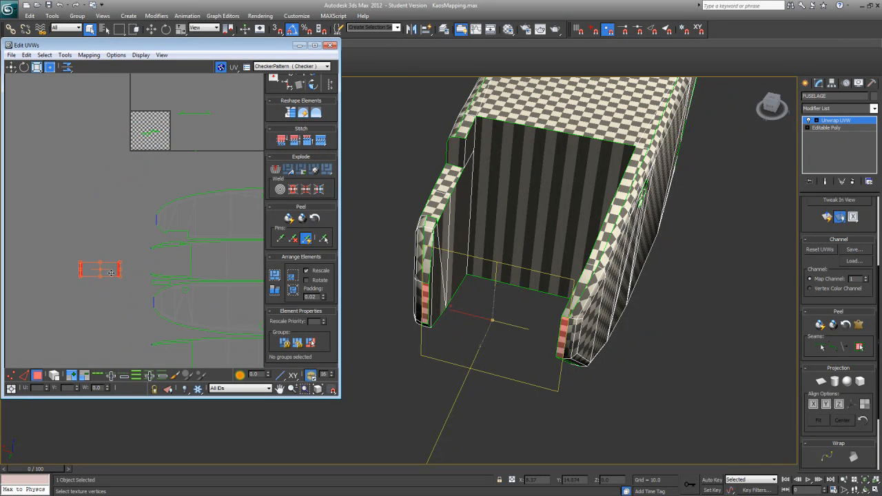
middle_drag(117, 279, 139, 242)
scroll(140, 242, up, 3)
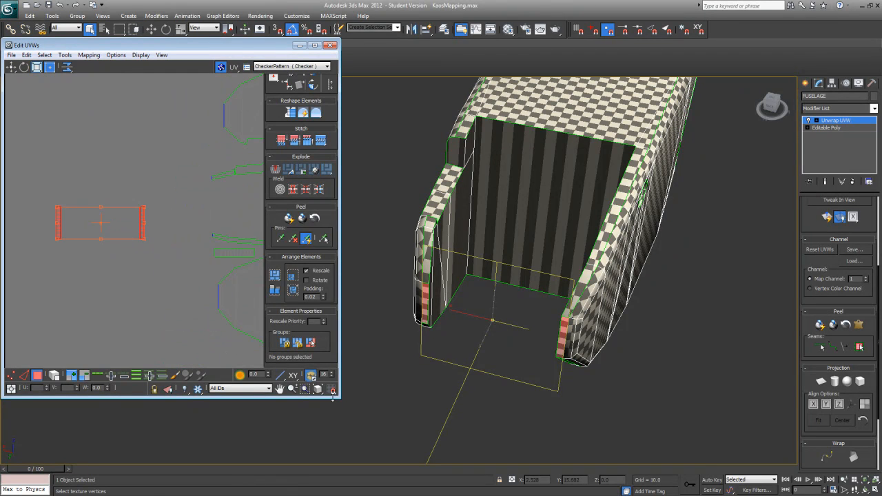
drag(340, 399, 626, 435)
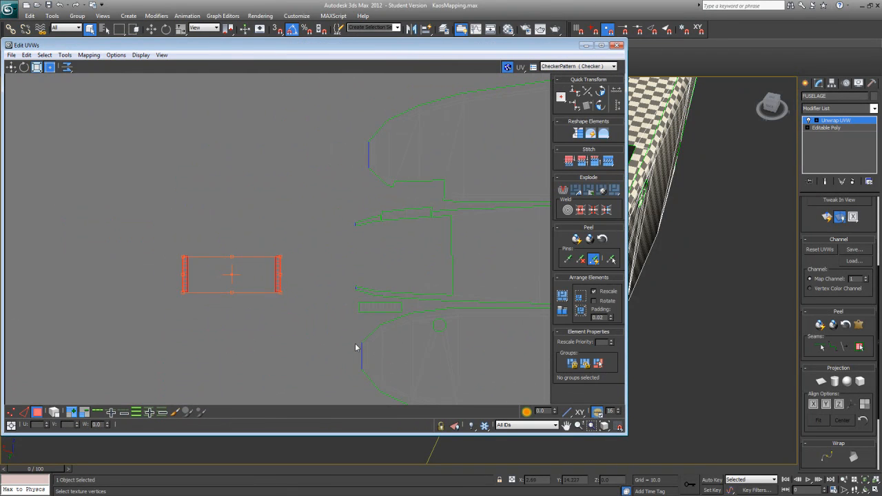
Step: Separate the two planar-mapped end faces and place them beside the noses of the fuselage side islands
click(295, 307)
middle_drag(289, 301, 243, 268)
drag(233, 226, 262, 283)
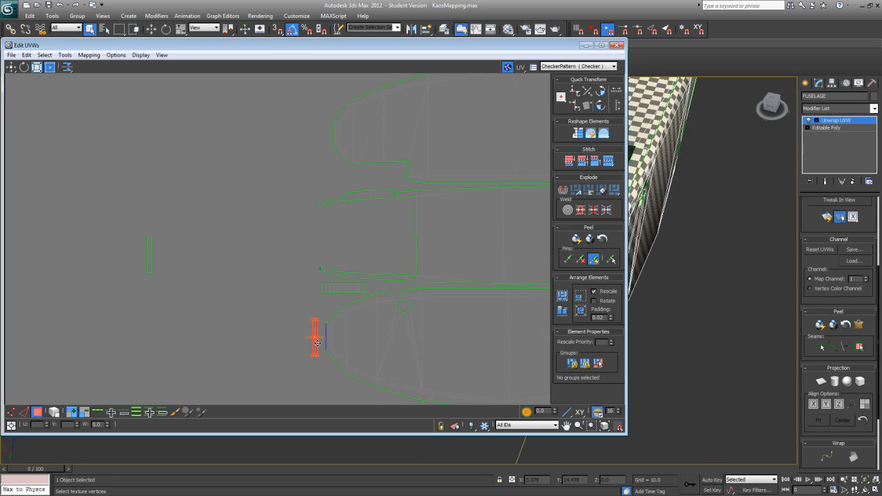
drag(161, 288, 322, 148)
Step: Move the lower narrow end face against the front edge of the lower fuselage side island and scale it to match that edge
click(10, 413)
middle_drag(242, 352, 212, 341)
scroll(214, 341, up, 2)
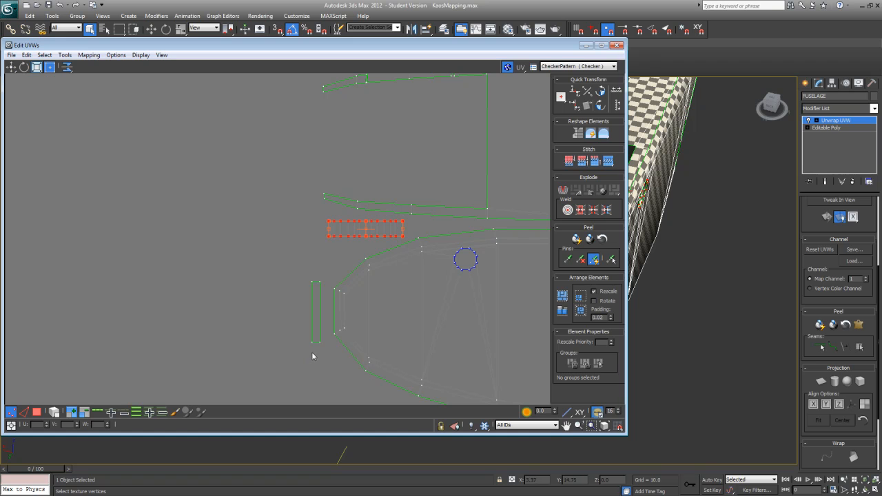
drag(309, 334, 328, 355)
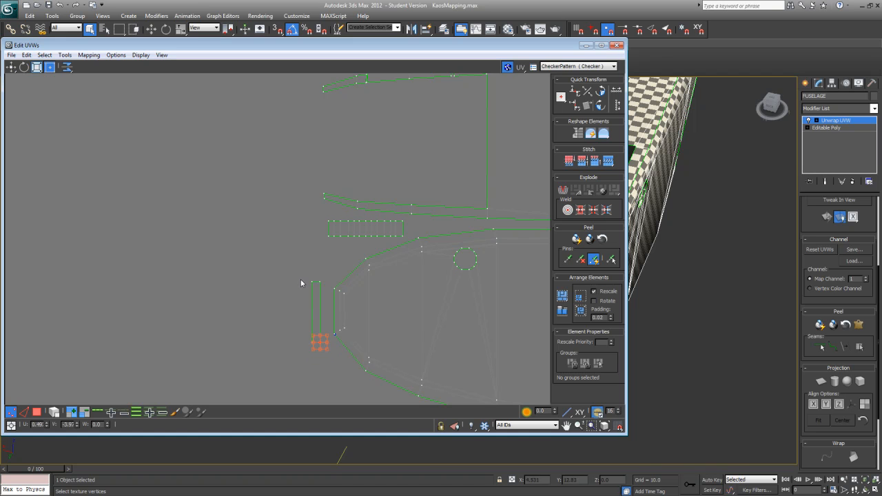
drag(305, 277, 332, 357)
drag(319, 325, 332, 314)
middle_drag(333, 313, 210, 314)
scroll(250, 306, up, 3)
scroll(210, 315, up, 1)
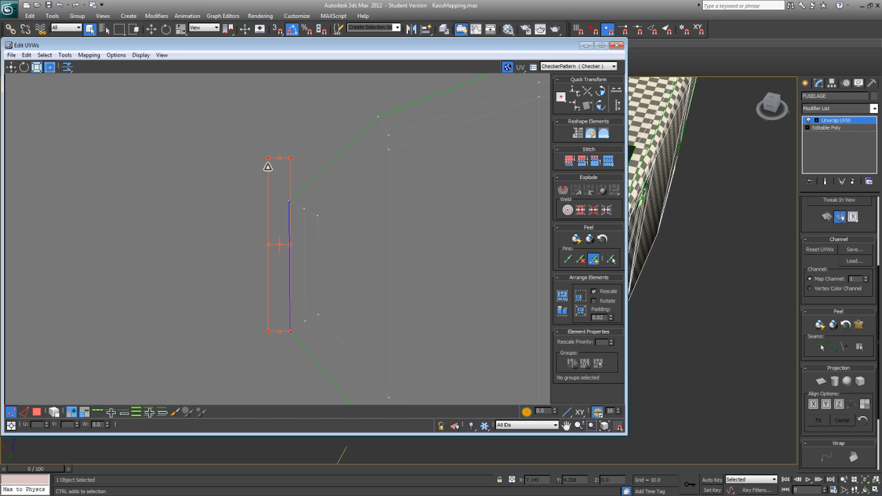
drag(269, 177, 273, 201)
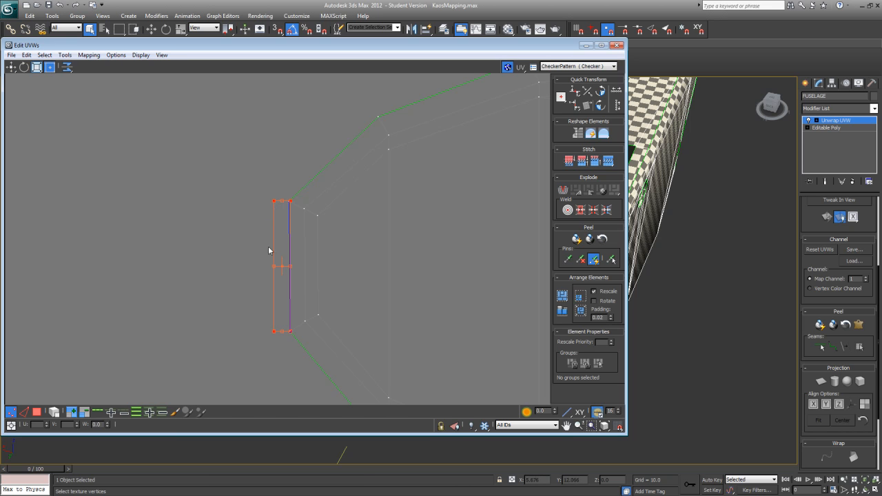
middle_drag(254, 284, 219, 278)
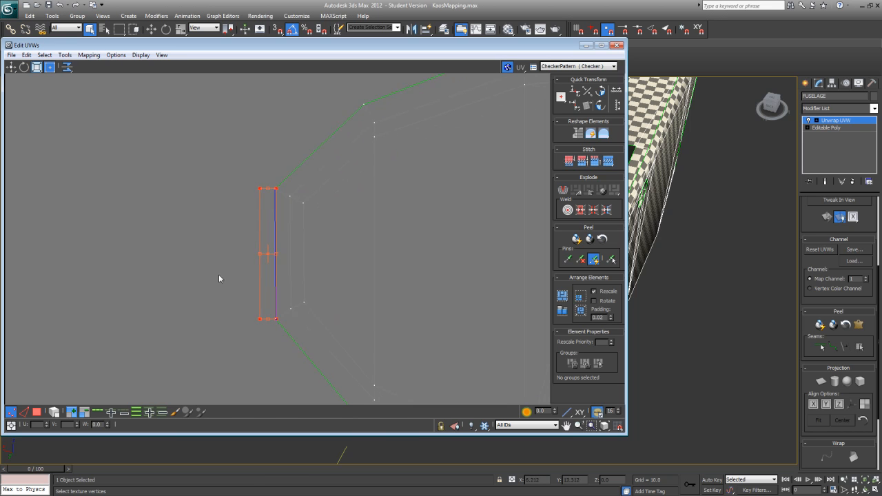
Step: Weld the two shared corner vertices joining the end face to the nose of the lower fuselage side island
drag(279, 193, 279, 194)
right_click(276, 188)
click(273, 197)
right_click(276, 320)
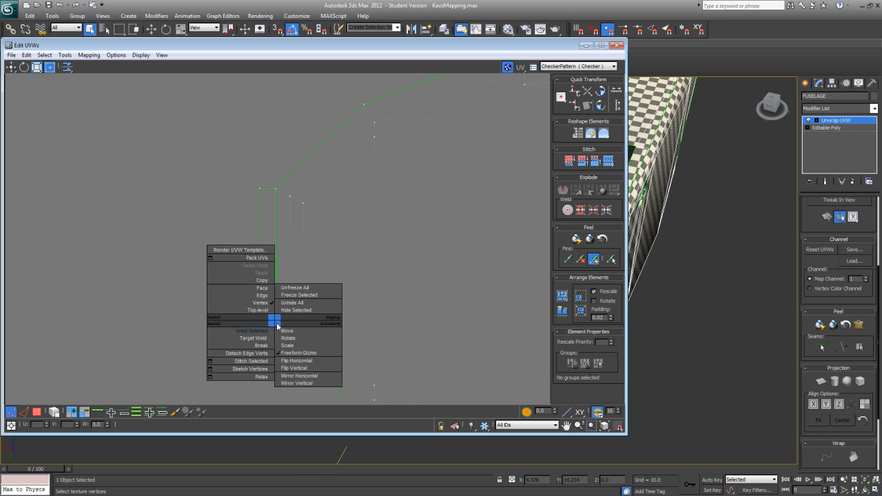
click(270, 330)
Step: Rotate the other narrow end face and scale it to fit against the front edge of the upper fuselage side island
middle_drag(244, 196, 225, 313)
scroll(226, 315, down, 5)
middle_drag(215, 249, 208, 388)
middle_drag(188, 261, 201, 368)
scroll(202, 367, up, 3)
drag(233, 231, 269, 330)
middle_drag(269, 331, 239, 355)
scroll(239, 355, up, 2)
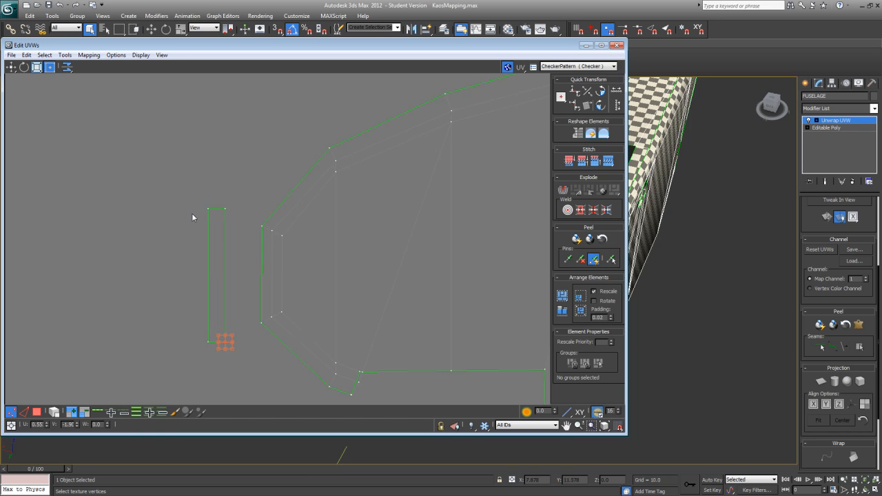
drag(226, 352, 227, 352)
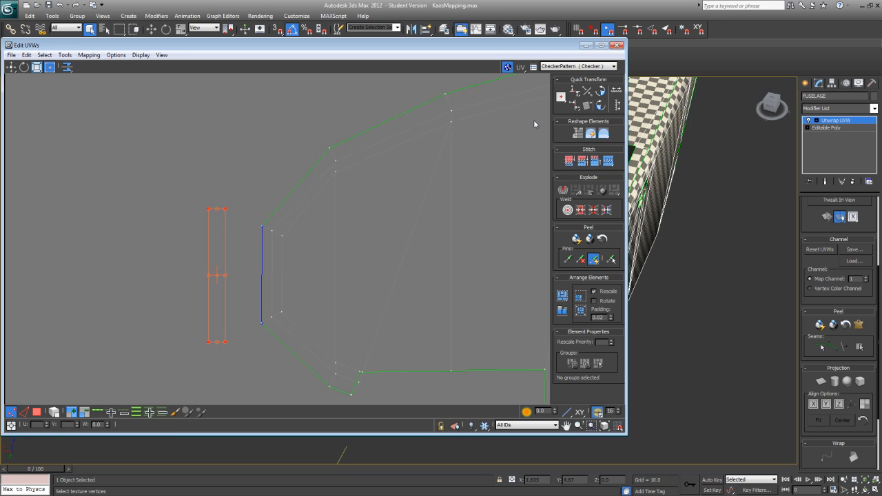
click(601, 93)
drag(215, 326, 251, 342)
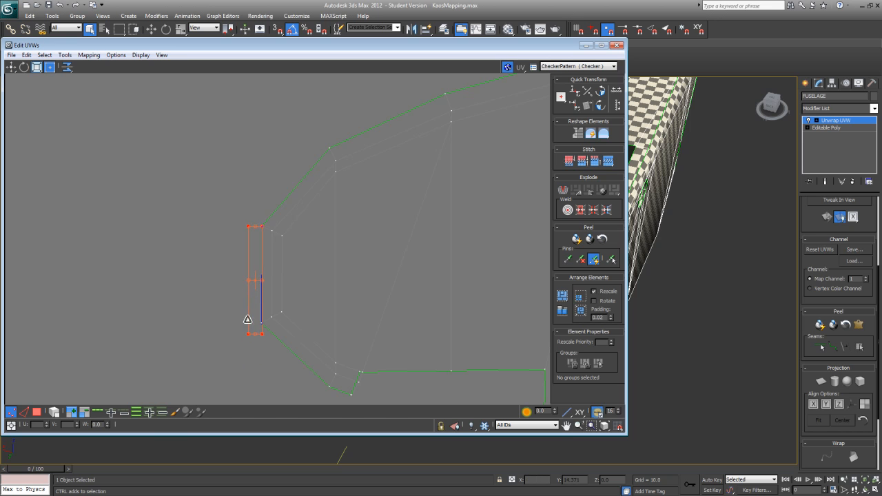
drag(249, 316, 250, 317)
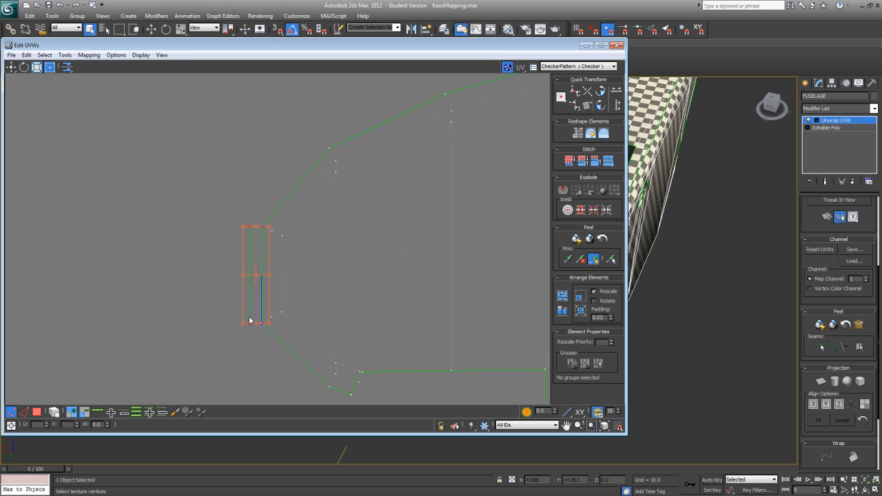
Step: Weld the two shared corner vertices joining the end face to the nose of the upper fuselage side island
right_click(266, 322)
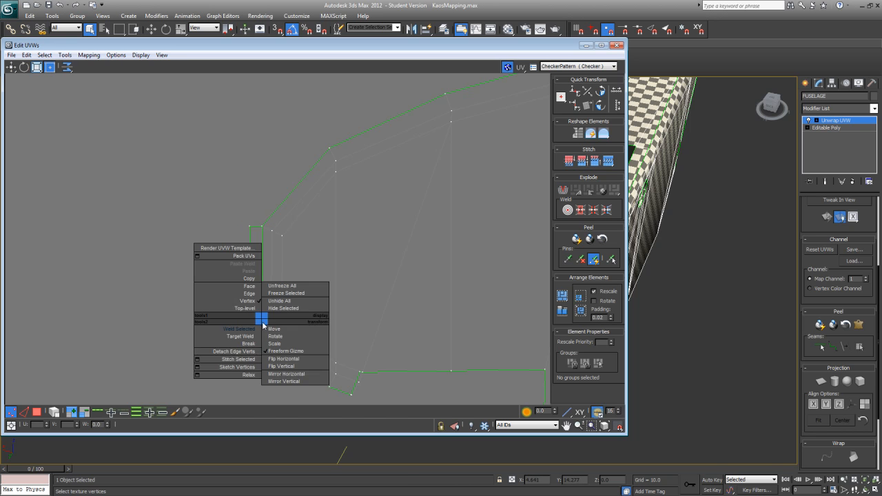
drag(267, 230, 268, 231)
right_click(264, 228)
click(253, 235)
Step: Shrink the UV editor window so the fuselage's front opening has more room in the viewport
alt+middle_drag(689, 306, 762, 348)
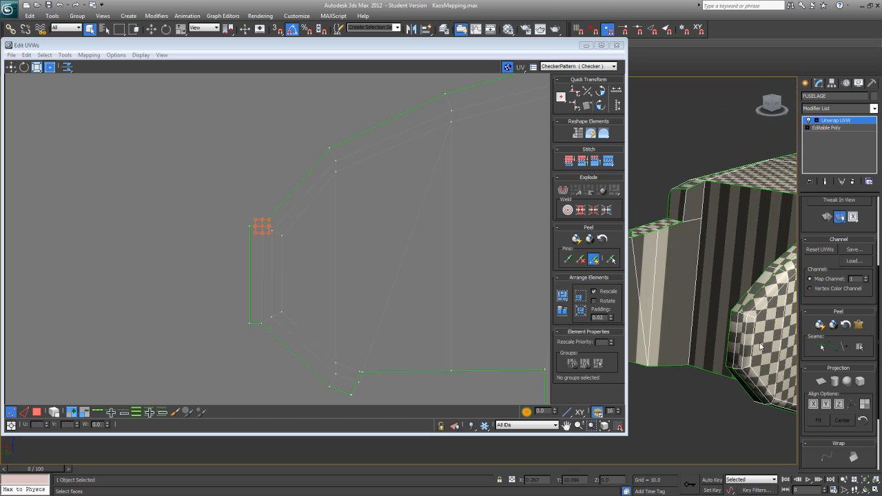
middle_drag(674, 271, 657, 283)
middle_drag(484, 226, 247, 232)
scroll(247, 232, down, 3)
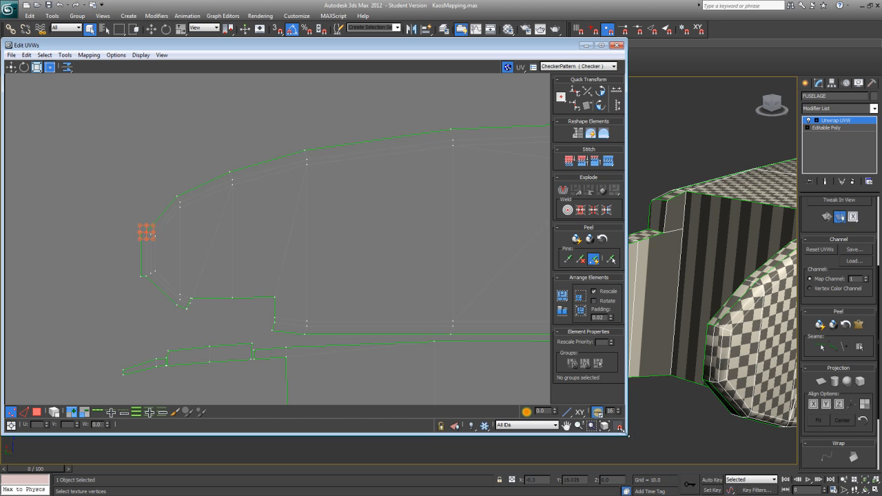
drag(628, 437, 404, 398)
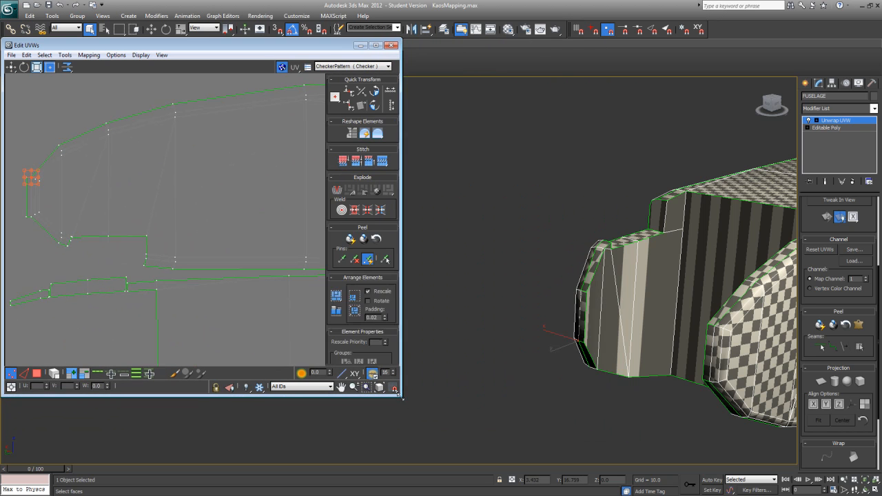
alt+middle_drag(670, 339, 685, 324)
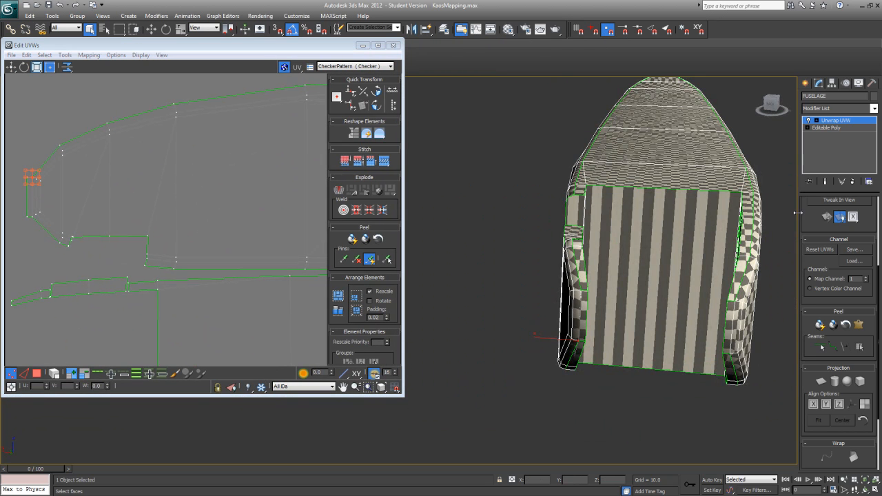
scroll(811, 233, up, 5)
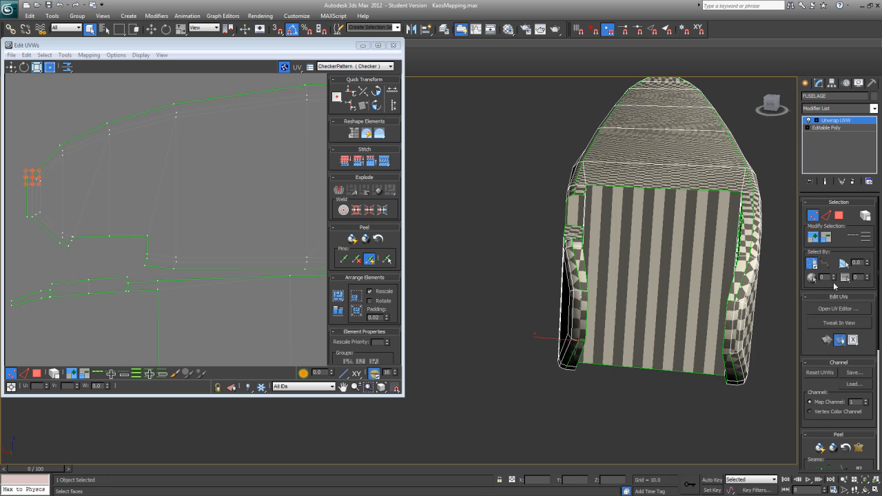
Step: Apply Quick Planar Map to the fuselage's large recessed front face and the small front-facing step face beside it
click(838, 218)
click(661, 268)
mouse_move(670, 288)
alt+middle_down()
mouse_move(734, 276)
mouse_move(666, 296)
mouse_move(594, 281)
mouse_move(663, 293)
alt+middle_up()
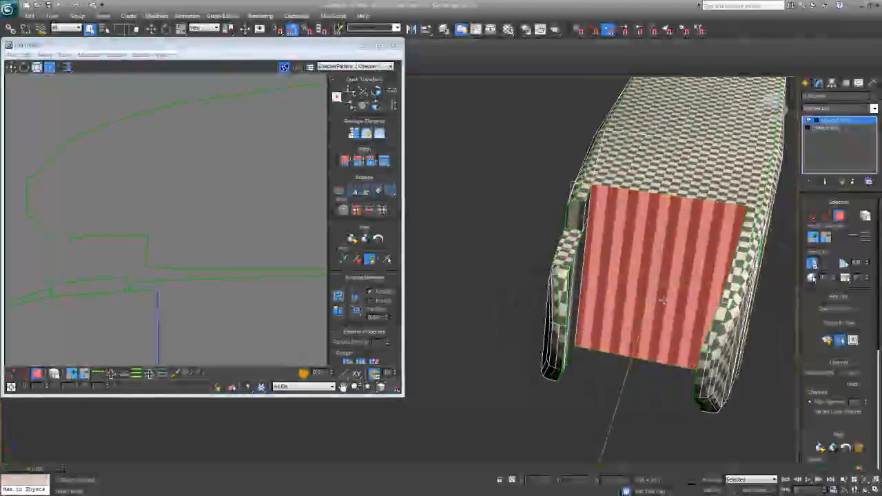
alt+middle_drag(579, 210, 666, 251)
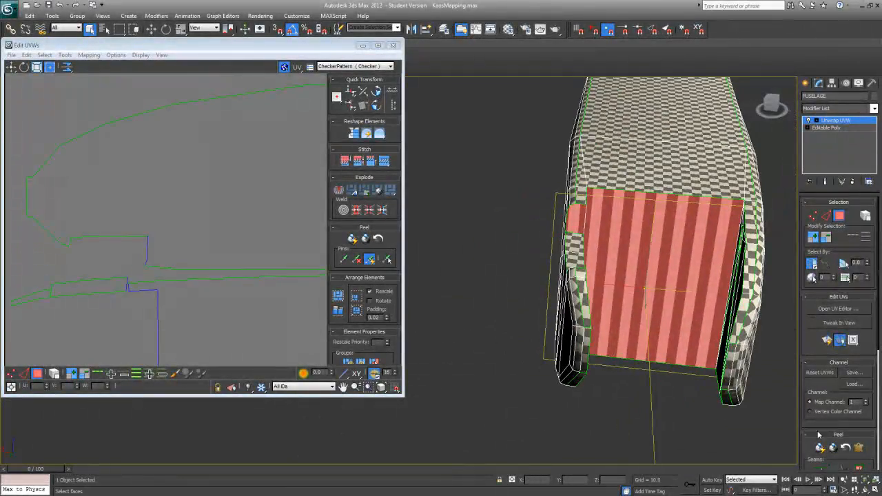
click(828, 343)
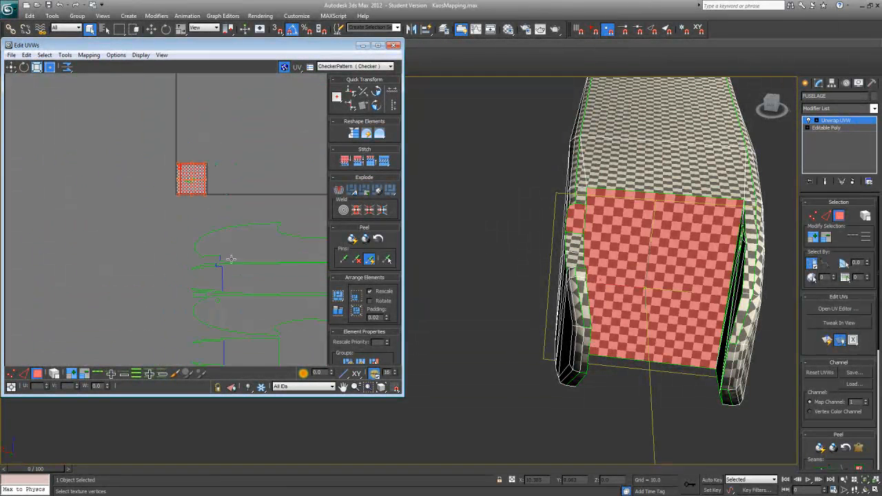
Step: Move the planar-mapped front faces into empty space ahead of the fuselage islands and scale them down to about 70%
drag(200, 183, 170, 310)
scroll(172, 312, up, 8)
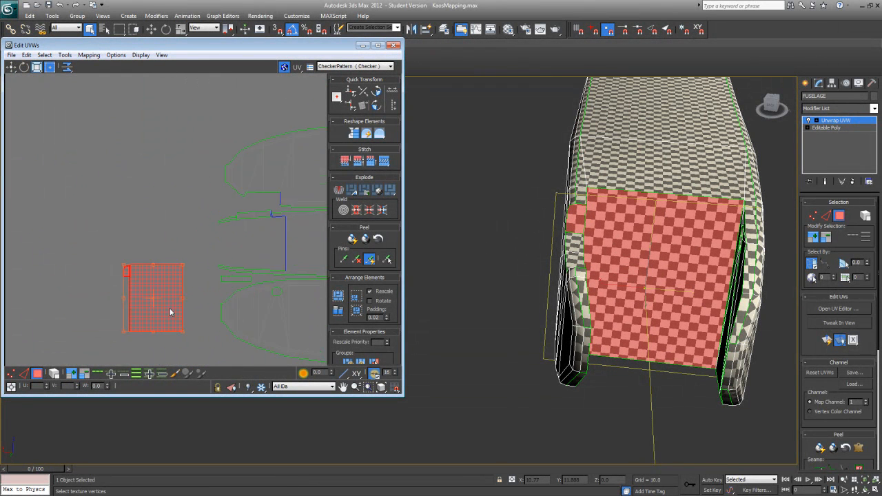
scroll(168, 318, down, 2)
ctrl+drag(187, 345, 89, 214)
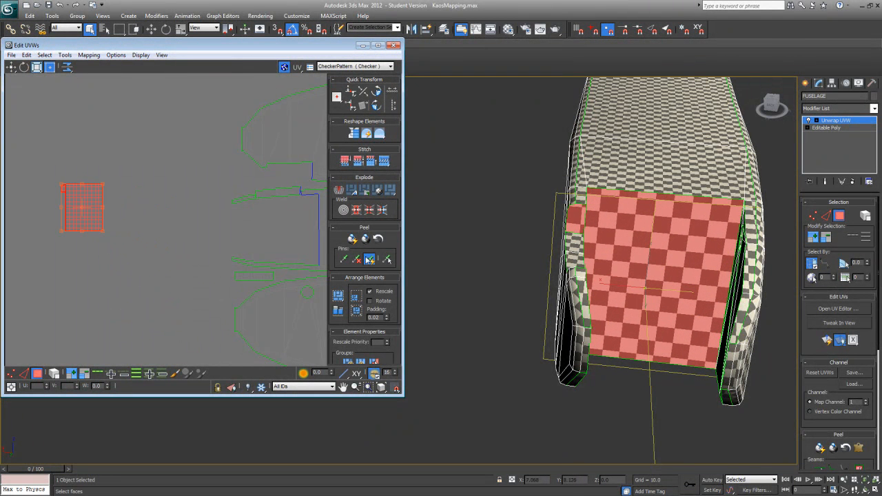
middle_drag(286, 228, 230, 258)
Step: Apply Quick Planar Map to the inner faces of the notched side wall at the fuselage's front opening
alt+middle_drag(612, 333, 513, 307)
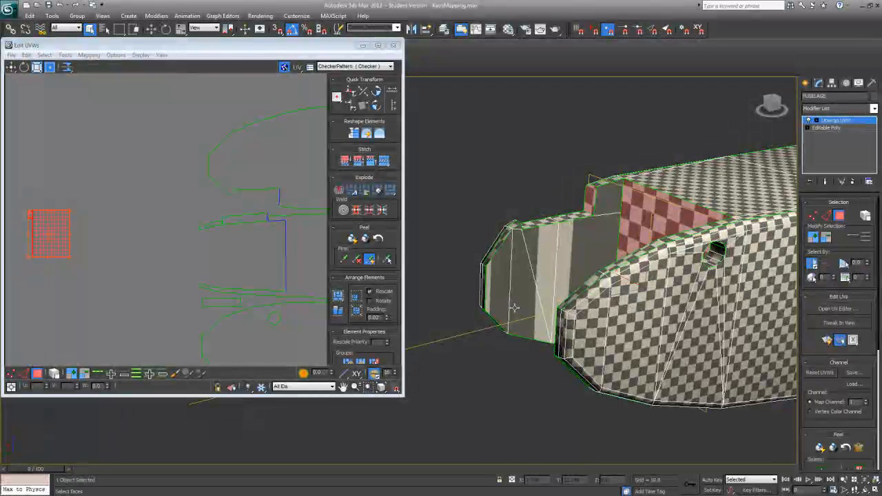
click(514, 307)
ctrl+click(496, 292)
ctrl+click(549, 276)
ctrl+click(581, 251)
ctrl+click(610, 209)
alt+middle_drag(611, 208, 607, 221)
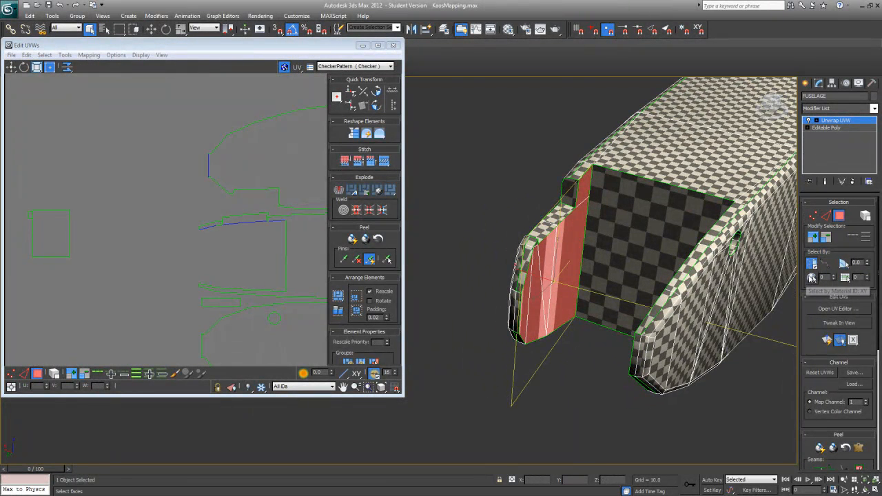
click(827, 340)
Step: Move the notched wall's inner-face island ahead of the fuselage islands and shift the large front rectangle into clear space below
middle_drag(187, 238, 264, 263)
scroll(191, 241, down, 5)
drag(255, 162, 169, 260)
scroll(177, 275, up, 4)
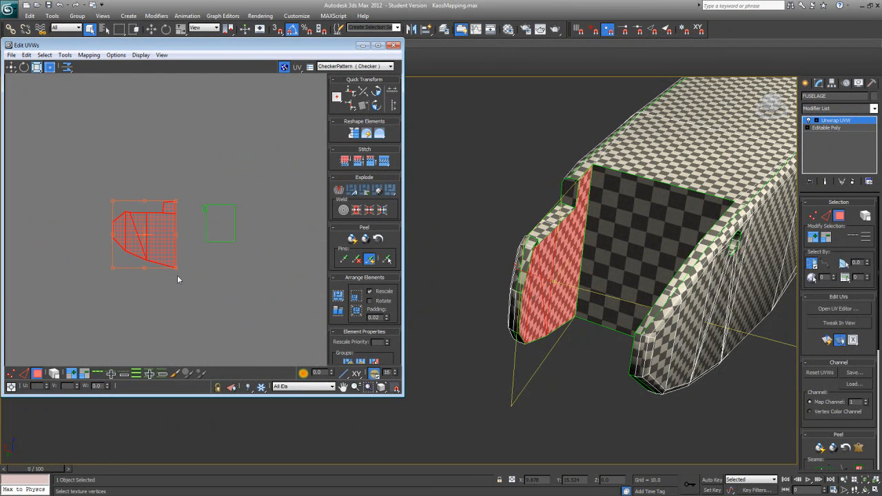
click(204, 179)
scroll(166, 236, down, 3)
click(193, 205)
drag(193, 205, 190, 278)
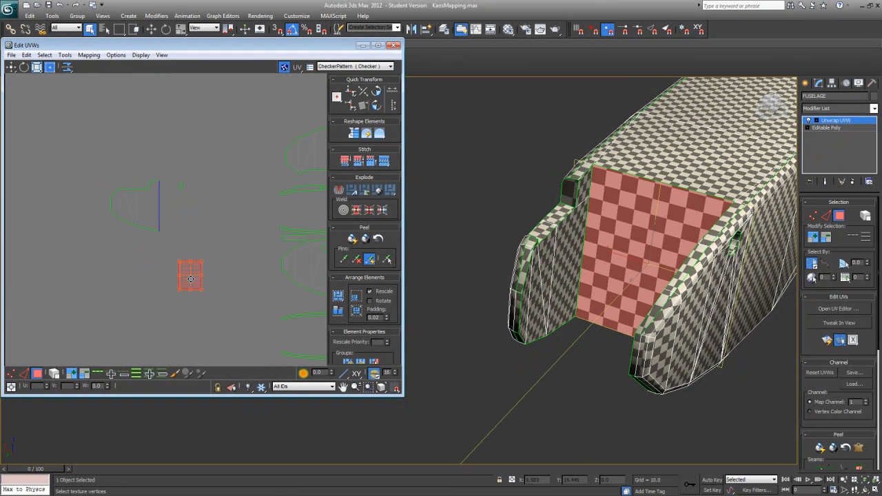
Step: Place the notched wall's inner-face island against the front rectangle's near edge and scale it down to the rectangle's height
click(144, 216)
drag(104, 176, 163, 241)
drag(148, 211, 169, 293)
scroll(169, 293, up, 3)
drag(81, 337, 128, 217)
drag(148, 256, 149, 257)
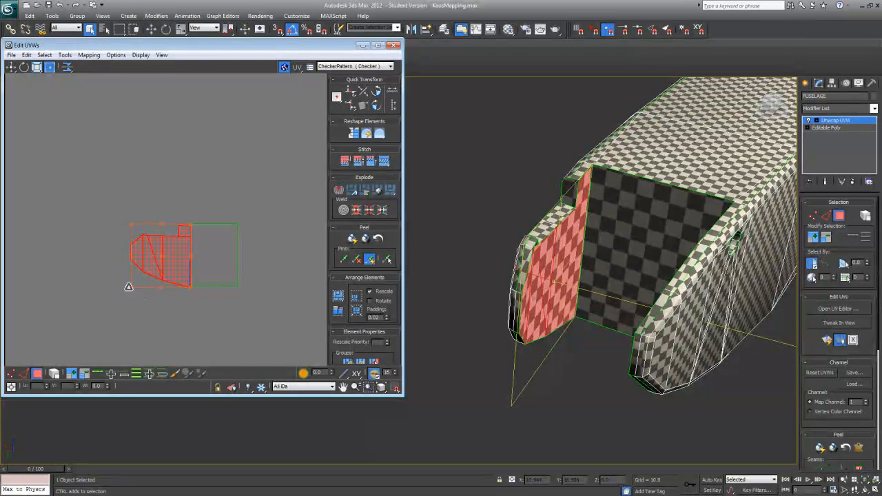
drag(130, 286, 131, 284)
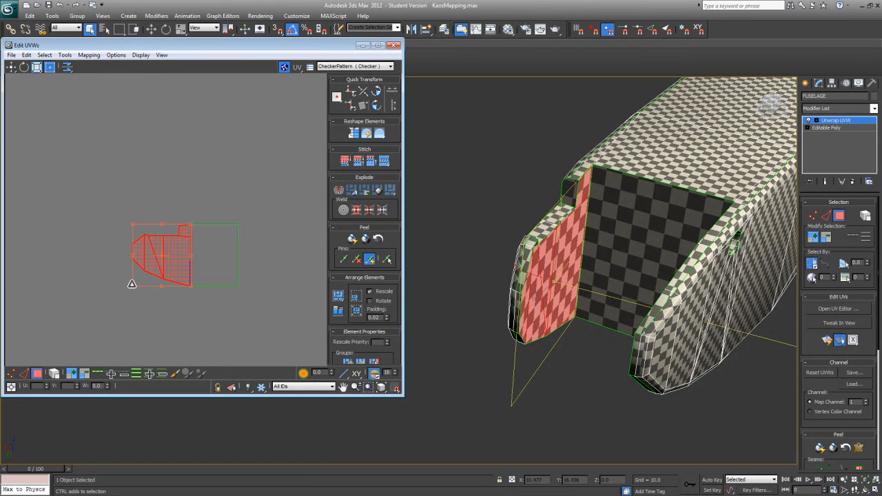
Step: Weld the two shared corner vertices between the notched wall's inner-face island and the front rectangle
click(10, 373)
click(193, 284)
right_click(193, 283)
click(183, 295)
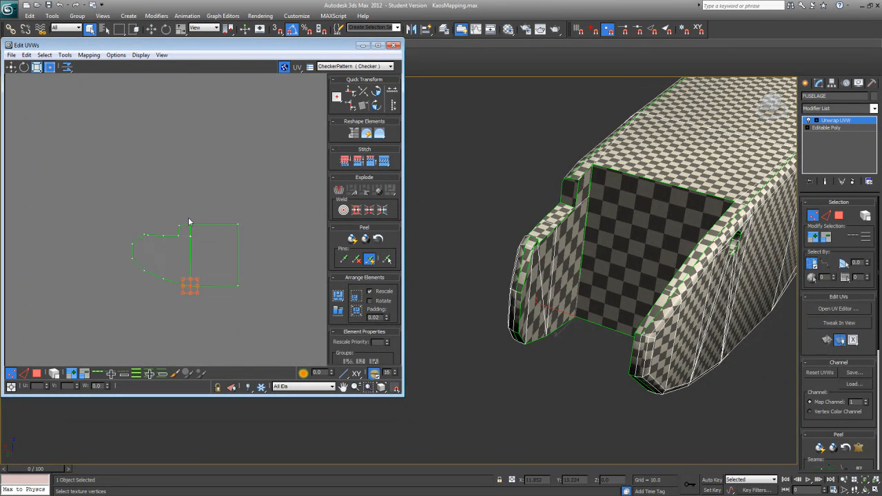
click(191, 224)
right_click(190, 222)
click(182, 233)
Step: Select all inner faces of the opposite side wall around the hole and apply Quick Planar Map to them
middle_drag(191, 249, 169, 286)
scroll(169, 285, up, 3)
scroll(171, 259, down, 5)
middle_drag(163, 233, 159, 263)
alt+middle_drag(544, 306, 790, 245)
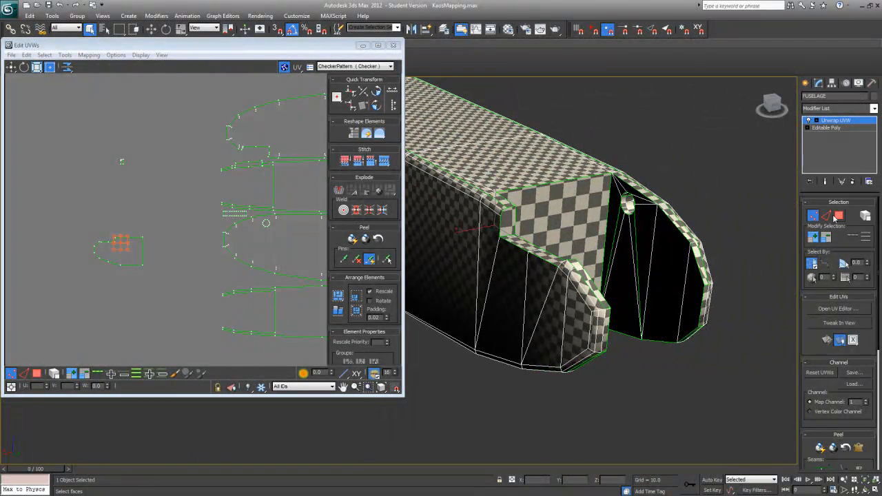
click(838, 216)
click(618, 203)
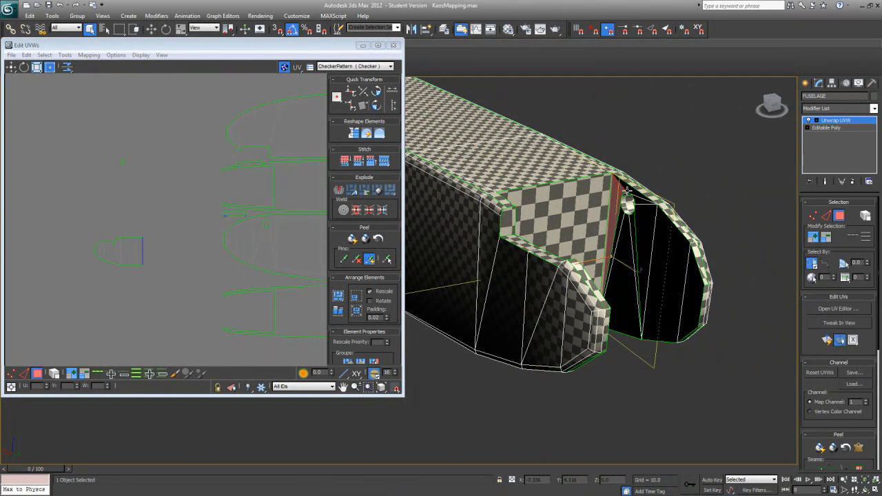
ctrl+click(642, 211)
ctrl+click(634, 222)
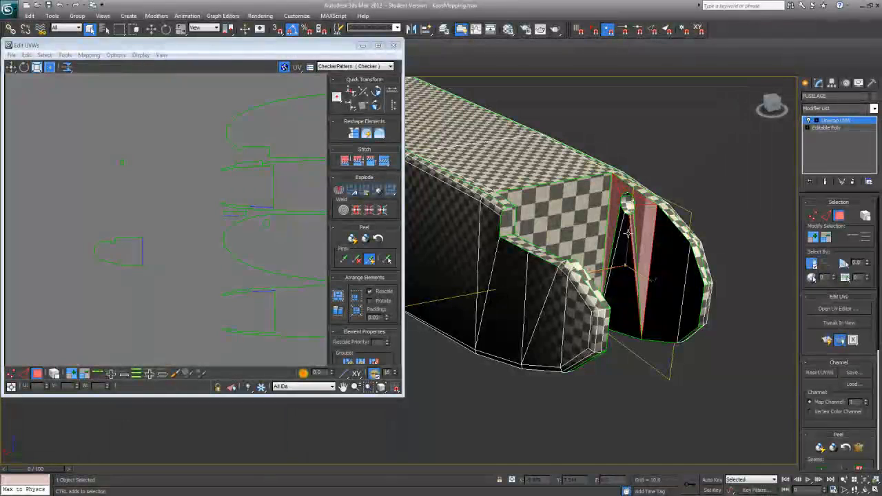
ctrl+click(628, 225)
ctrl+click(623, 222)
ctrl+click(670, 244)
ctrl+click(686, 294)
alt+middle_drag(685, 298, 788, 325)
Step: Place the holed wall's inner-face island against the front rectangle's free edge and scale it down to the rectangle's height
scroll(112, 260, down, 6)
drag(147, 193, 104, 286)
scroll(133, 259, up, 6)
scroll(103, 288, up, 5)
middle_drag(103, 288, 221, 313)
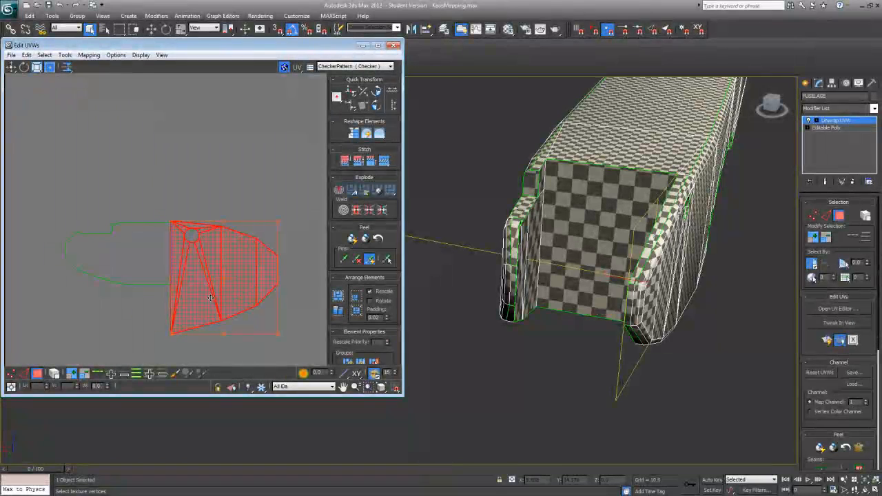
drag(210, 298, 211, 299)
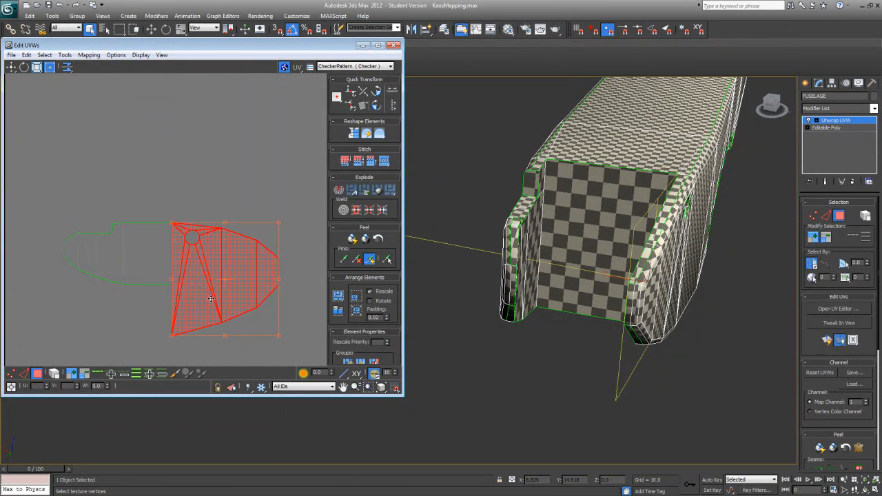
drag(279, 335, 229, 256)
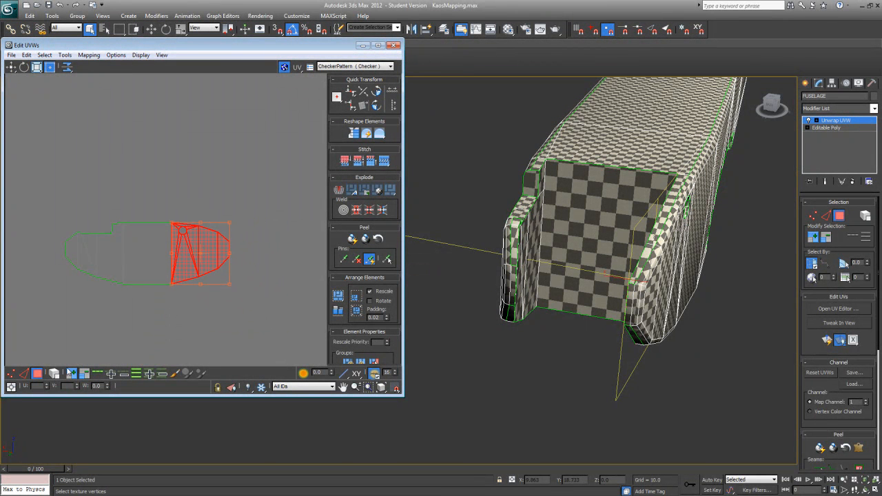
Step: Weld the two shared corner vertices between the holed wall's inner-face island and the front rectangle
click(12, 373)
click(173, 281)
right_click(173, 281)
click(162, 291)
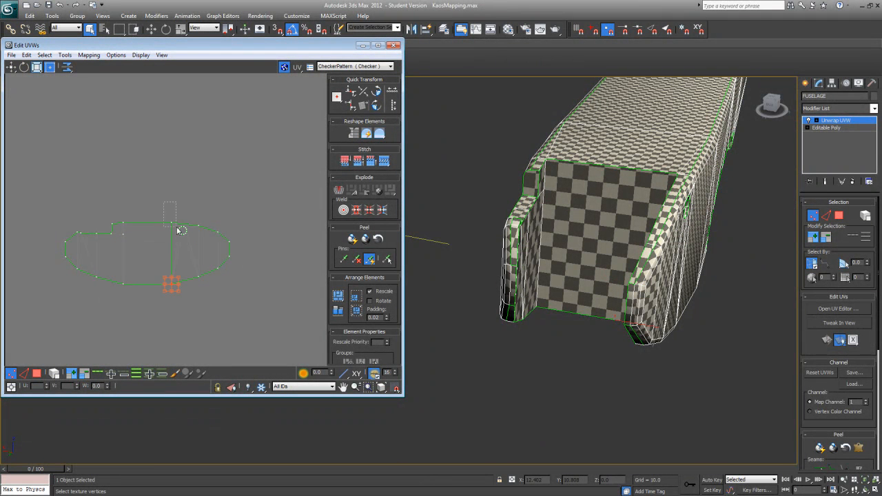
right_click(170, 226)
click(159, 234)
Step: Move the combined inner-face island into the empty front opening of the fuselage layout and scale it down to fit inside
scroll(175, 257, down, 3)
drag(114, 266, 211, 231)
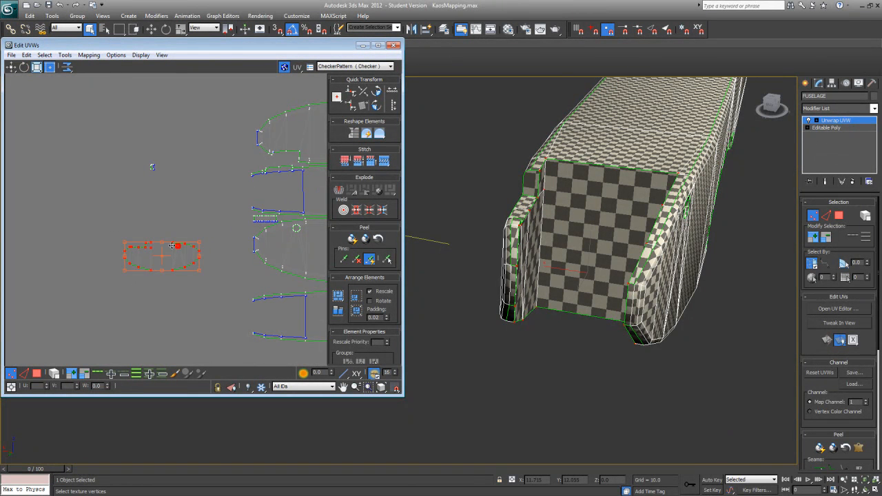
drag(198, 273, 284, 192)
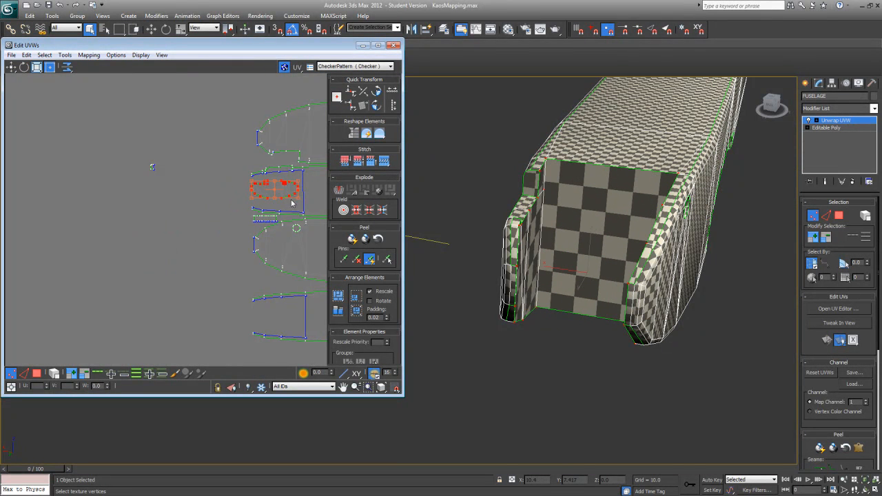
middle_drag(291, 202, 142, 251)
Step: Apply Quick Planar Map to the small tip faces on the notched wall's front edge and move their island to empty space beside the layout
alt+middle_drag(584, 323, 543, 321)
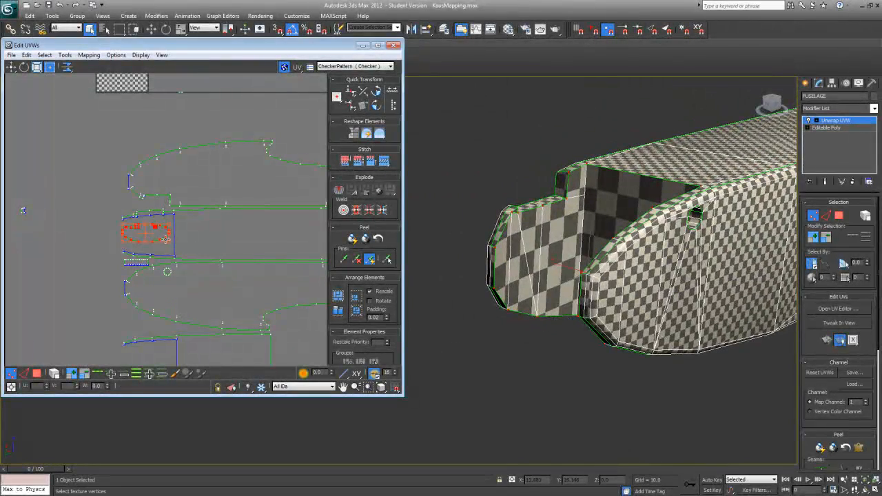
alt+middle_drag(600, 251, 657, 233)
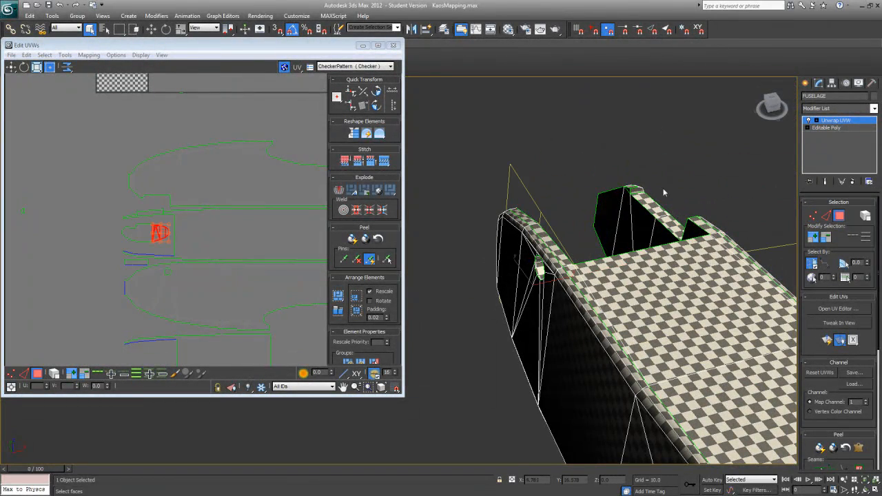
click(839, 216)
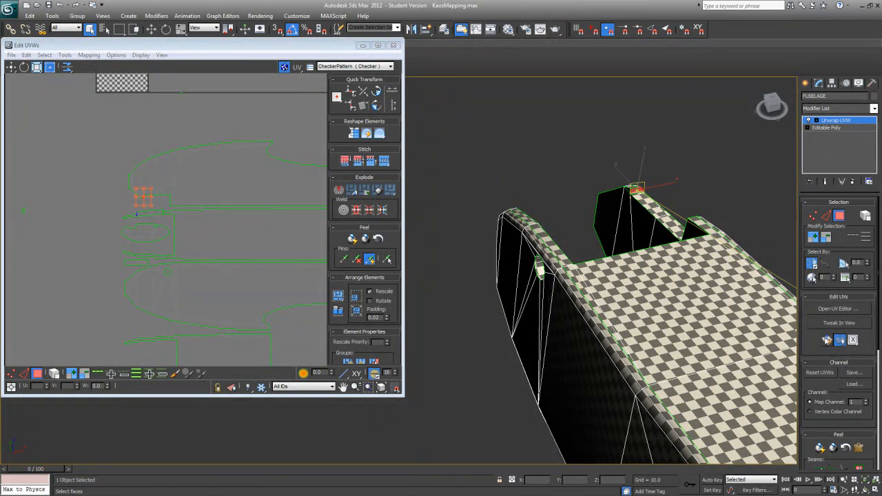
scroll(207, 241, down, 4)
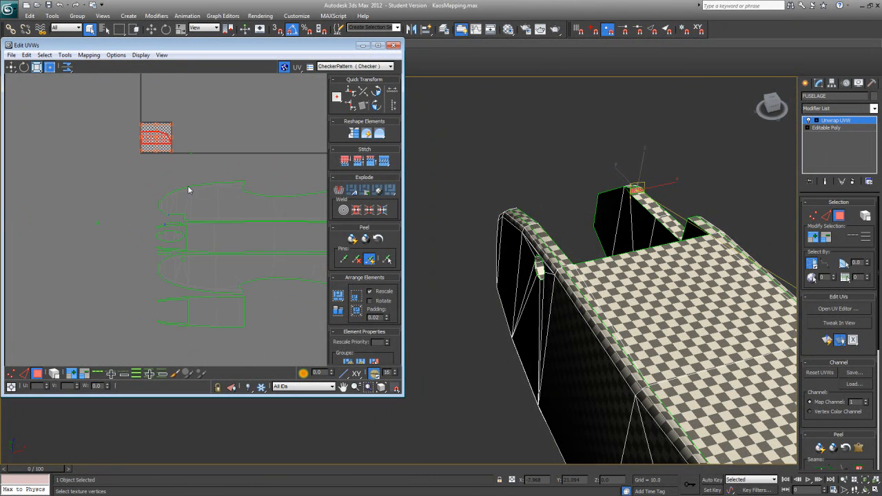
drag(166, 149, 104, 267)
middle_drag(103, 267, 129, 223)
middle_click(620, 276)
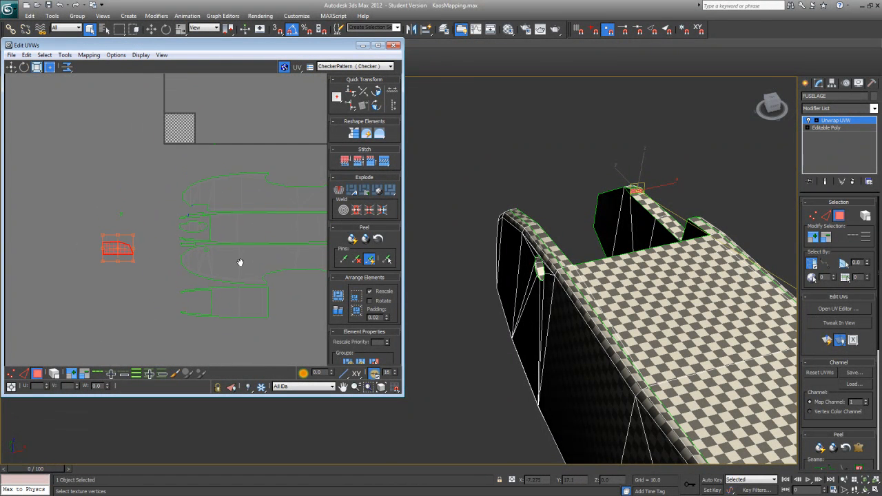
scroll(210, 262, up, 3)
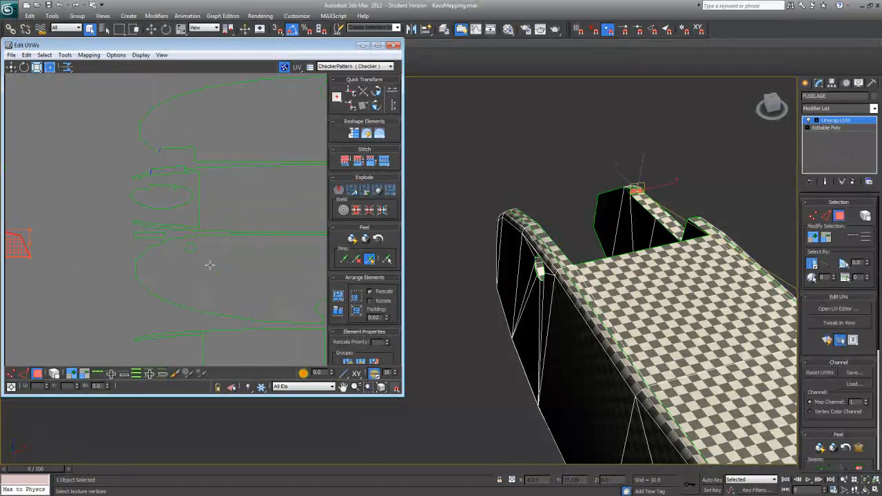
Step: Select the notched wall's rim strip as a whole element and move it beside the small tip island
click(54, 373)
click(161, 172)
middle_drag(162, 172, 246, 159)
scroll(245, 162, down, 1)
drag(239, 174, 62, 235)
middle_drag(83, 247, 172, 253)
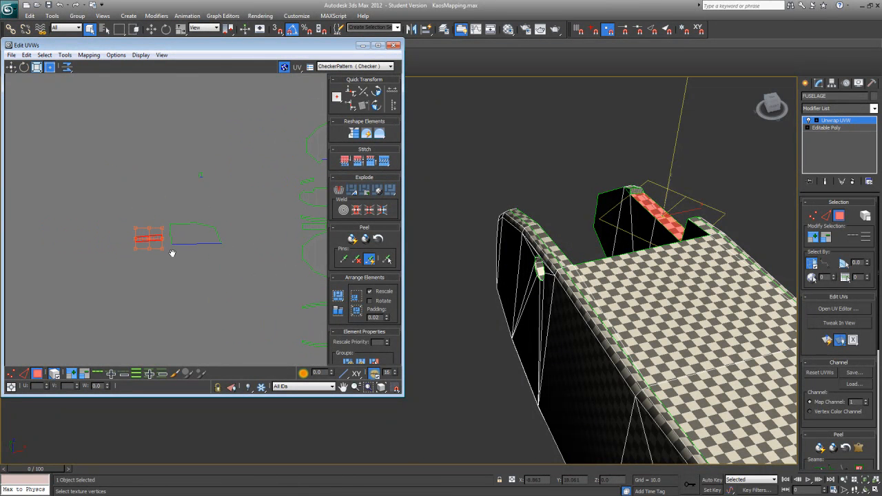
Step: Rotate the small tip island 90 degrees and place it against the front end of the rim strip
scroll(172, 253, up, 4)
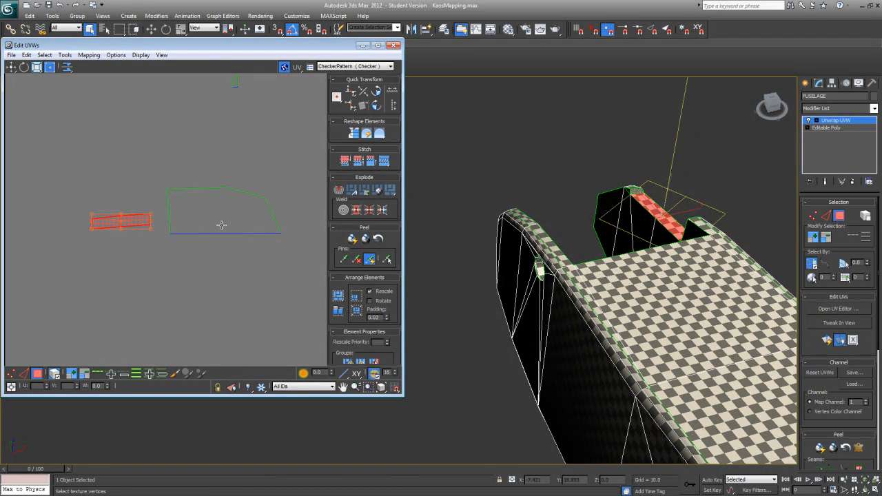
click(221, 226)
drag(247, 219, 114, 262)
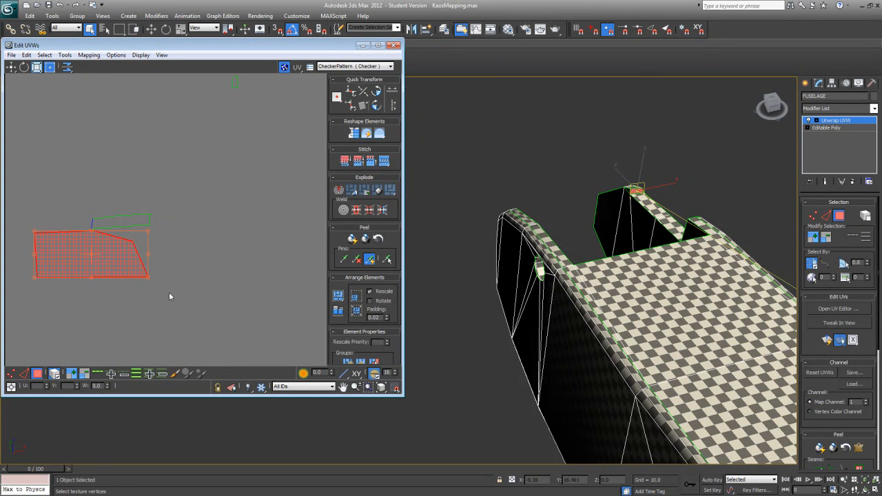
click(376, 105)
drag(102, 276, 209, 294)
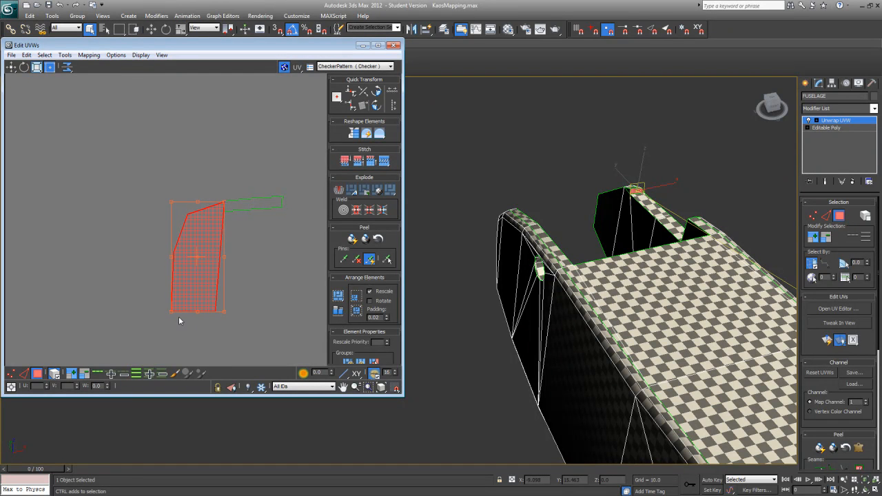
Step: Scale the tip island down to the rim strip's height and rotate it slightly to line up with the strip's end edge
drag(170, 313, 216, 156)
middle_drag(204, 196, 143, 218)
scroll(143, 219, up, 3)
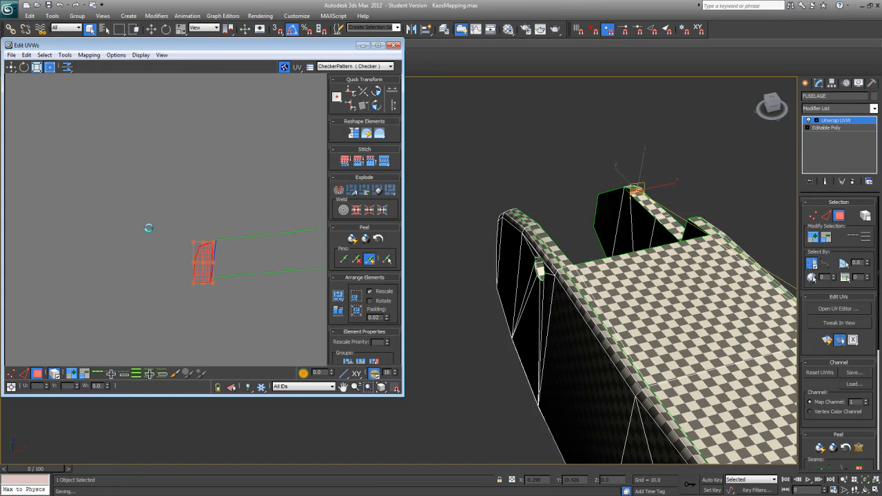
middle_drag(169, 261, 144, 258)
scroll(143, 259, up, 1)
drag(201, 268, 188, 270)
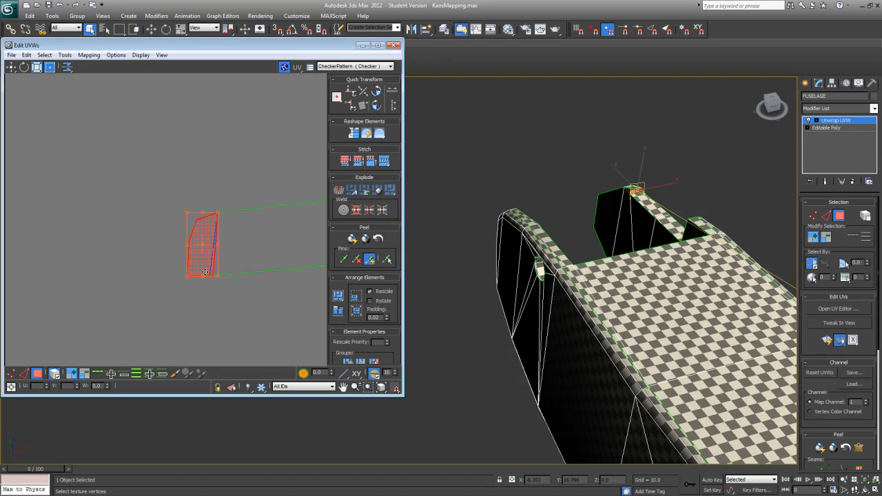
drag(203, 277, 201, 278)
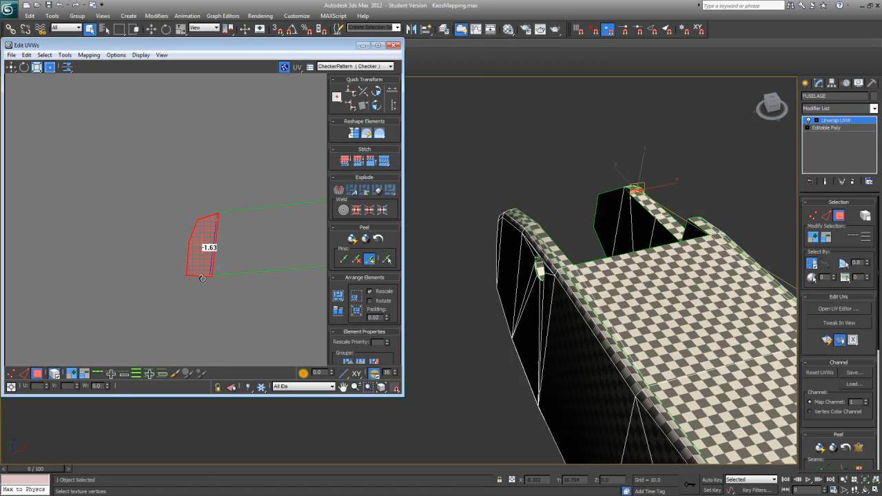
drag(203, 270, 200, 269)
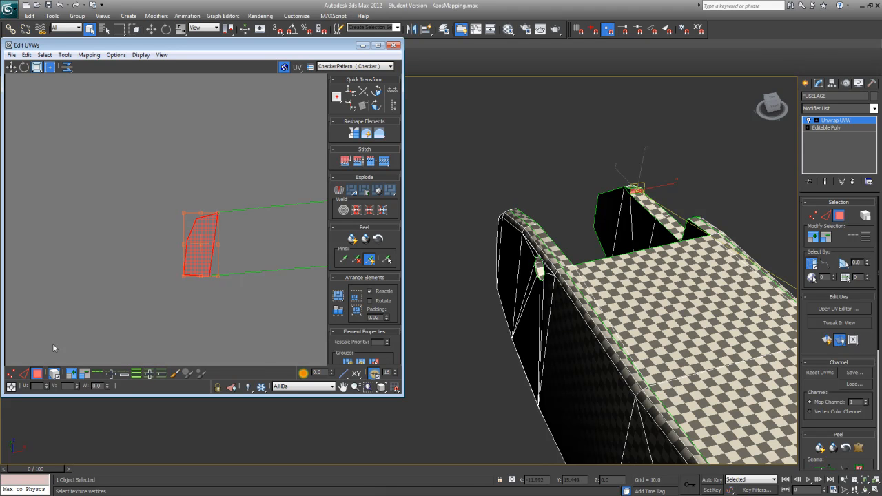
Step: Turn off element selection and weld the two shared vertices between the tip island and the rim strip
click(13, 374)
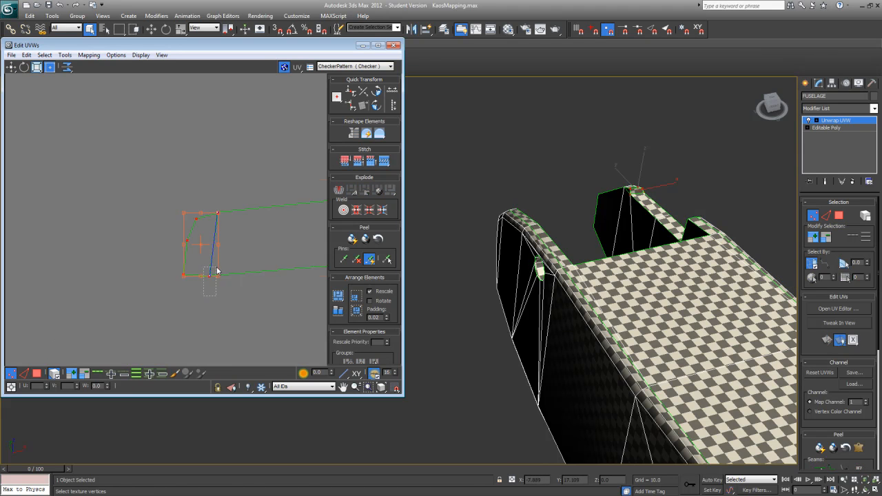
drag(216, 267, 217, 267)
right_click(206, 278)
click(53, 372)
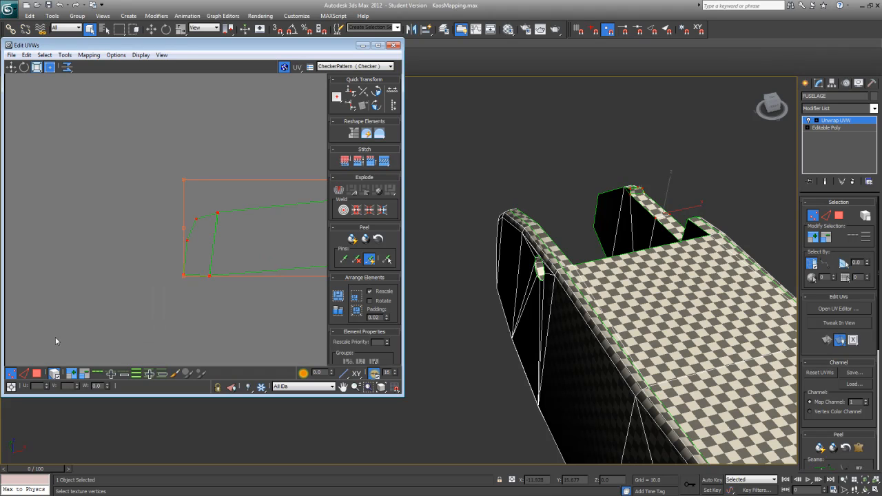
drag(216, 272, 208, 275)
right_click(208, 276)
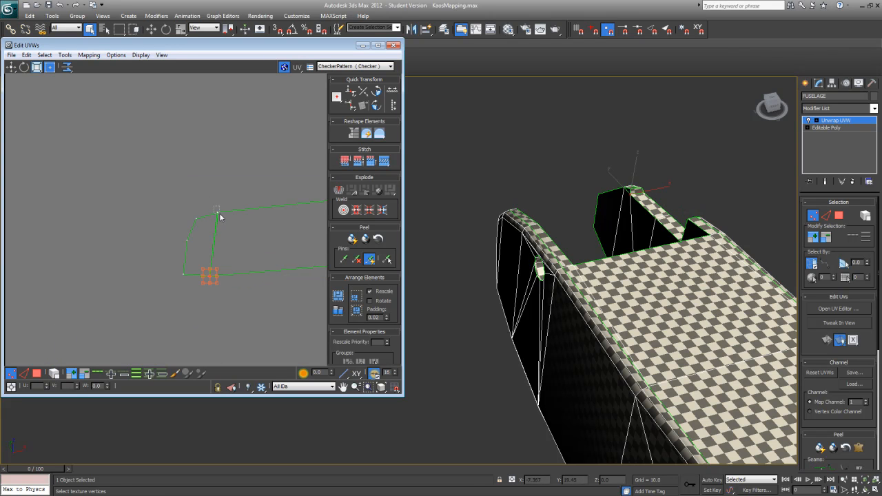
drag(220, 215, 210, 219)
Step: Bring the notch step's small island and the free end of the rim strip together in the empty space
middle_drag(252, 196, 109, 218)
scroll(117, 214, down, 6)
drag(225, 118, 213, 119)
scroll(156, 221, up, 5)
alt+middle_drag(505, 281, 717, 249)
middle_drag(208, 286, 342, 297)
scroll(340, 302, down, 2)
scroll(339, 301, down, 1)
middle_drag(146, 246, 18, 222)
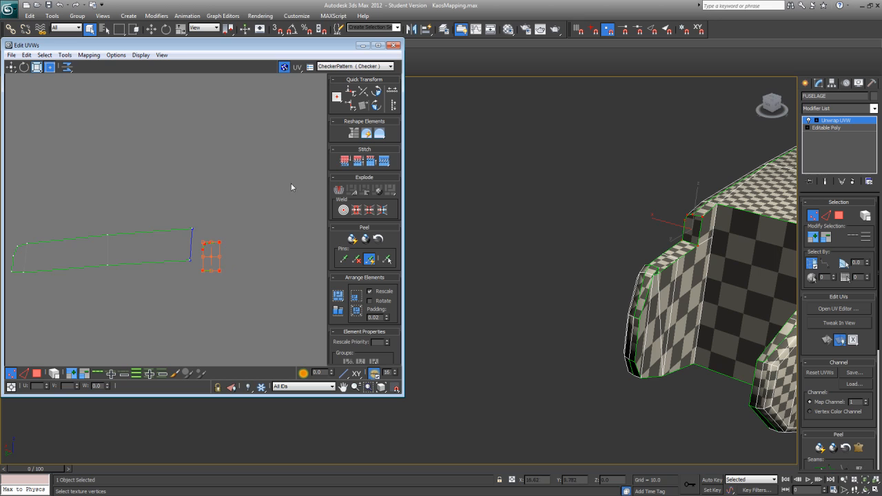
Step: Rotate the notch-step island 90 degrees, place it against the rim strip's free end and scale it to the strip's height
click(376, 105)
drag(204, 258, 201, 238)
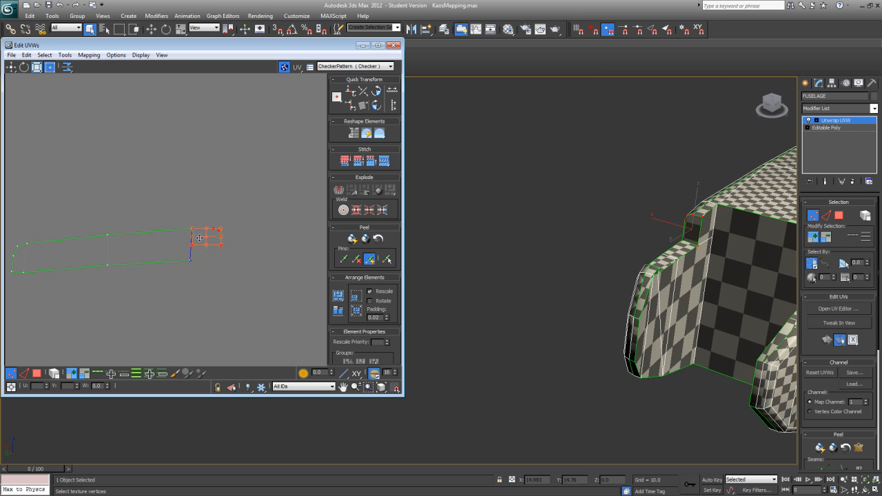
drag(218, 246, 220, 259)
Step: Weld the two shared vertices between the notch-step island and the rim strip
right_click(198, 257)
click(187, 267)
right_click(193, 233)
click(199, 246)
Step: Move the combined rim strip into the gap beside the notched side panel's front end
middle_drag(210, 233, 83, 246)
drag(99, 233, 203, 180)
scroll(196, 198, up, 5)
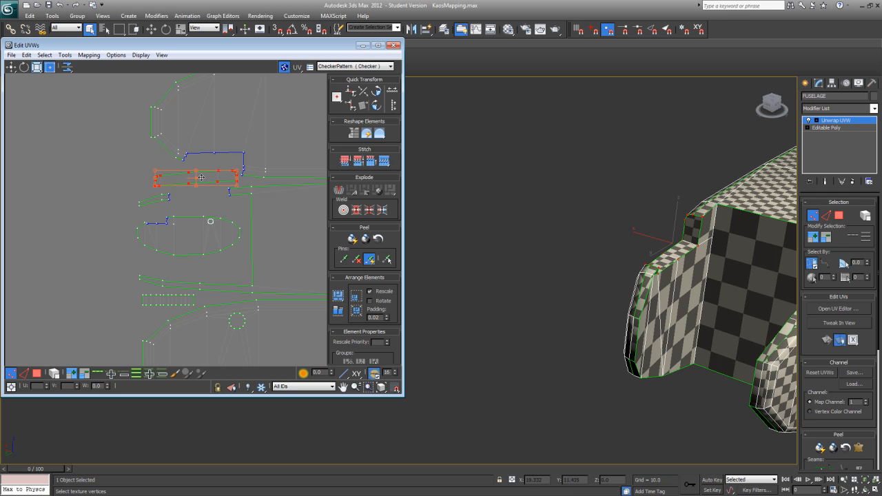
Step: Move the long rectangular island above the layout into the rectangular cutout of the fuselage's lowest panel and scale it down to fit
scroll(215, 207, down, 3)
middle_drag(215, 208, 118, 184)
scroll(118, 184, down, 1)
scroll(206, 216, down, 1)
middle_drag(207, 216, 124, 278)
middle_drag(196, 184, 154, 173)
scroll(189, 171, down, 1)
click(213, 142)
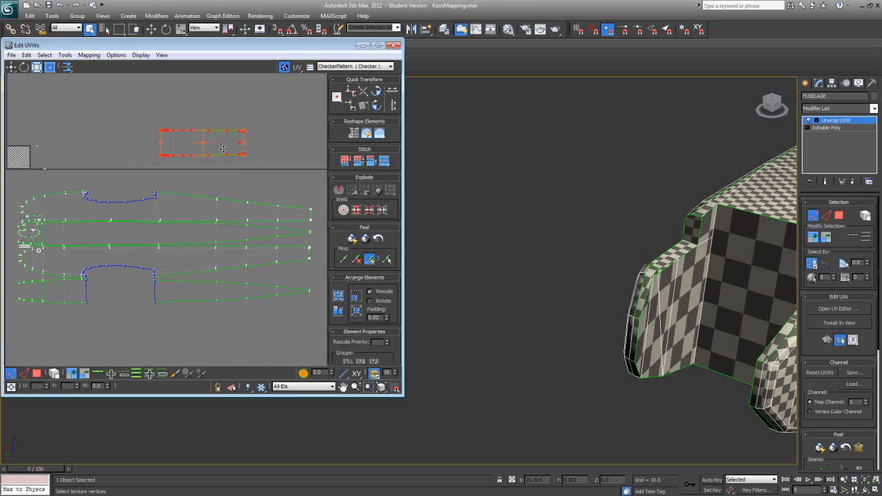
drag(213, 142, 141, 296)
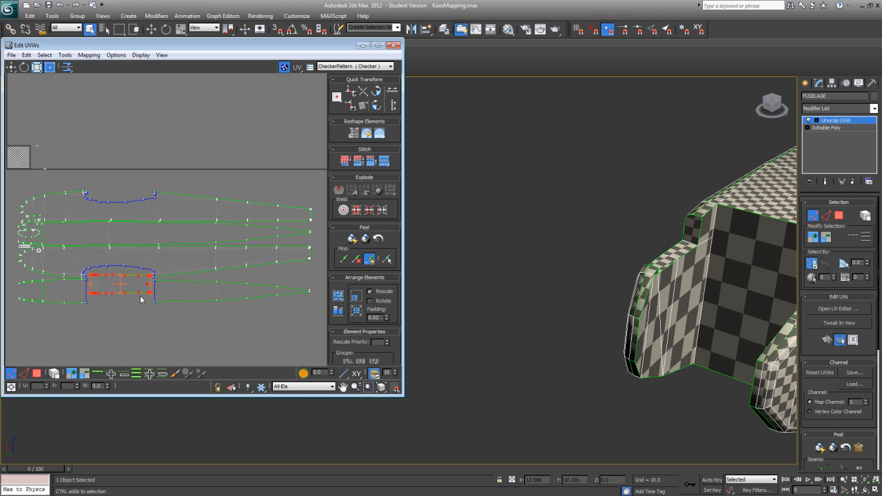
drag(133, 284, 132, 288)
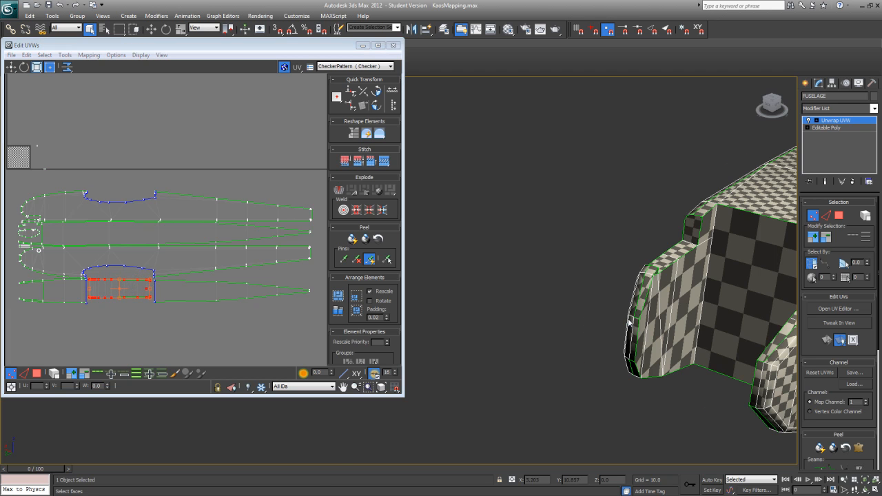
Step: Switch to face selection and examine the fuselage from the front opening to the tail for faces that still need mapping
middle_drag(745, 303, 483, 310)
scroll(551, 310, down, 2)
alt+middle_drag(563, 331, 617, 368)
middle_drag(80, 179, 179, 210)
drag(127, 168, 153, 201)
click(38, 375)
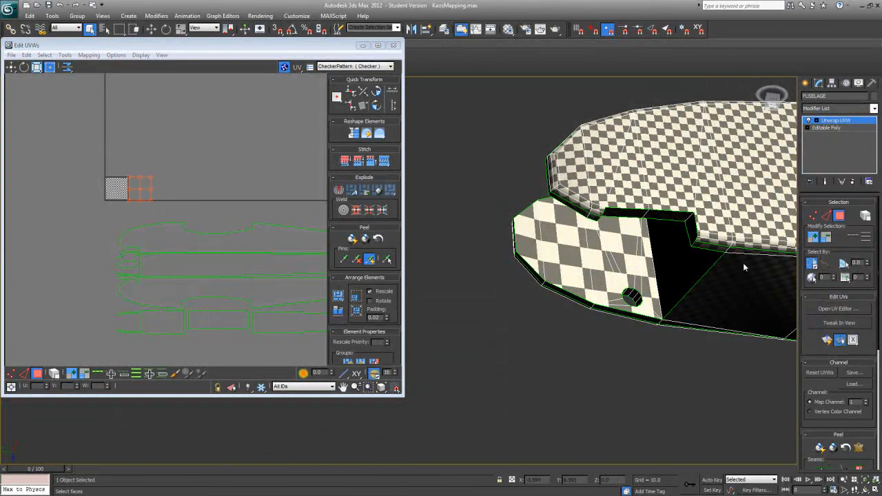
alt+middle_drag(665, 267, 448, 338)
scroll(521, 322, up, 5)
scroll(453, 305, down, 1)
scroll(507, 315, down, 4)
middle_drag(448, 337, 538, 311)
scroll(570, 296, up, 5)
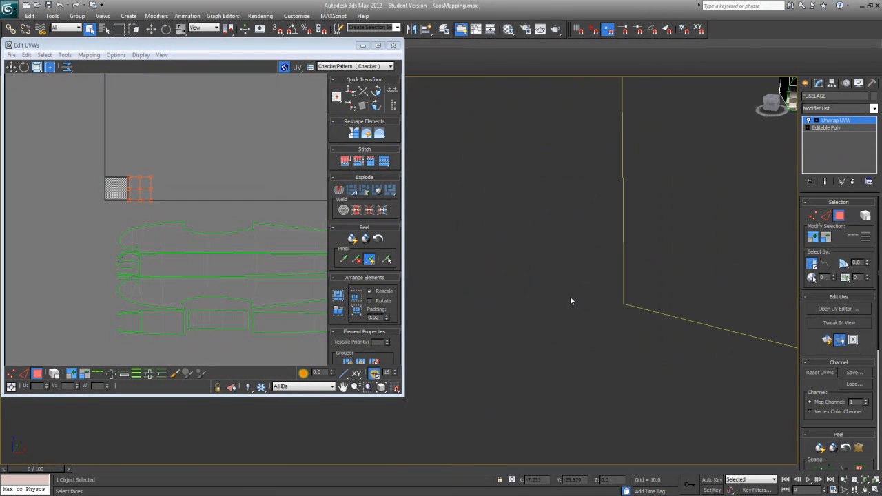
scroll(570, 296, down, 2)
Step: Select the narrow faces on the fuselage's tail end and apply Quick Planar Map to them
middle_drag(551, 397, 533, 294)
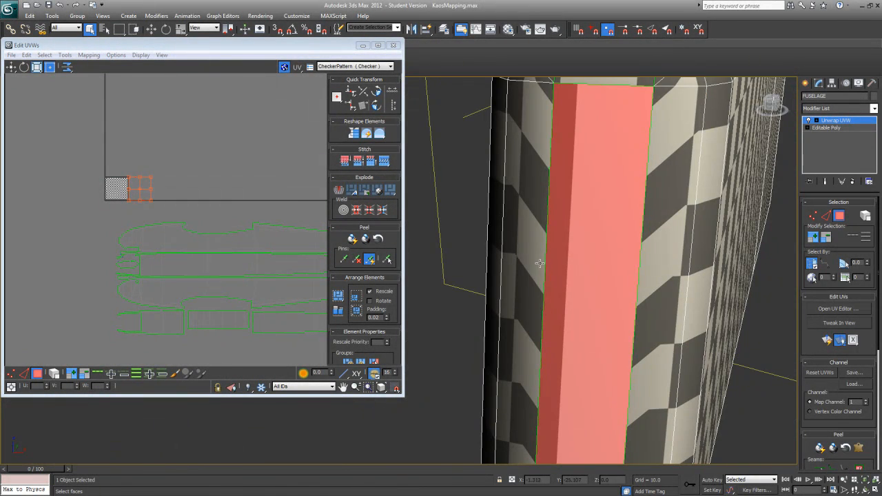
scroll(540, 263, down, 5)
middle_drag(446, 291, 561, 196)
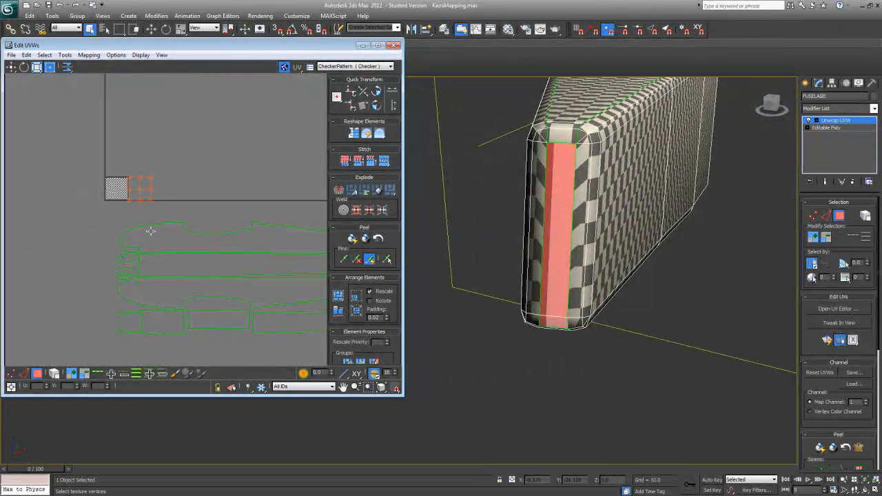
scroll(198, 244, up, 4)
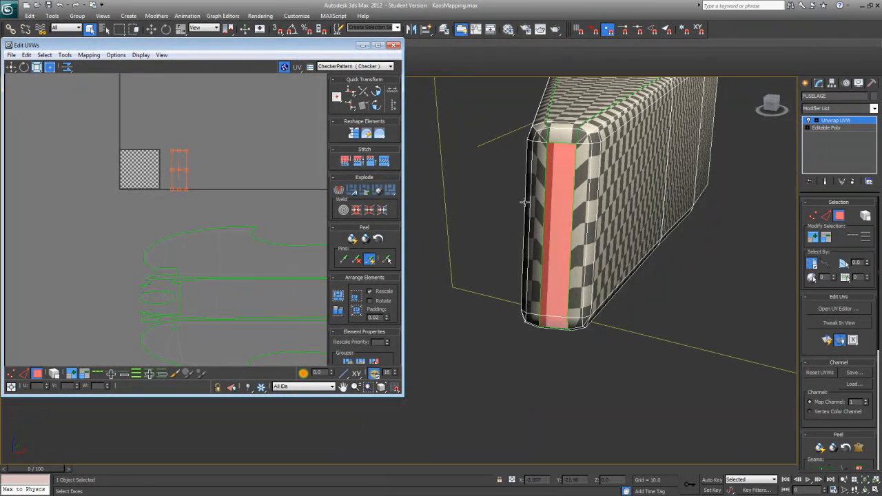
alt+middle_drag(558, 238, 545, 199)
click(511, 324)
ctrl+click(511, 303)
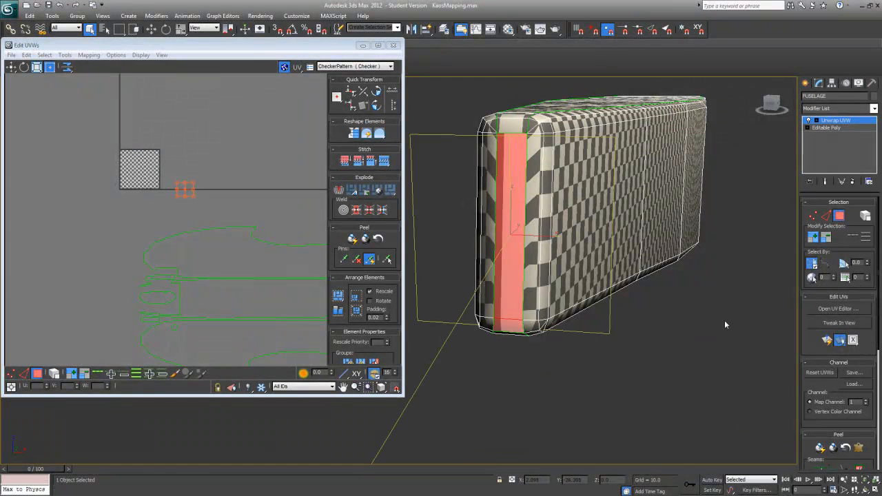
click(829, 342)
Step: Move the tail-end island into the gap between the tail ends of the fuselage side panels
scroll(238, 195, down, 2)
middle_drag(200, 181, 142, 165)
scroll(142, 165, down, 2)
drag(118, 170, 215, 286)
middle_drag(219, 295, 111, 264)
scroll(109, 265, down, 1)
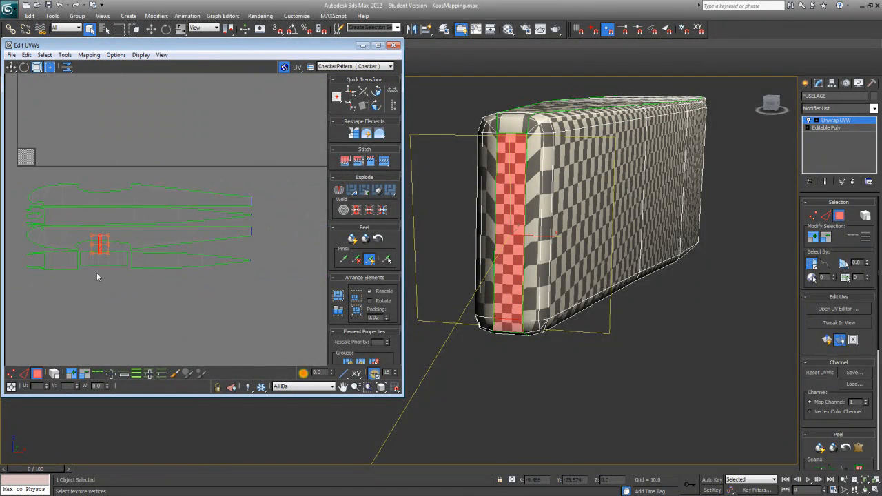
drag(101, 248, 228, 241)
scroll(260, 220, up, 1)
scroll(258, 220, up, 2)
scroll(231, 241, up, 2)
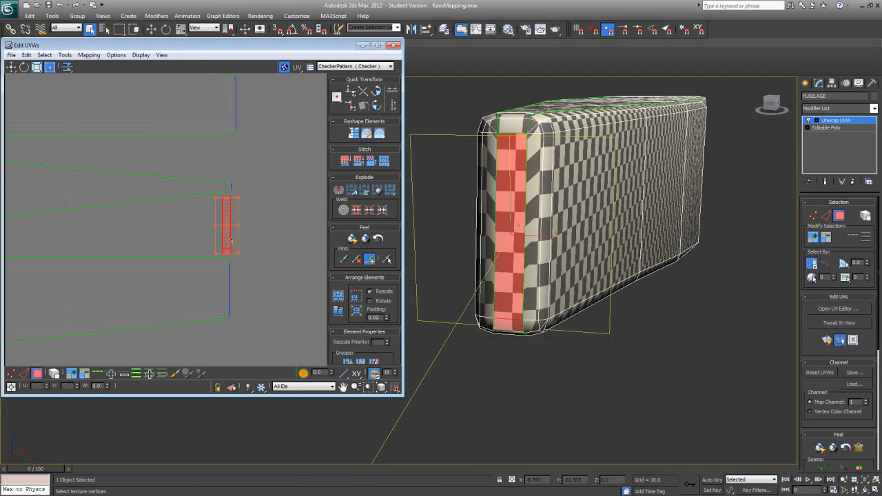
scroll(231, 246, down, 3)
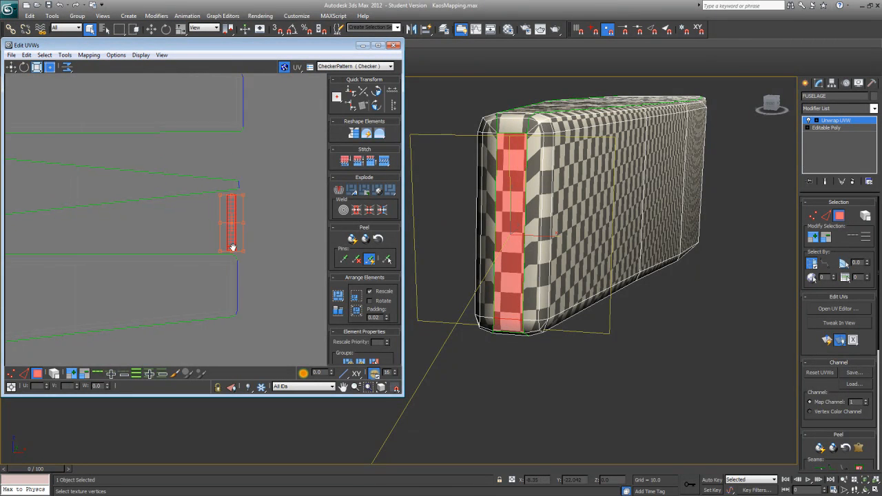
Step: Select the tiny stray UV face beside the checker tile and apply Quick Planar Map to it
scroll(192, 285, down, 4)
middle_drag(166, 281, 209, 274)
middle_drag(112, 243, 146, 254)
scroll(153, 250, up, 4)
scroll(165, 207, up, 4)
middle_drag(189, 180, 122, 271)
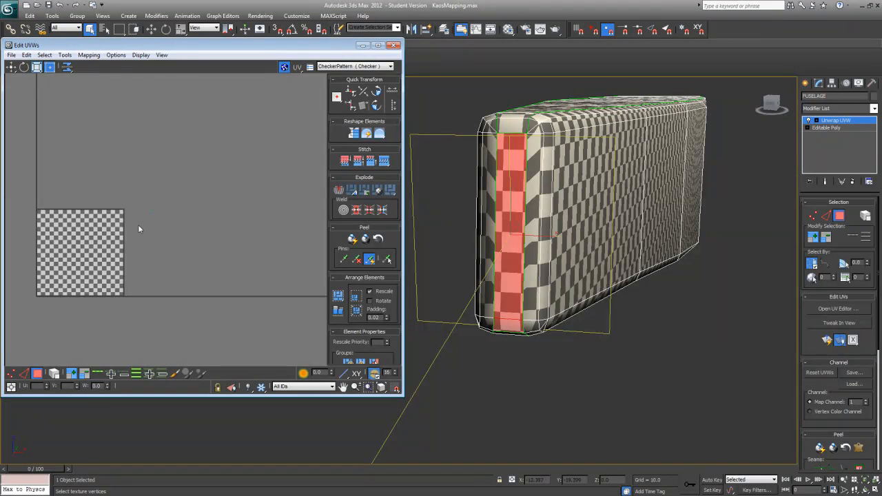
scroll(138, 226, up, 2)
drag(144, 182, 171, 216)
middle_drag(171, 217, 240, 209)
scroll(242, 212, down, 1)
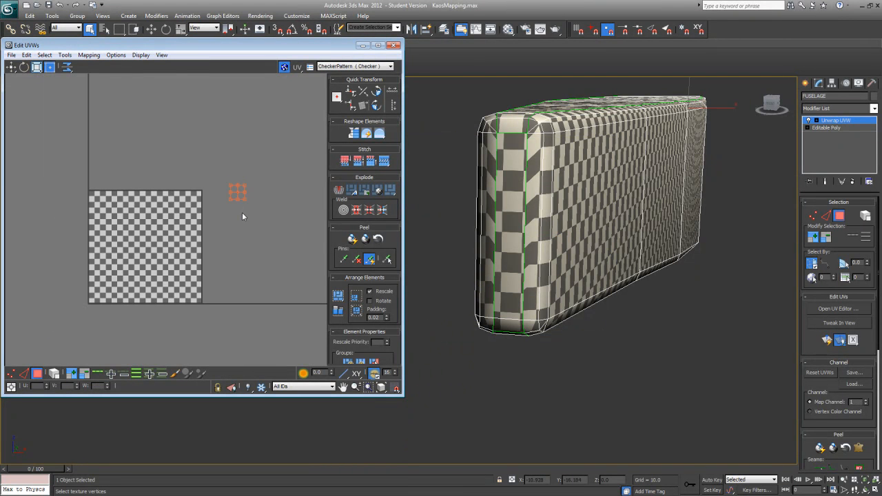
click(826, 341)
drag(170, 262, 257, 318)
middle_drag(210, 308, 200, 226)
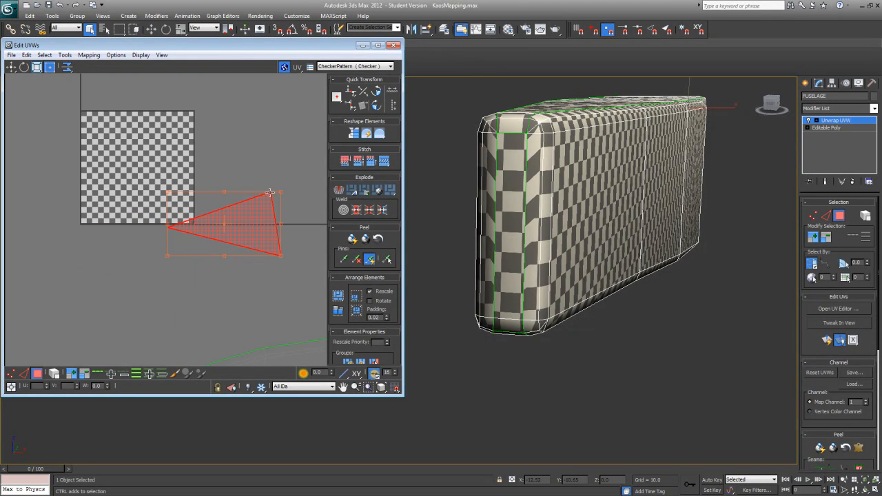
Step: Examine the fuselage's nose and the UV layout to locate where the newly mapped triangle belongs
alt+middle_drag(461, 242, 522, 230)
alt+middle_drag(476, 290, 583, 262)
alt+middle_drag(647, 203, 620, 211)
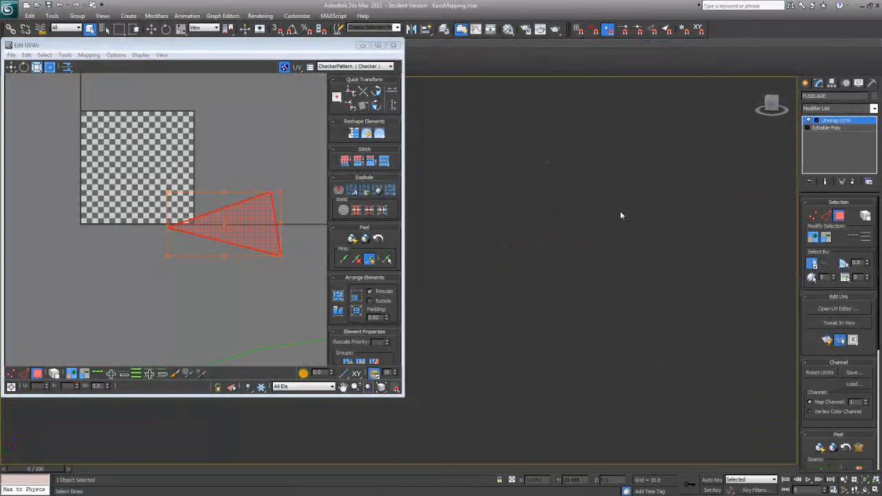
scroll(256, 257, down, 3)
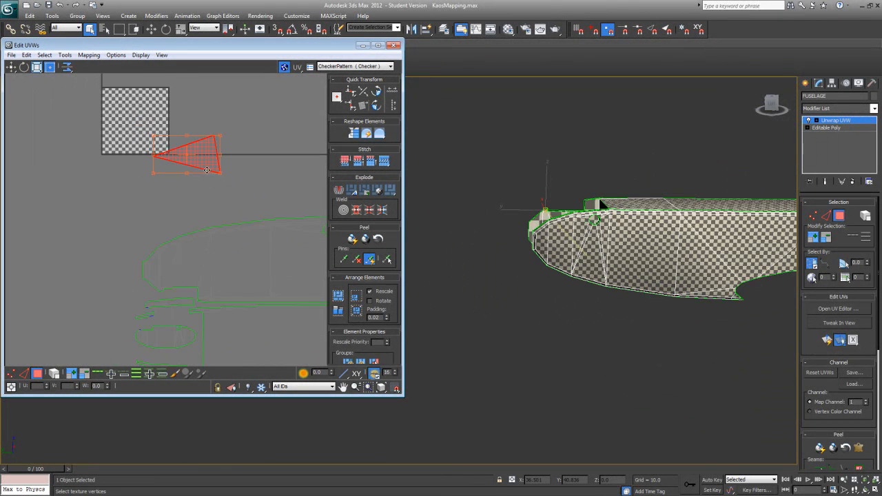
middle_drag(206, 204, 232, 147)
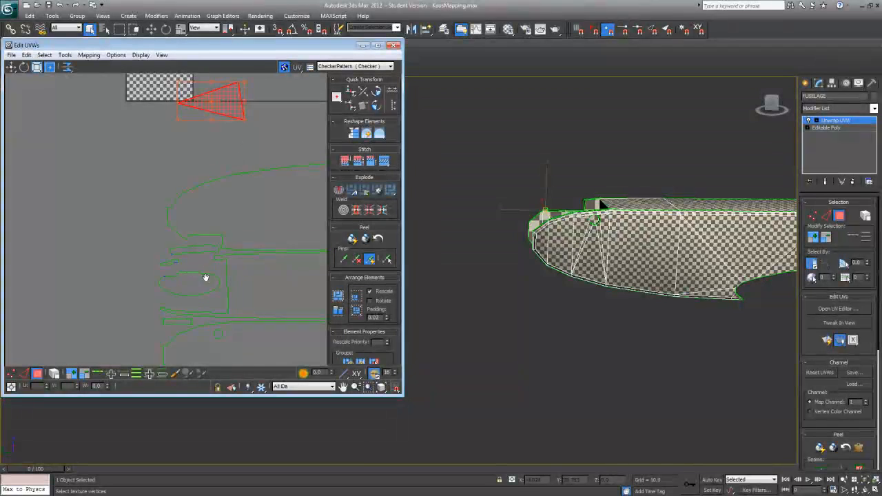
scroll(207, 262, up, 2)
middle_drag(217, 216, 209, 258)
alt+middle_drag(519, 259, 499, 270)
scroll(498, 269, up, 5)
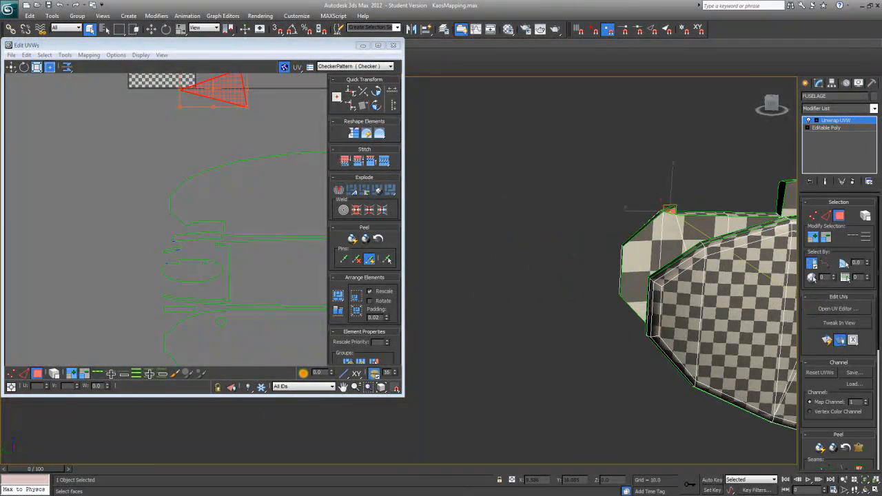
Step: Move the triangle island down to the fuselage layout and scale it down near the panel's nose corner
middle_drag(228, 260, 242, 303)
middle_drag(246, 147, 252, 246)
scroll(252, 246, up, 5)
drag(241, 175, 234, 199)
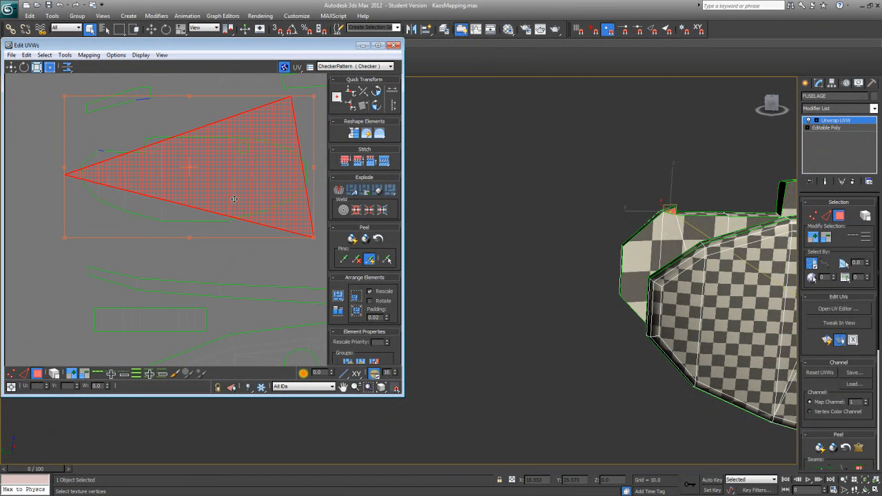
drag(312, 94, 117, 135)
middle_drag(111, 156, 211, 238)
scroll(211, 238, up, 4)
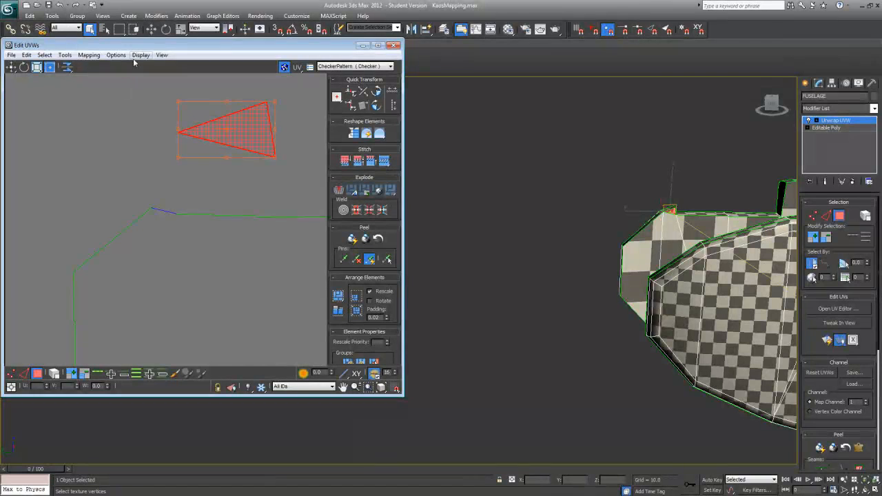
Step: In vertex mode, highlight the triangle's shared vertex and fit the triangle over the matching short edge at the panel's nose corner
click(11, 374)
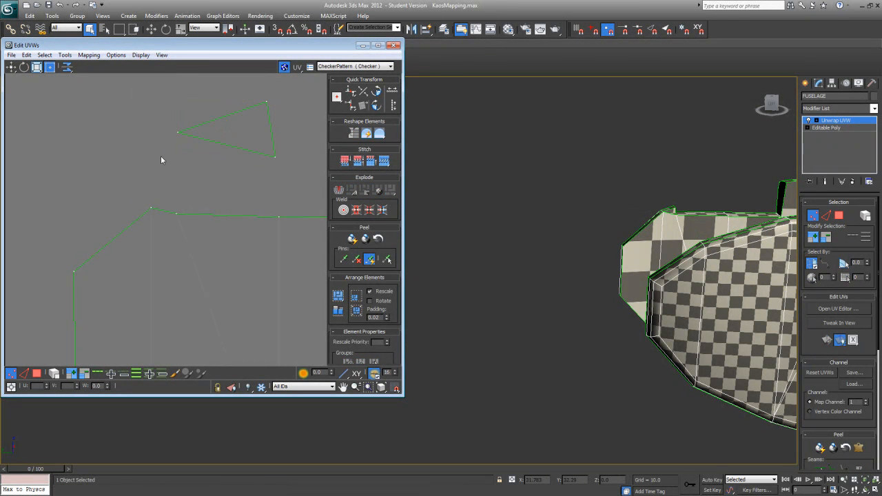
click(179, 131)
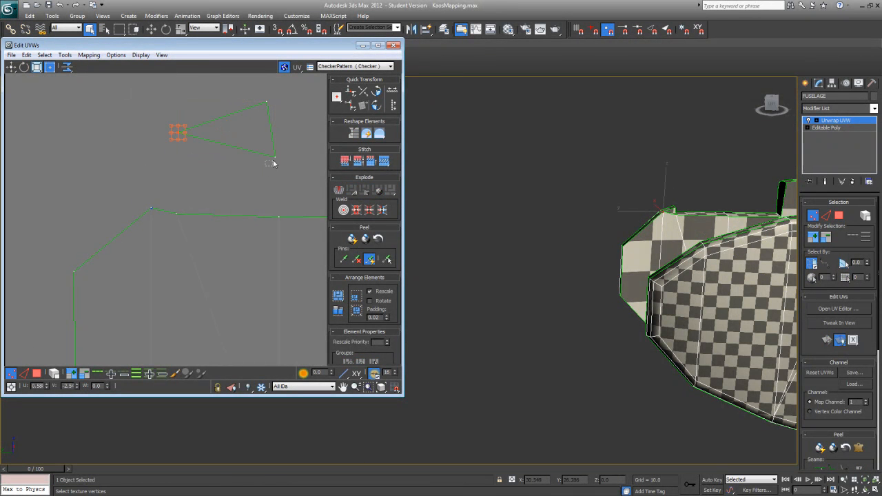
drag(284, 153, 284, 153)
drag(163, 97, 151, 218)
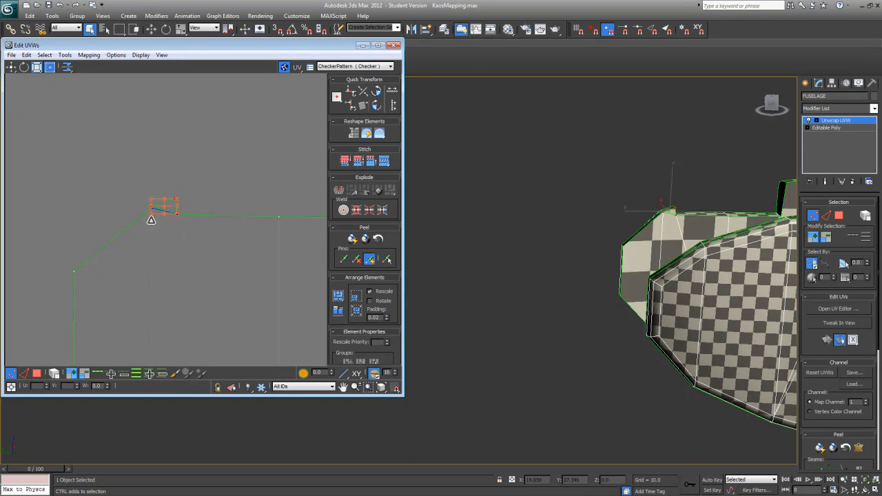
Step: Weld the small triangle's vertices to the matching vertices at the ends of the nose panel's short edge
click(138, 191)
right_click(152, 207)
drag(154, 211, 180, 211)
click(144, 213)
right_click(174, 213)
click(191, 234)
Step: Select all fuselage UVs and move the whole layout up beside the checker tile
scroll(99, 211, down, 5)
scroll(125, 244, down, 3)
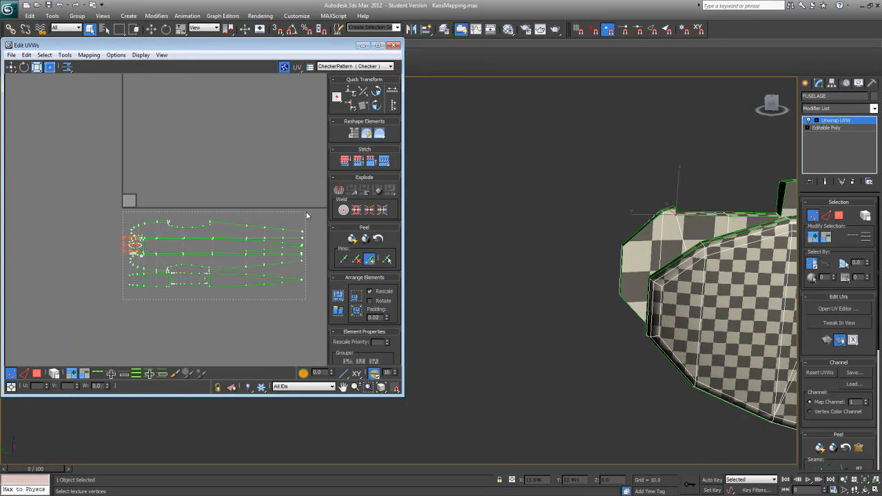
key(ctrl+a)
drag(306, 229, 167, 196)
scroll(164, 197, up, 5)
Step: Scale the fuselage layout down proportionally and place it just outside the checker tile, level with the tile's lower edge
drag(227, 129, 107, 196)
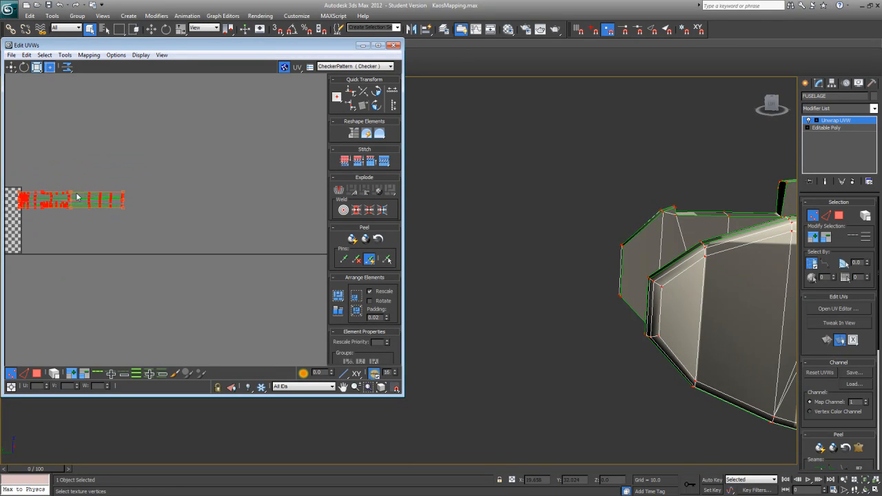
key(ctrl+z)
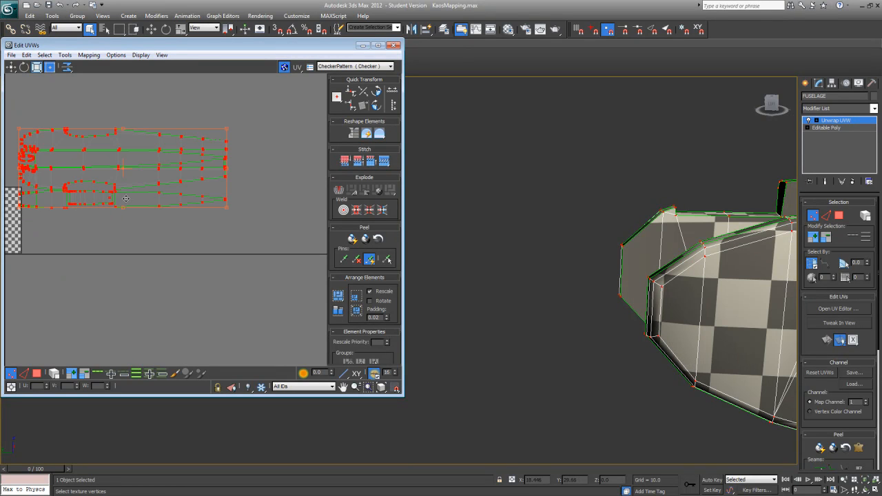
drag(228, 128, 85, 219)
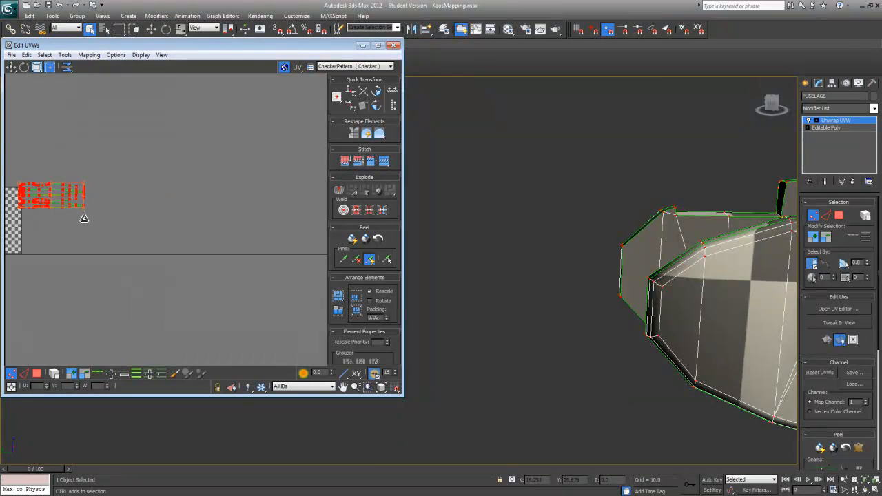
middle_drag(89, 213, 202, 233)
drag(179, 201, 188, 244)
middle_drag(748, 345, 632, 344)
scroll(548, 337, down, 4)
scroll(548, 337, up, 2)
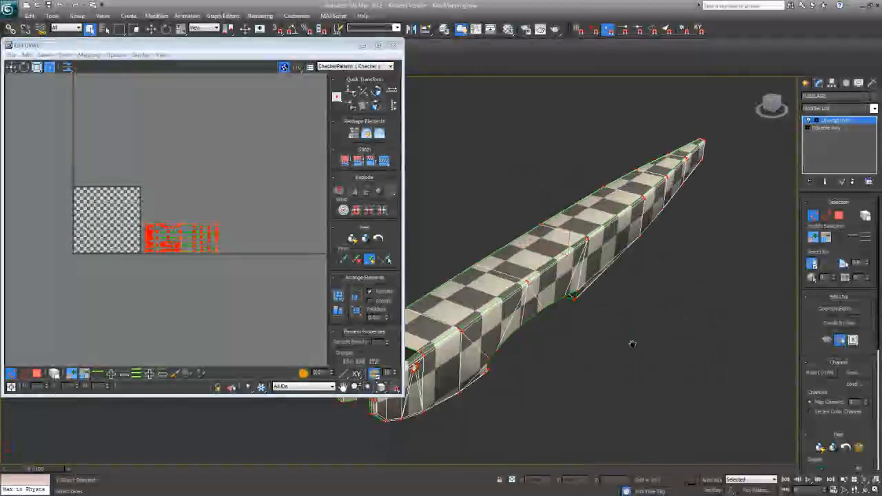
Step: Close the UV editor and collapse the fuselage's whole modifier stack to Editable Poly, accepting the warning
click(392, 46)
alt+middle_drag(633, 260, 521, 274)
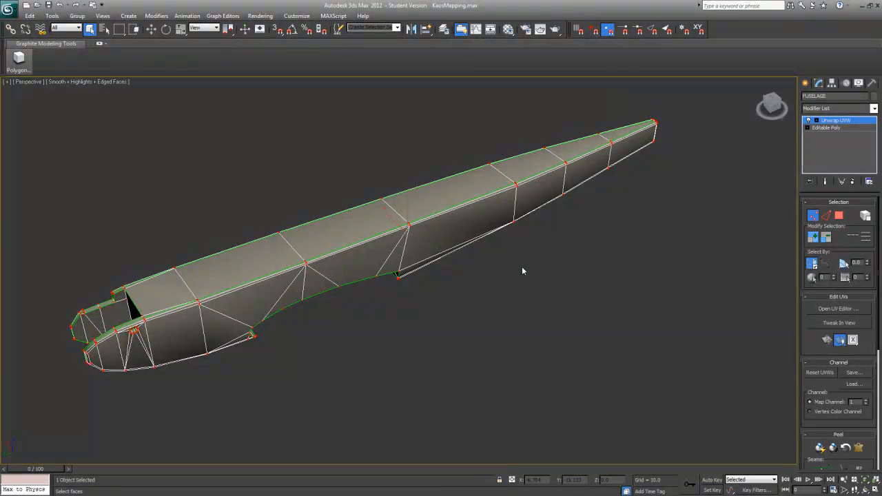
alt+middle_drag(519, 304, 549, 309)
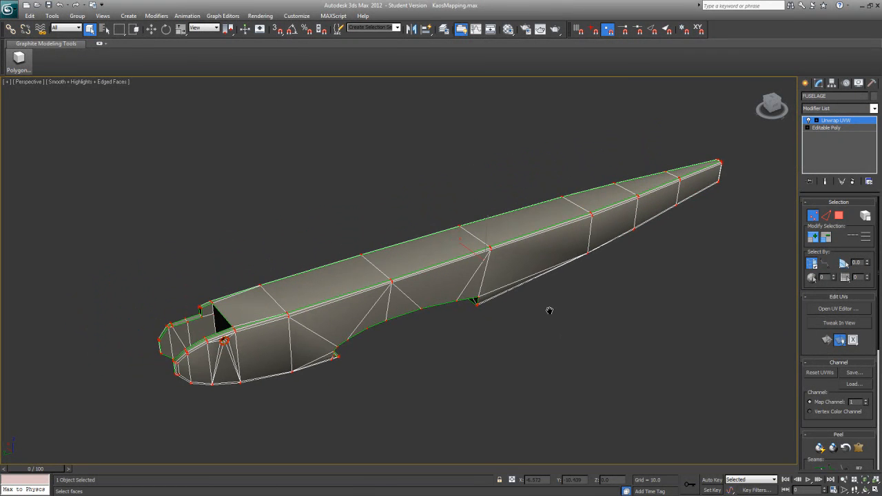
right_click(841, 122)
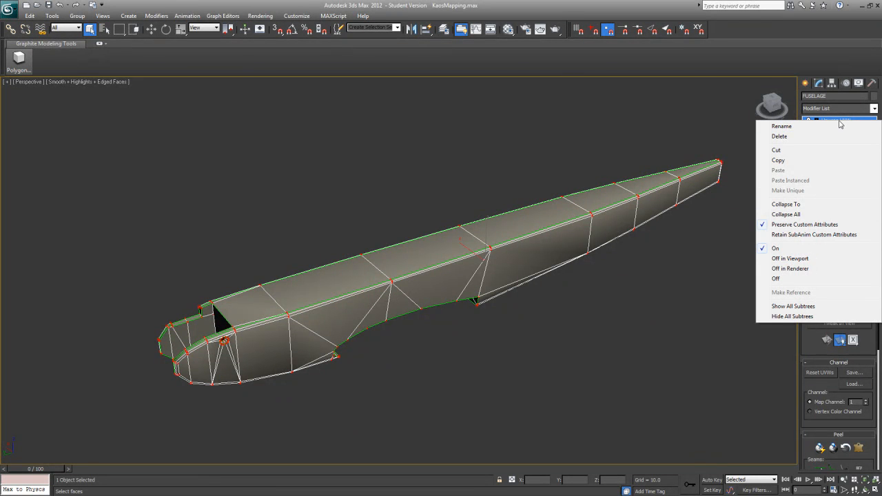
click(787, 214)
click(487, 280)
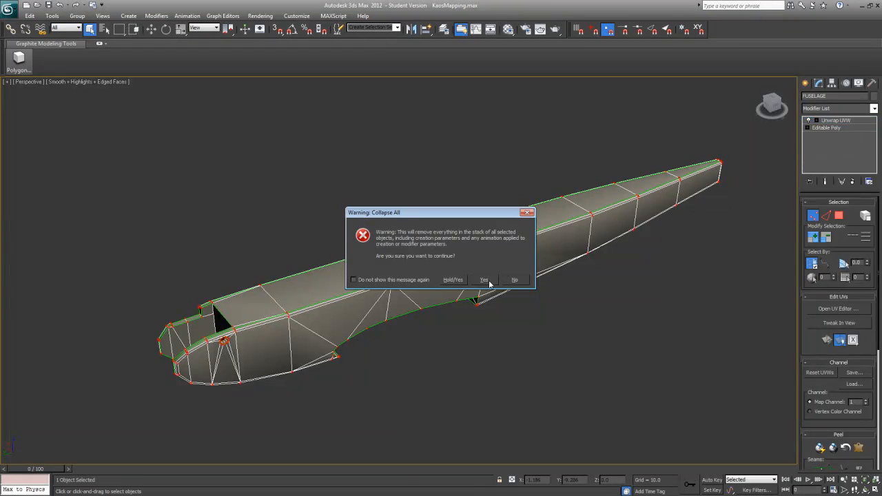
mouse_move(607, 290)
alt+middle_down()
mouse_move(599, 275)
mouse_move(616, 297)
mouse_move(664, 274)
mouse_move(702, 277)
mouse_move(613, 302)
mouse_move(605, 281)
mouse_move(619, 283)
alt+middle_up()
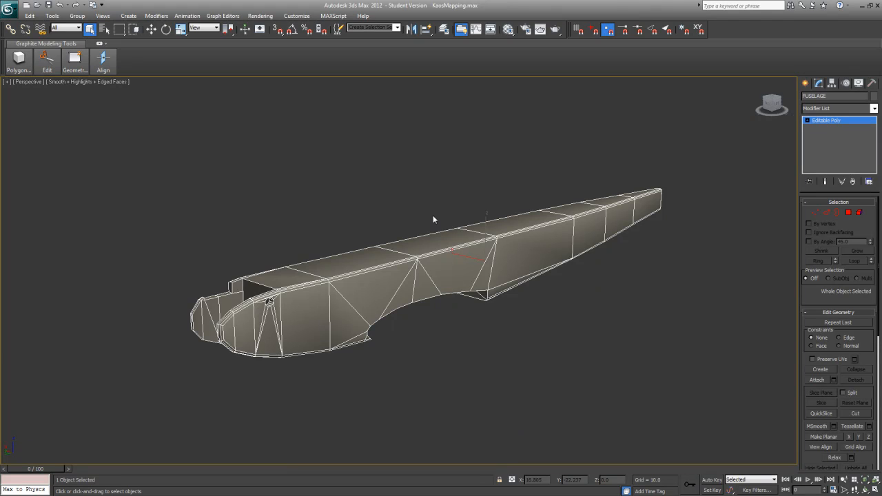
Step: Create a named selection set called Mapped from the selected fuselage
click(338, 29)
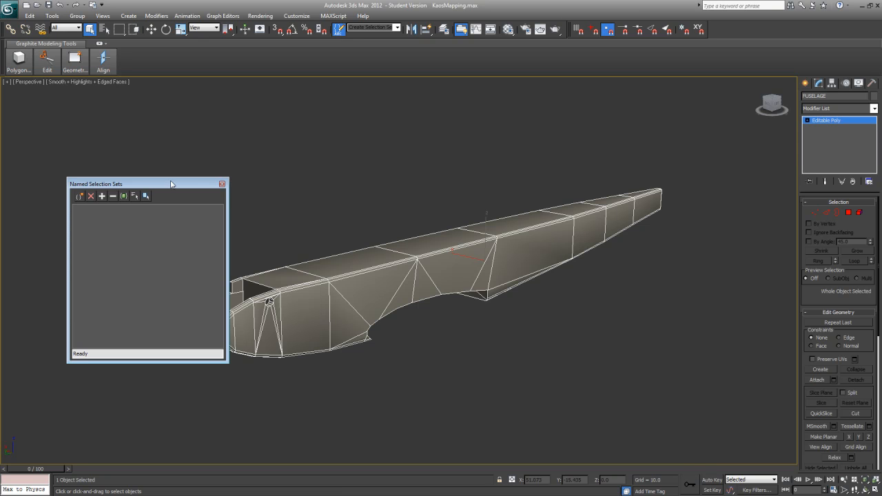
click(223, 184)
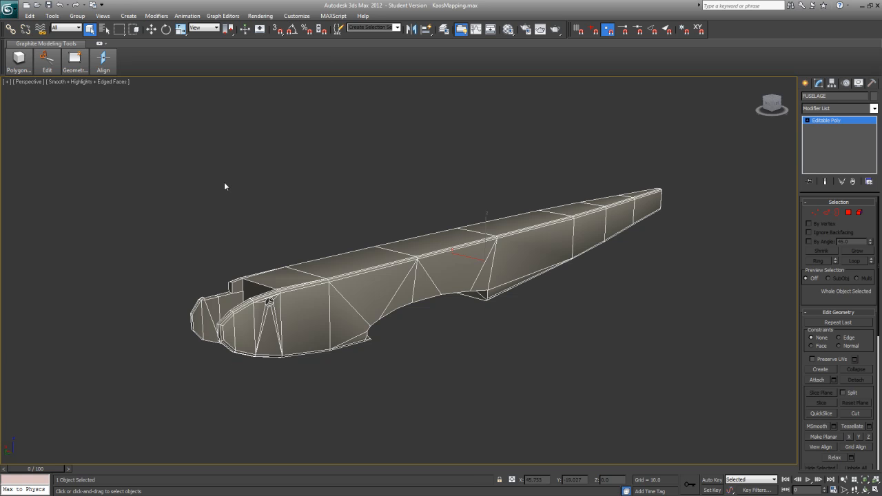
click(338, 30)
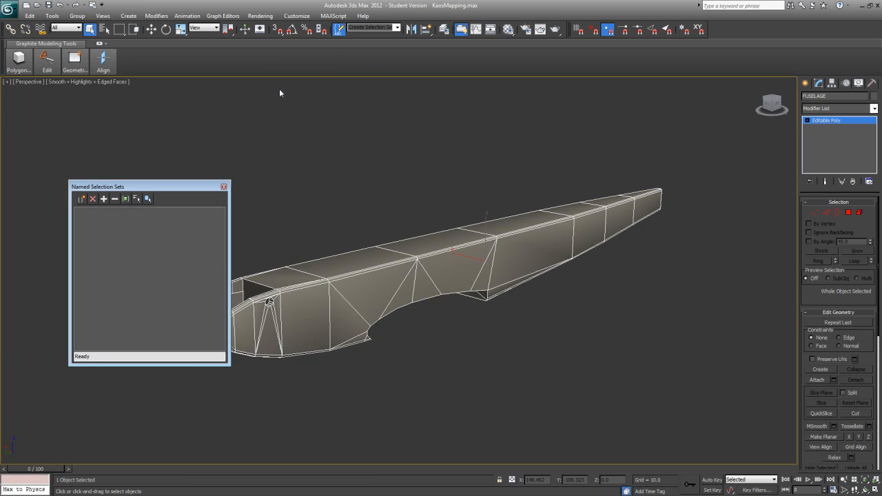
click(81, 199)
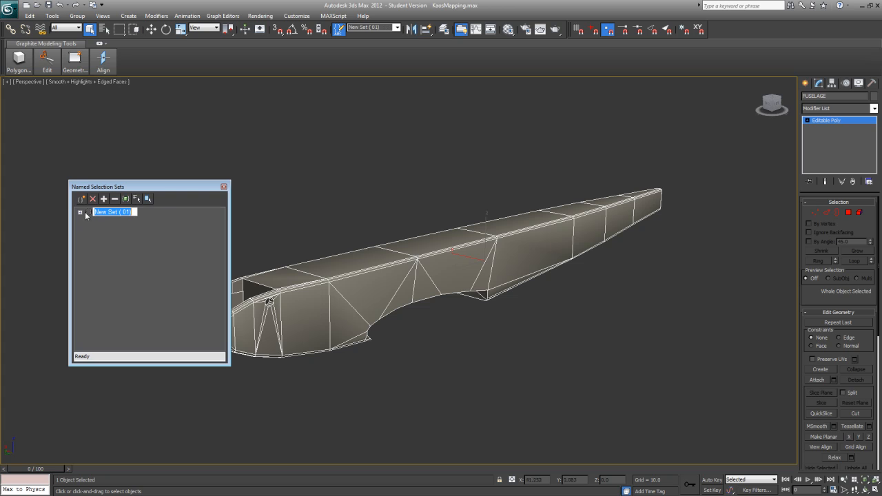
text(Mapped)
key(Return)
Step: Add the selected fuselage to the Mapped selection set and close the Named Selection Sets dialog
click(381, 273)
click(358, 282)
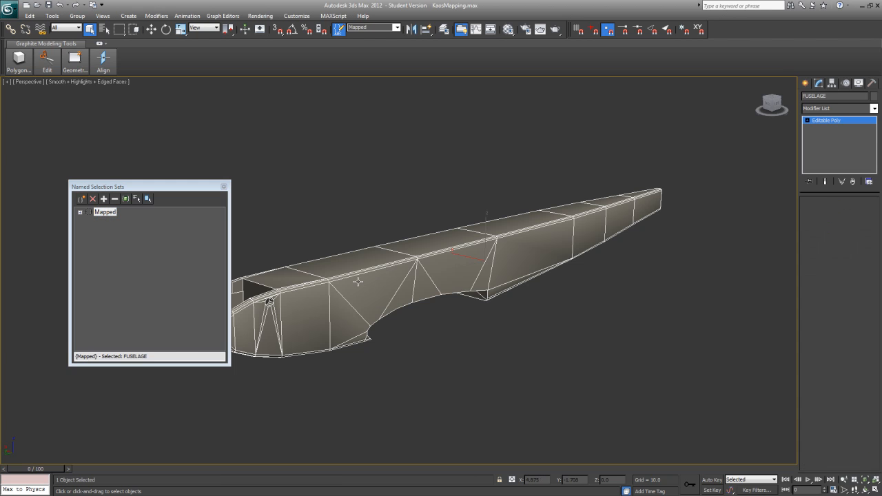
click(105, 213)
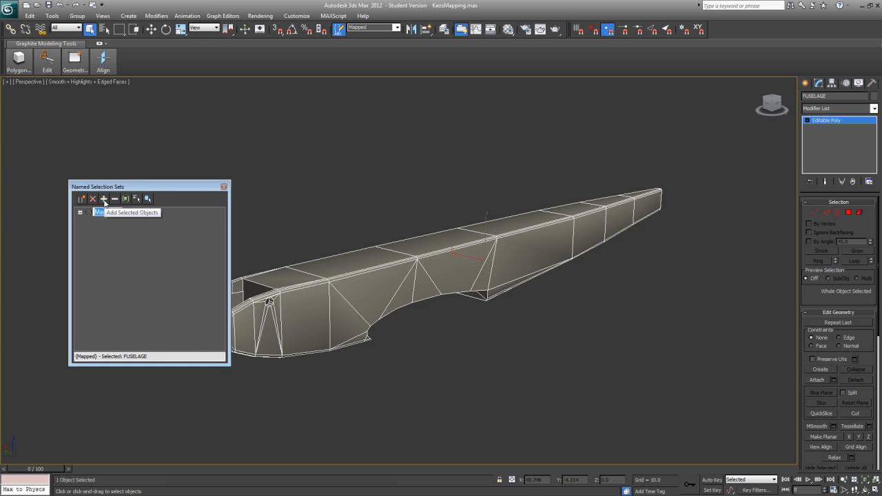
click(104, 199)
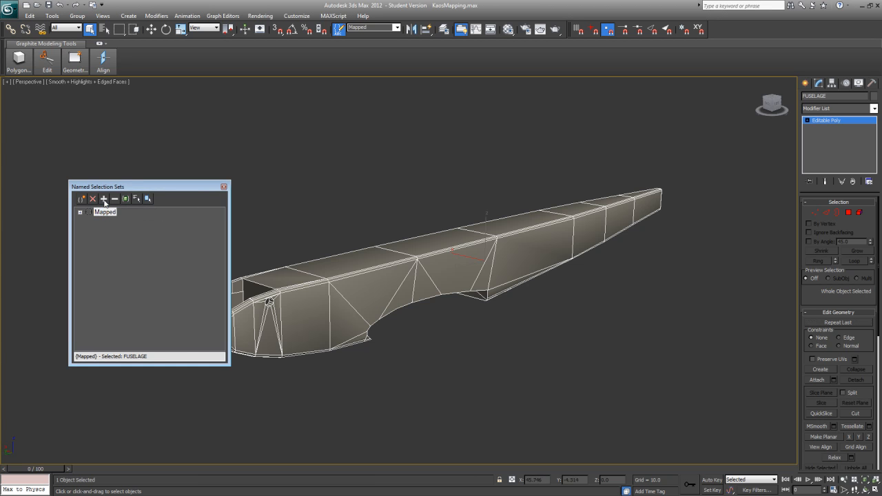
click(223, 188)
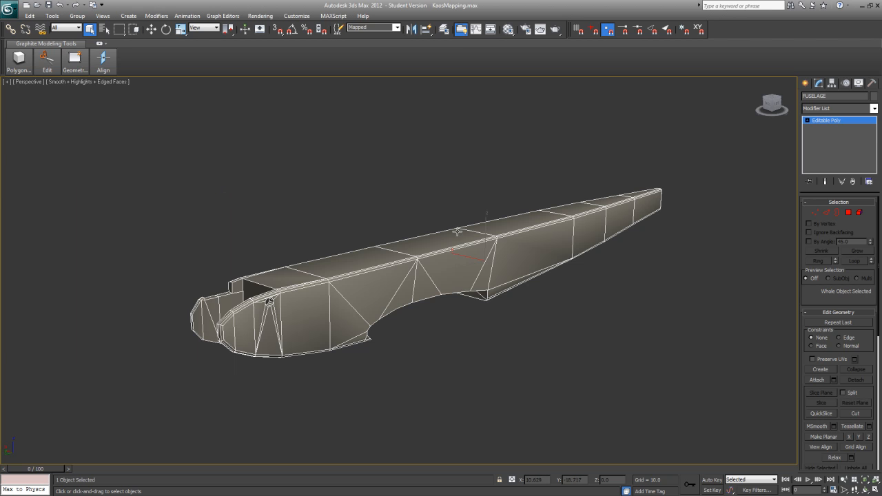
Step: Deselect the fuselage and reselect it through the Mapped selection set
click(598, 342)
middle_drag(580, 311, 565, 350)
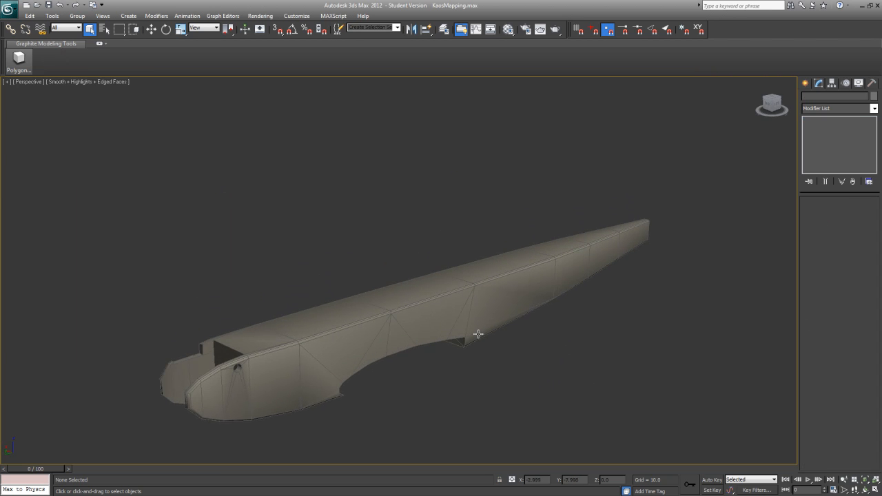
click(397, 29)
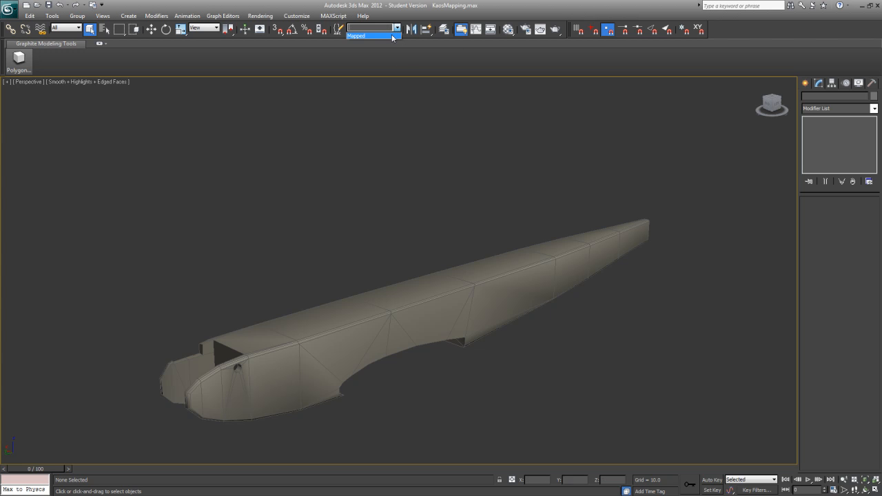
click(392, 34)
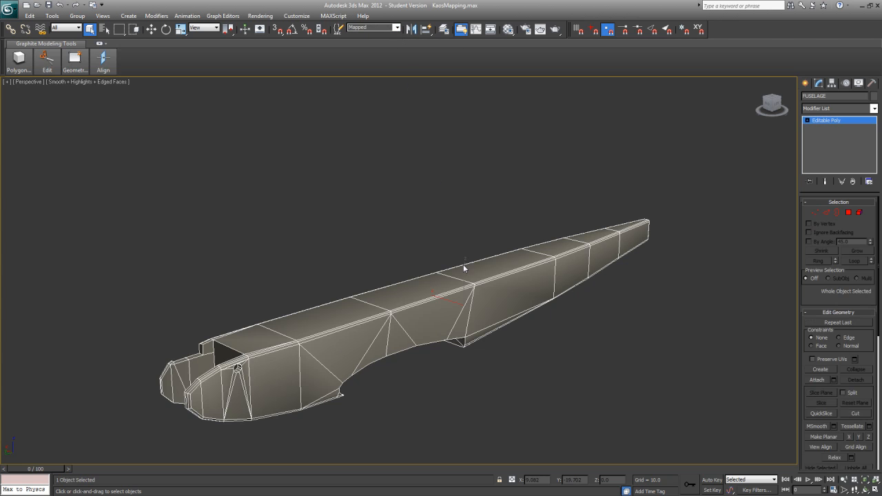
alt+middle_drag(499, 356, 488, 284)
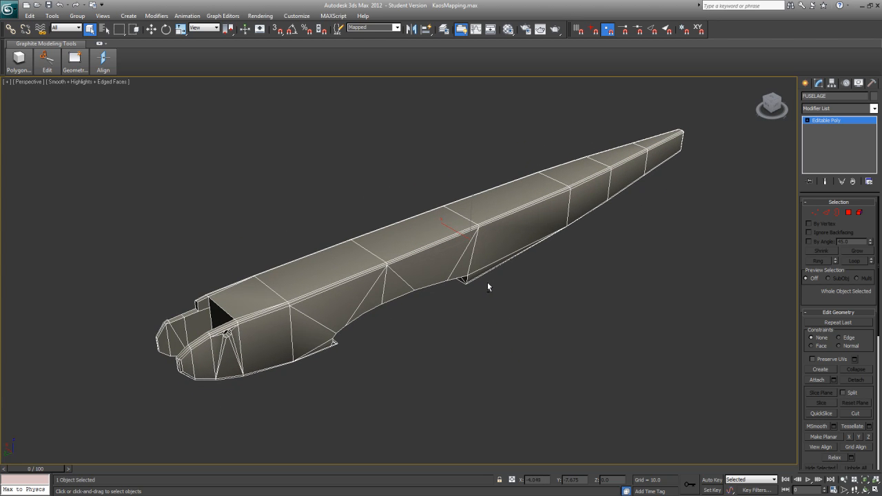